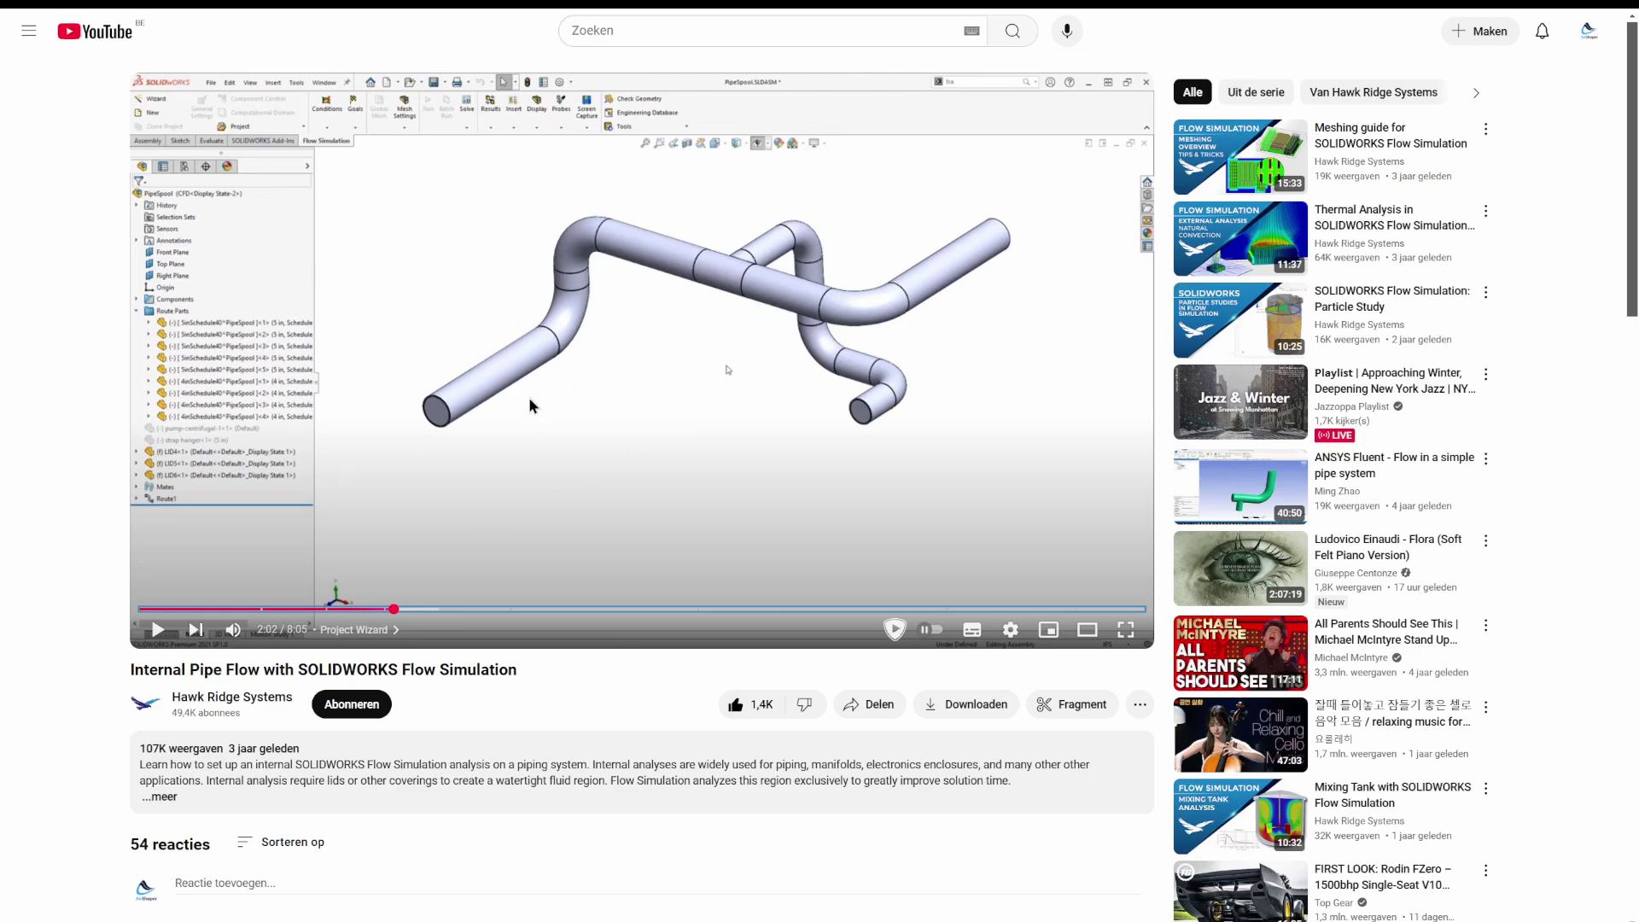
- Switch to the AirShaper simulation setup of the pipe model and set the simulation type to Water
{"action": "key", "text": "alt+Left"}
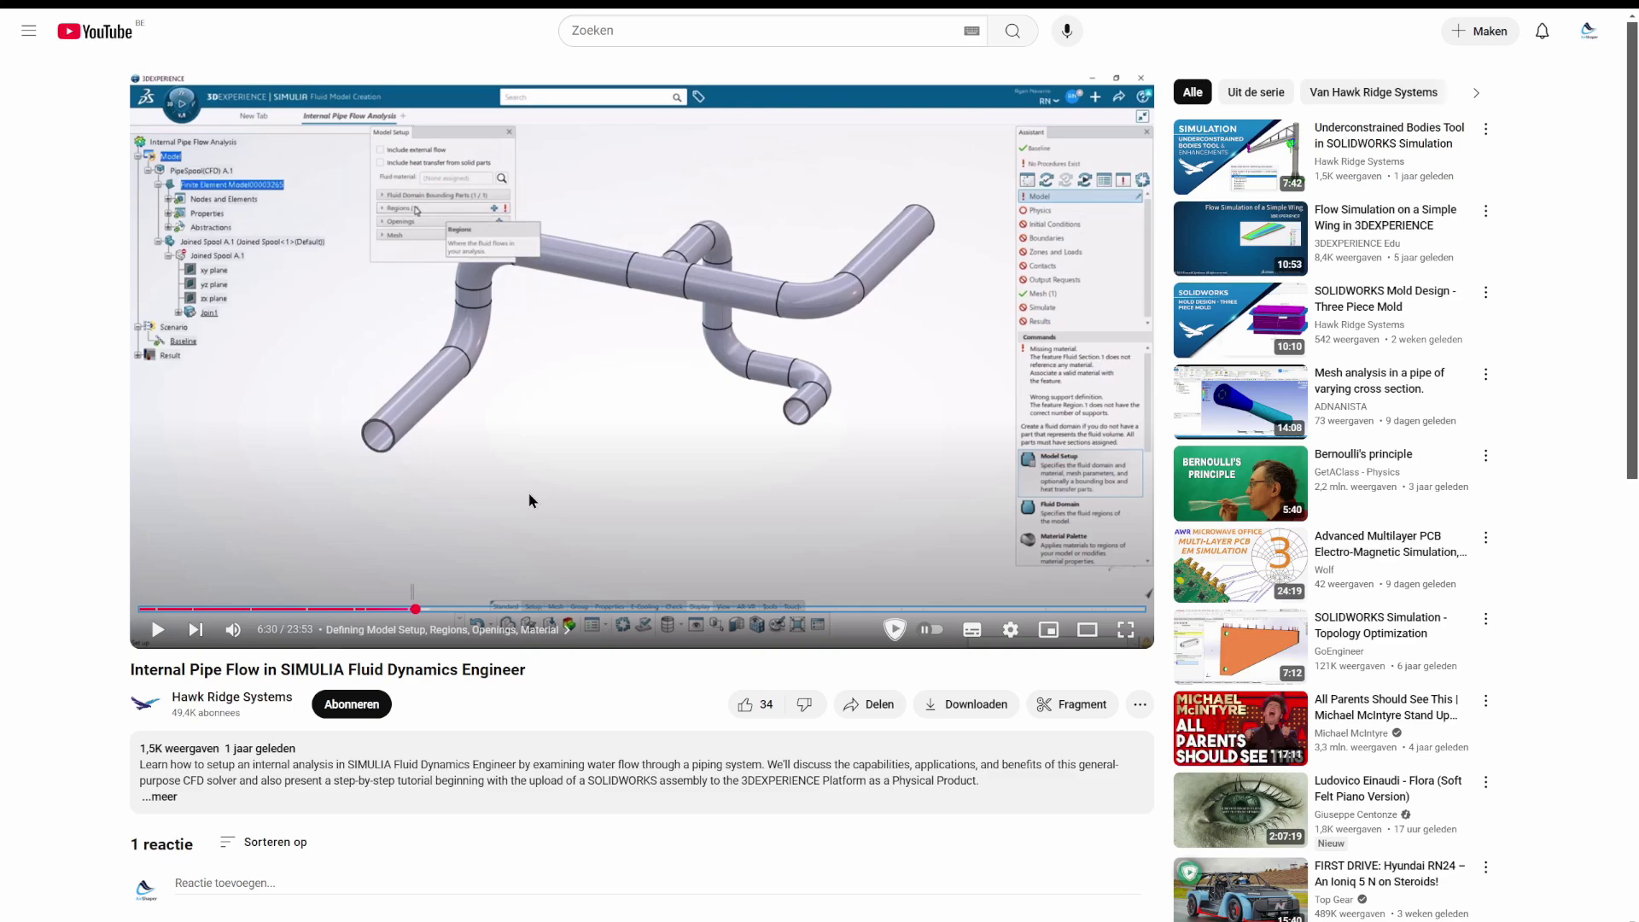
{"action": "key", "text": "ctrl+Tab"}
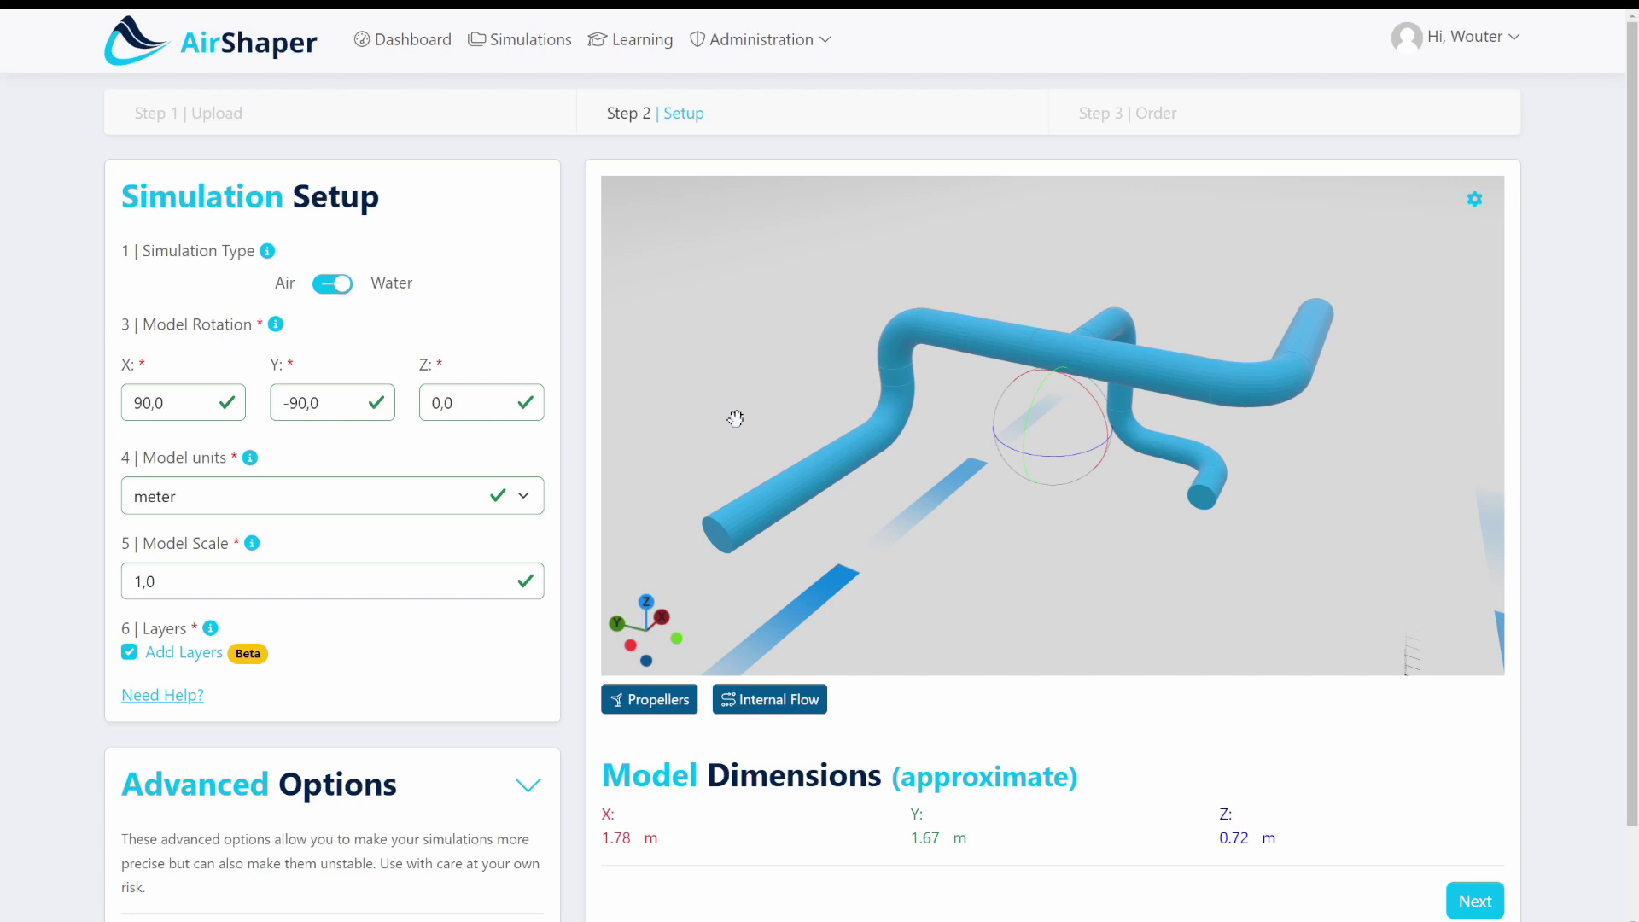
{"action": "left_click_drag", "start_coordinate": [753, 358], "coordinate": [720, 350]}
{"action": "left_click_drag", "start_coordinate": [899, 595], "coordinate": [649, 512]}
{"action": "left_click", "coordinate": [332, 286]}
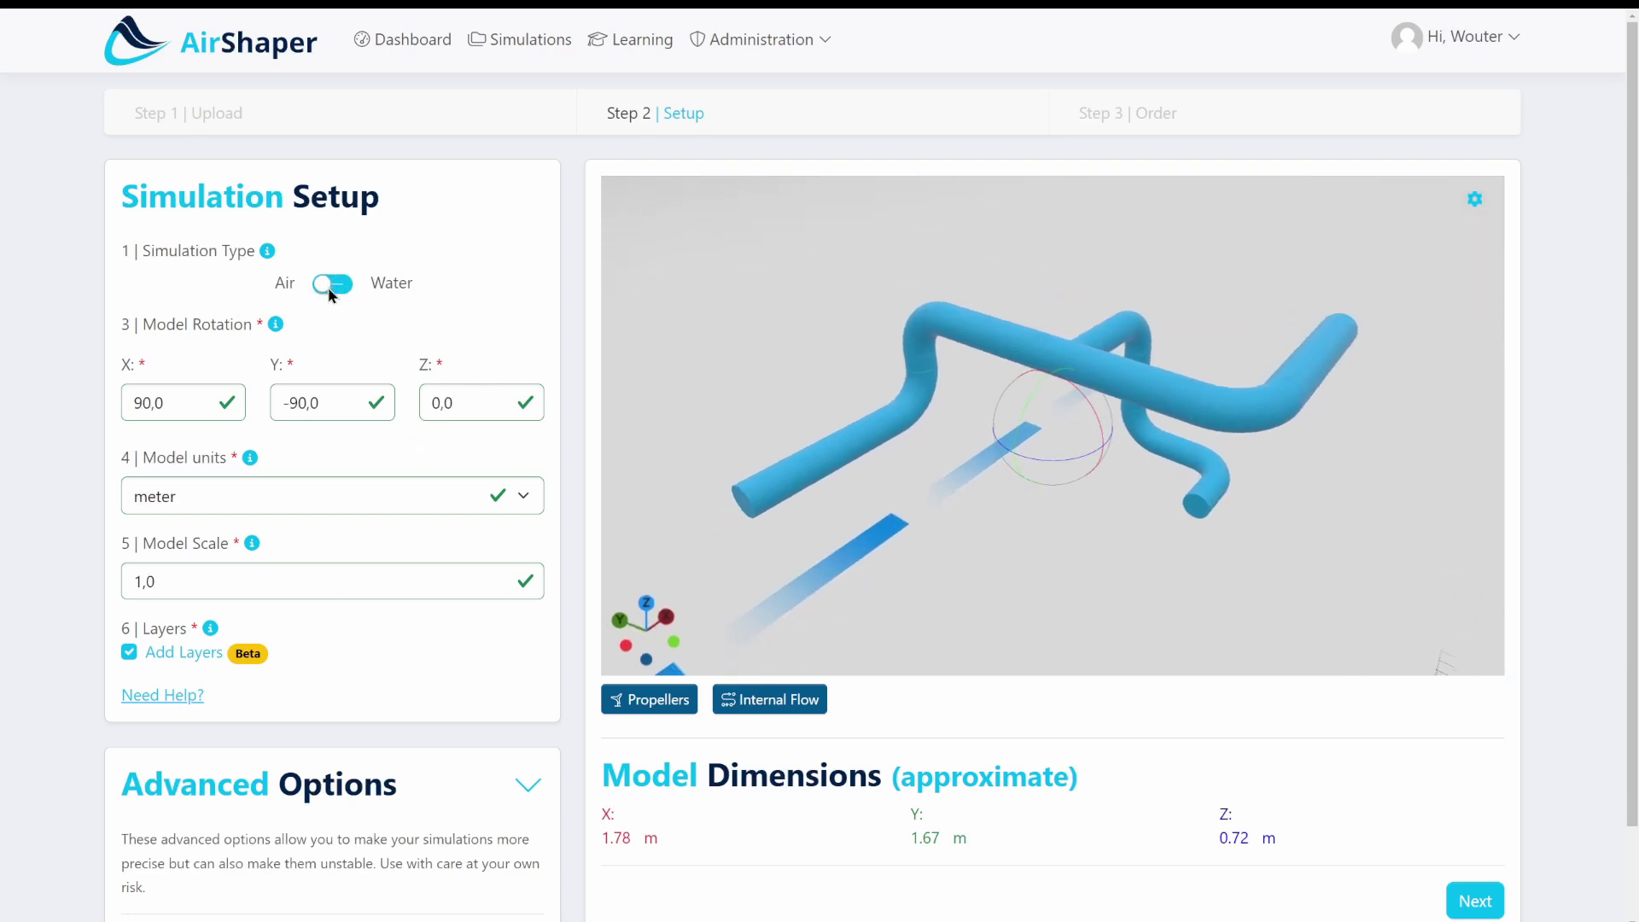
{"action": "left_click_drag", "start_coordinate": [903, 501], "coordinate": [609, 461]}
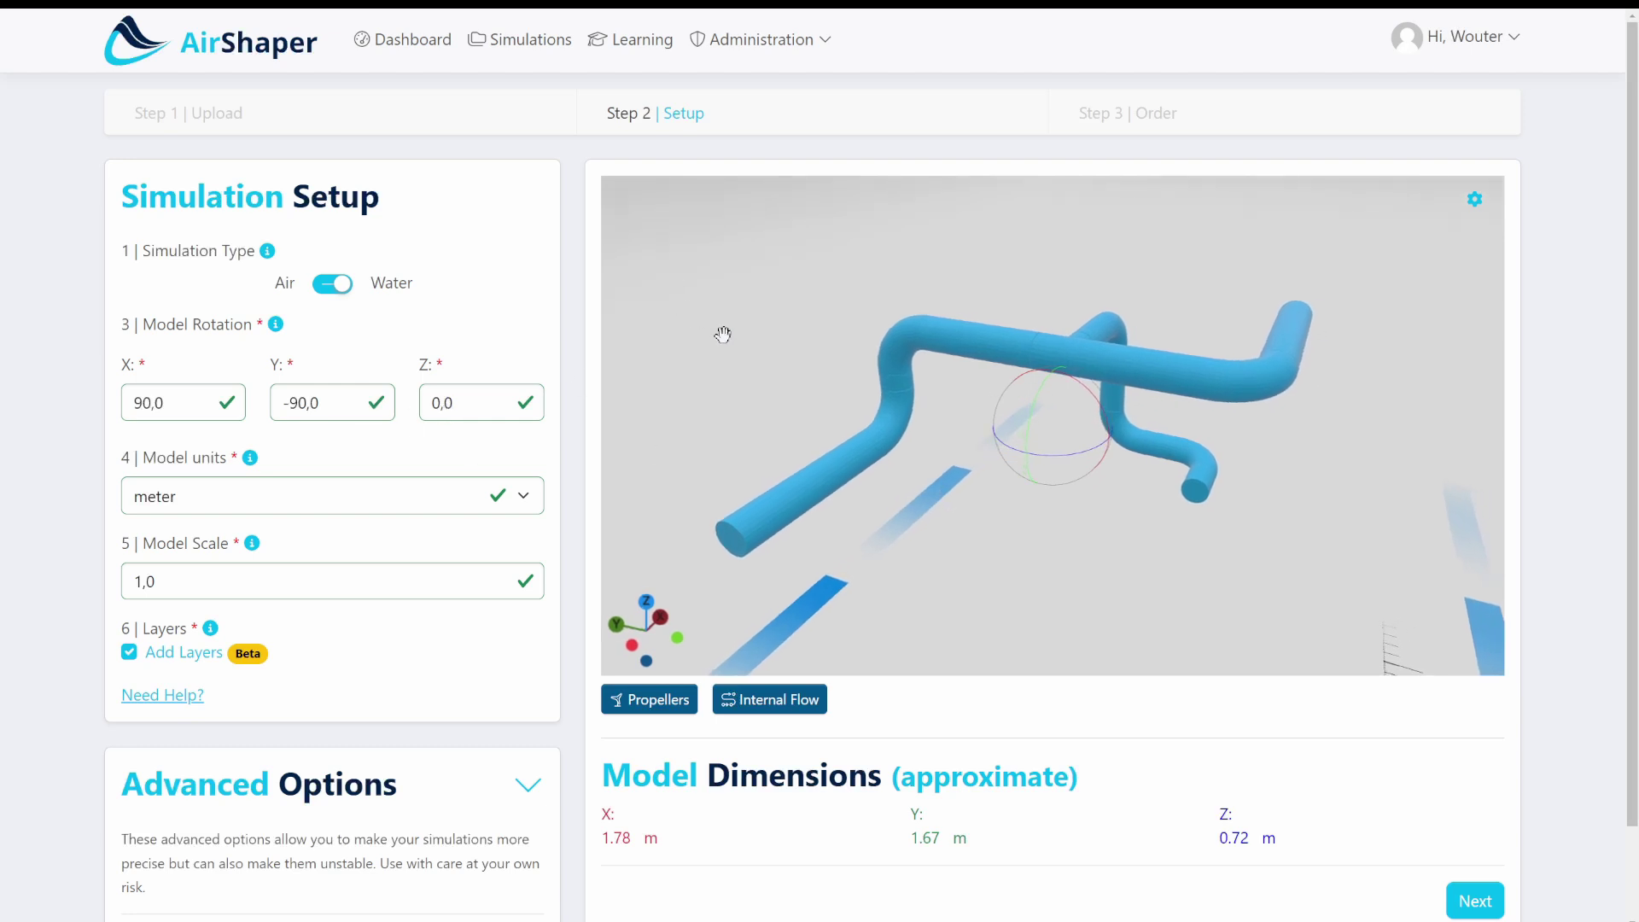
- Start the internal flow definition and assign a 3 m/s velocity to the end face of the long straight pipe
{"action": "left_click", "coordinate": [771, 699]}
{"action": "scroll", "coordinate": [925, 600], "scroll_direction": "up", "scroll_amount": 5}
{"action": "scroll", "coordinate": [1004, 522], "scroll_direction": "down", "scroll_amount": 3}
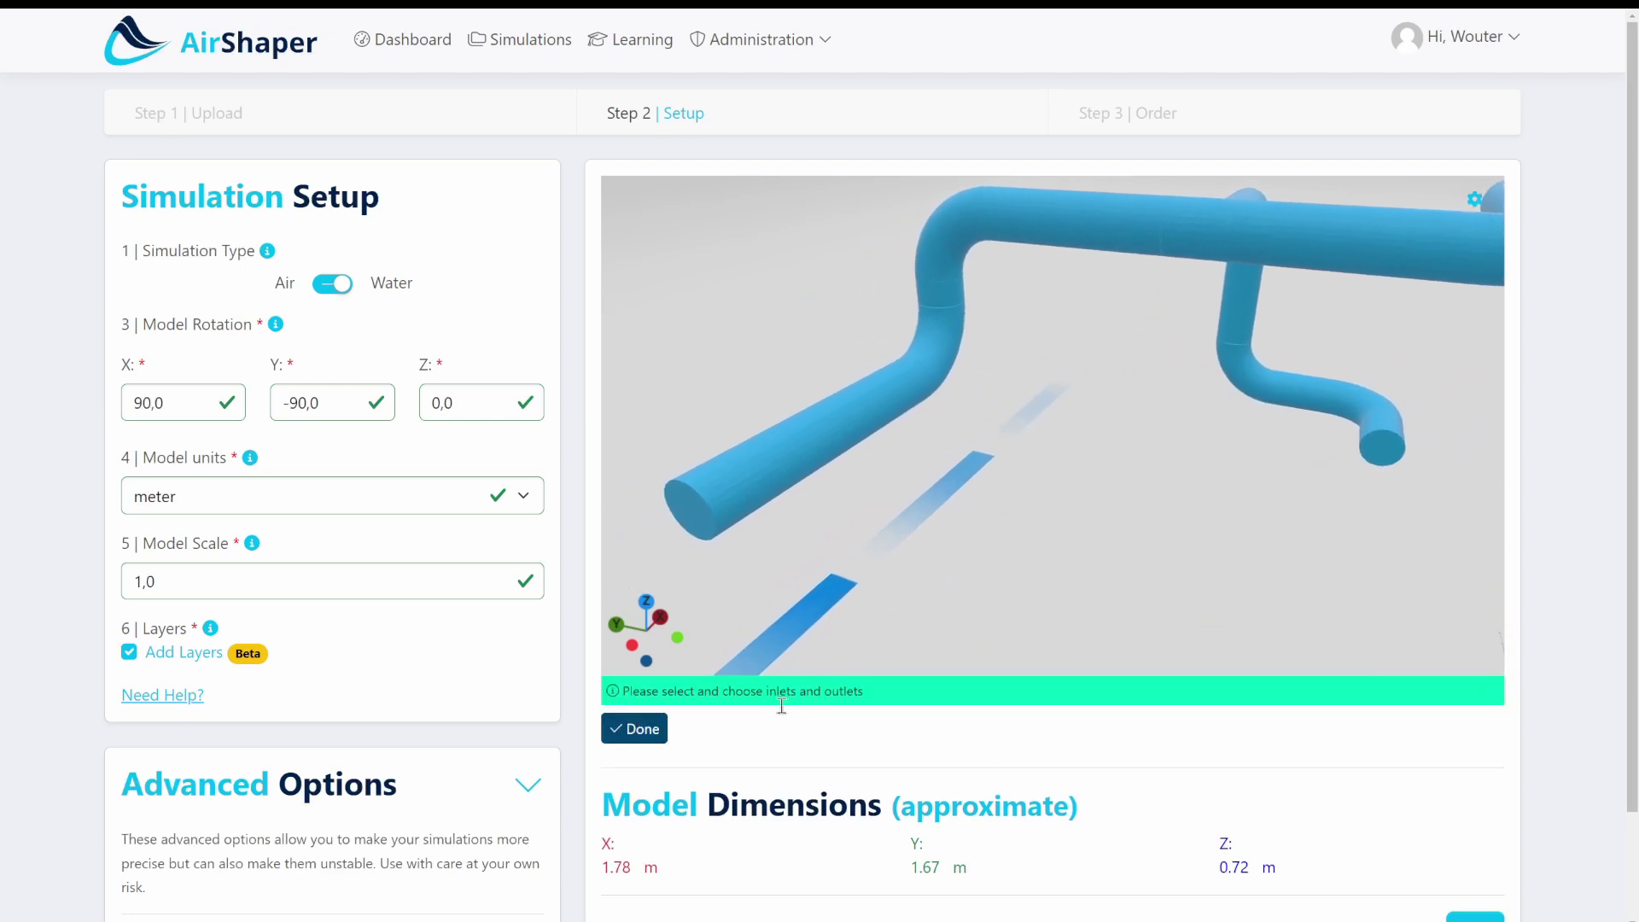
{"action": "left_click_drag", "start_coordinate": [947, 586], "coordinate": [995, 555]}
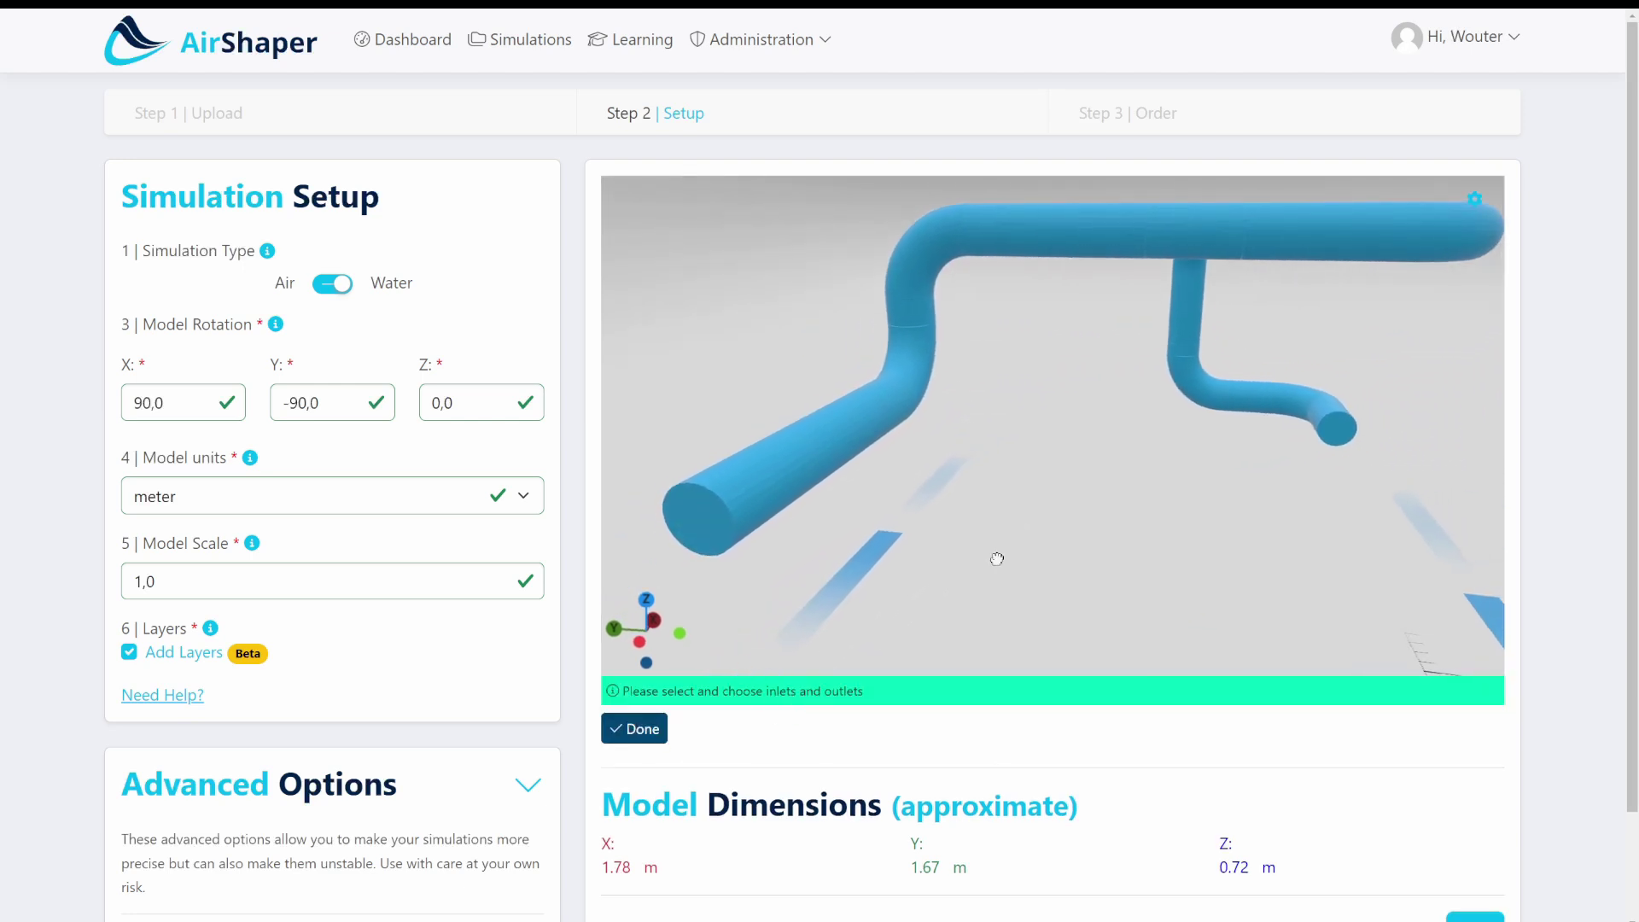
{"action": "left_click", "coordinate": [700, 523]}
{"action": "mouse_move", "coordinate": [832, 565]}
{"action": "left_mouse_down"}
{"action": "mouse_move", "coordinate": [812, 571]}
{"action": "mouse_move", "coordinate": [842, 520]}
{"action": "mouse_move", "coordinate": [939, 484]}
{"action": "mouse_move", "coordinate": [901, 491]}
{"action": "left_mouse_up"}
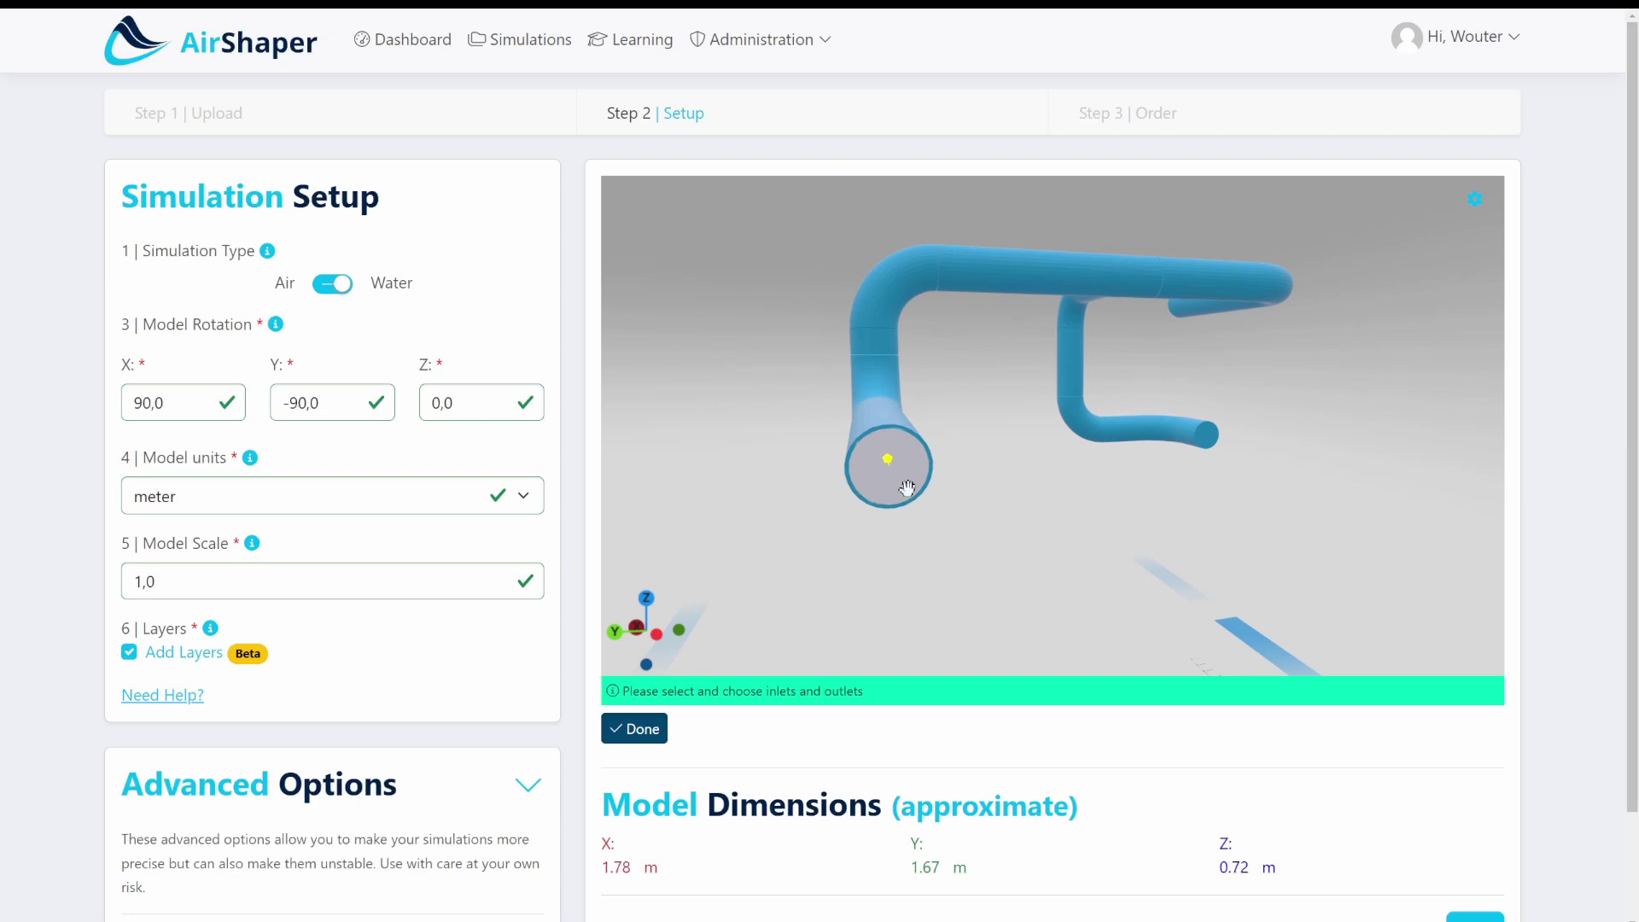
{"action": "left_click", "coordinate": [896, 482]}
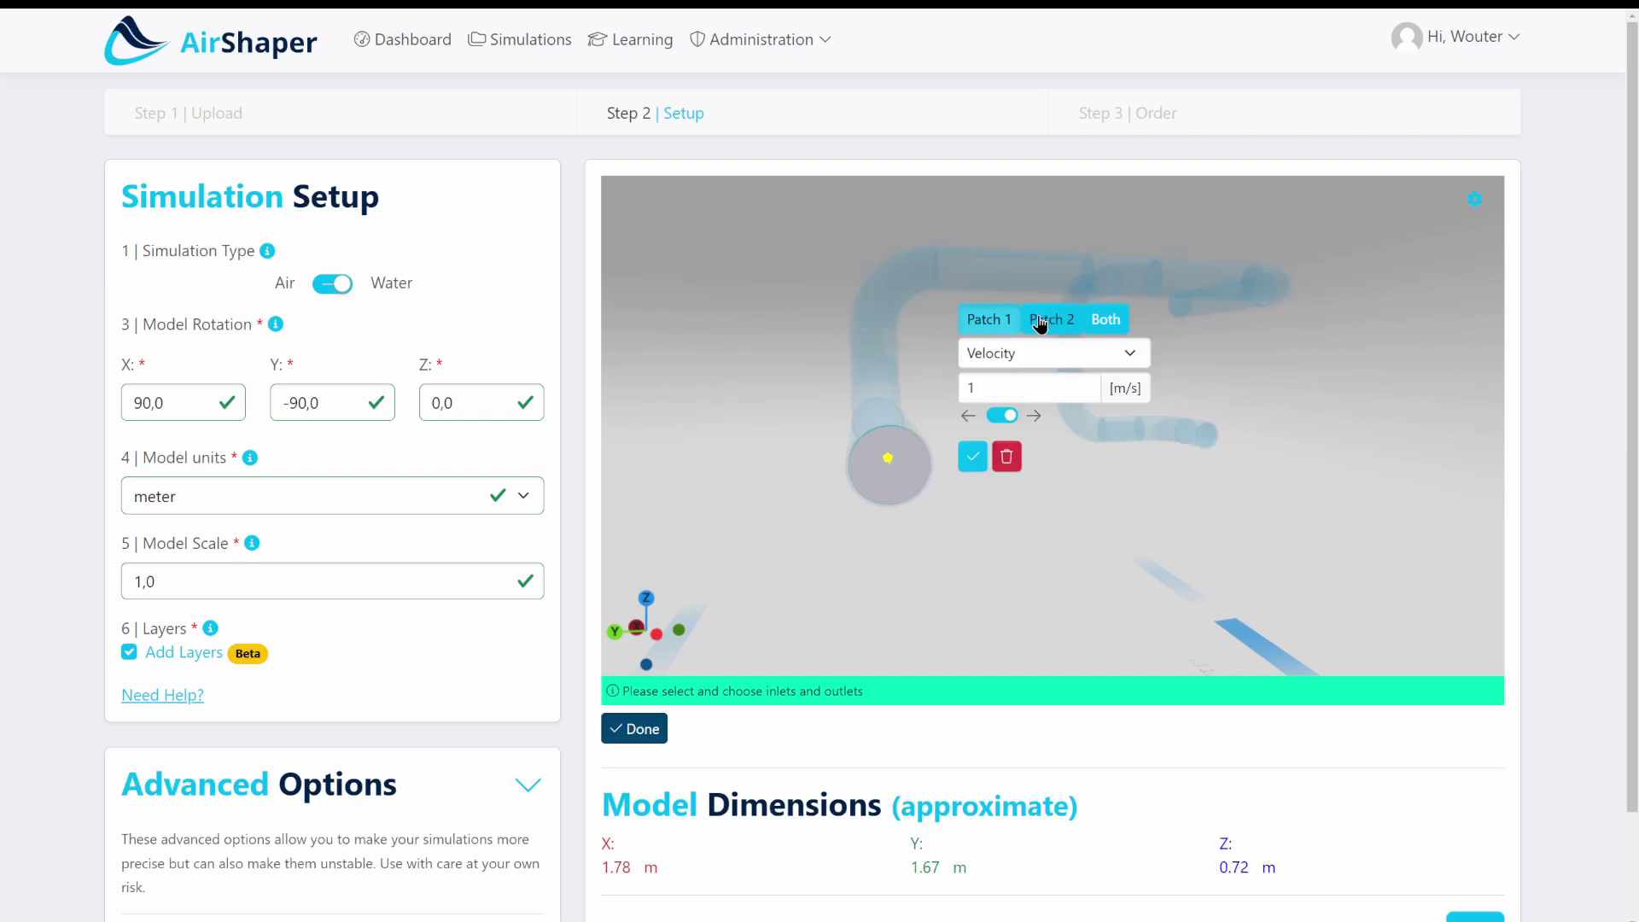
{"action": "left_click_drag", "start_coordinate": [1024, 537], "coordinate": [871, 490]}
{"action": "left_click", "coordinate": [852, 422]}
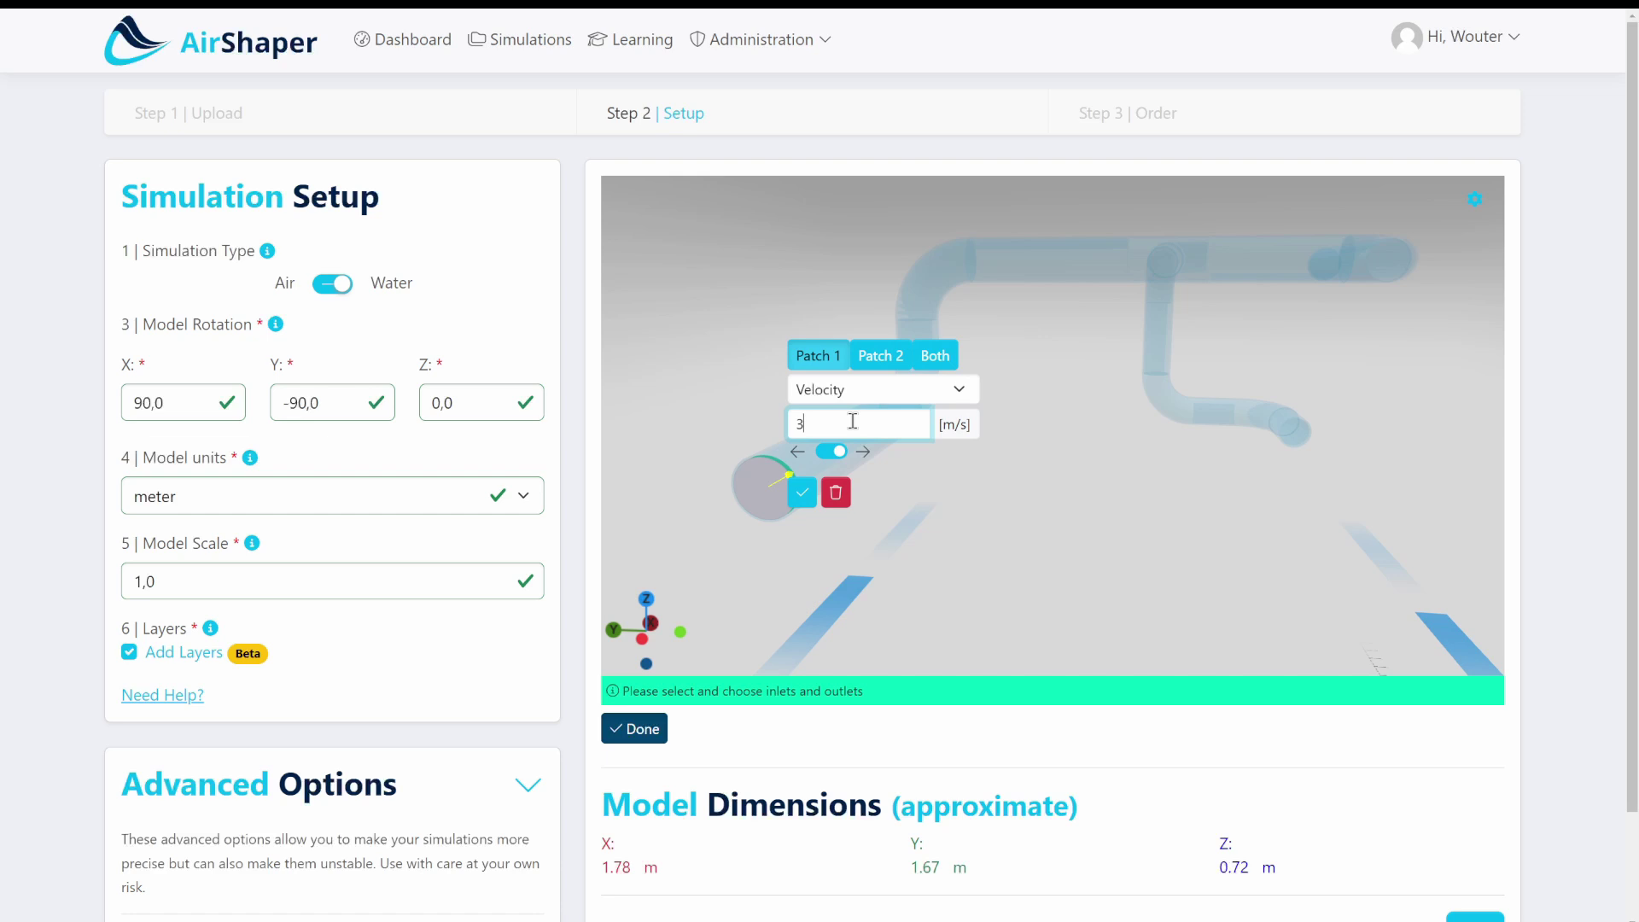
{"action": "left_click", "coordinate": [802, 494]}
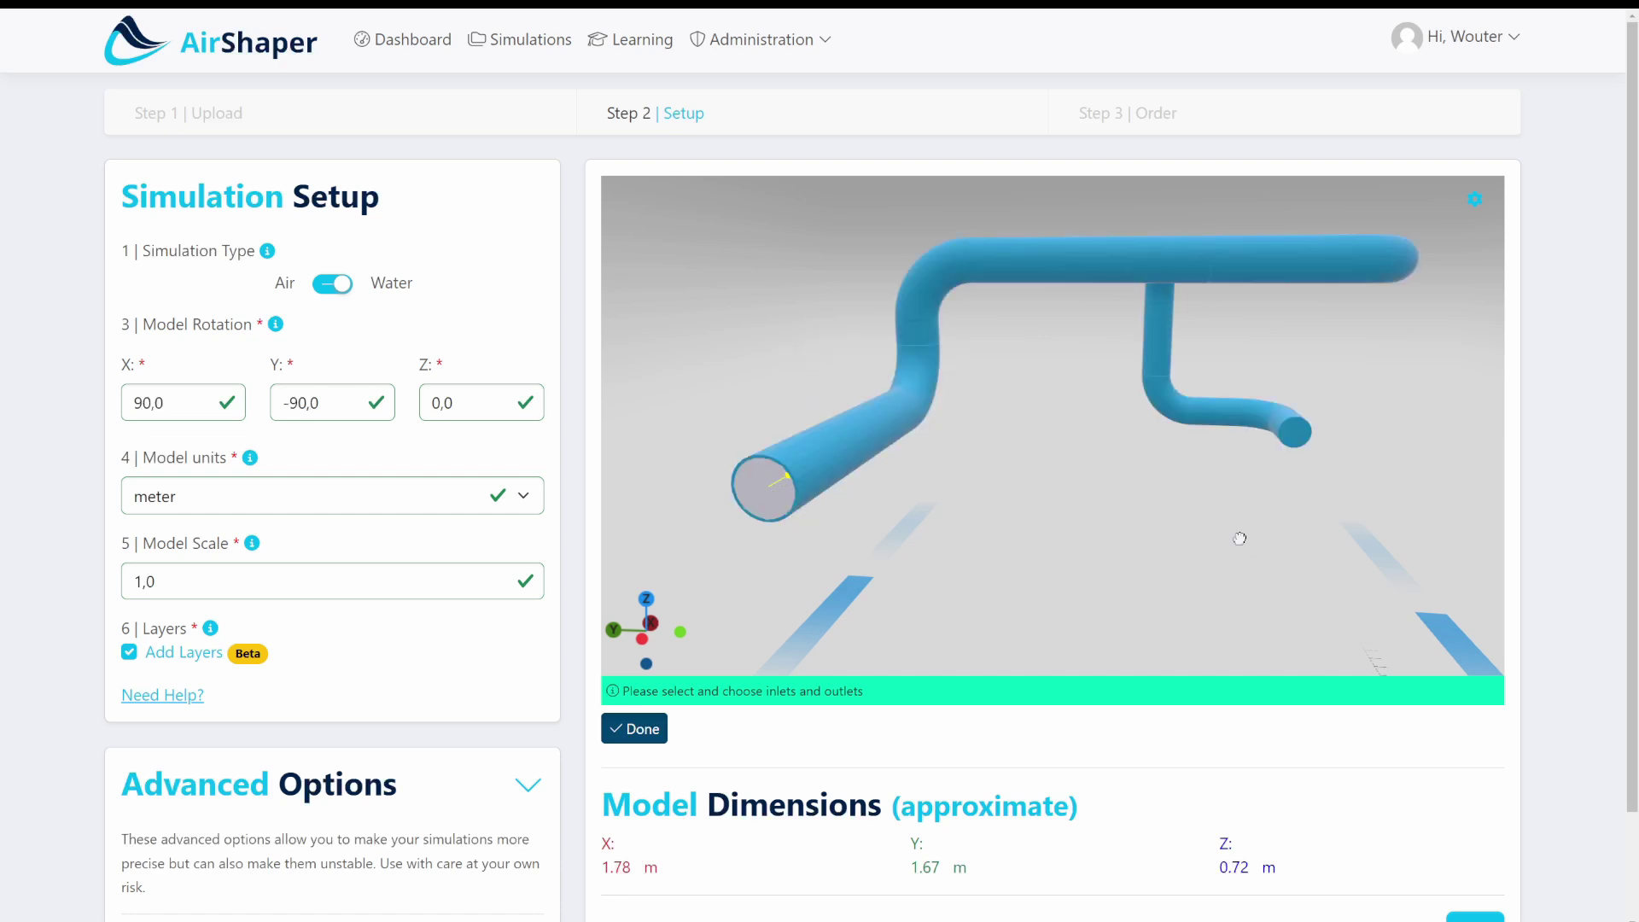
- Define the end face of the lower curved branch as a pressure opening at 0 Pa
{"action": "left_click_drag", "start_coordinate": [1237, 541], "coordinate": [1163, 461]}
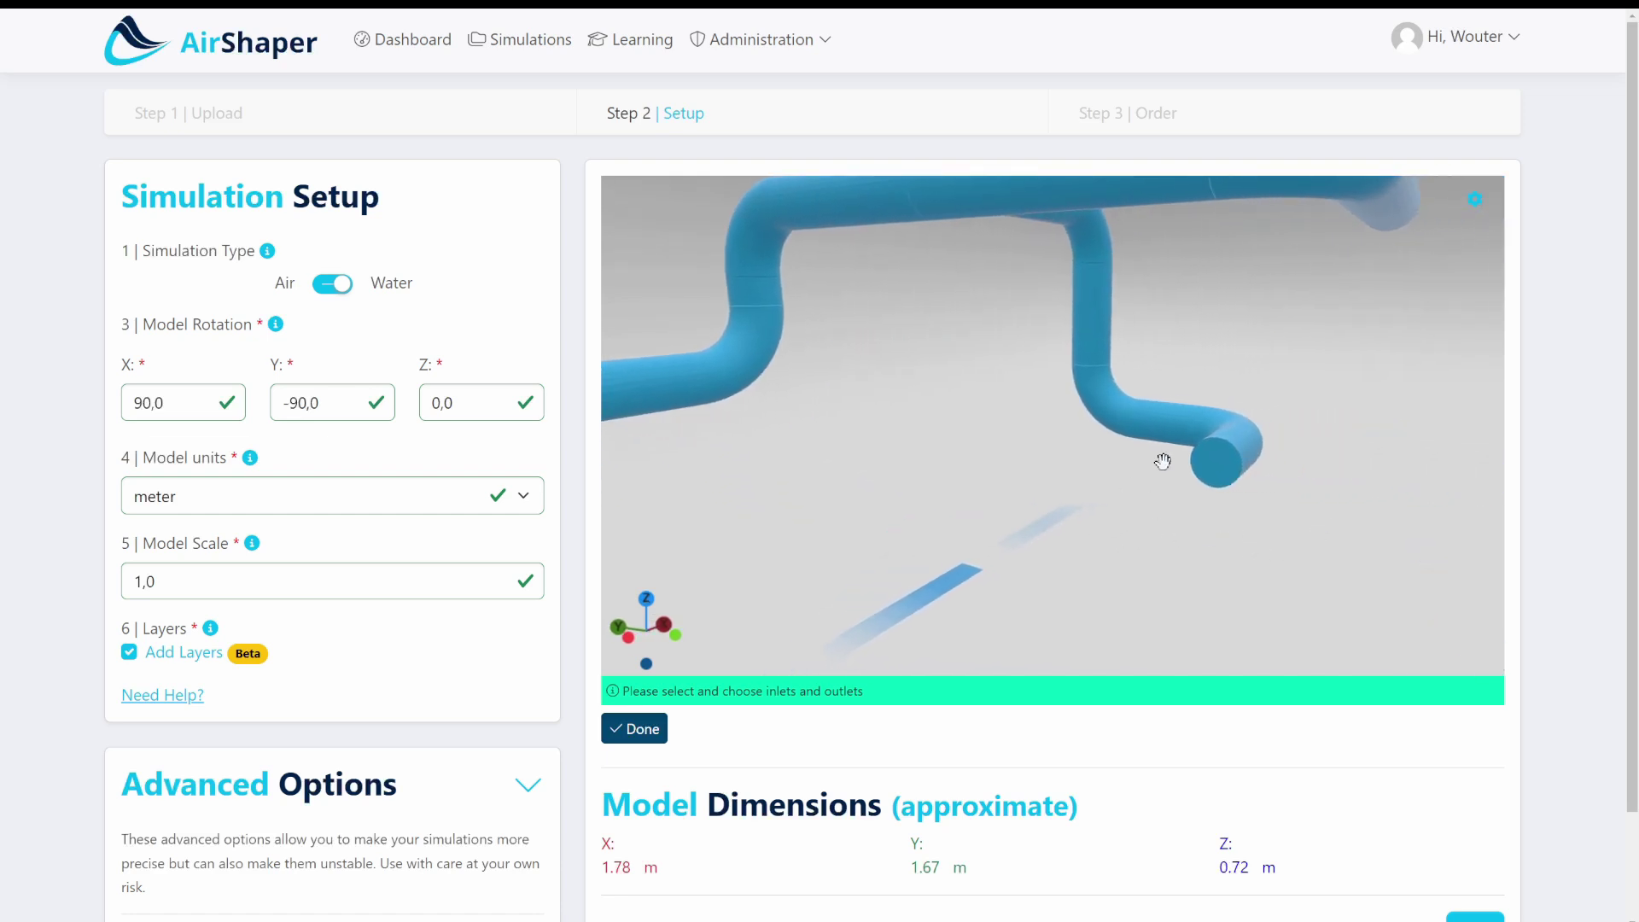
{"action": "left_click", "coordinate": [1210, 461]}
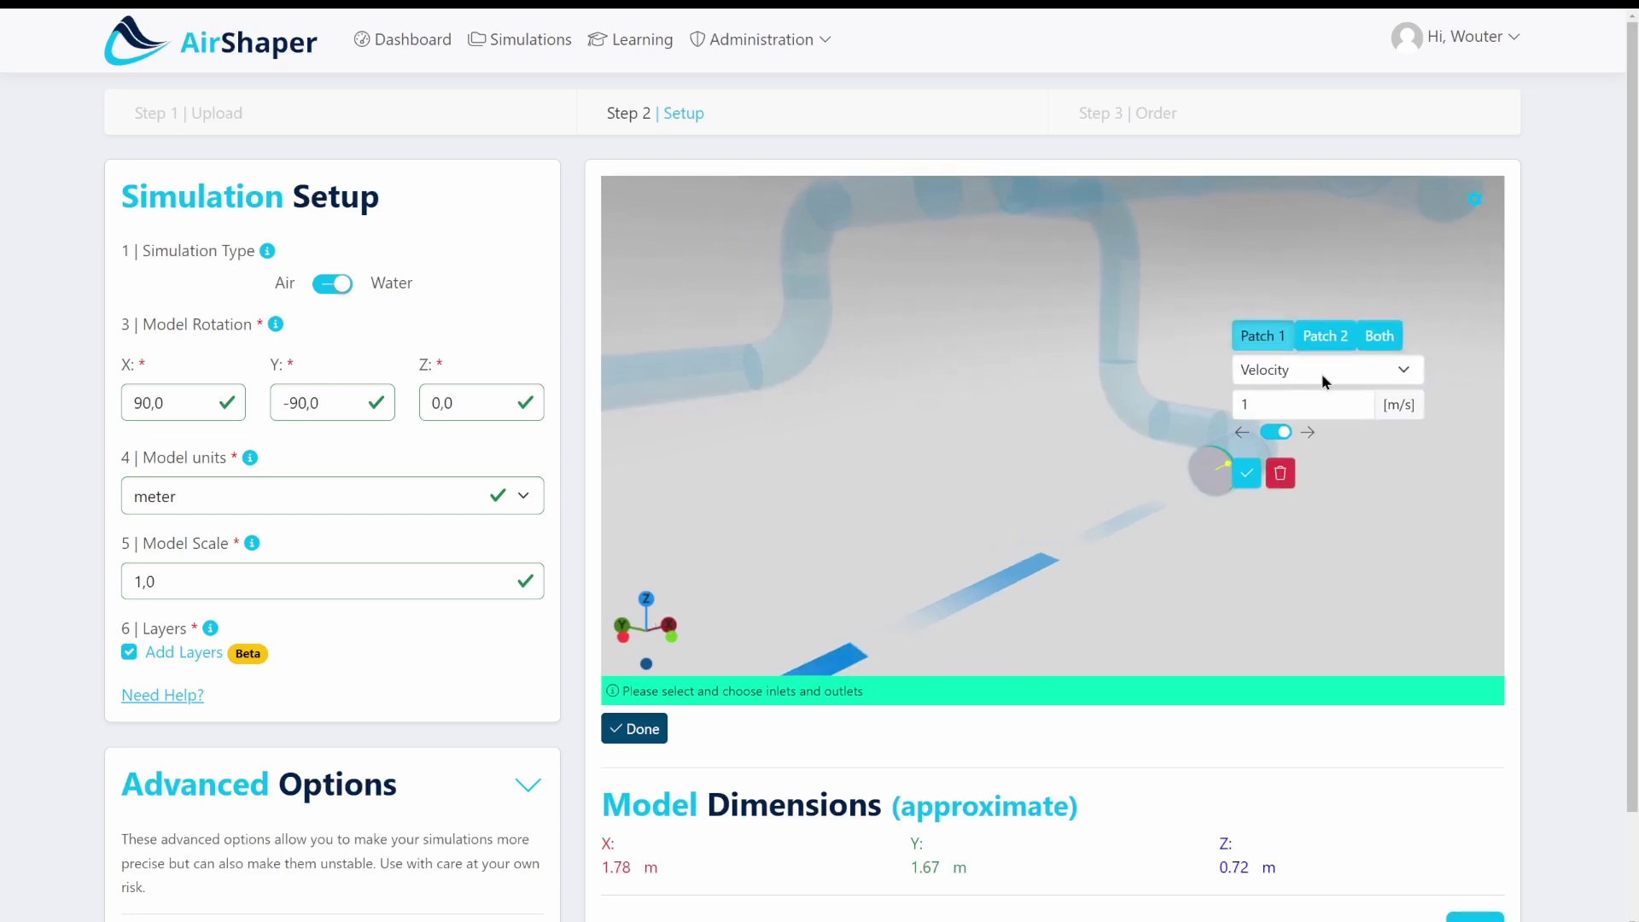
{"action": "left_click", "coordinate": [1324, 371]}
{"action": "left_click", "coordinate": [1288, 452]}
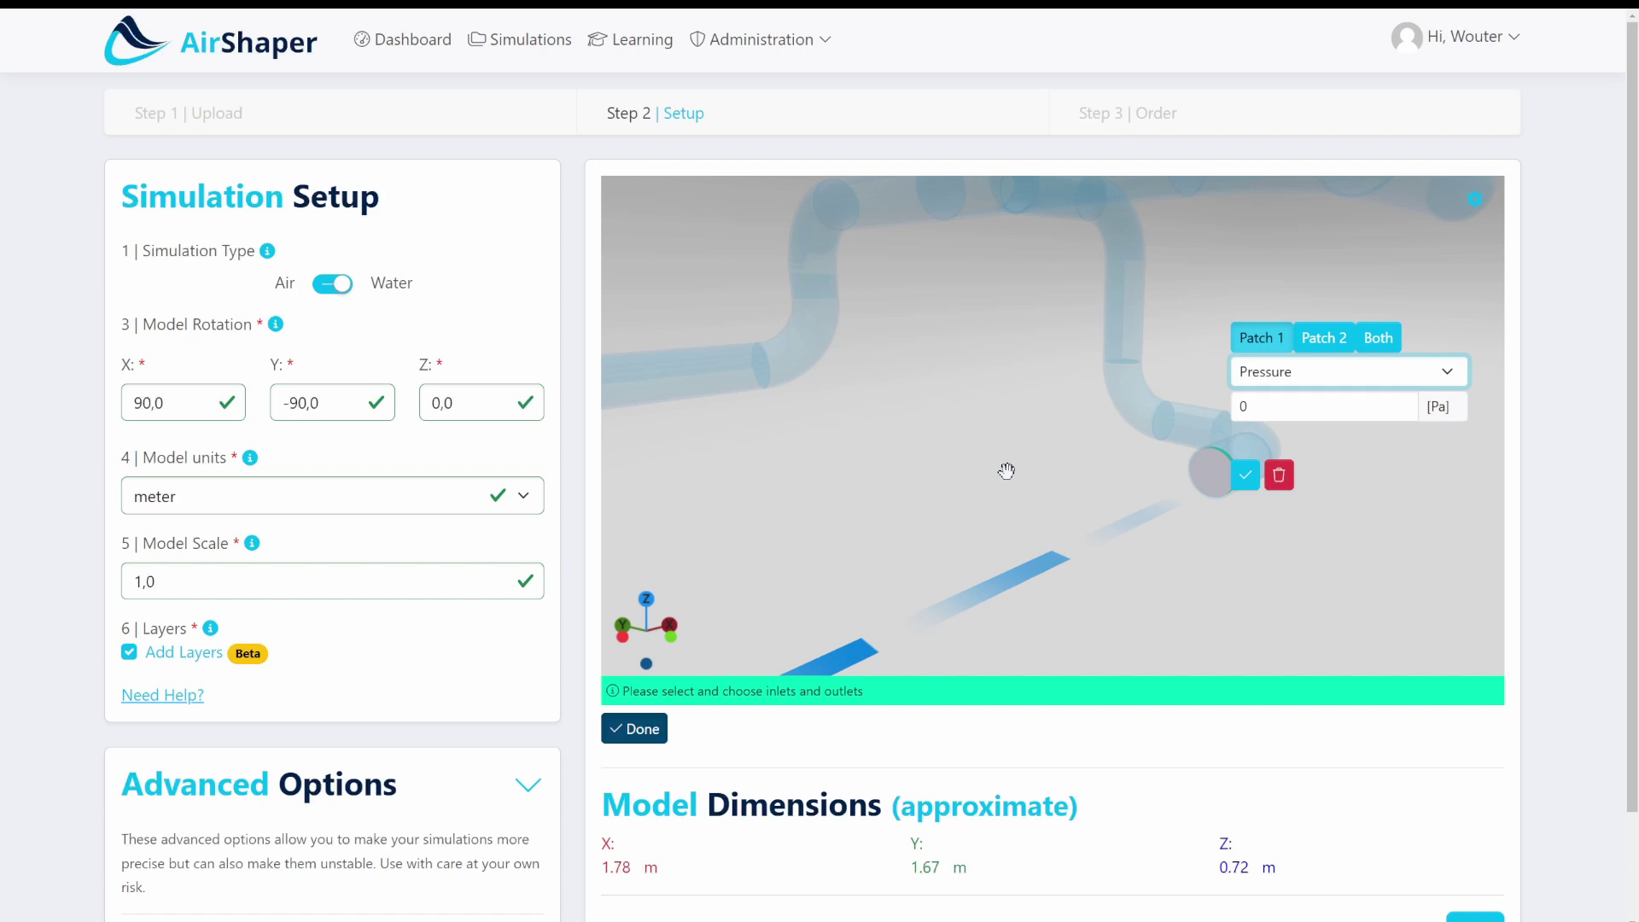
{"action": "mouse_move", "coordinate": [1006, 468]}
{"action": "left_mouse_down"}
{"action": "mouse_move", "coordinate": [1021, 469]}
{"action": "mouse_move", "coordinate": [963, 459]}
{"action": "mouse_move", "coordinate": [987, 508]}
{"action": "mouse_move", "coordinate": [1016, 486]}
{"action": "left_mouse_up"}
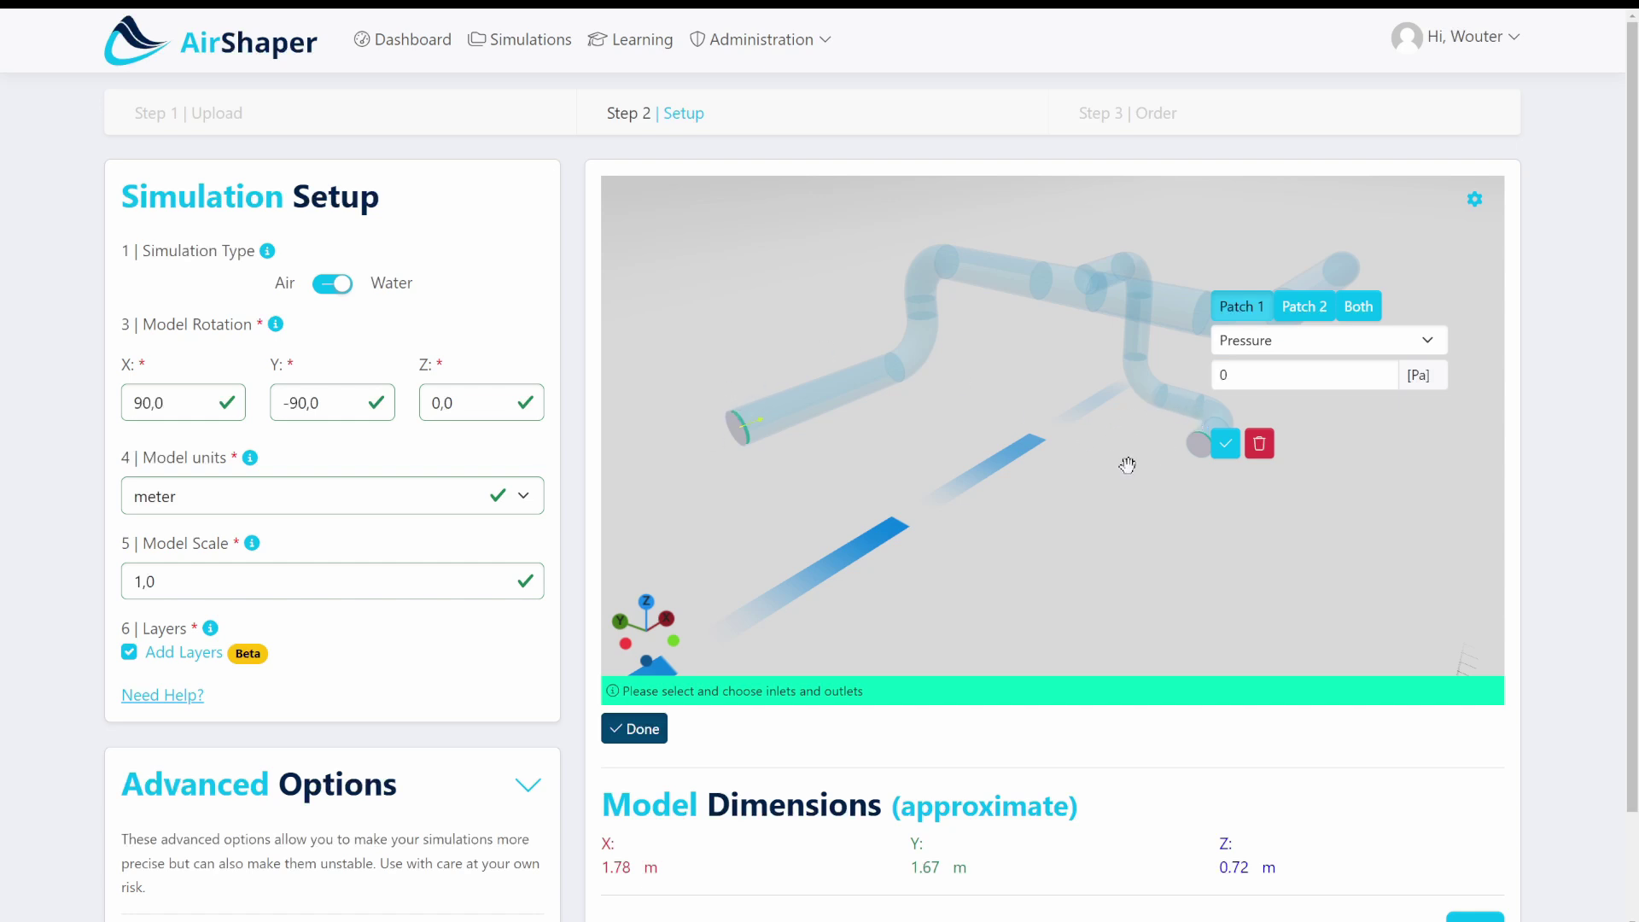
{"action": "scroll", "coordinate": [1123, 458], "scroll_direction": "up", "scroll_amount": 3}
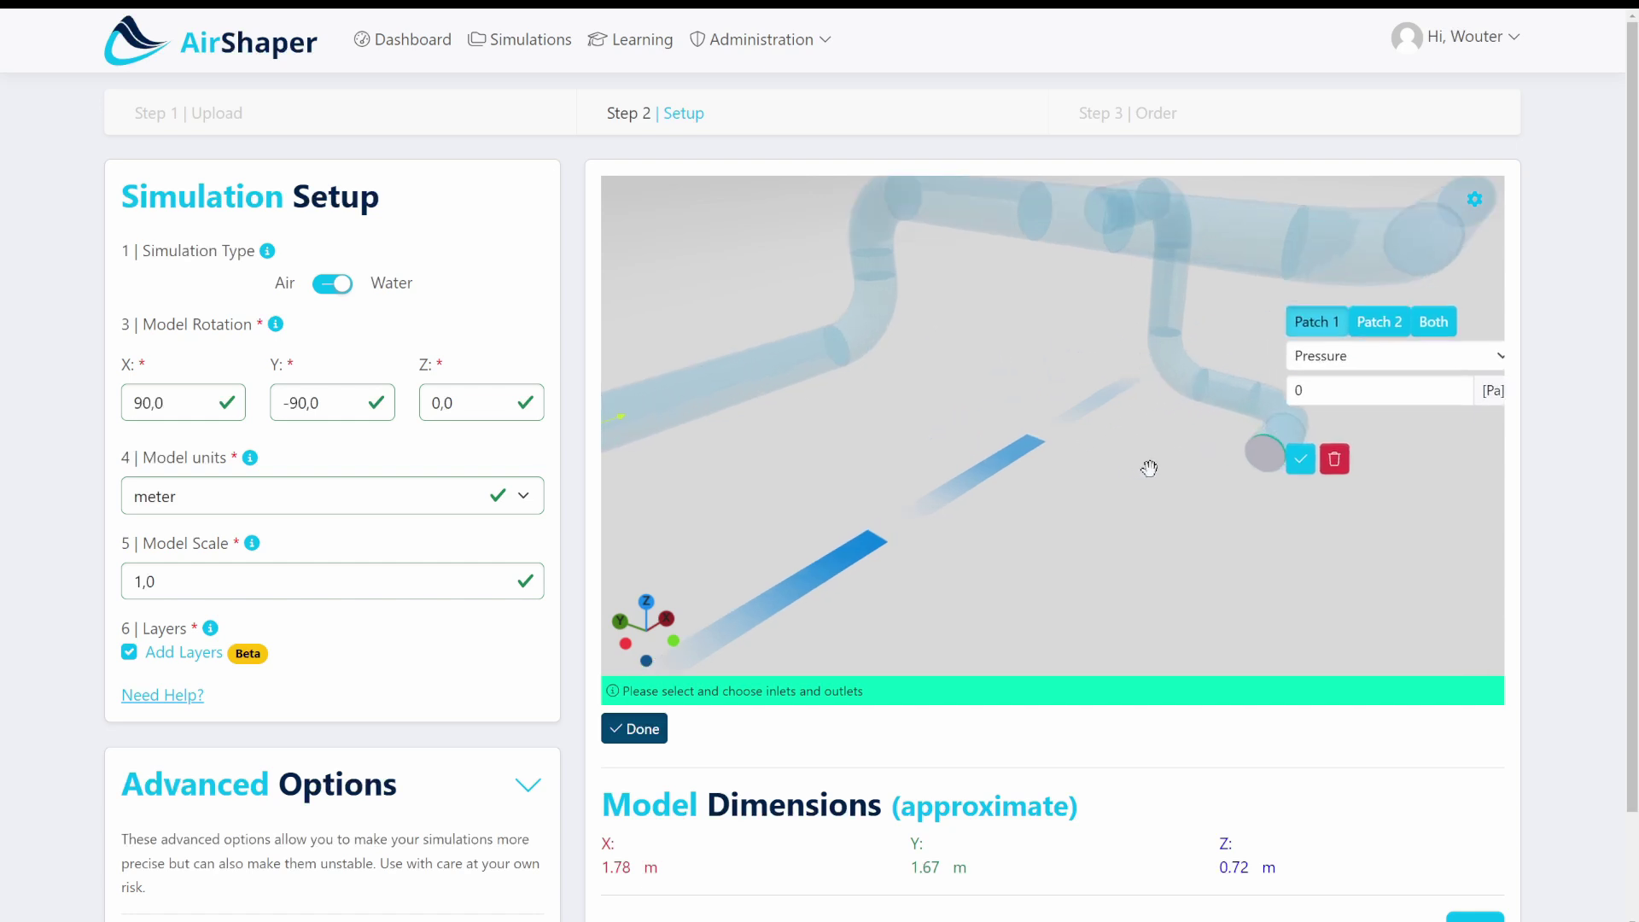
{"action": "left_click", "coordinate": [1300, 461]}
- Define the remaining open pipe end on the opposite side of the model as a pressure opening
{"action": "left_click_drag", "start_coordinate": [1302, 509], "coordinate": [1012, 487]}
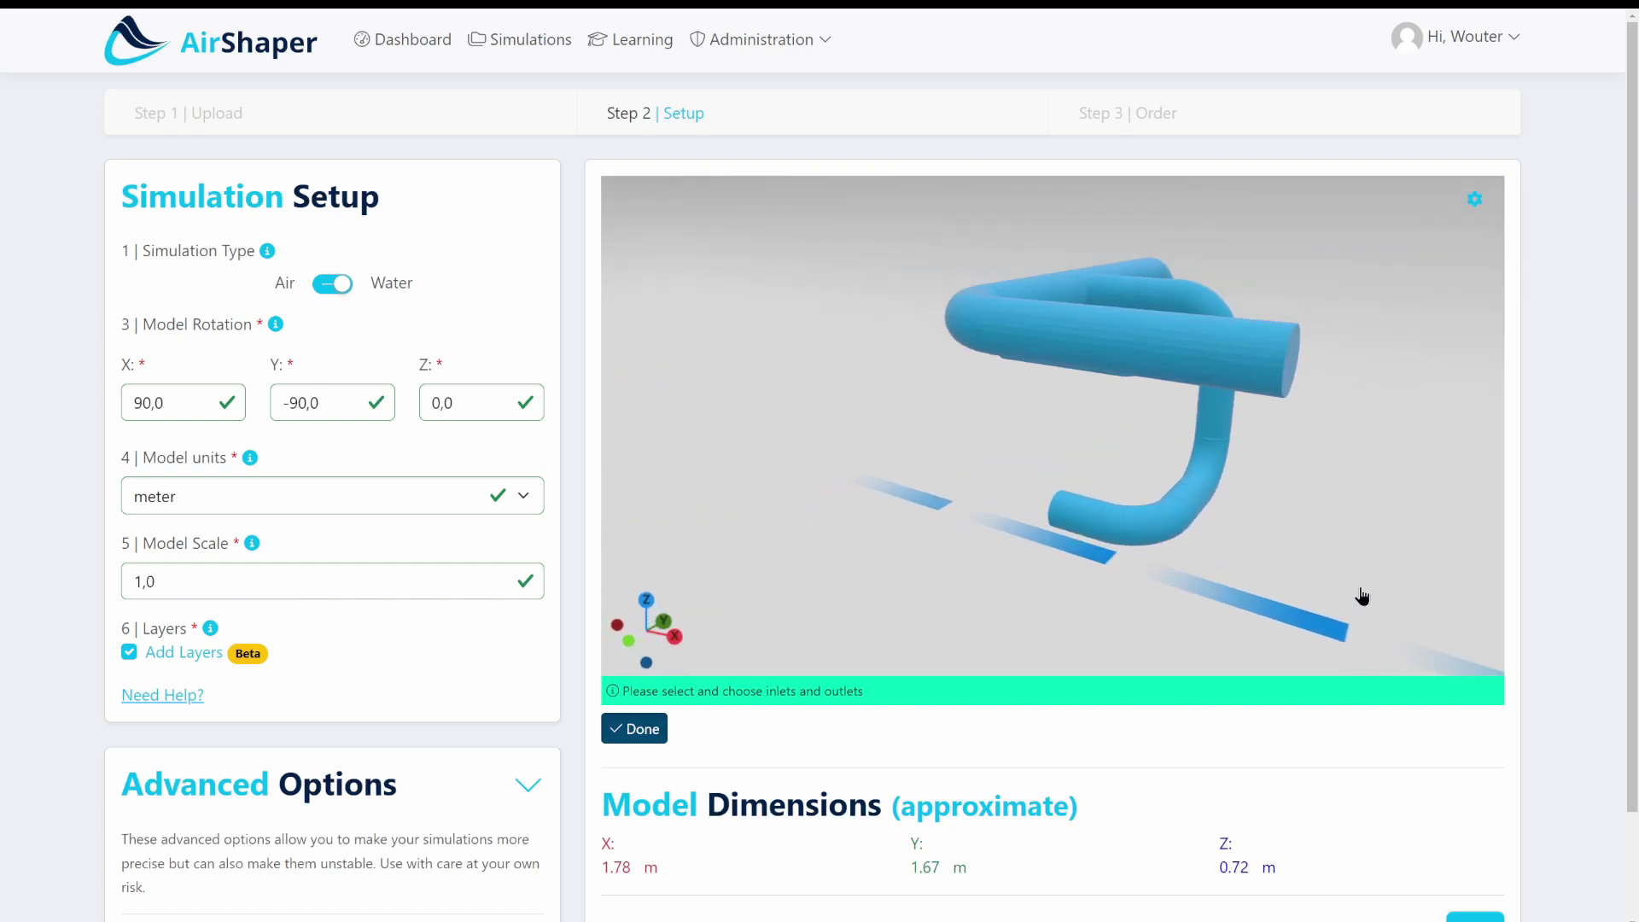
{"action": "mouse_move", "coordinate": [1362, 596]}
{"action": "left_mouse_down"}
{"action": "mouse_move", "coordinate": [1266, 578]}
{"action": "mouse_move", "coordinate": [1032, 406]}
{"action": "left_mouse_up"}
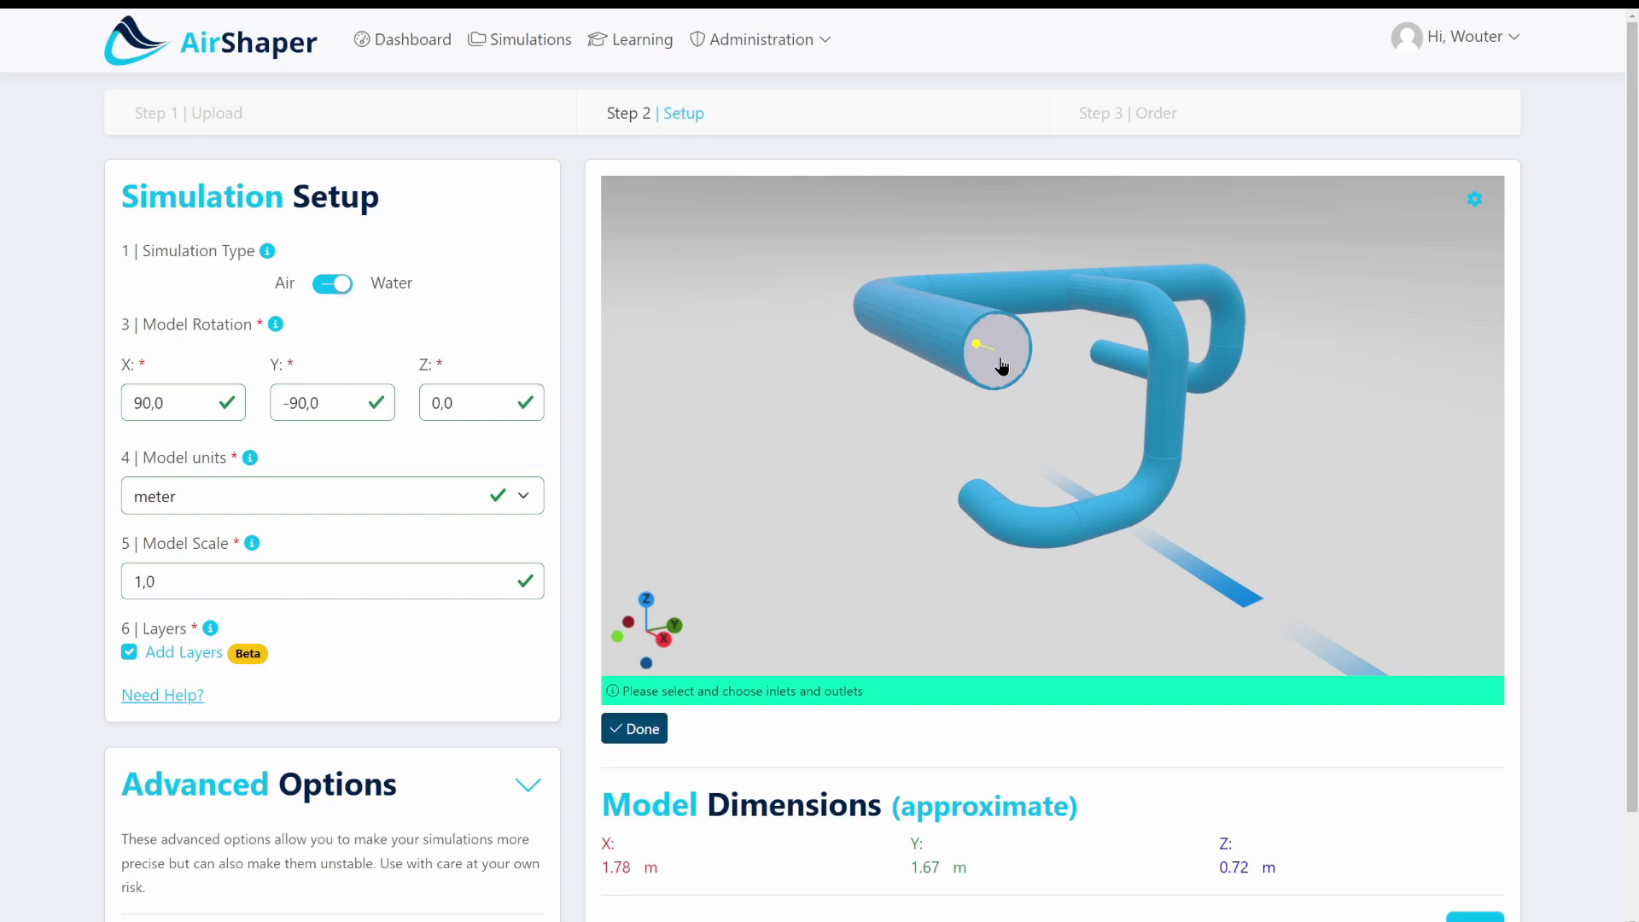
{"action": "left_click", "coordinate": [1001, 366]}
{"action": "left_click", "coordinate": [1009, 205]}
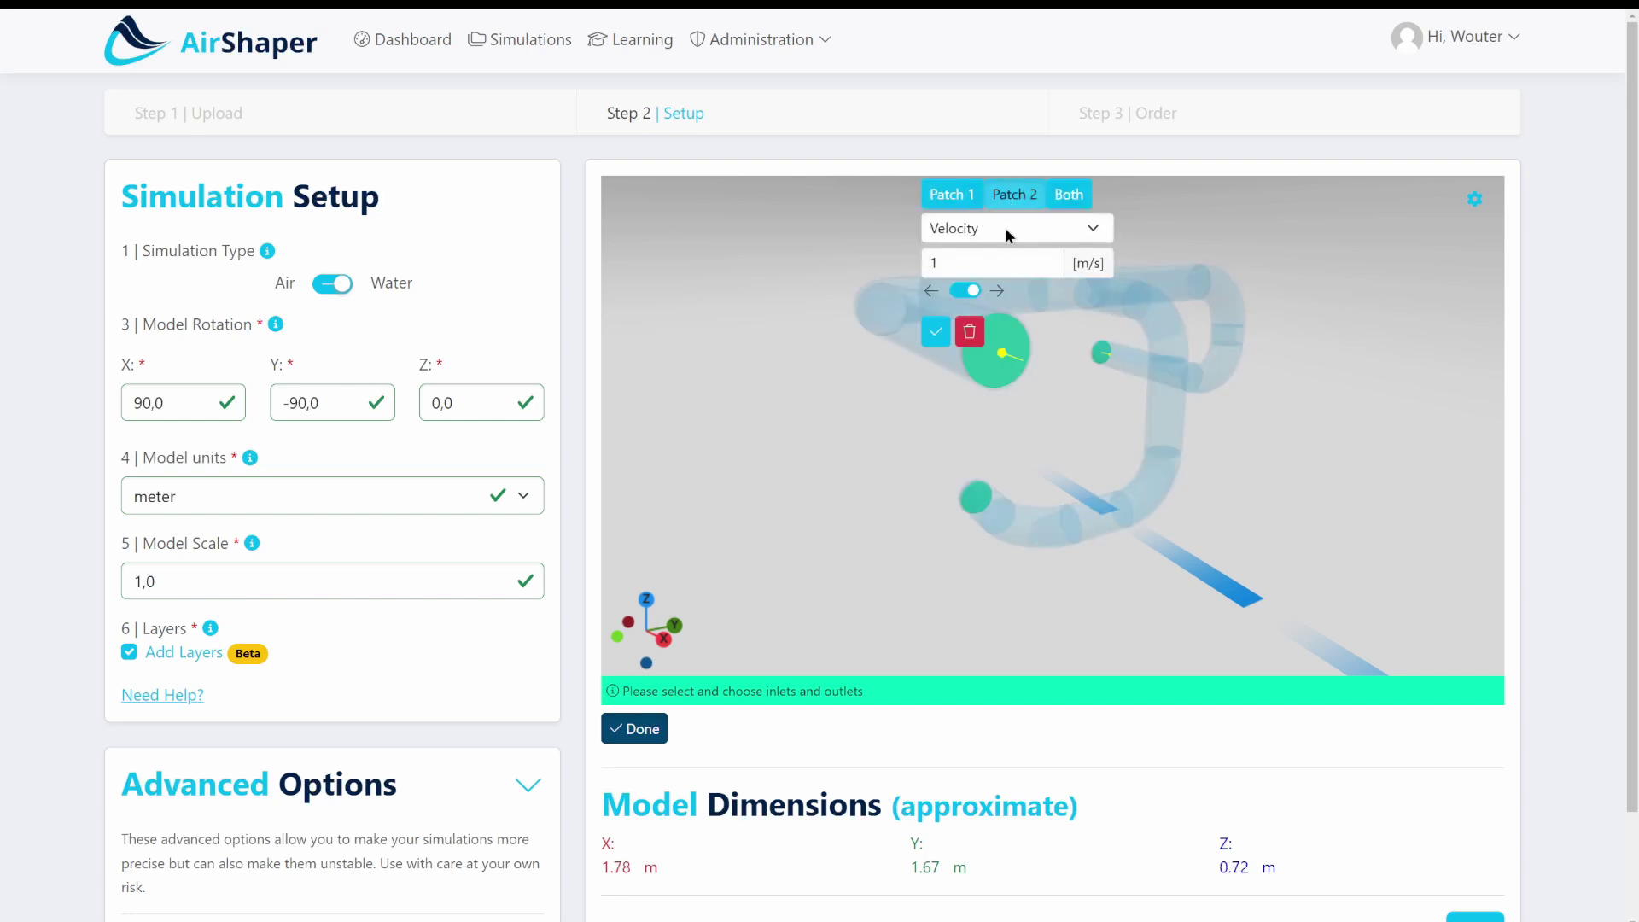
{"action": "left_click", "coordinate": [1005, 227]}
{"action": "left_click", "coordinate": [958, 307]}
{"action": "left_click_drag", "start_coordinate": [849, 413], "coordinate": [1331, 333]}
{"action": "left_click", "coordinate": [1344, 325]}
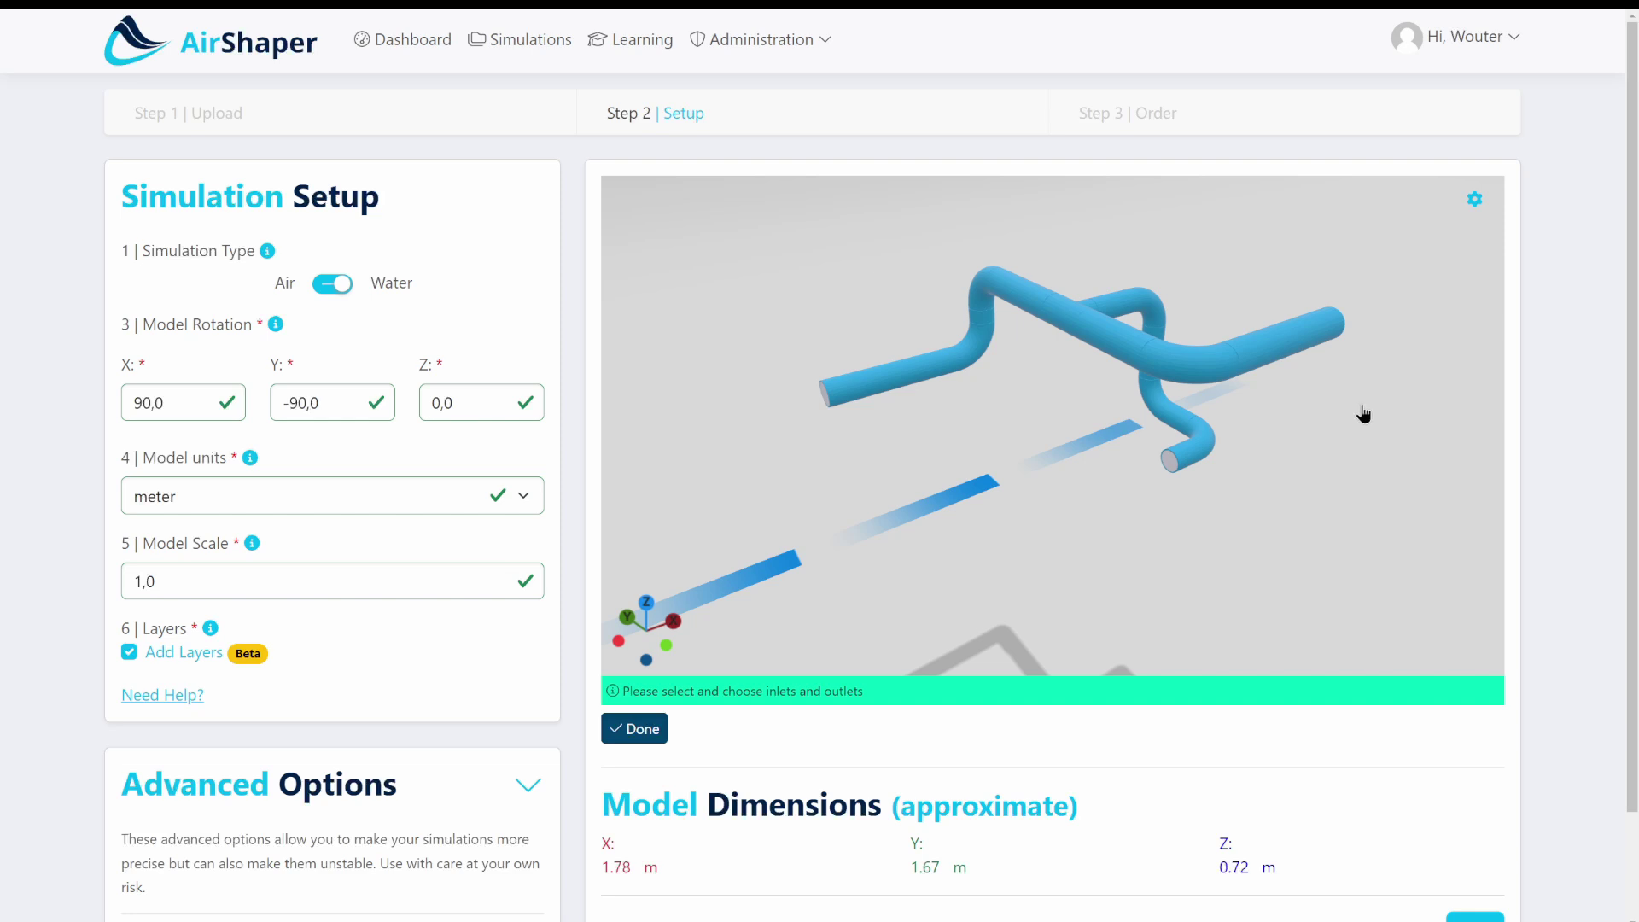
- Examine the 3 m/s inlet's end face, its surrounding rim and its boundary condition settings up close
{"action": "left_click_drag", "start_coordinate": [1363, 414], "coordinate": [1298, 438]}
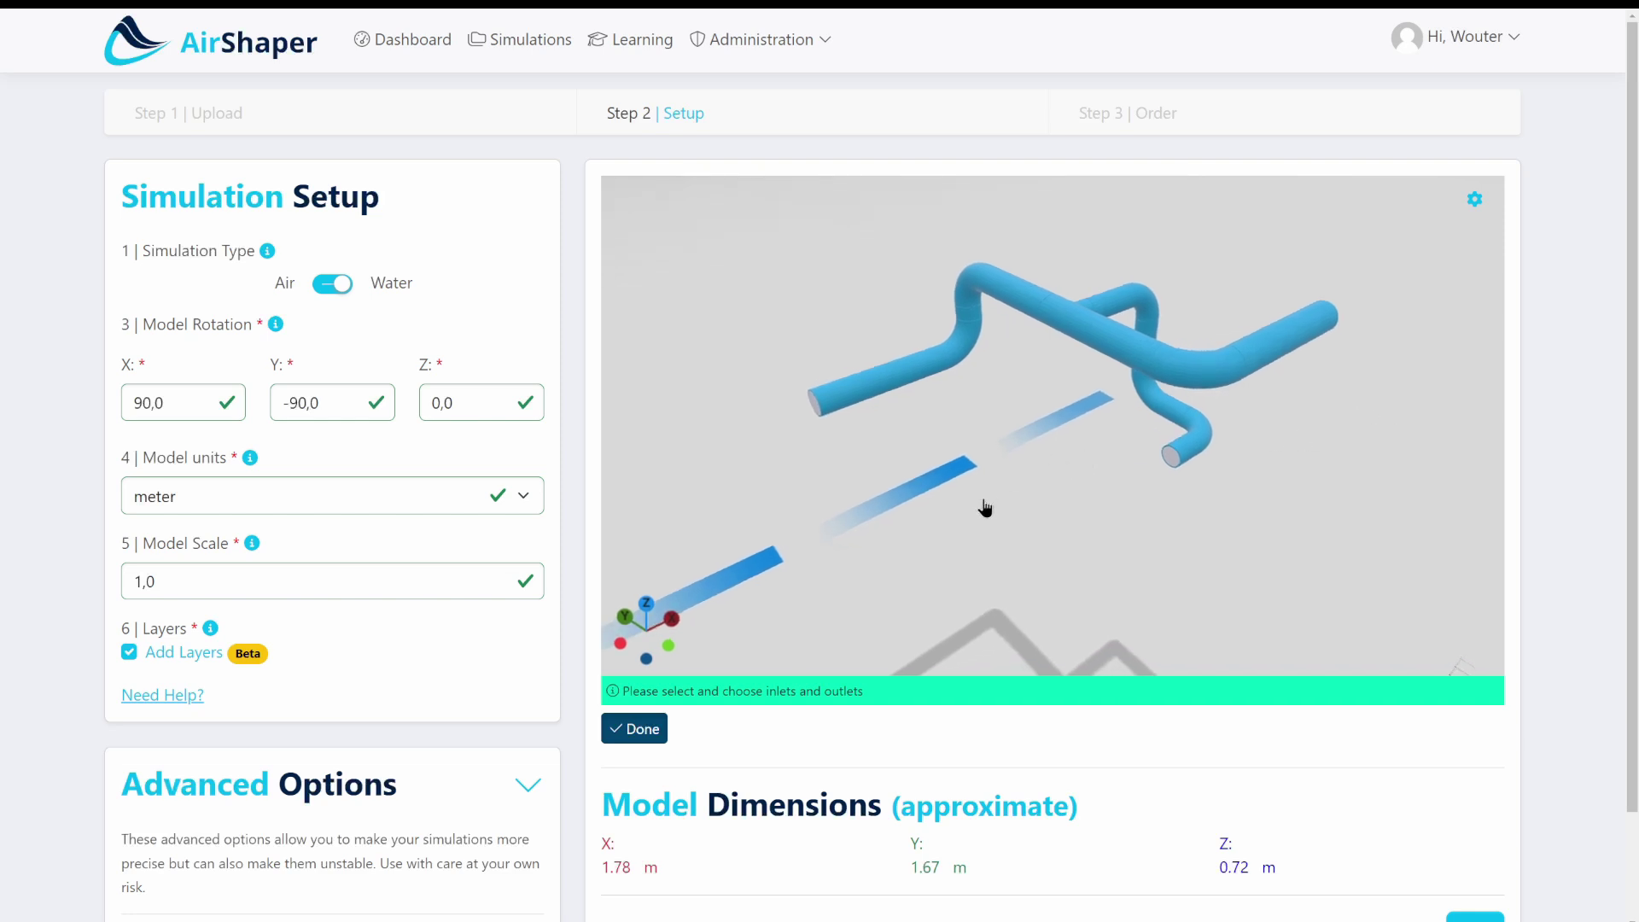
{"action": "scroll", "coordinate": [980, 513], "scroll_direction": "up", "scroll_amount": 3}
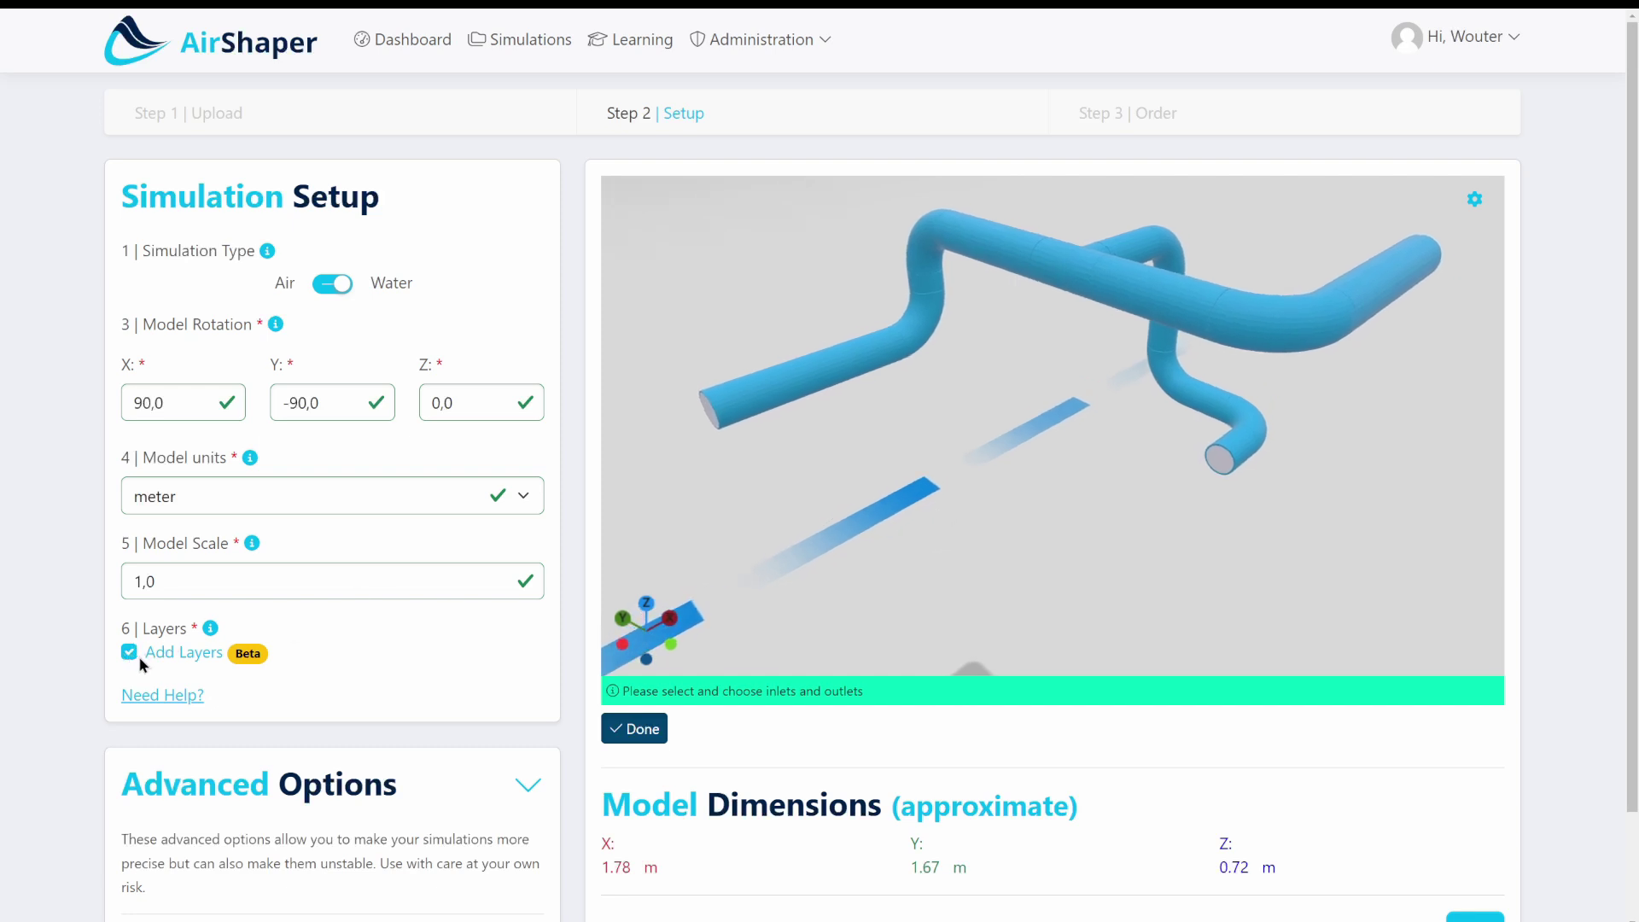
{"action": "mouse_move", "coordinate": [797, 541]}
{"action": "left_mouse_down"}
{"action": "mouse_move", "coordinate": [914, 505]}
{"action": "mouse_move", "coordinate": [926, 541]}
{"action": "mouse_move", "coordinate": [873, 541]}
{"action": "mouse_move", "coordinate": [1013, 556]}
{"action": "left_mouse_up"}
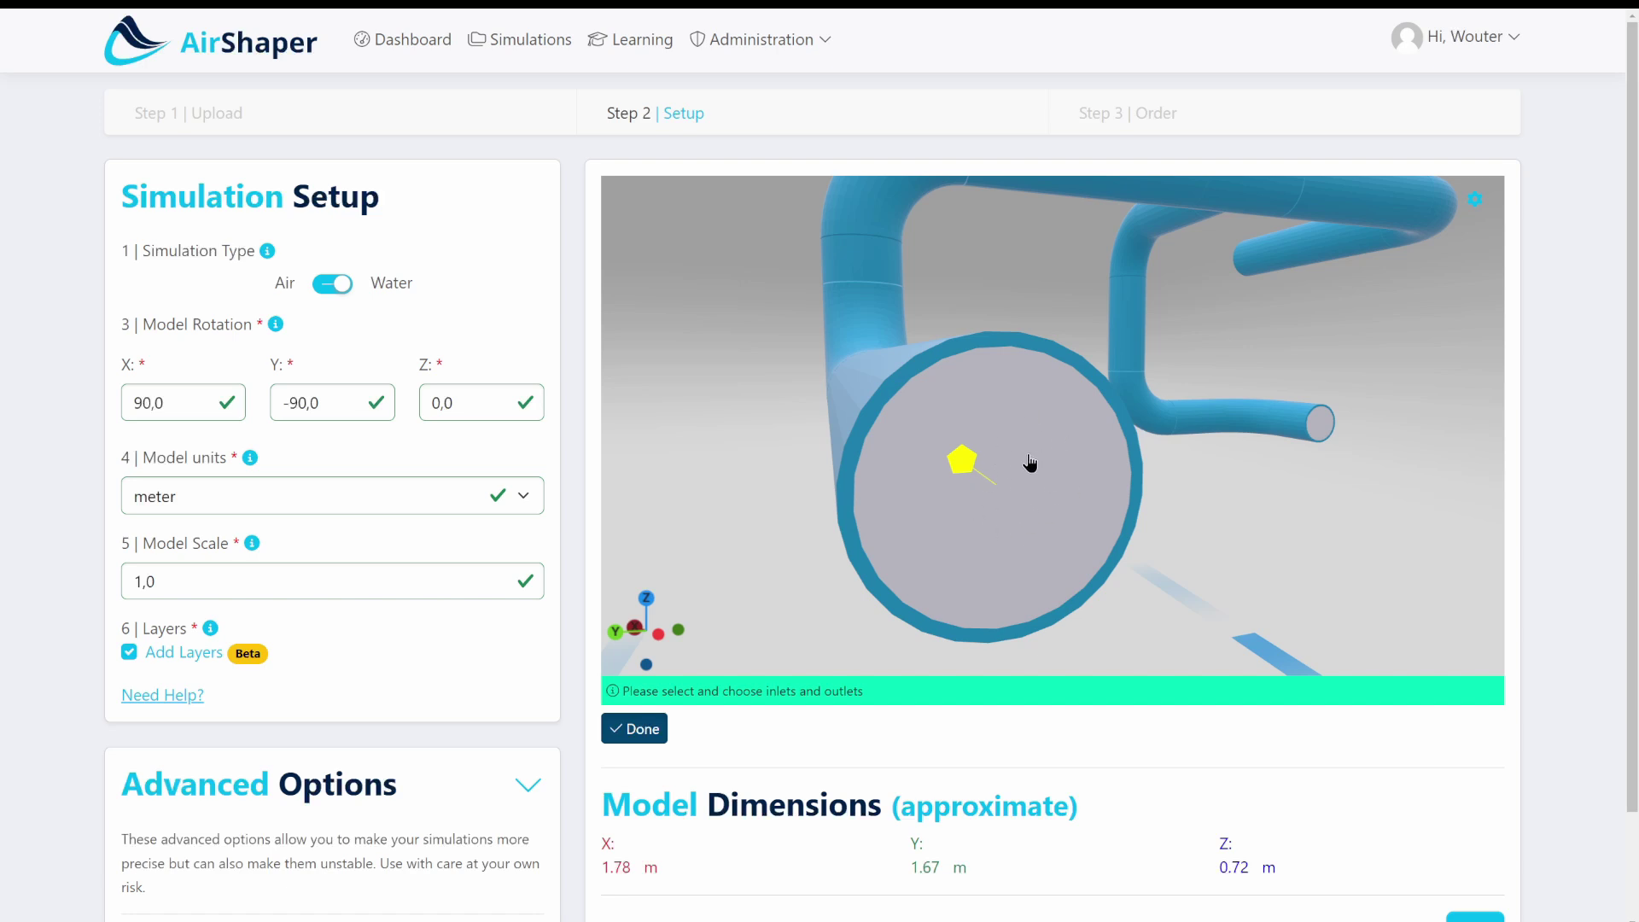
{"action": "left_click", "coordinate": [1060, 424]}
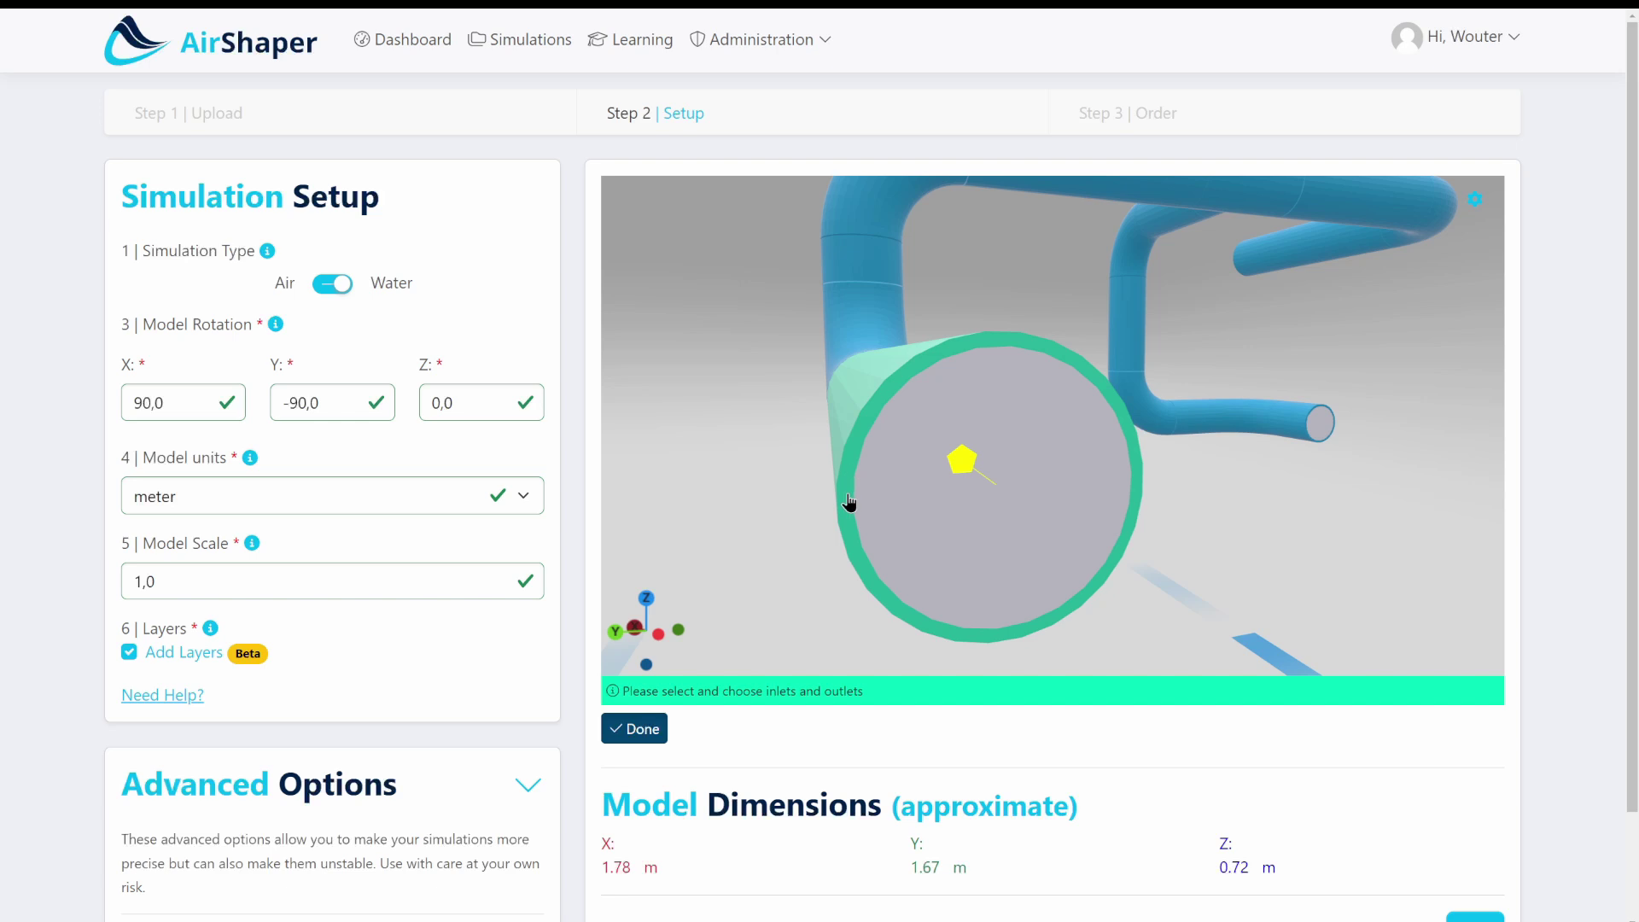
{"action": "left_click", "coordinate": [880, 587]}
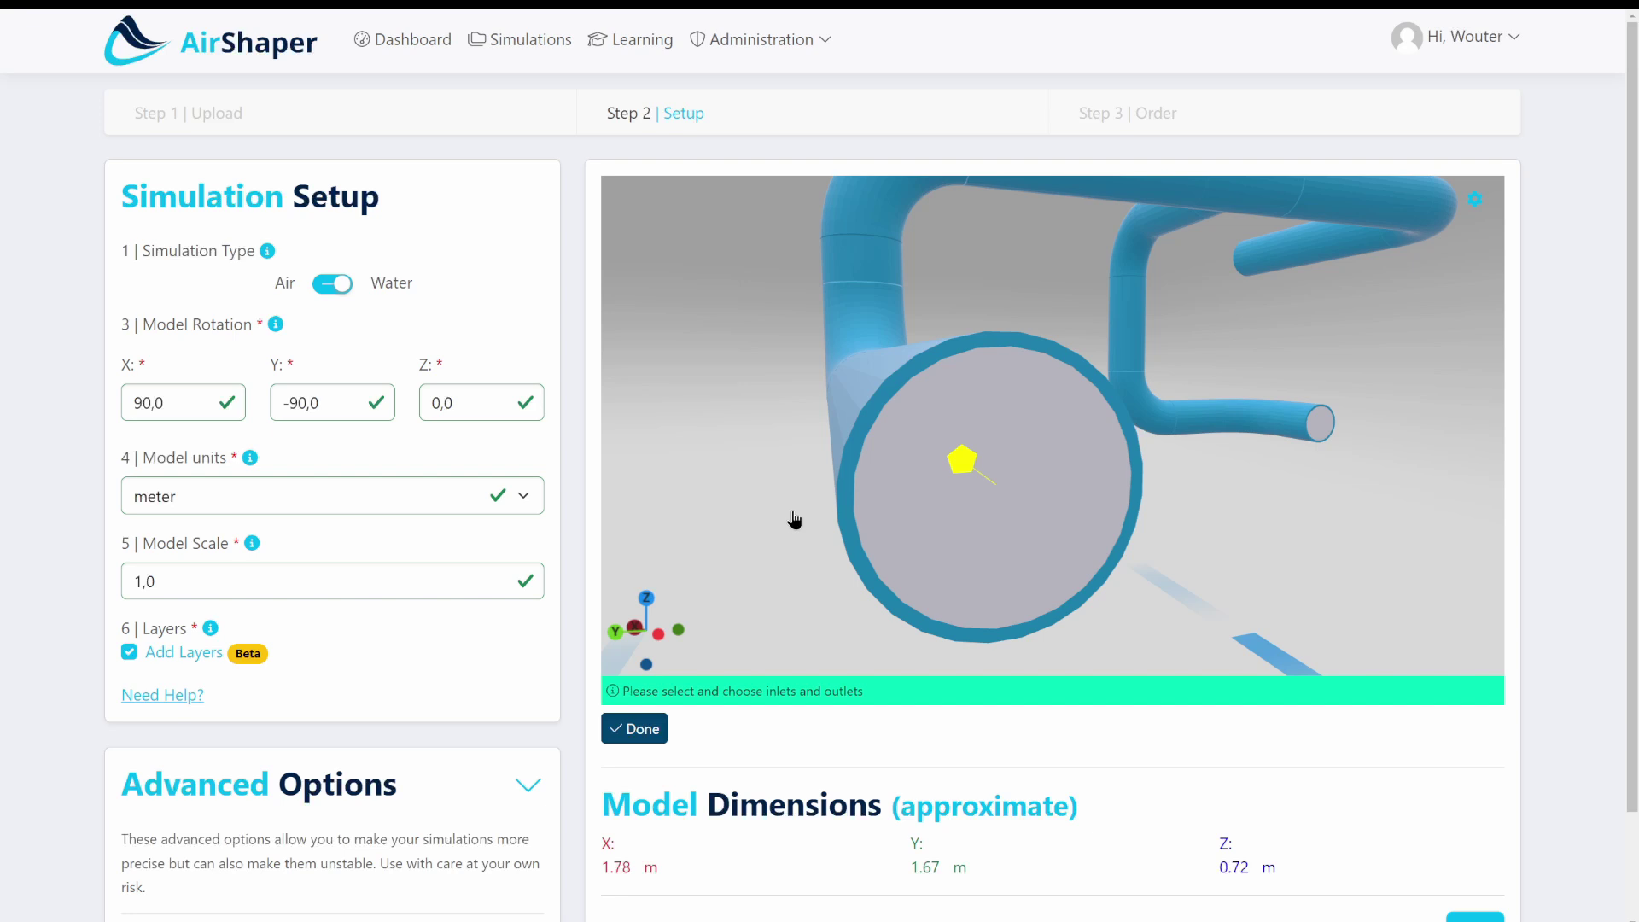
{"action": "left_click_drag", "start_coordinate": [789, 519], "coordinate": [743, 516]}
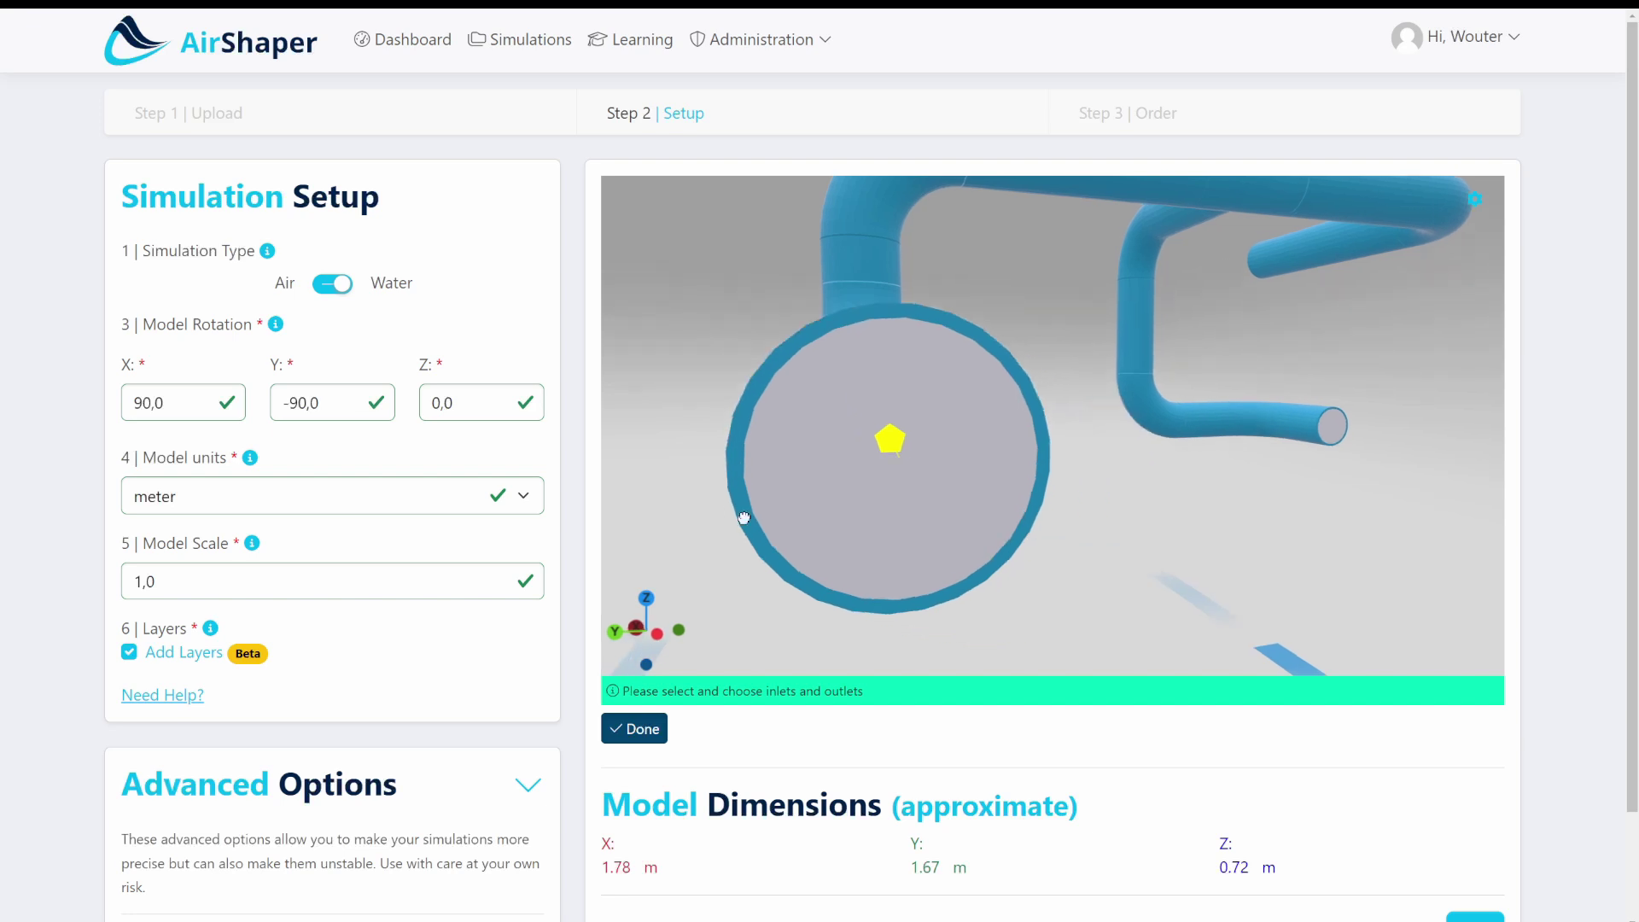
{"action": "left_click", "coordinate": [734, 520]}
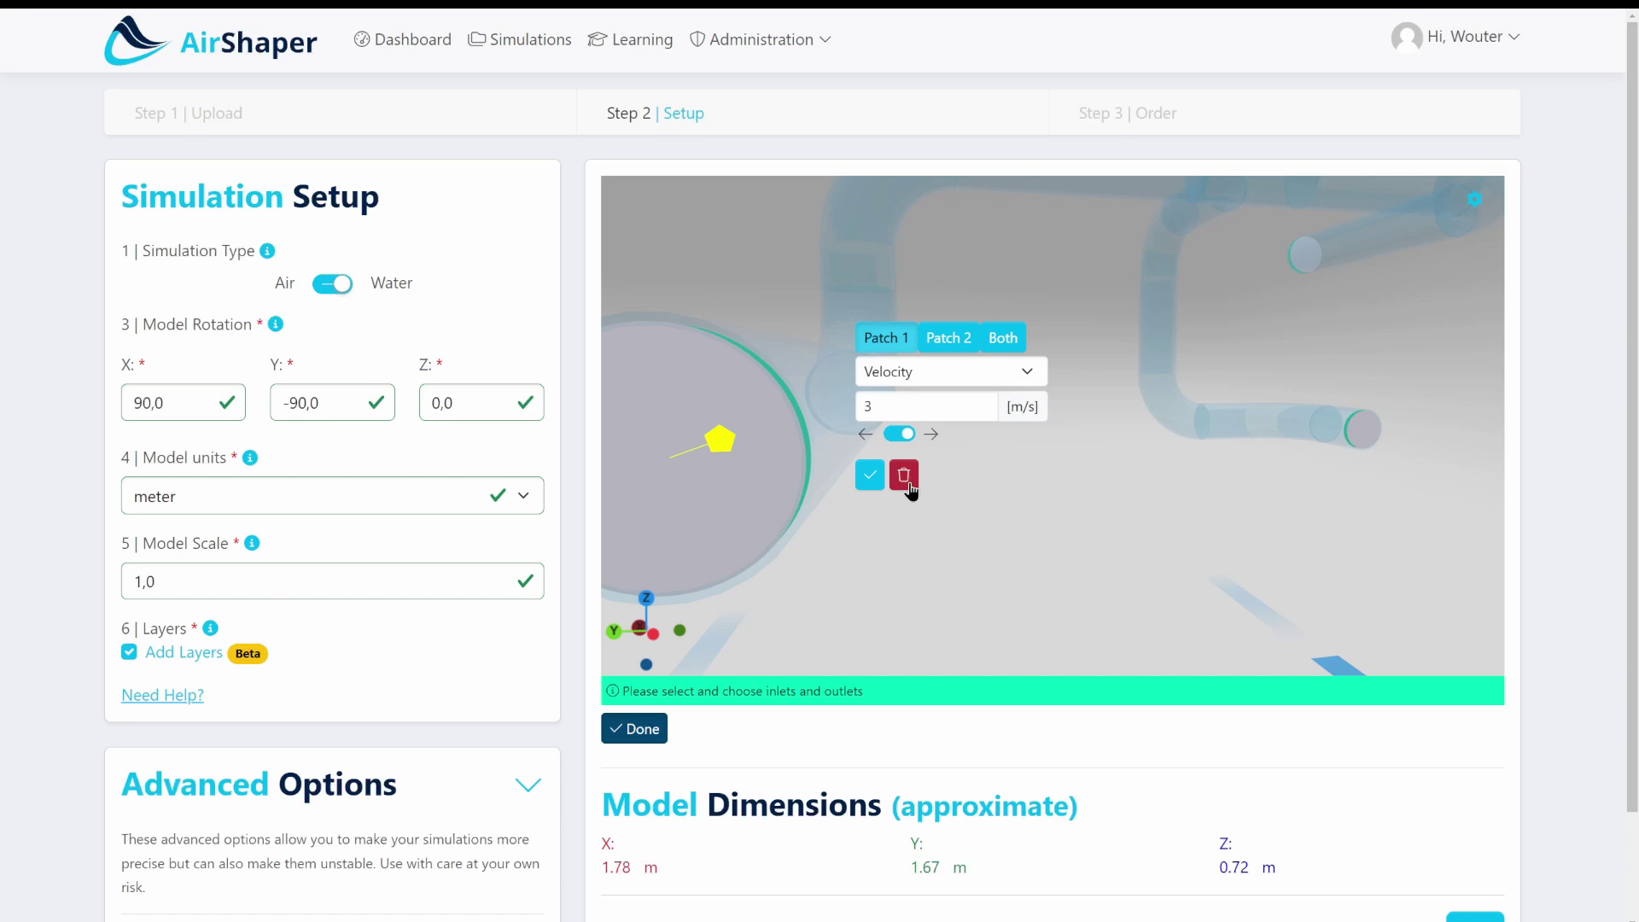
{"action": "left_click", "coordinate": [879, 484]}
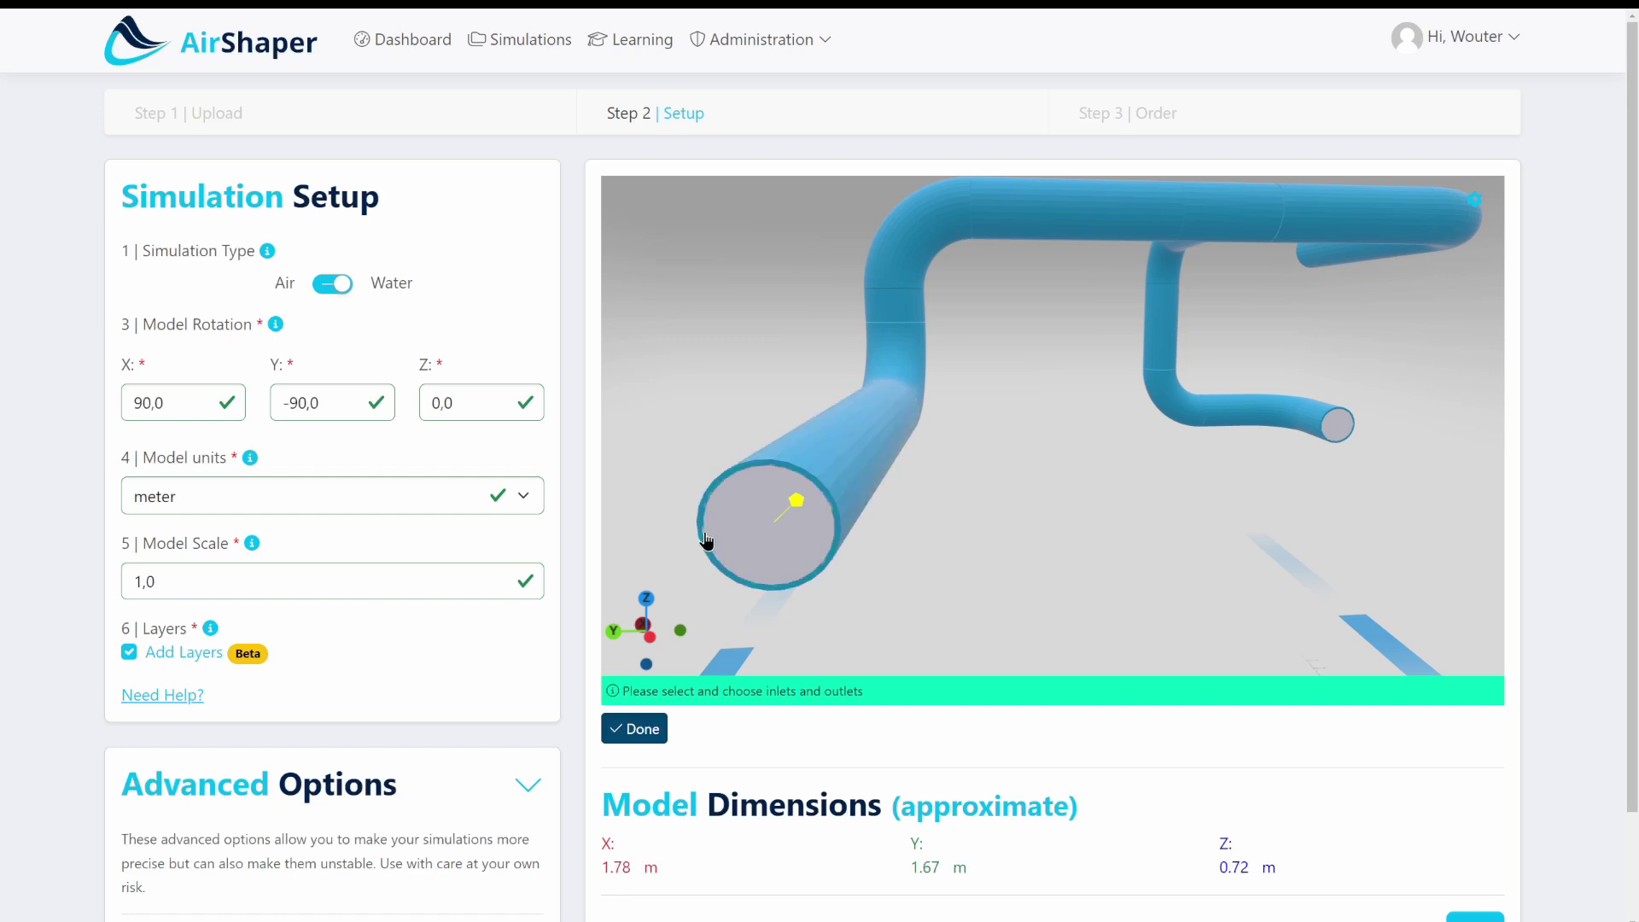
- Finish the inlet and outlet selection and proceed from the simulation setup
{"action": "left_click_drag", "start_coordinate": [995, 553], "coordinate": [702, 715]}
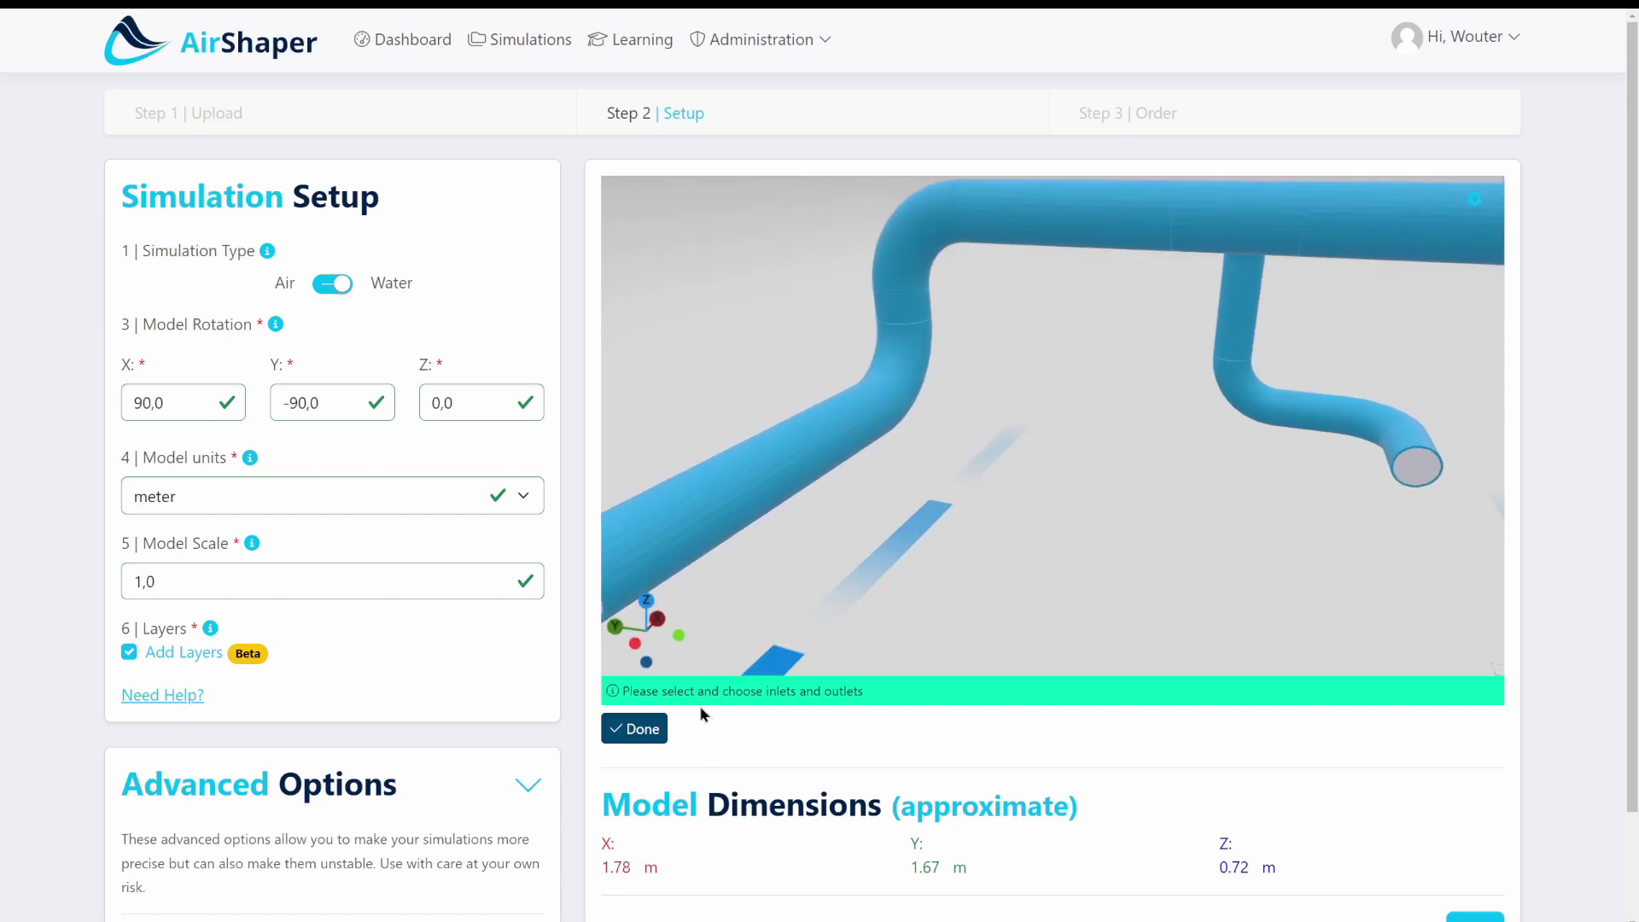
{"action": "left_click", "coordinate": [657, 728]}
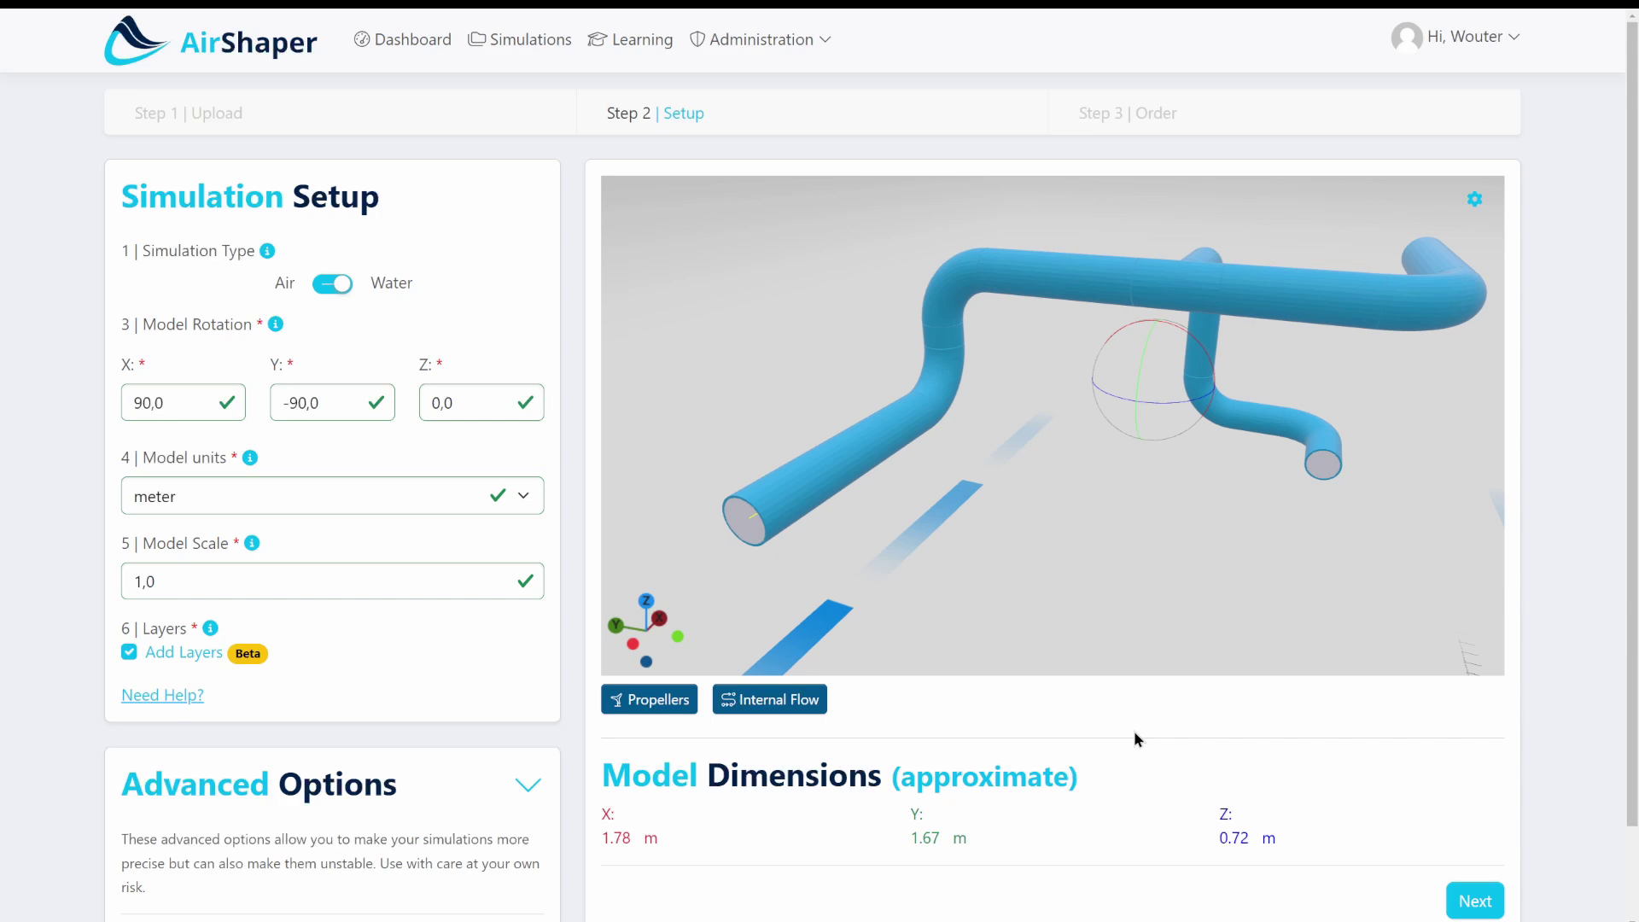
{"action": "left_click", "coordinate": [1466, 899]}
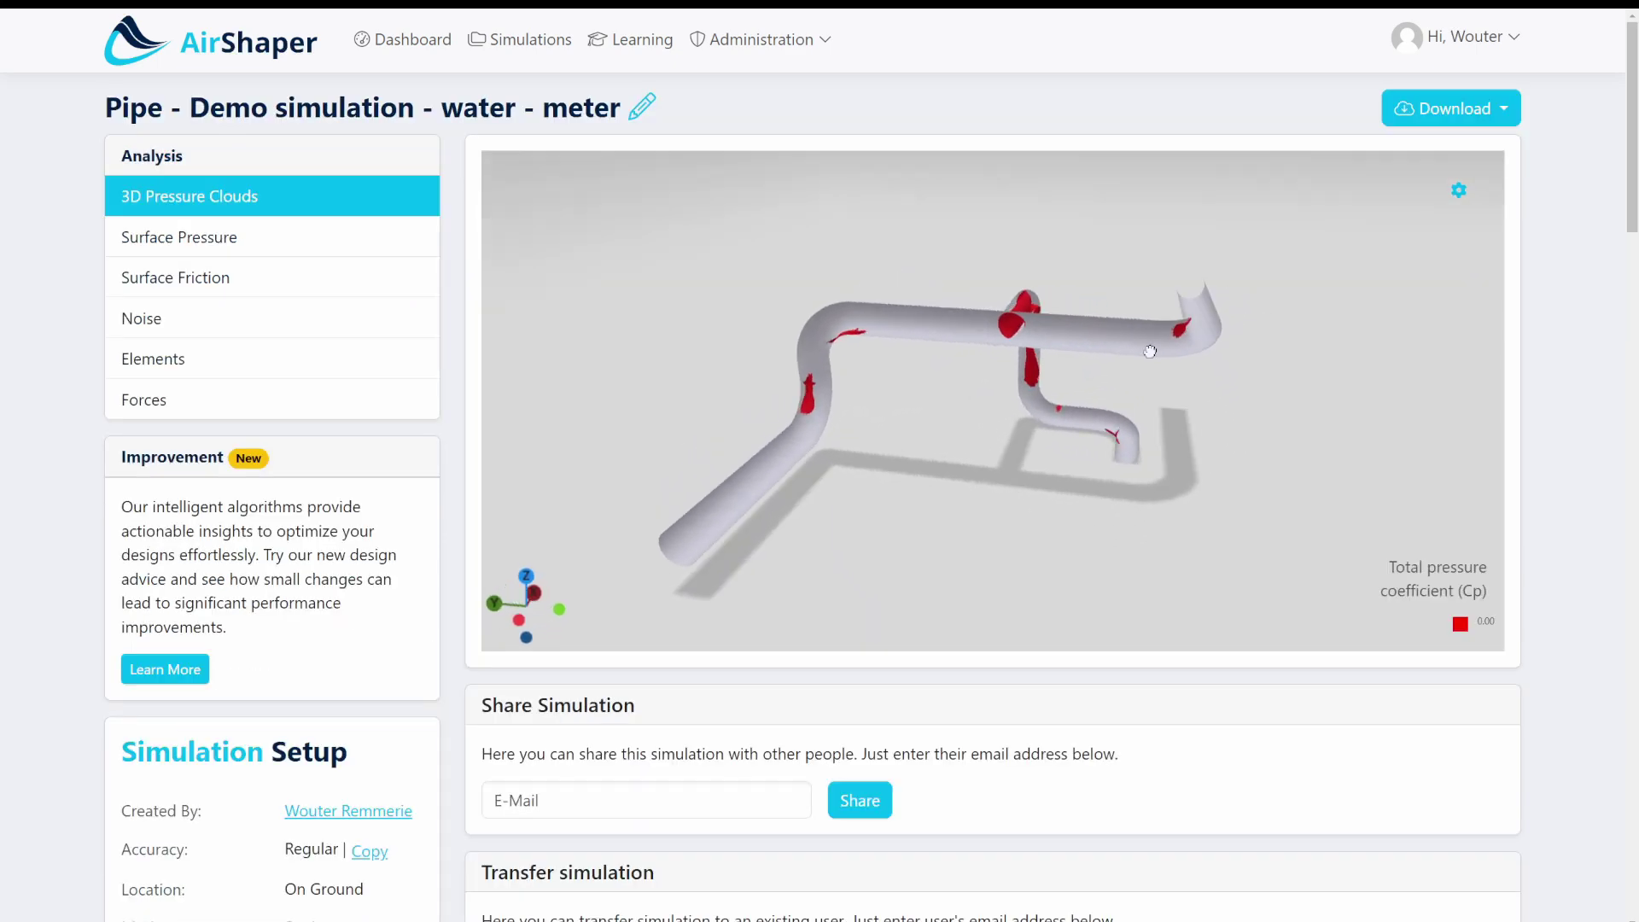
- Examine the 3D pressure clouds along the bends and the branch junction in the water pipe simulation results
{"action": "left_click_drag", "start_coordinate": [1149, 352], "coordinate": [994, 385]}
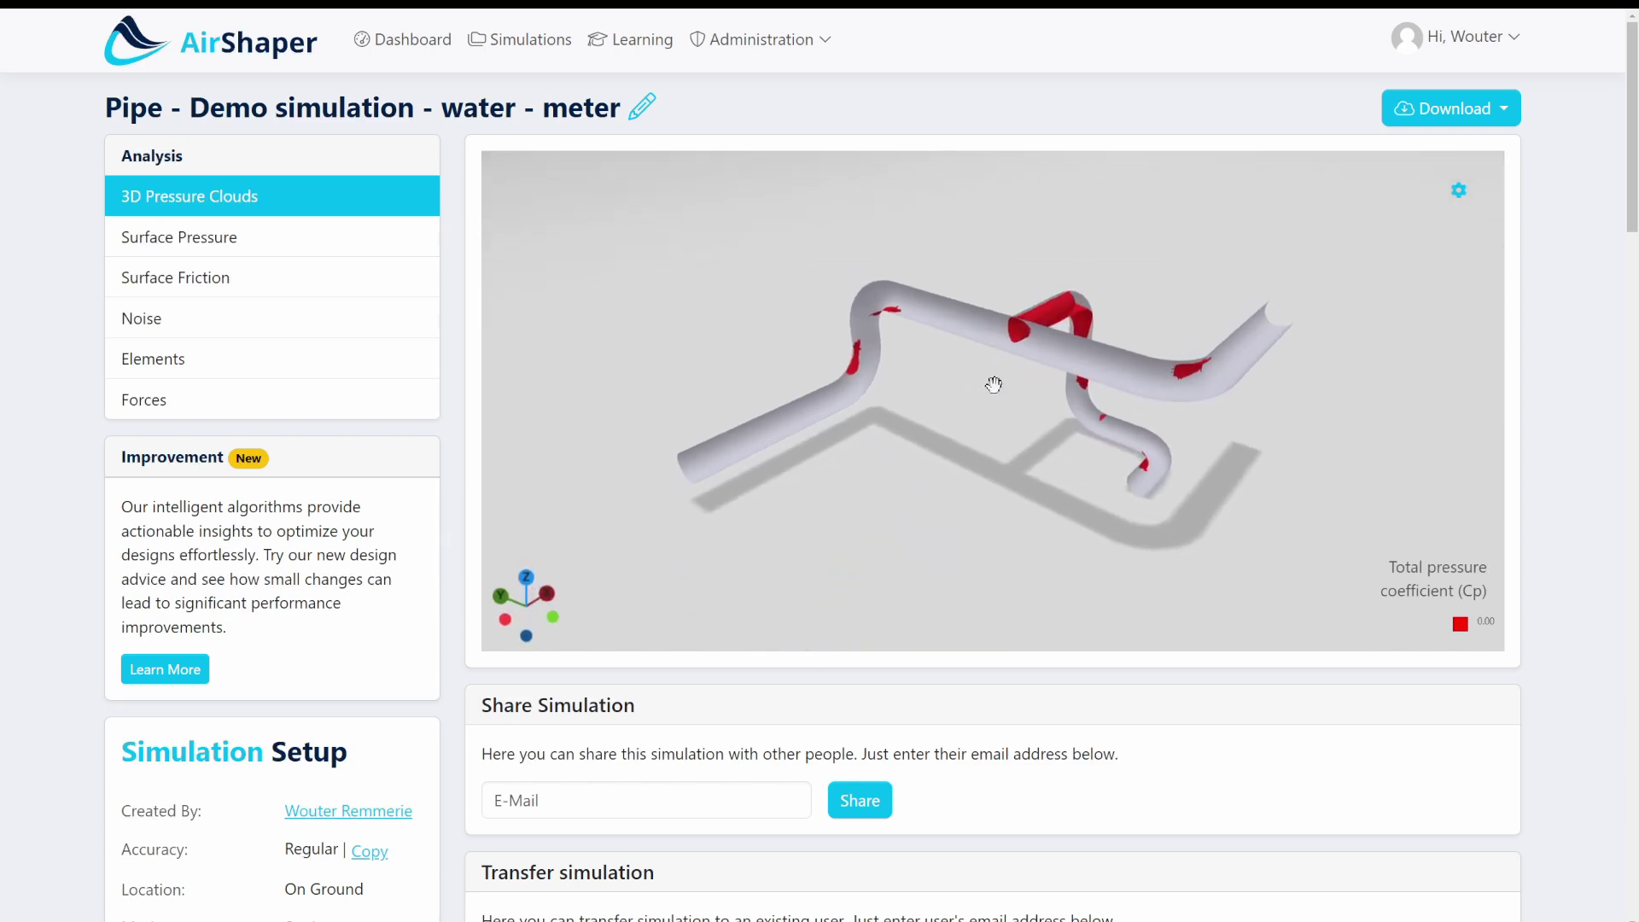
{"action": "scroll", "coordinate": [993, 385], "scroll_direction": "up", "scroll_amount": 5}
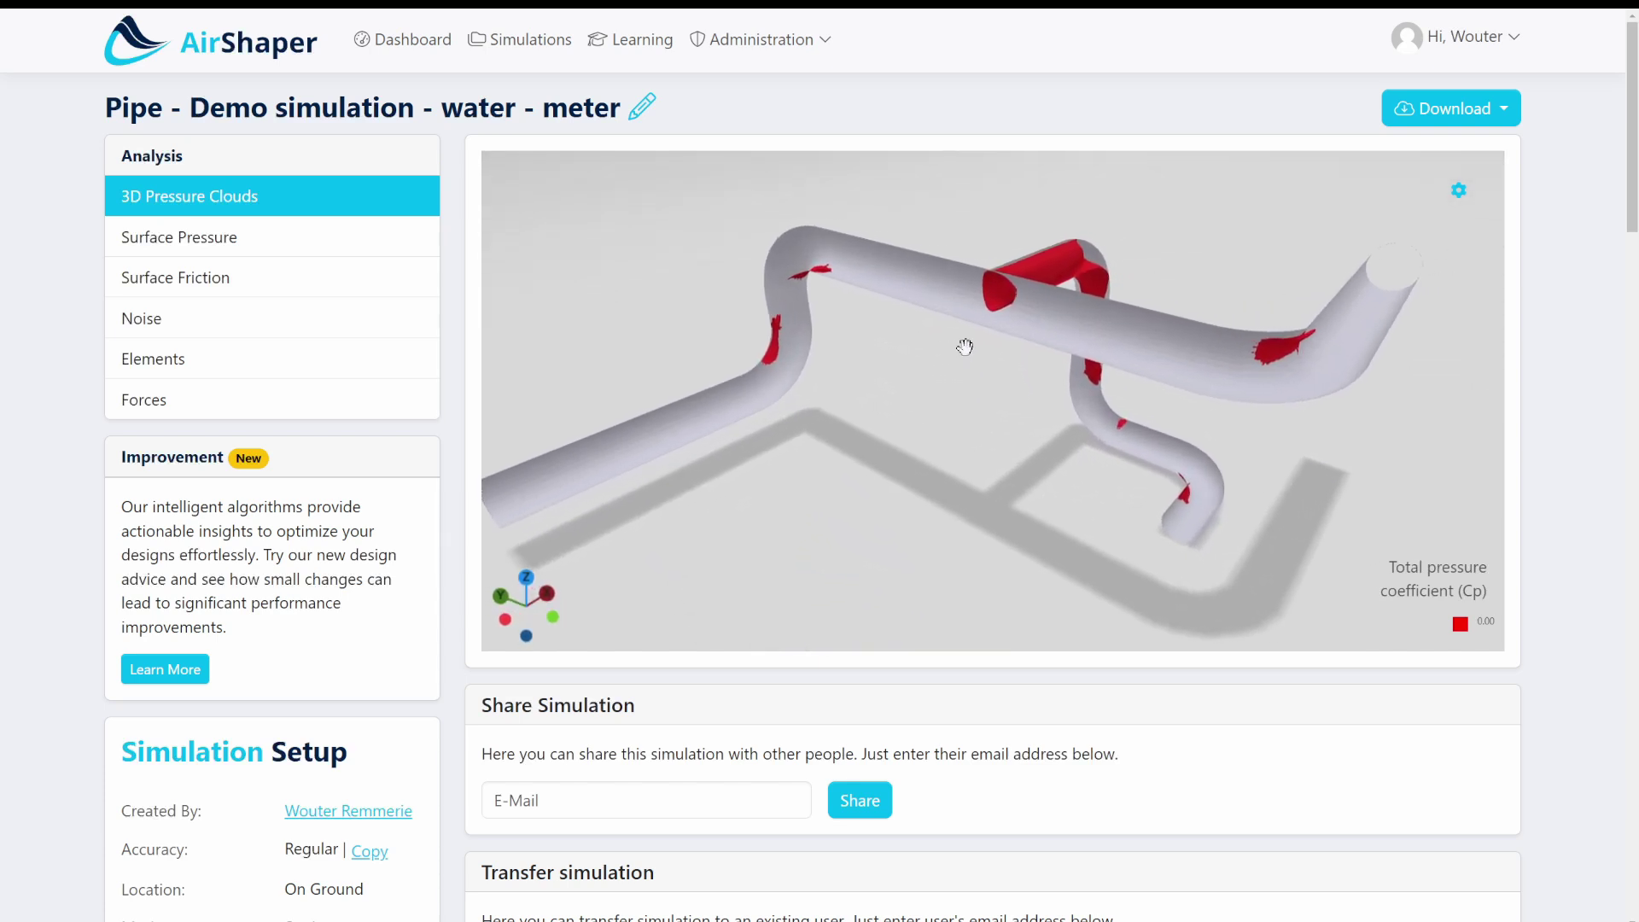
{"action": "scroll", "coordinate": [956, 351], "scroll_direction": "down", "scroll_amount": 2}
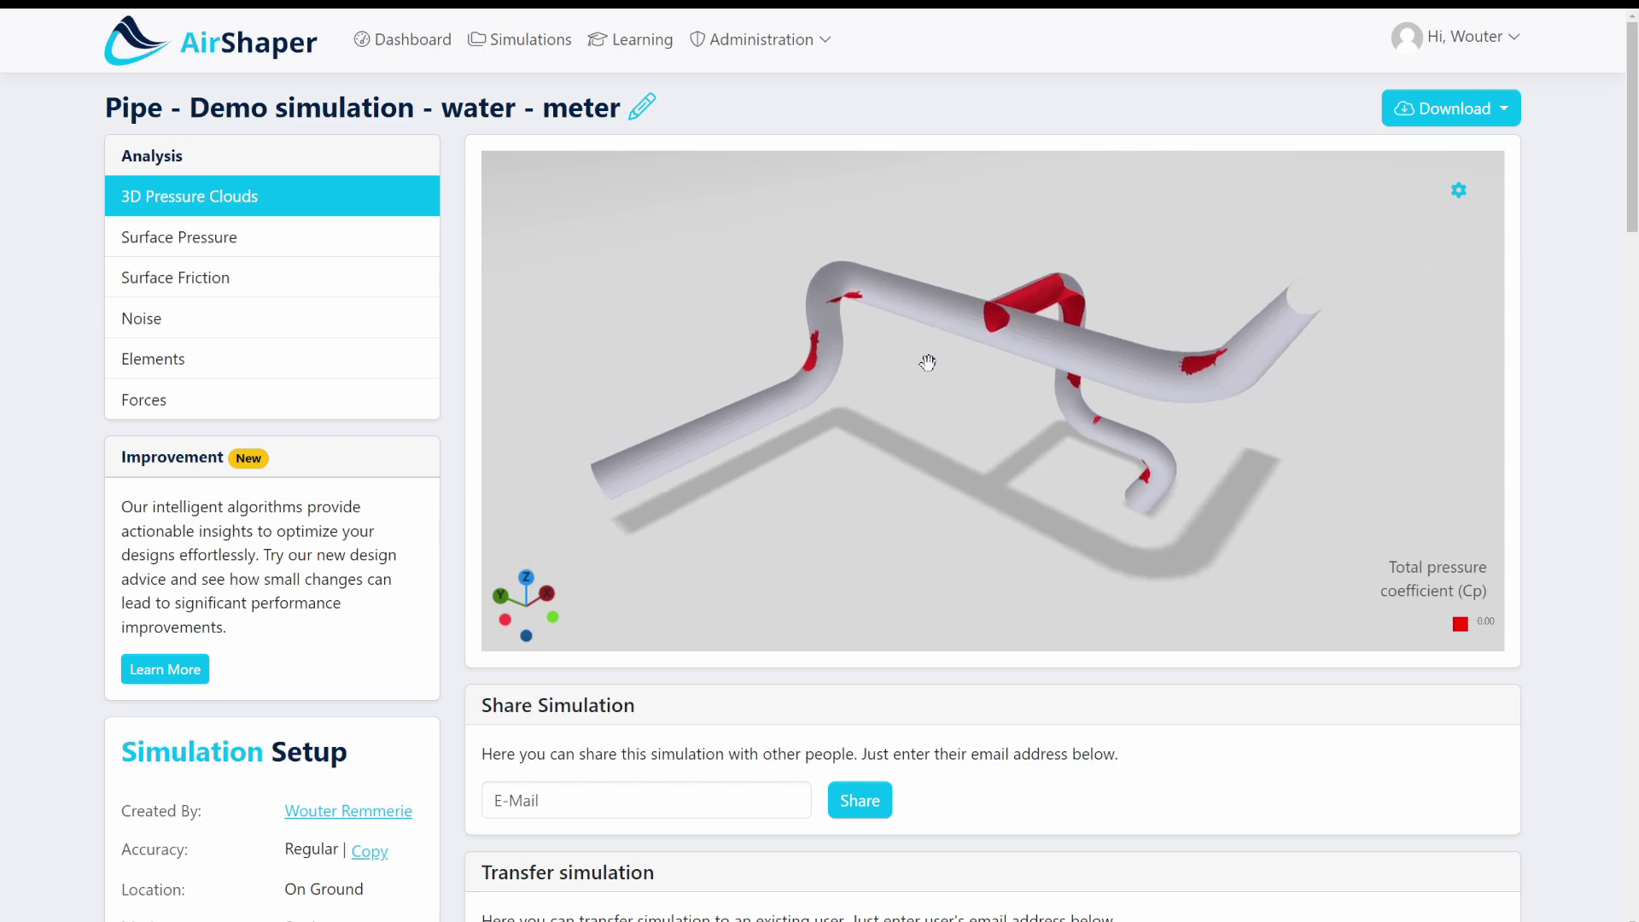
{"action": "scroll", "coordinate": [823, 409], "scroll_direction": "up", "scroll_amount": 5}
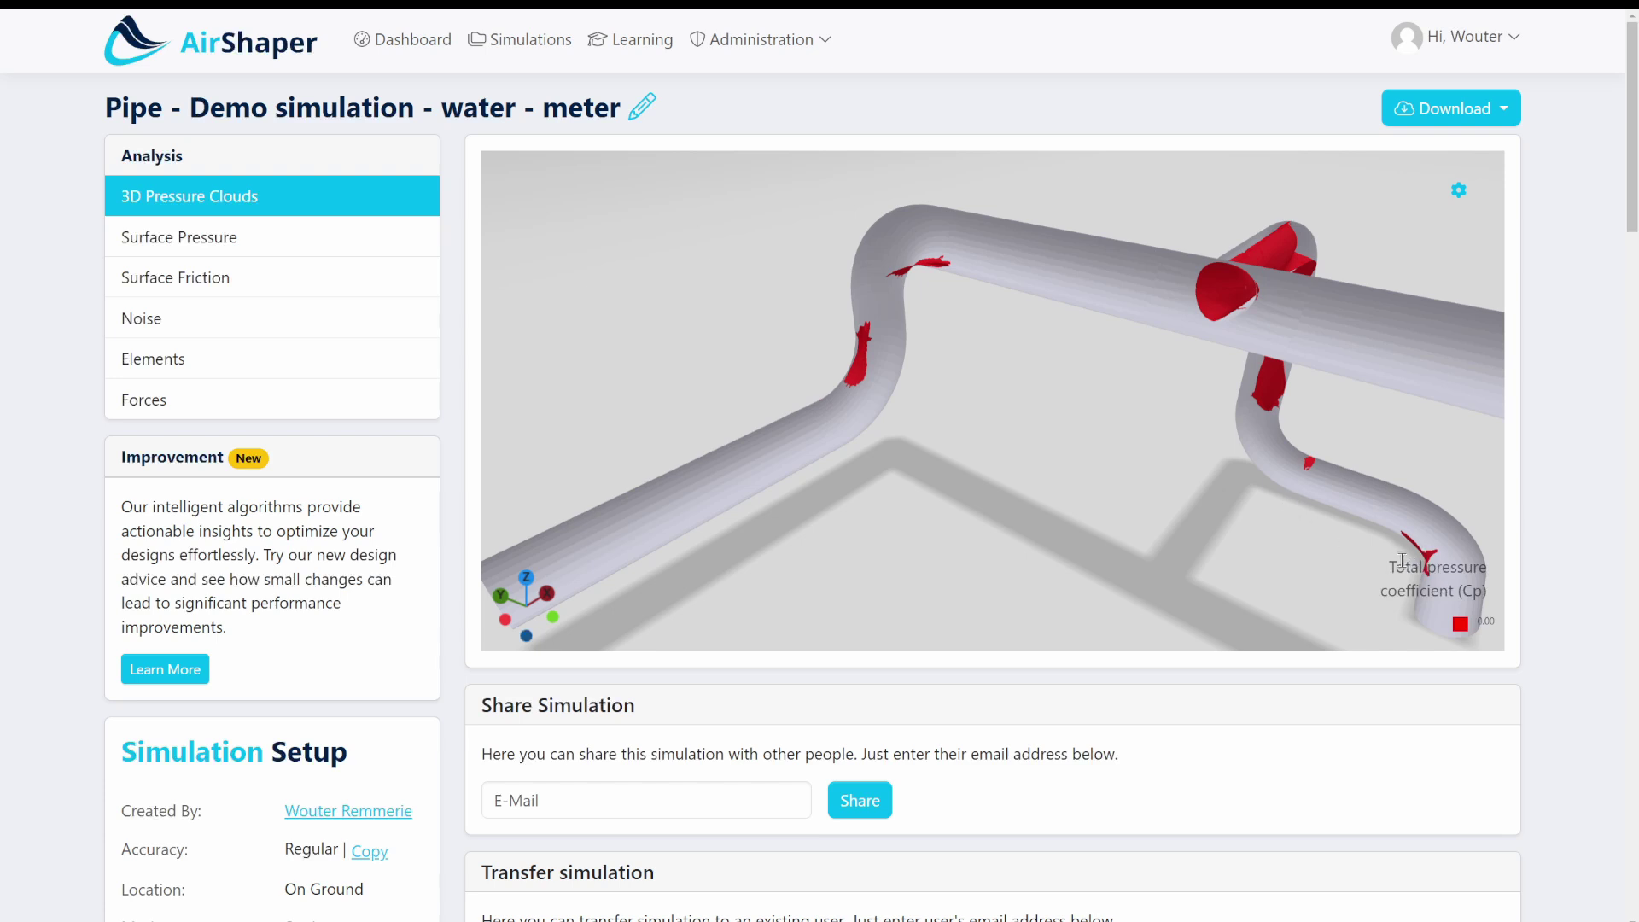
{"action": "left_click_drag", "start_coordinate": [1390, 568], "coordinate": [1441, 570]}
{"action": "left_click_drag", "start_coordinate": [1321, 543], "coordinate": [1057, 483]}
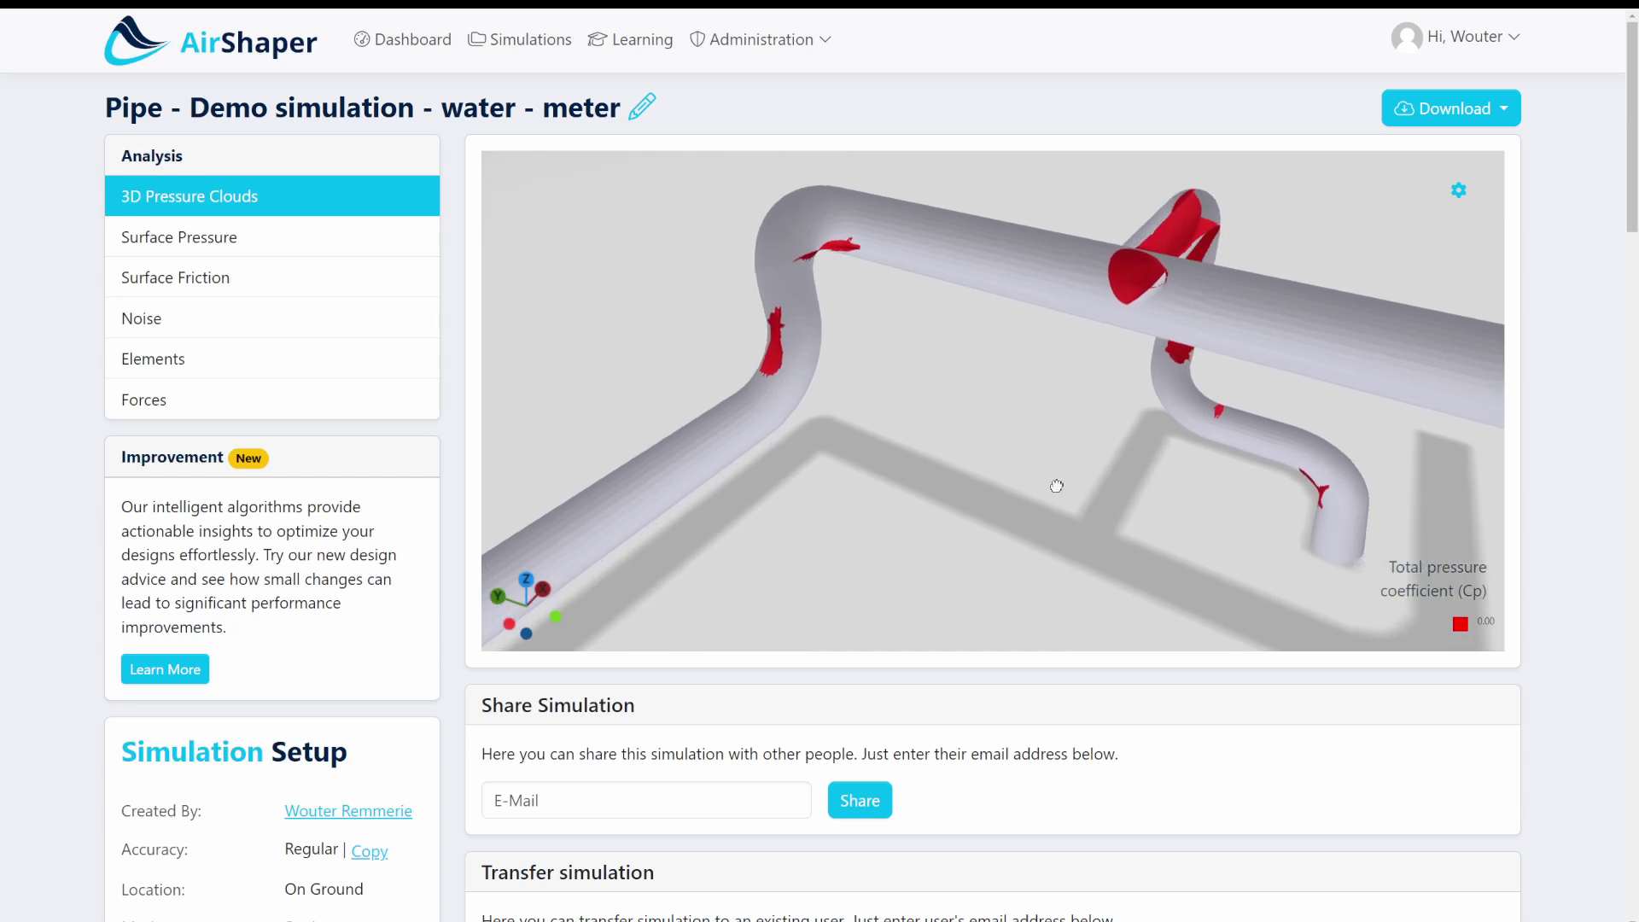
- Examine the 3D pressure clouds up close on the inner sides of the main pipe's two consecutive bends
{"action": "left_click_drag", "start_coordinate": [981, 443], "coordinate": [885, 398]}
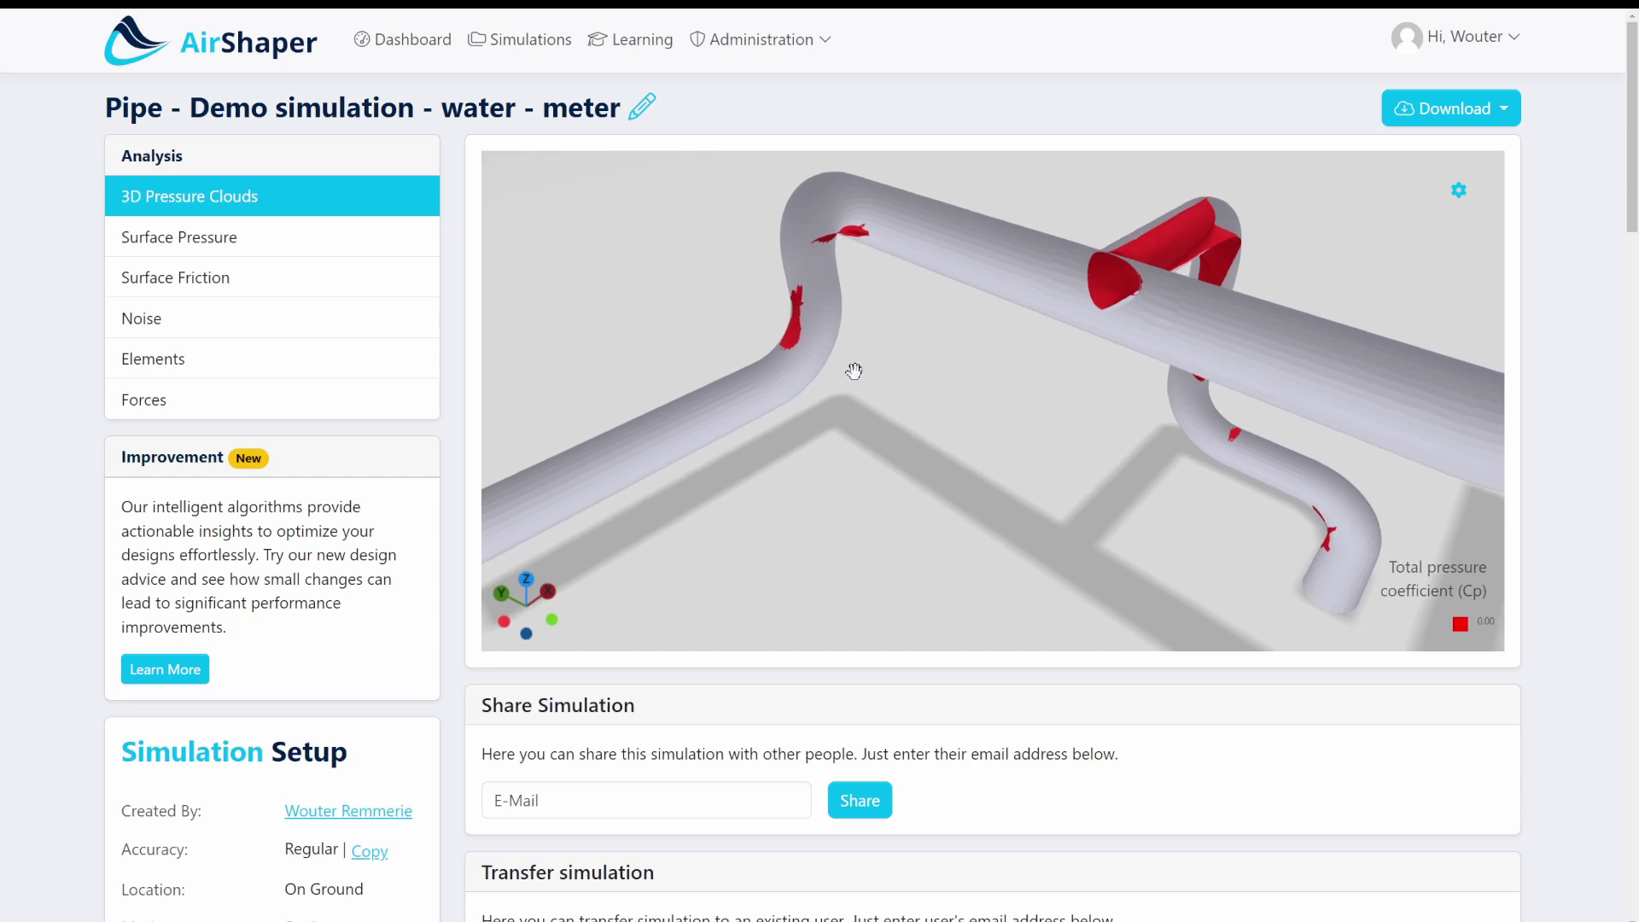
{"action": "scroll", "coordinate": [845, 359], "scroll_direction": "up", "scroll_amount": 5}
{"action": "left_click_drag", "start_coordinate": [771, 355], "coordinate": [989, 503]}
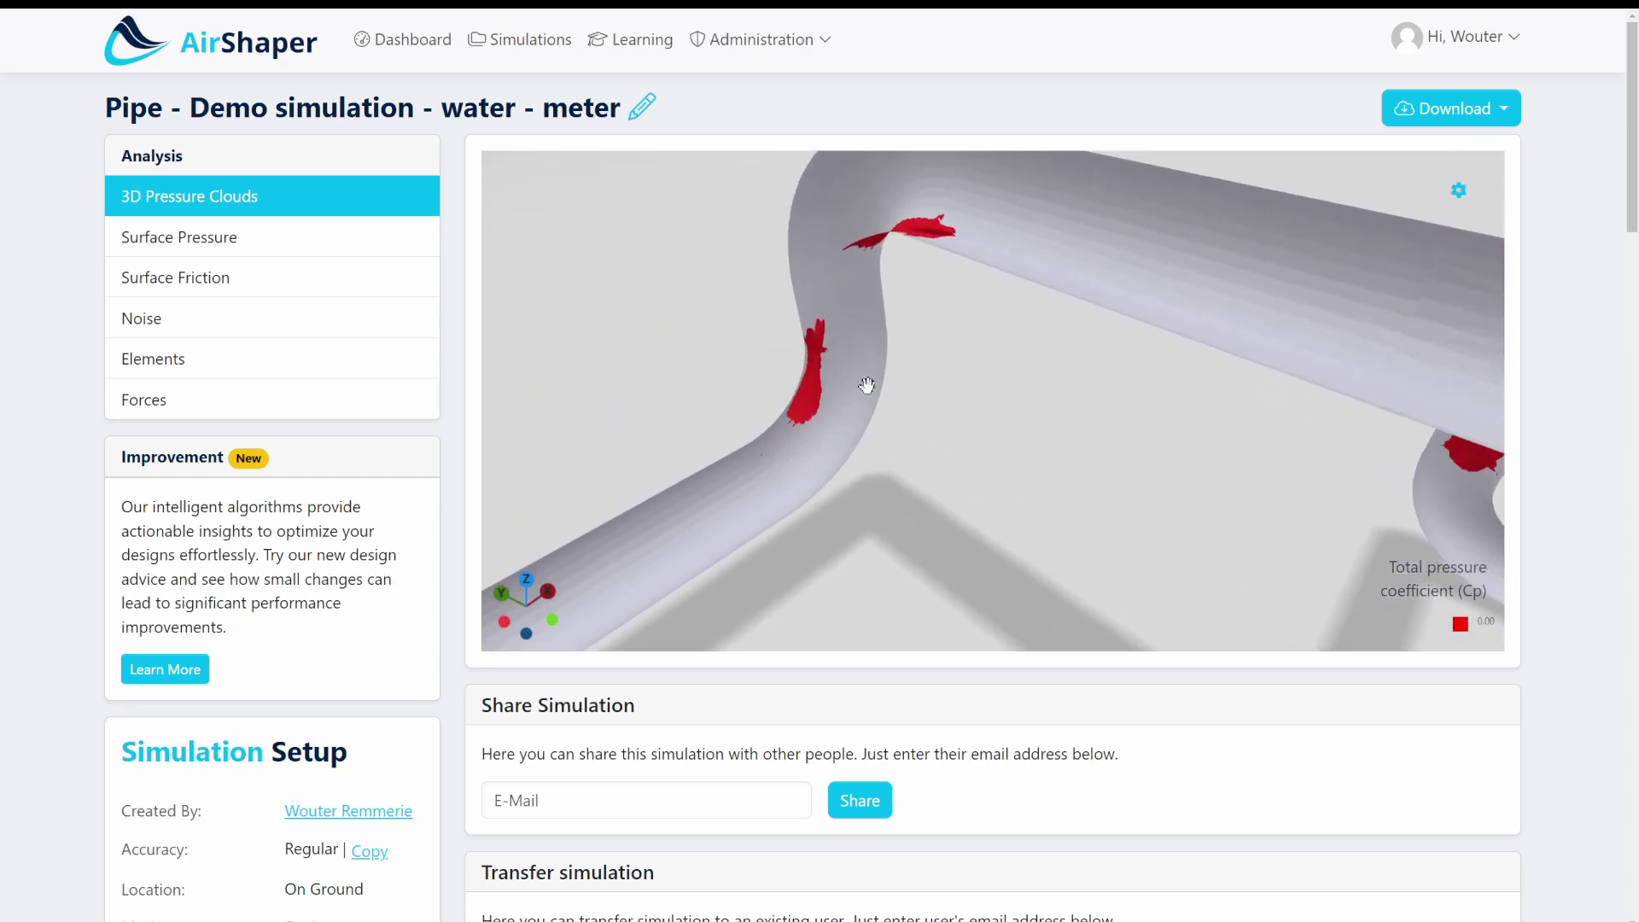
{"action": "left_click_drag", "start_coordinate": [867, 385], "coordinate": [775, 536]}
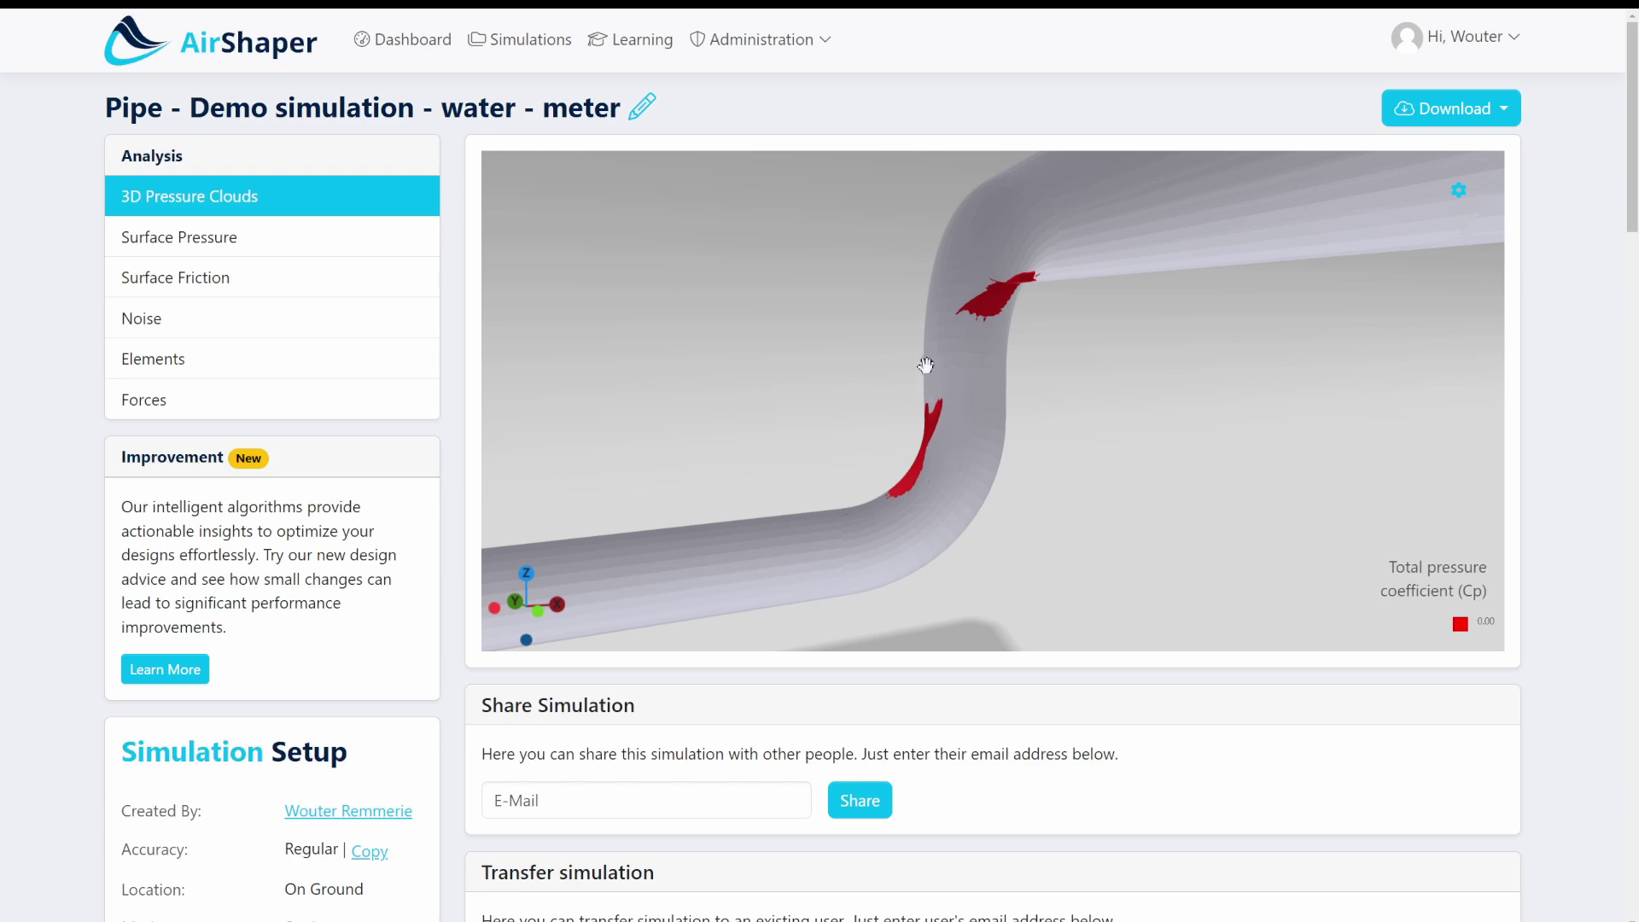
{"action": "left_click_drag", "start_coordinate": [943, 264], "coordinate": [678, 567]}
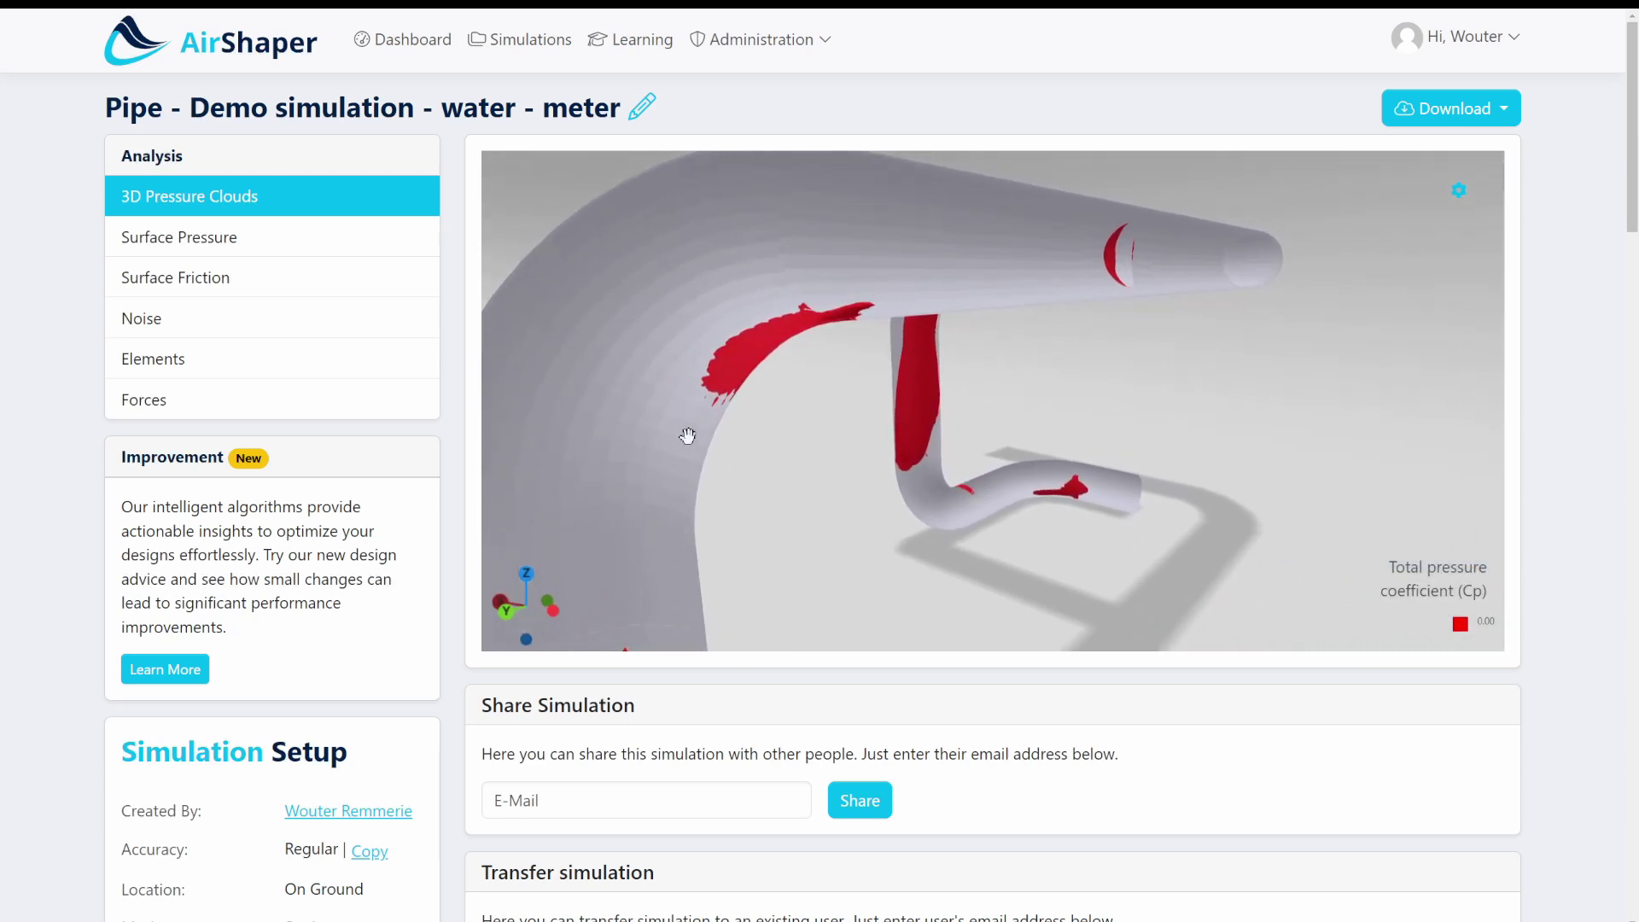
{"action": "scroll", "coordinate": [881, 221], "scroll_direction": "up", "scroll_amount": 3}
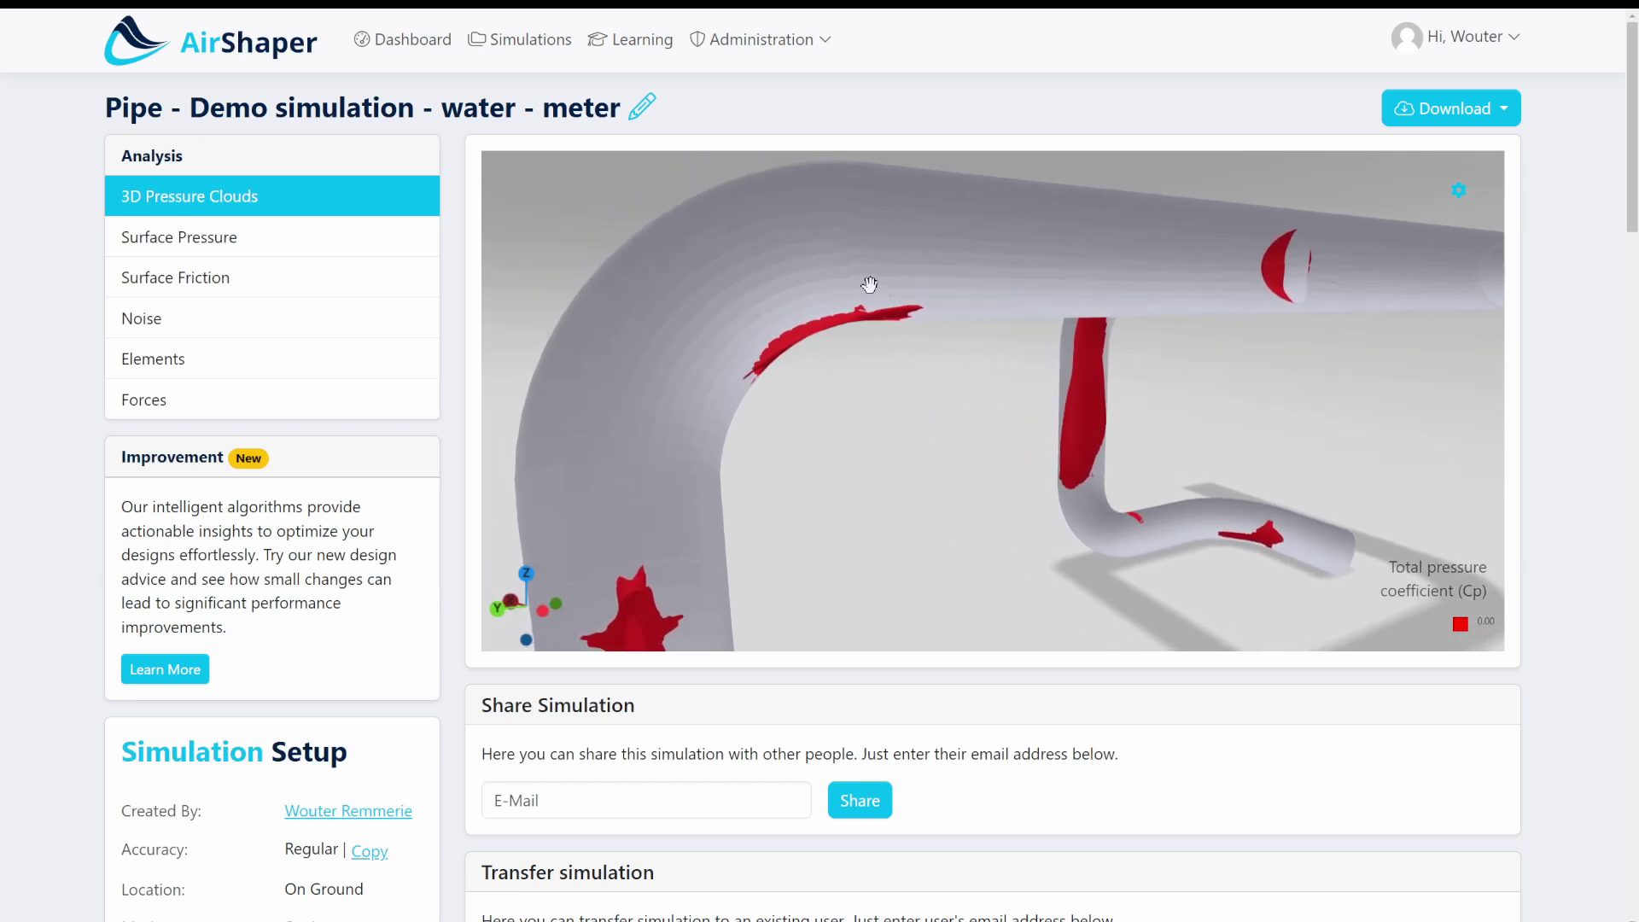
{"action": "left_click_drag", "start_coordinate": [931, 285], "coordinate": [768, 349]}
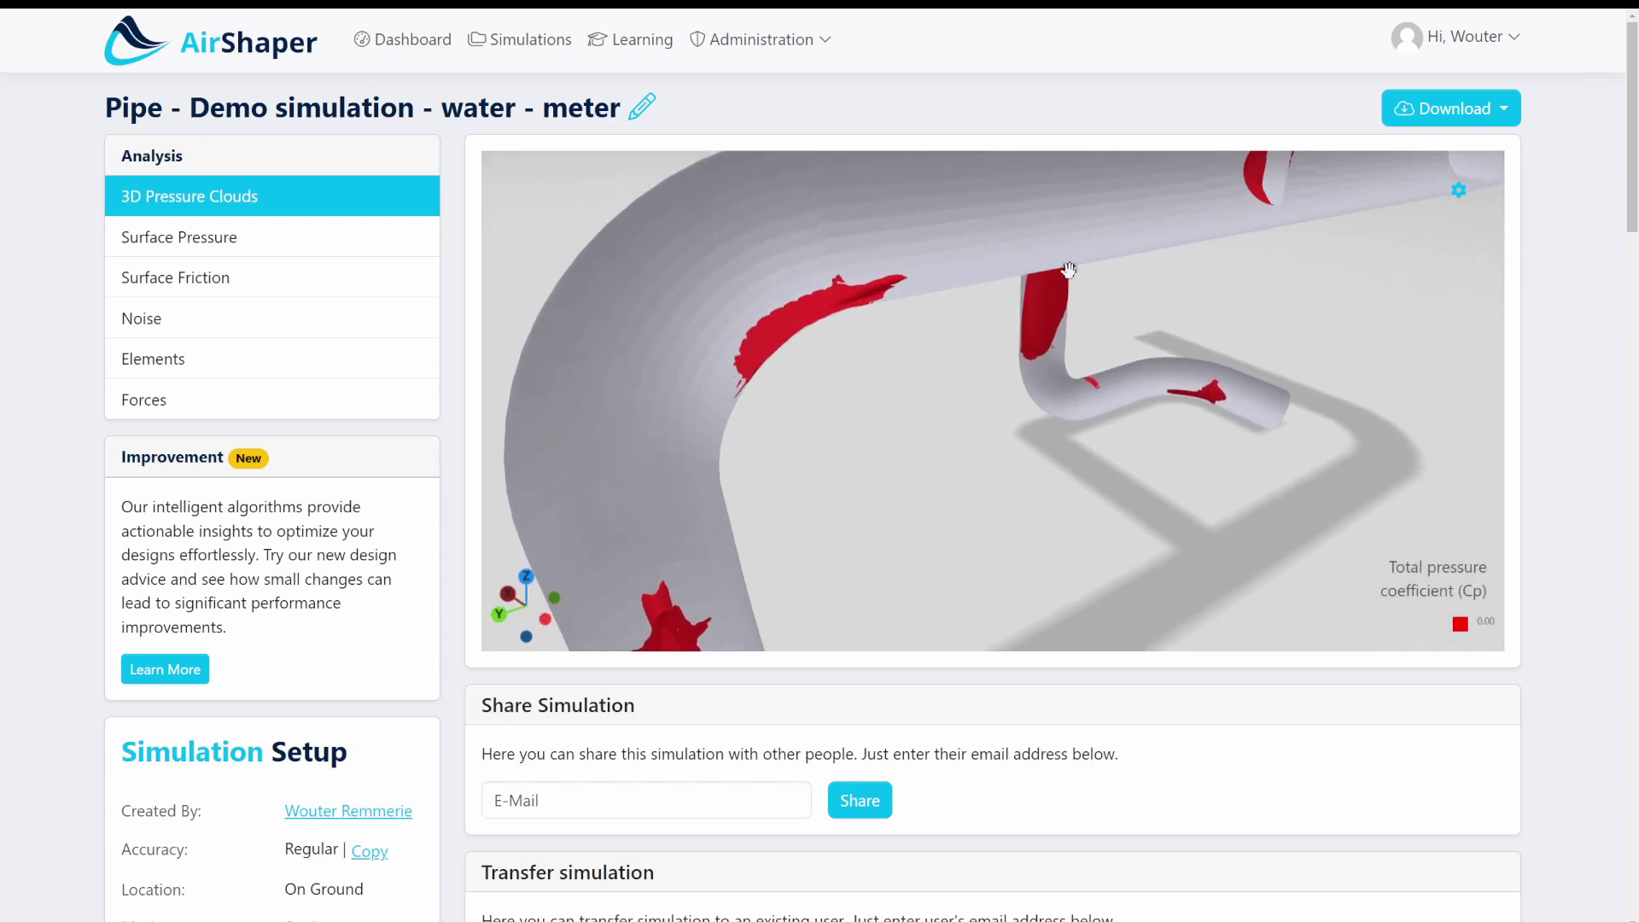
- Inspect the 3D pressure cloud at the branch junction, from the opening in the main pipe along the side branch
{"action": "left_click_drag", "start_coordinate": [1069, 269], "coordinate": [959, 395]}
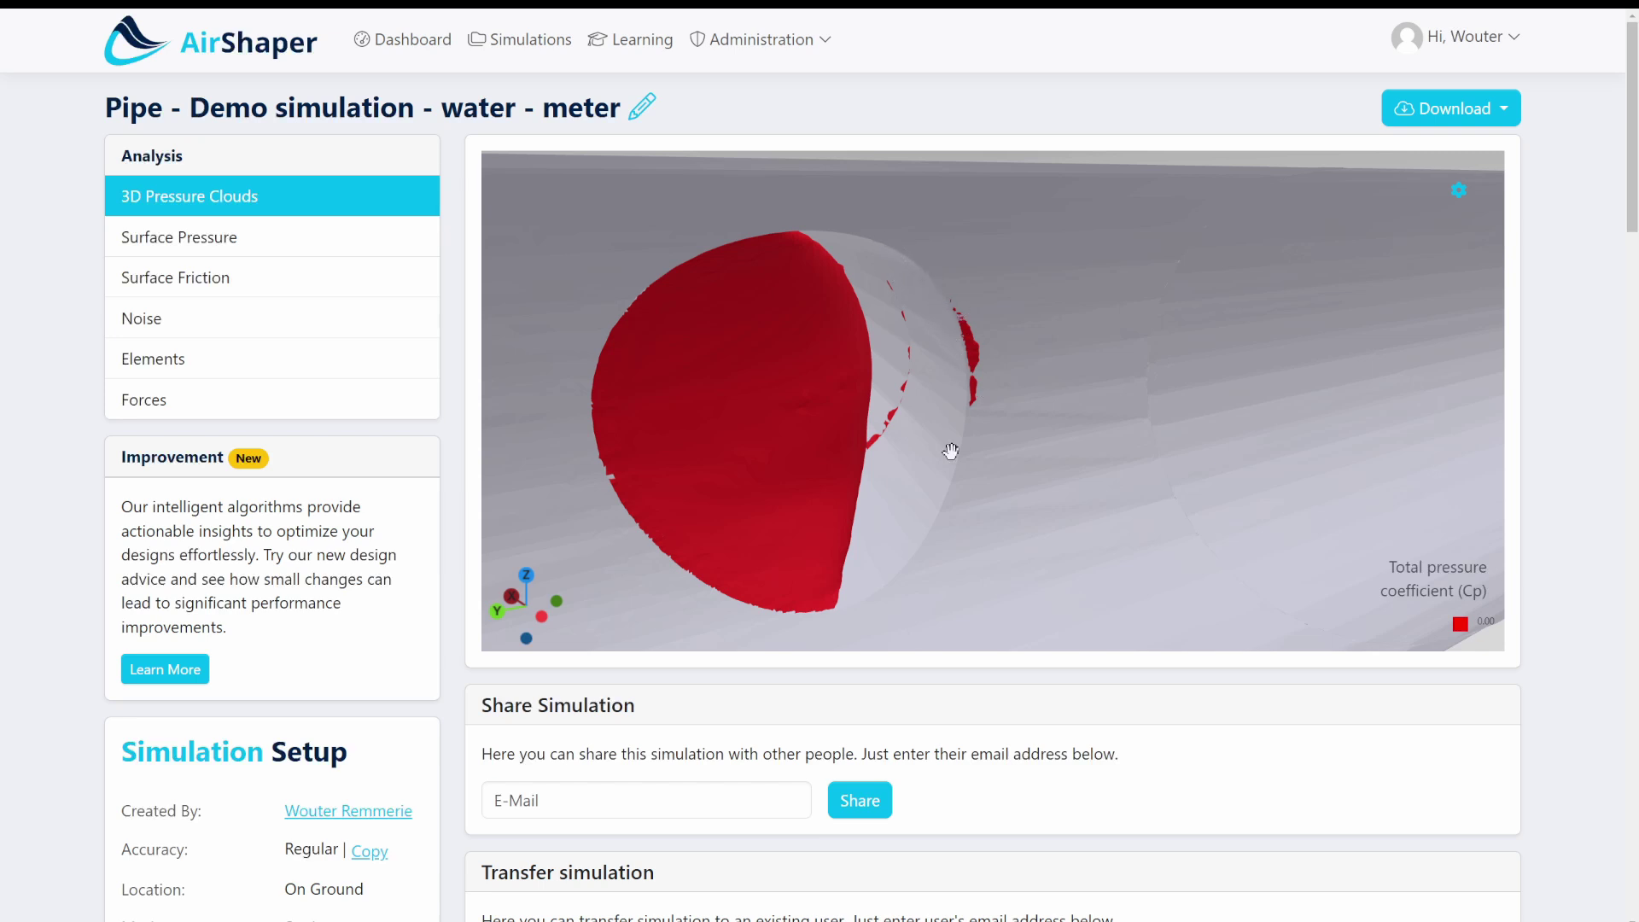
{"action": "left_click_drag", "start_coordinate": [908, 555], "coordinate": [680, 293]}
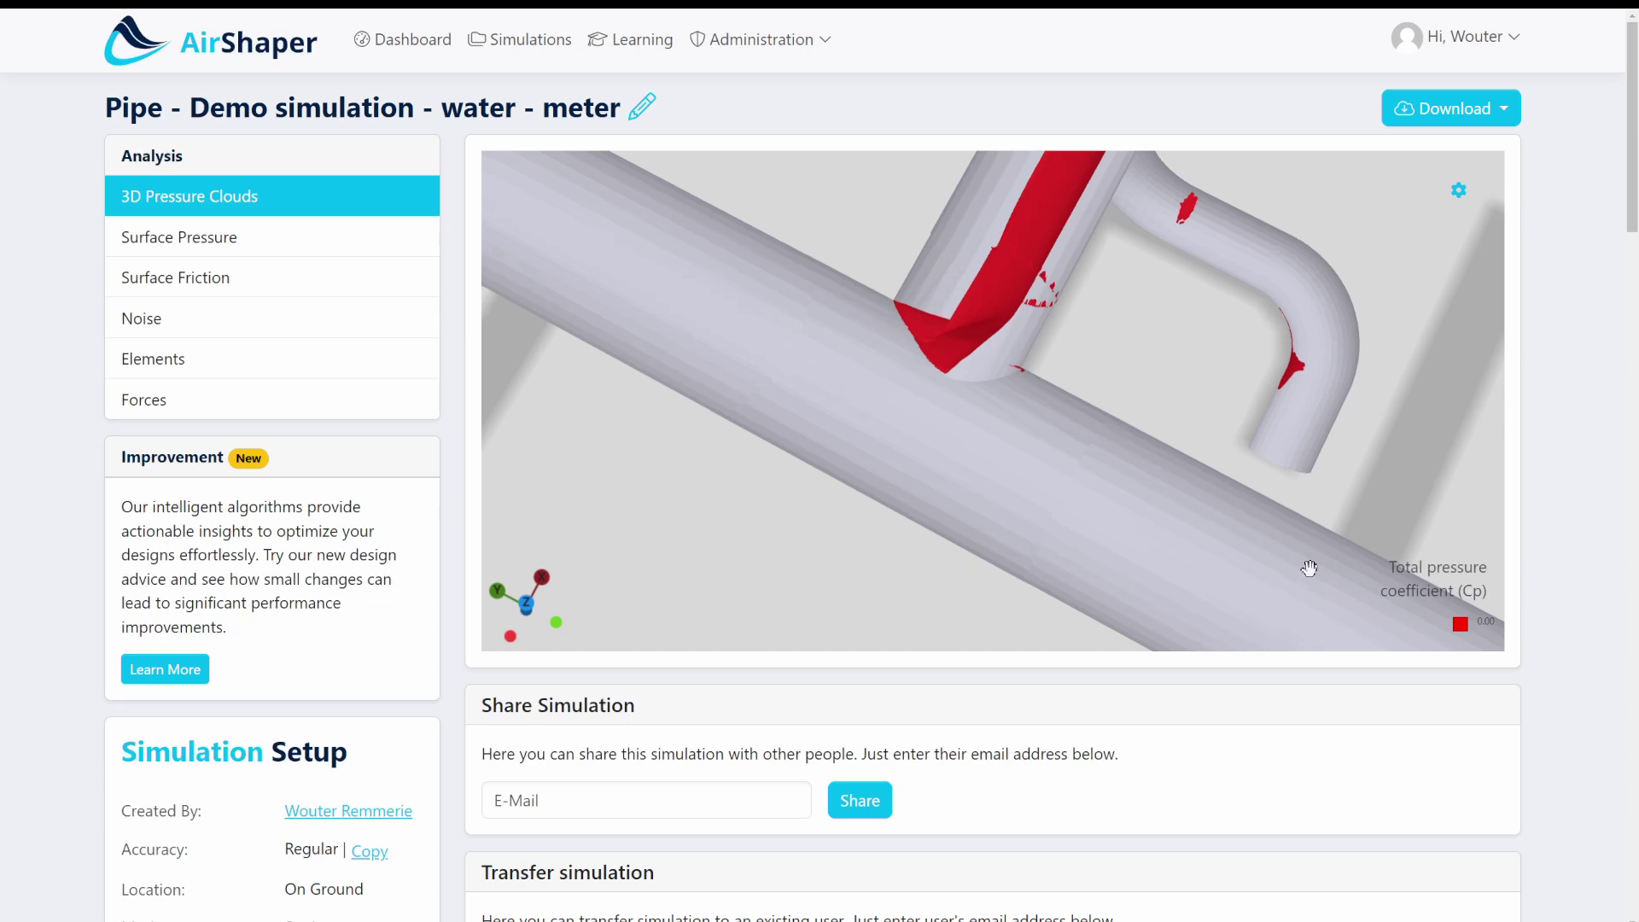
{"action": "left_click_drag", "start_coordinate": [917, 372], "coordinate": [683, 360]}
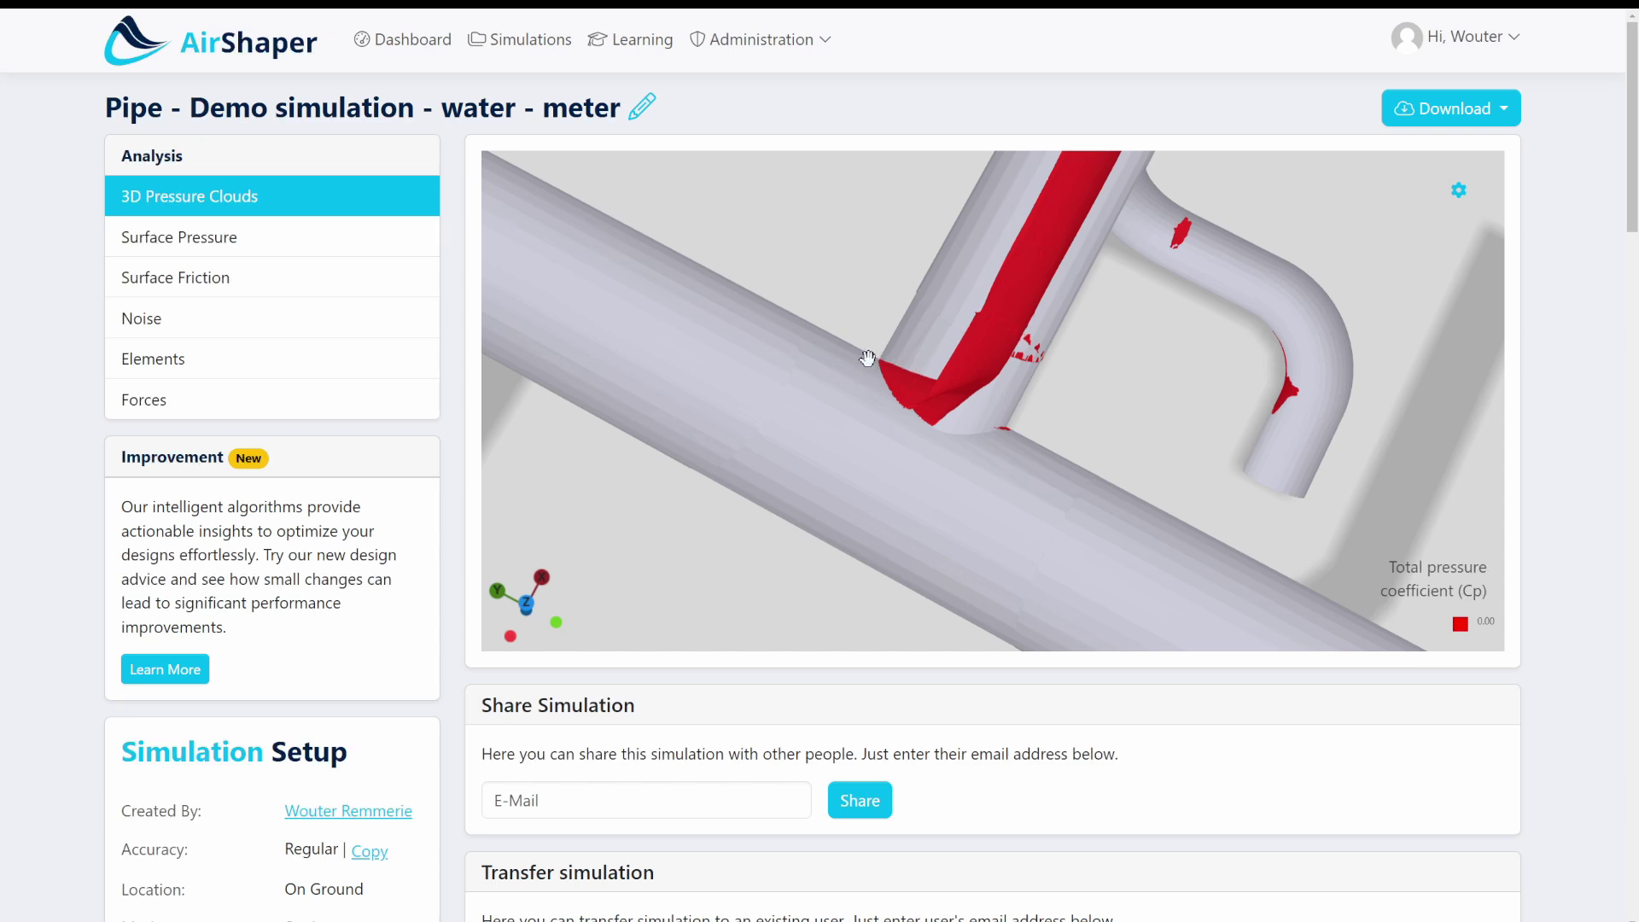
{"action": "scroll", "coordinate": [867, 358], "scroll_direction": "up", "scroll_amount": 5}
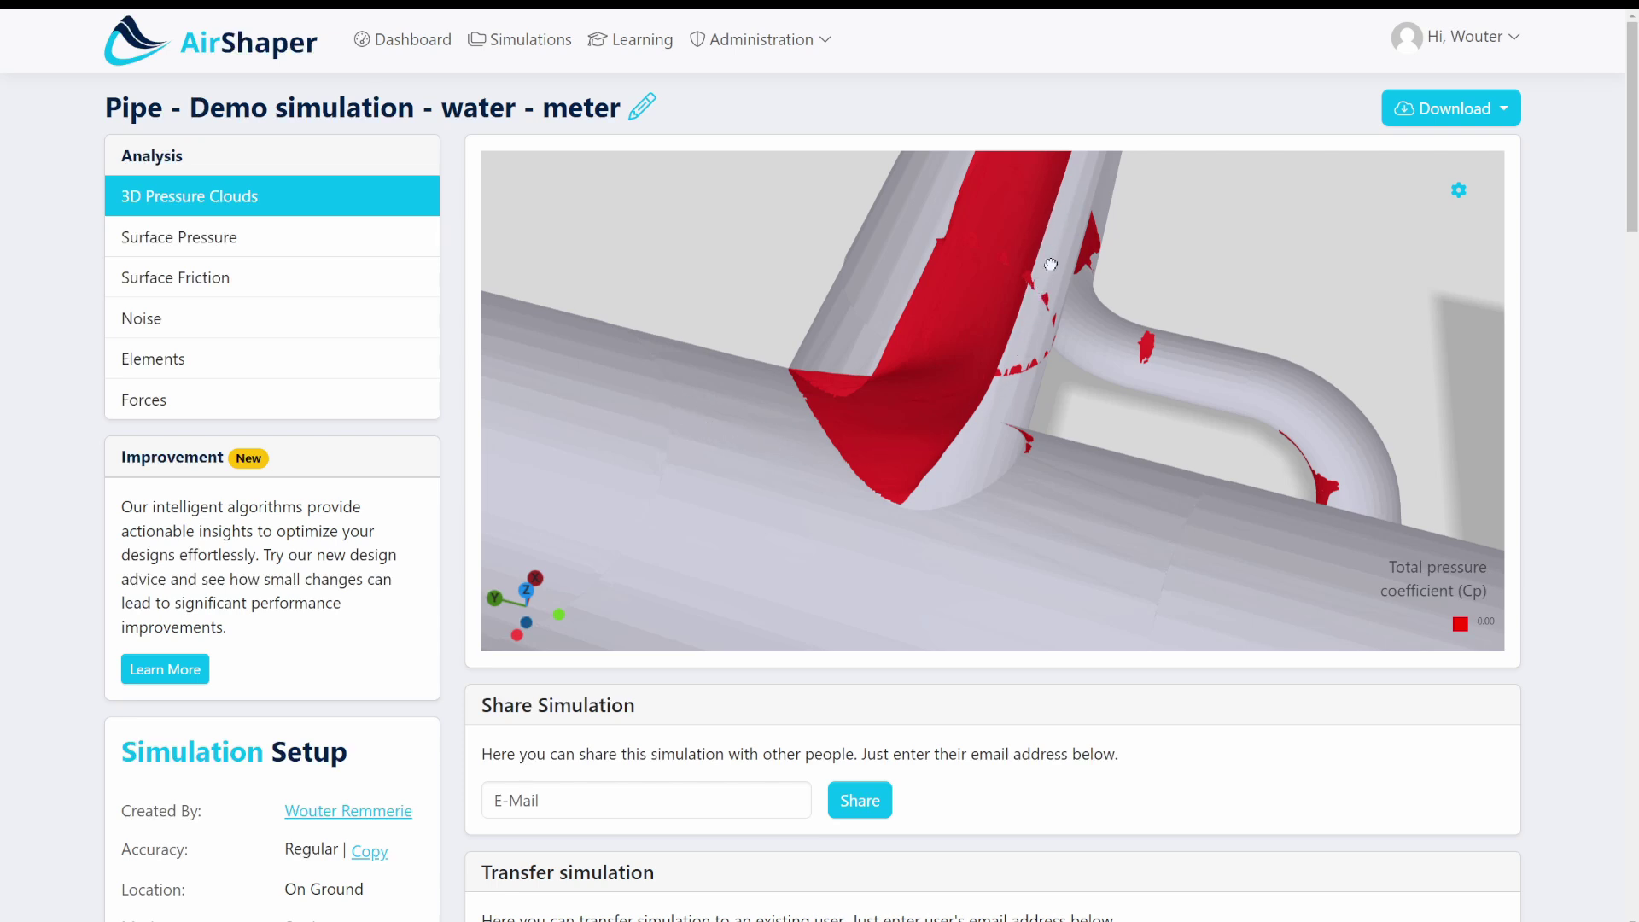
{"action": "left_click_drag", "start_coordinate": [1051, 264], "coordinate": [948, 559]}
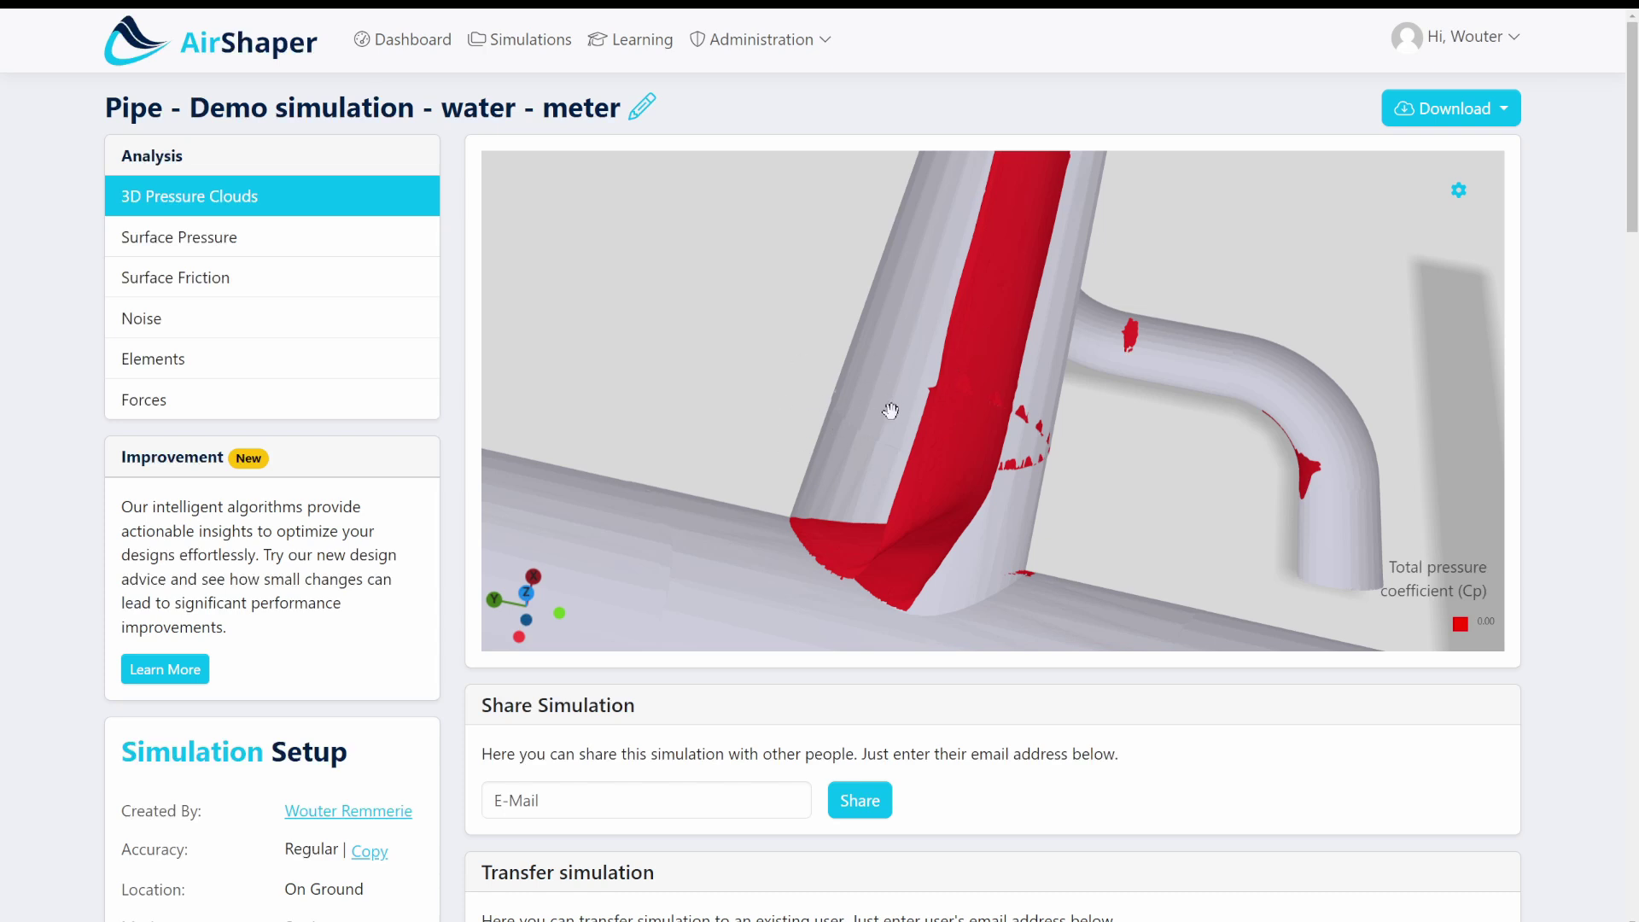
{"action": "left_click_drag", "start_coordinate": [890, 410], "coordinate": [808, 507]}
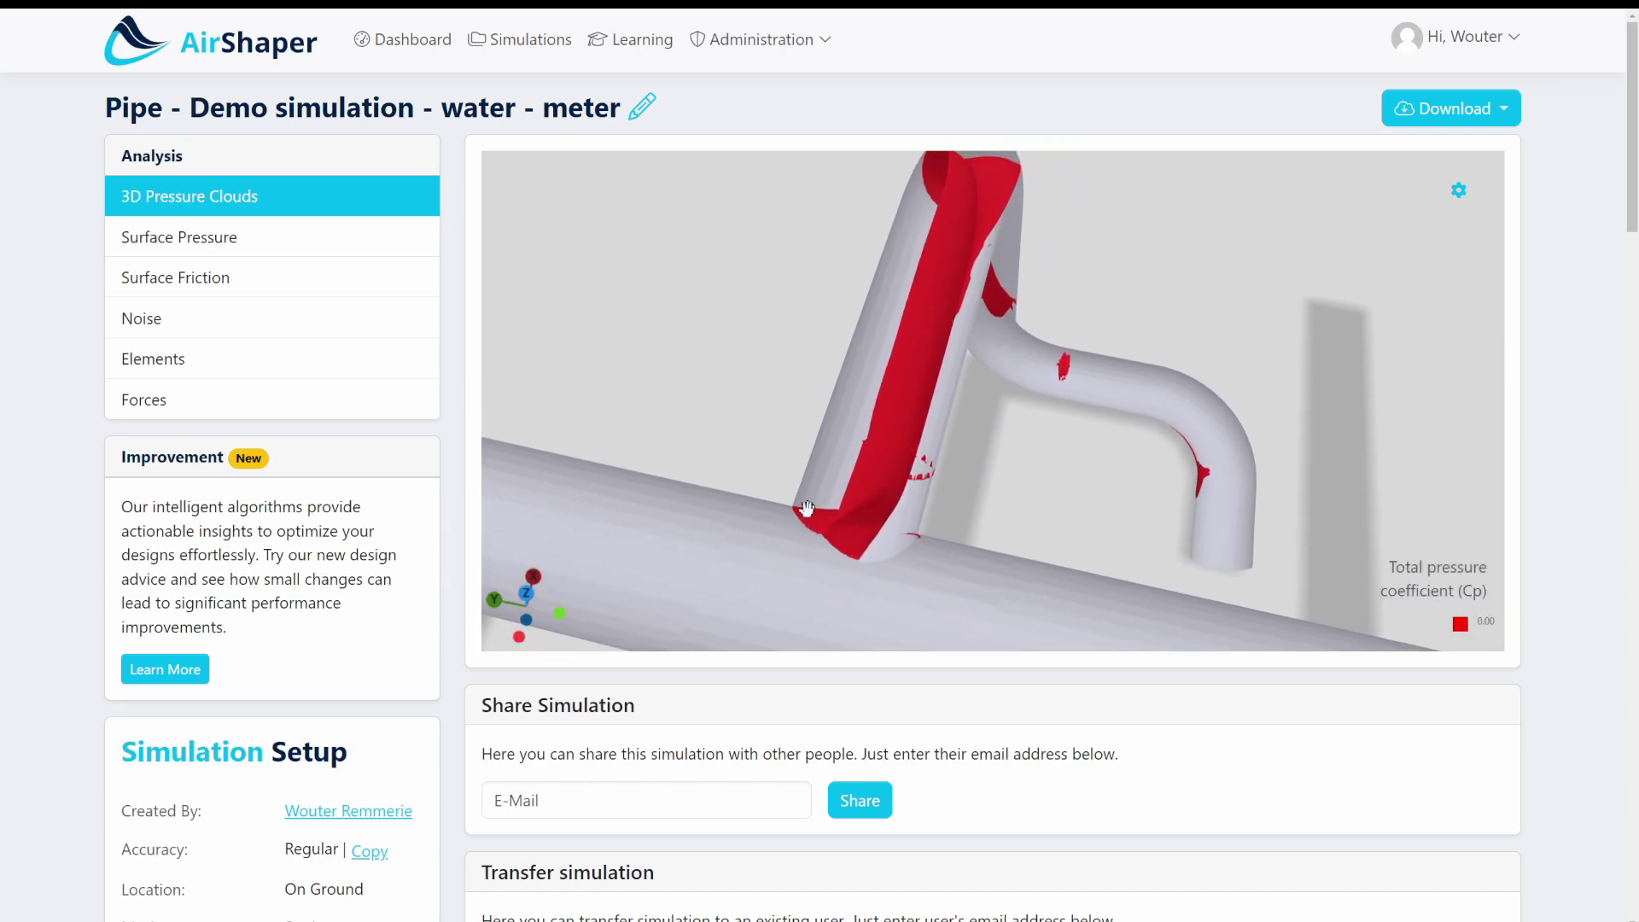
{"action": "left_click_drag", "start_coordinate": [846, 419], "coordinate": [873, 416]}
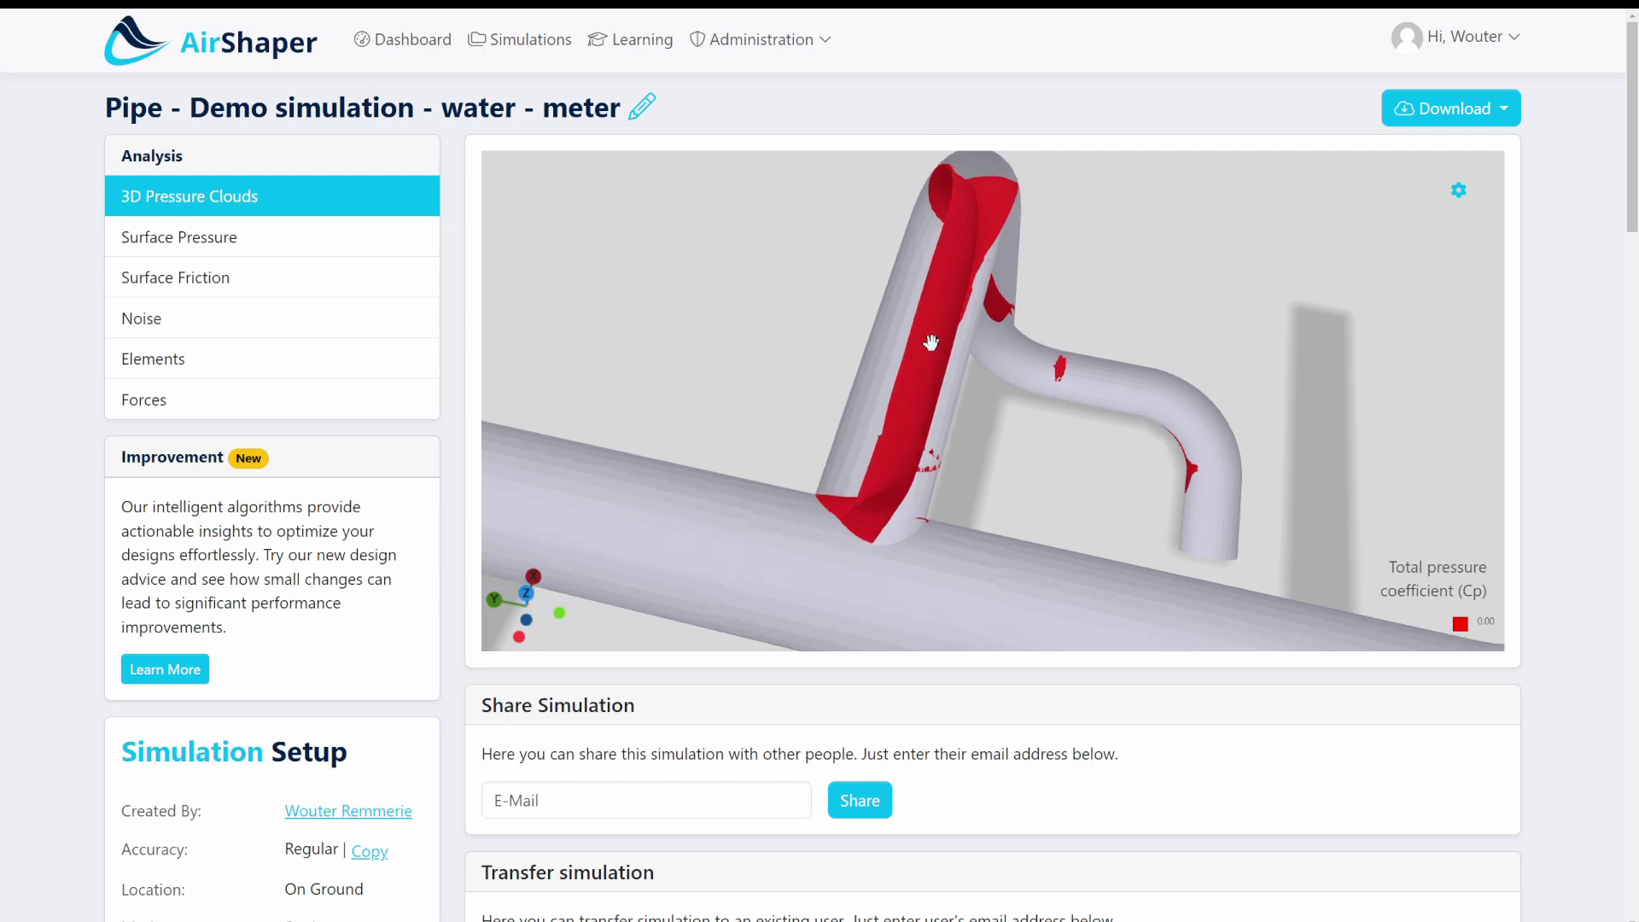
{"action": "left_click_drag", "start_coordinate": [930, 342], "coordinate": [880, 462]}
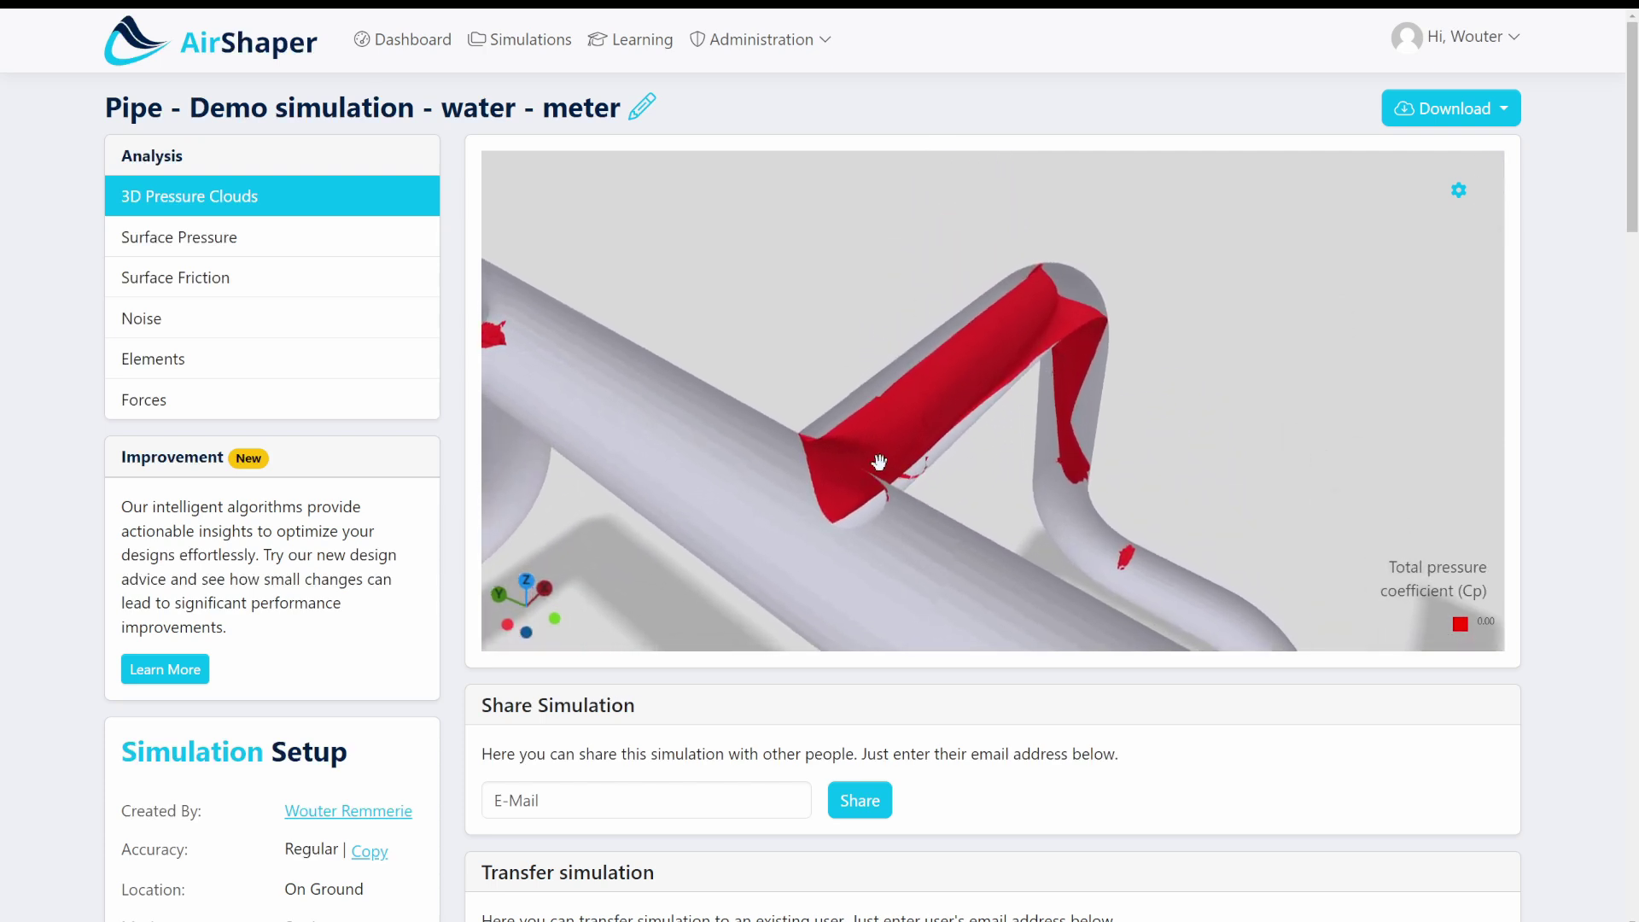
- Review the pressure clouds across the whole pipe system, including the main pipe's far bend and the small branch's bends
{"action": "scroll", "coordinate": [1003, 430], "scroll_direction": "down", "scroll_amount": 5}
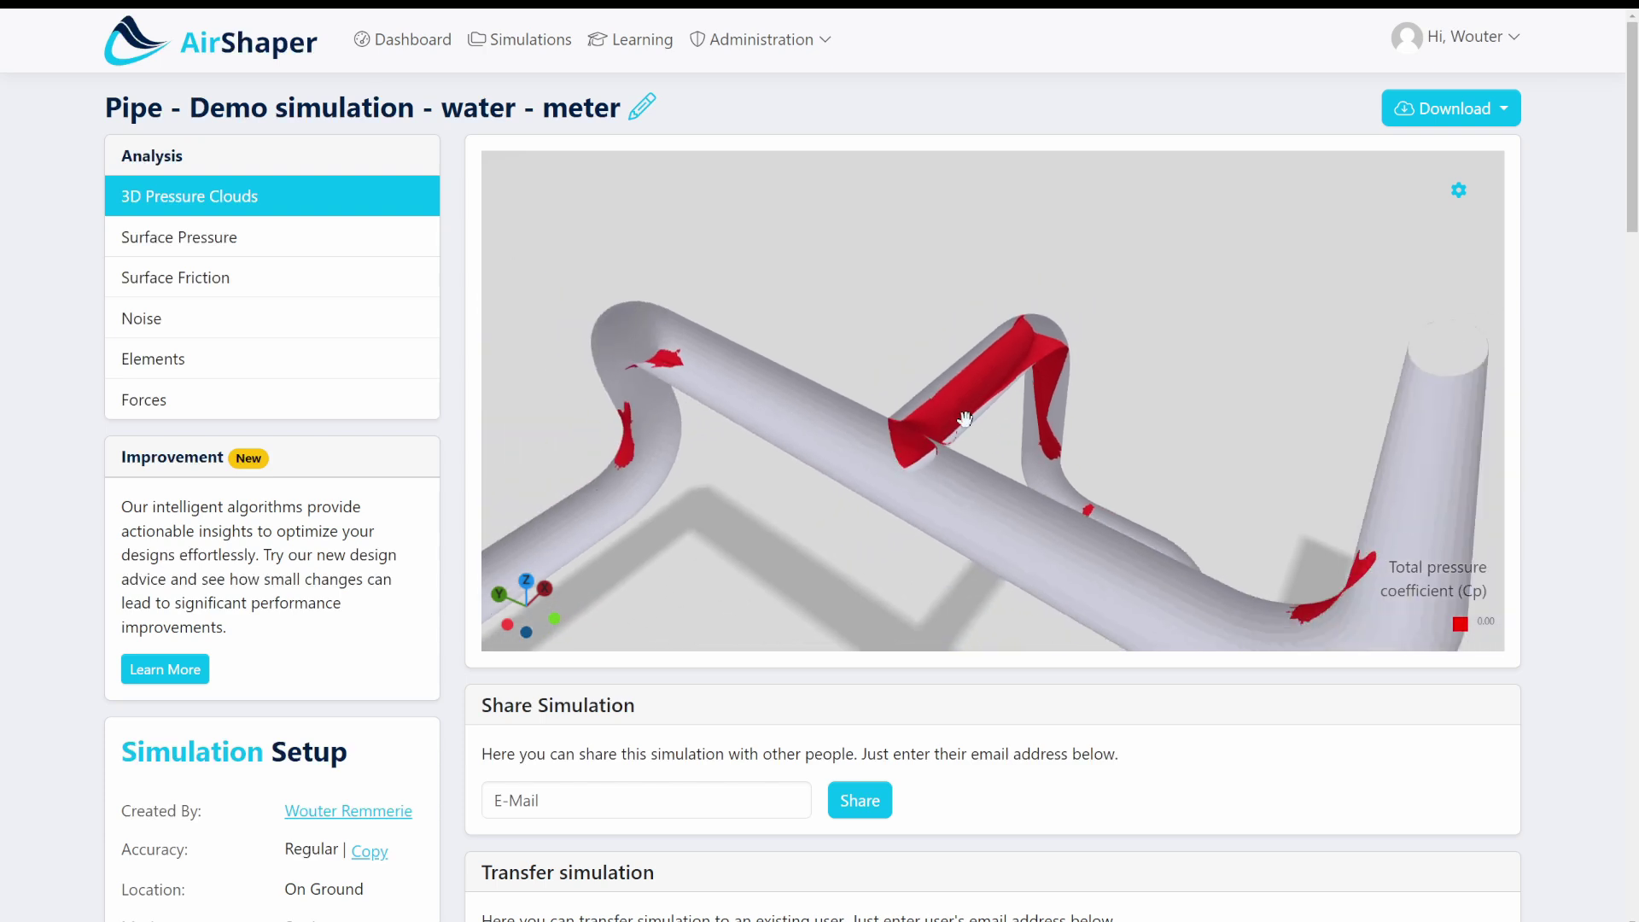
{"action": "left_click_drag", "start_coordinate": [1067, 490], "coordinate": [980, 468]}
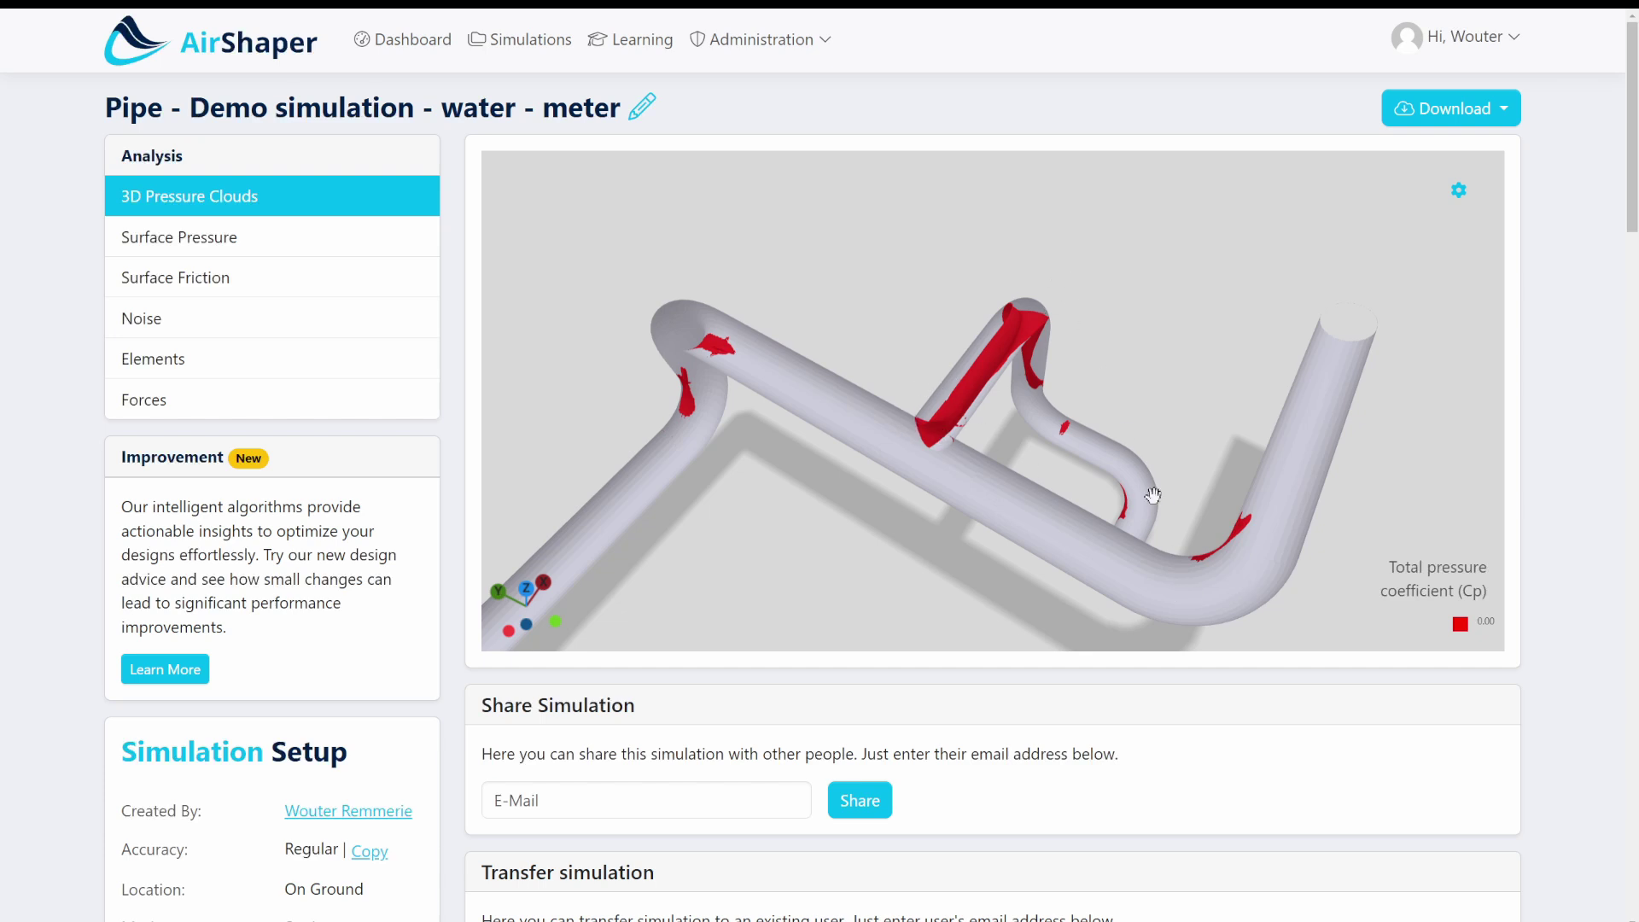
{"action": "left_click_drag", "start_coordinate": [976, 418], "coordinate": [903, 488]}
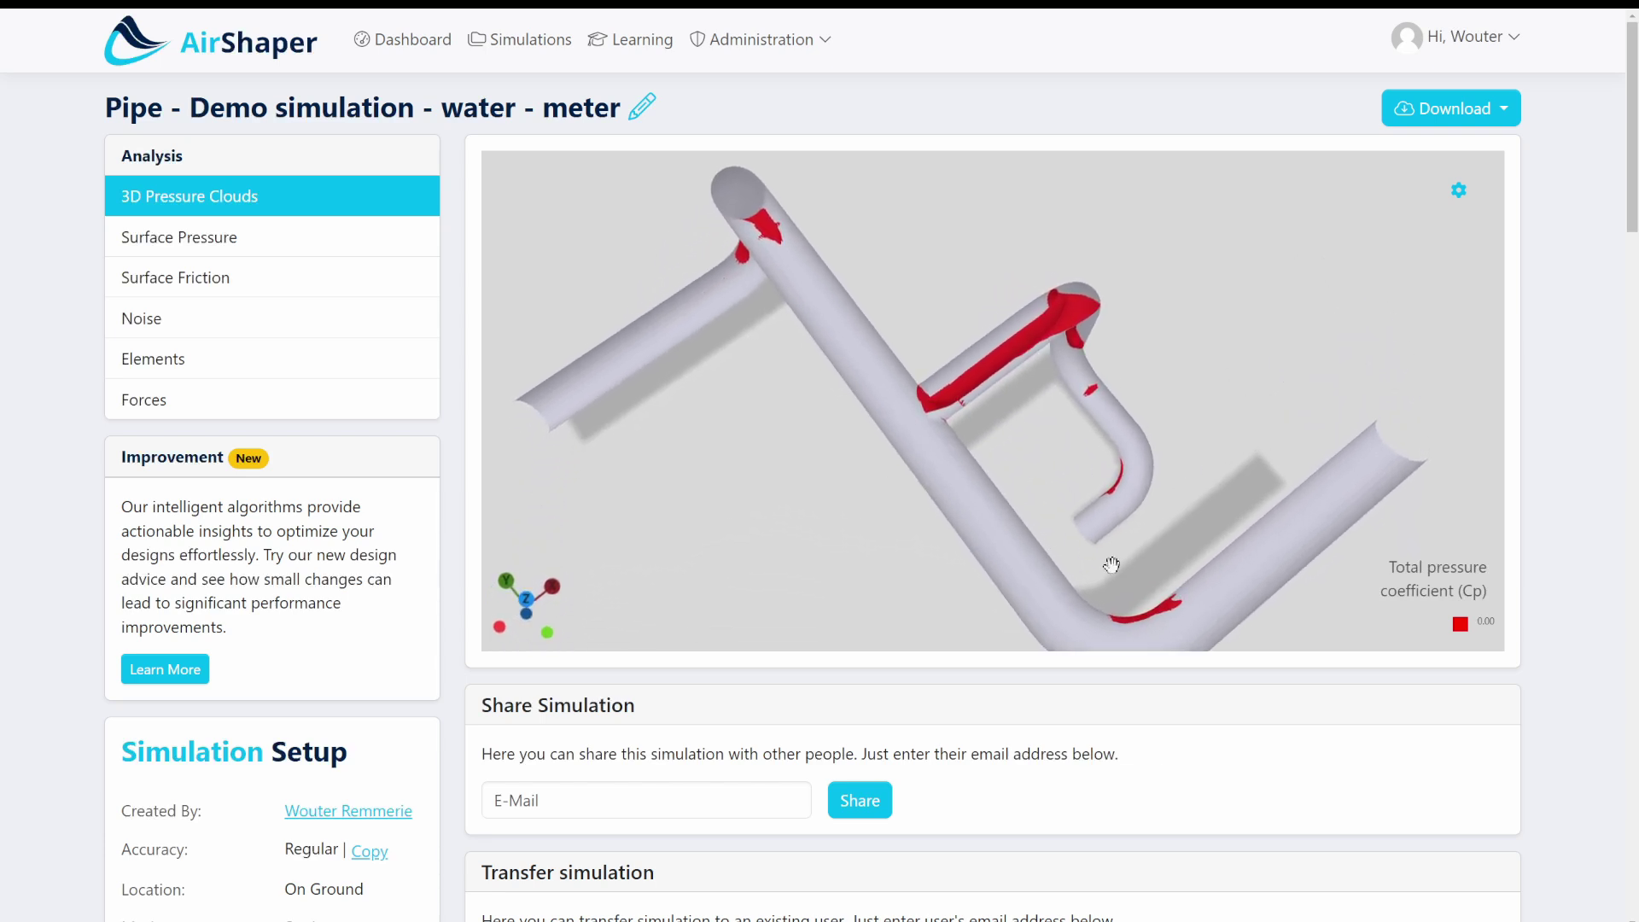
{"action": "left_click_drag", "start_coordinate": [1108, 560], "coordinate": [987, 441]}
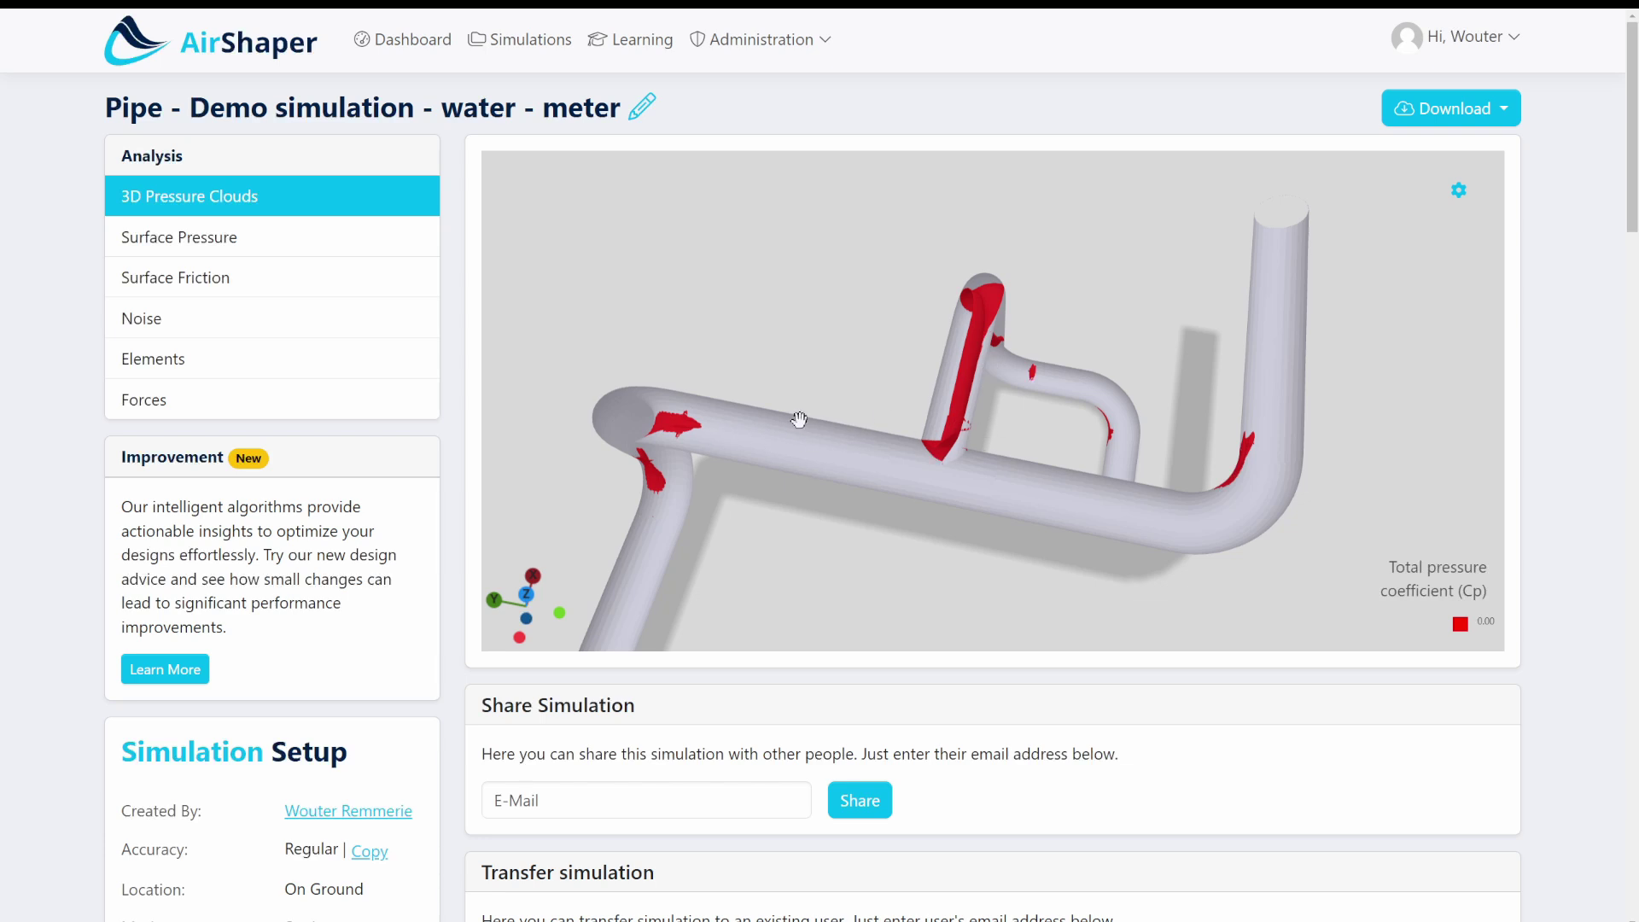
{"action": "left_click_drag", "start_coordinate": [939, 405], "coordinate": [596, 307]}
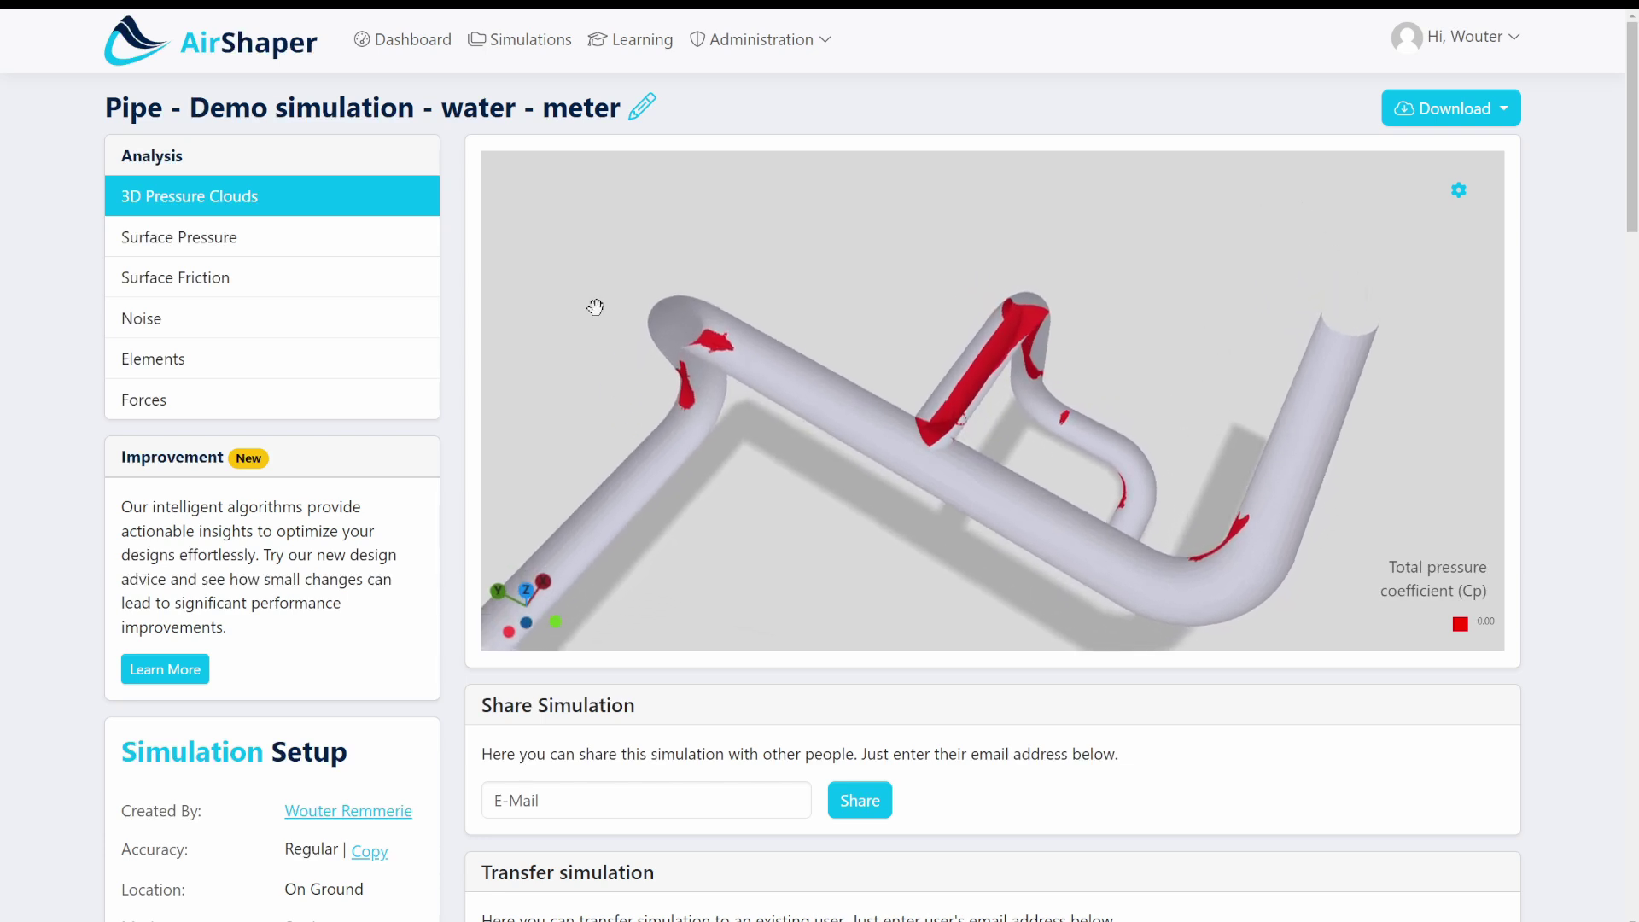
{"action": "left_click_drag", "start_coordinate": [837, 366], "coordinate": [779, 323]}
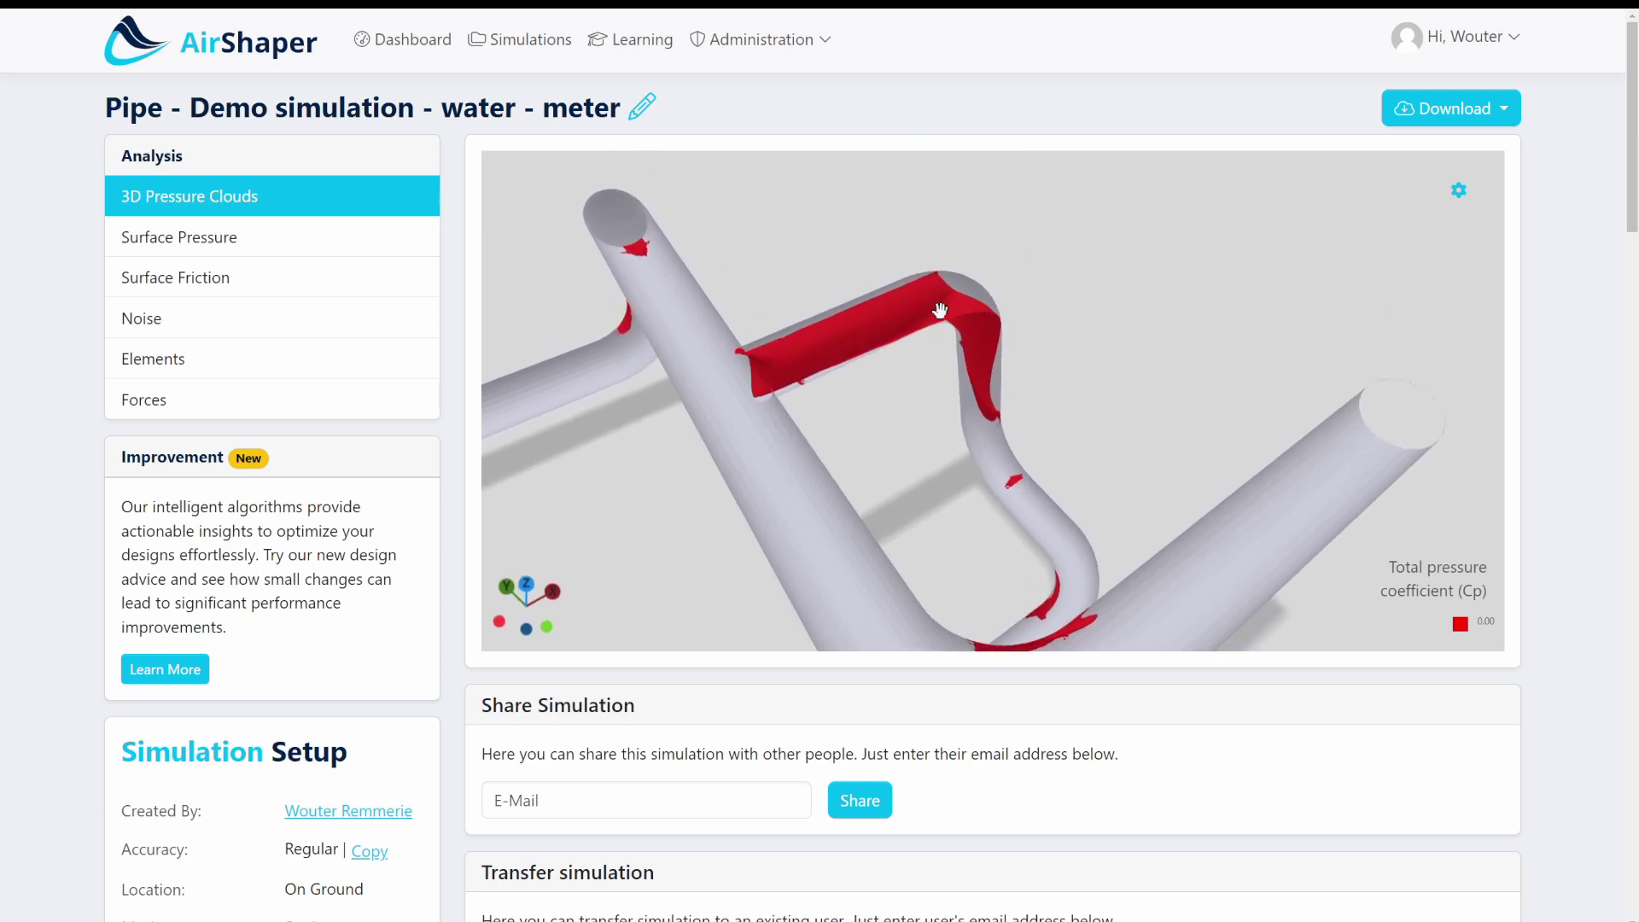
{"action": "left_click_drag", "start_coordinate": [987, 431], "coordinate": [961, 353]}
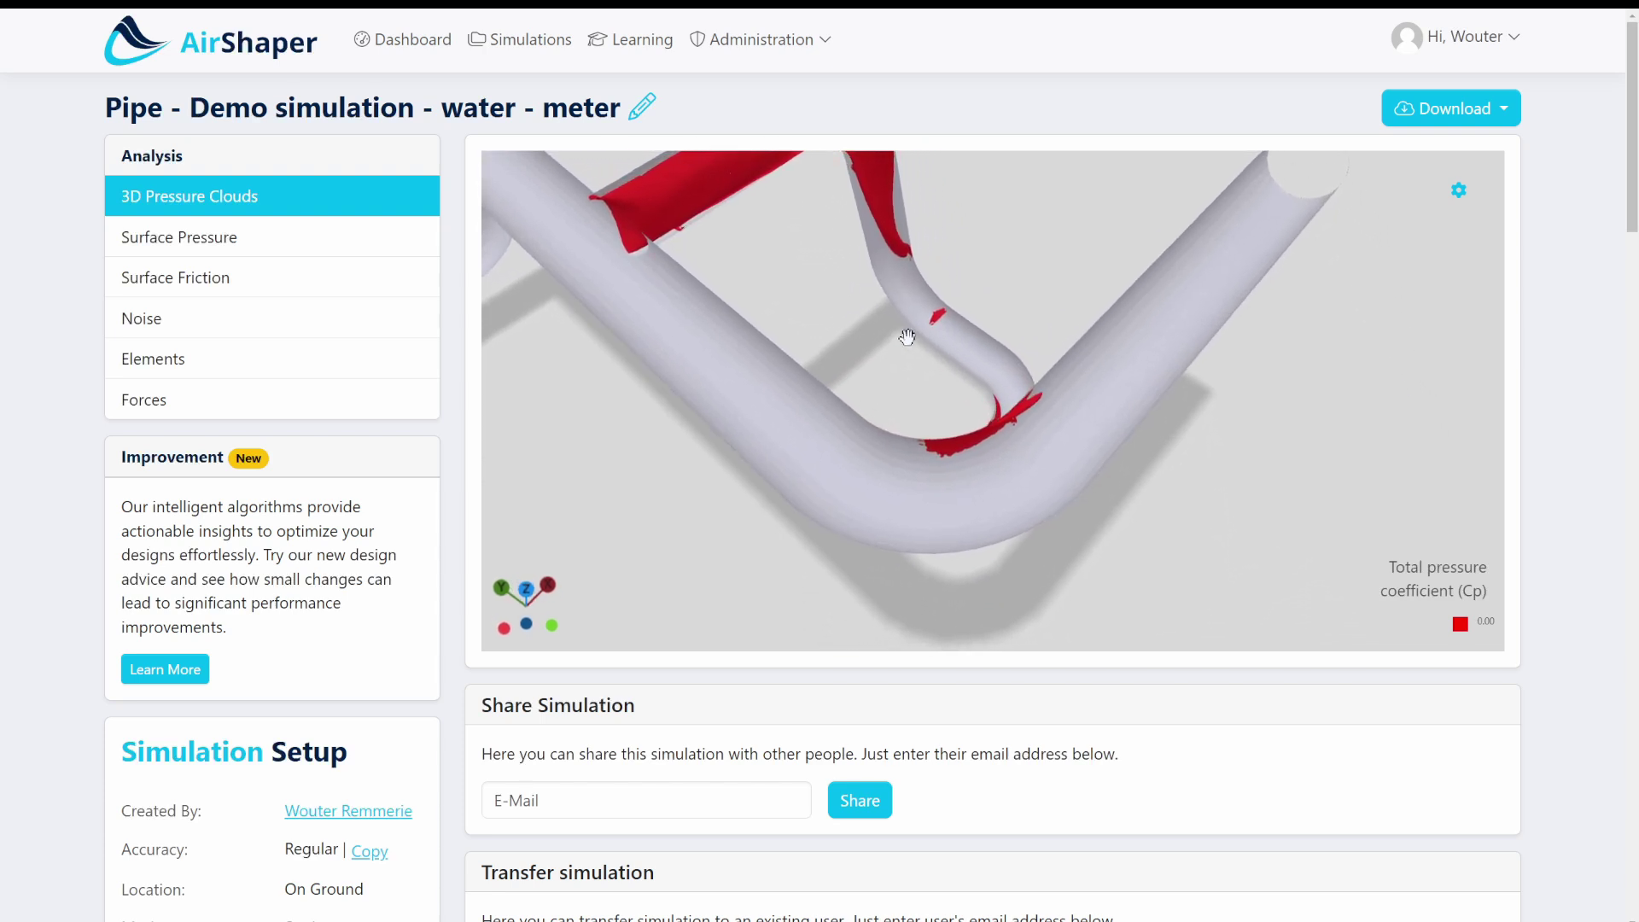
{"action": "left_click_drag", "start_coordinate": [976, 403], "coordinate": [900, 495]}
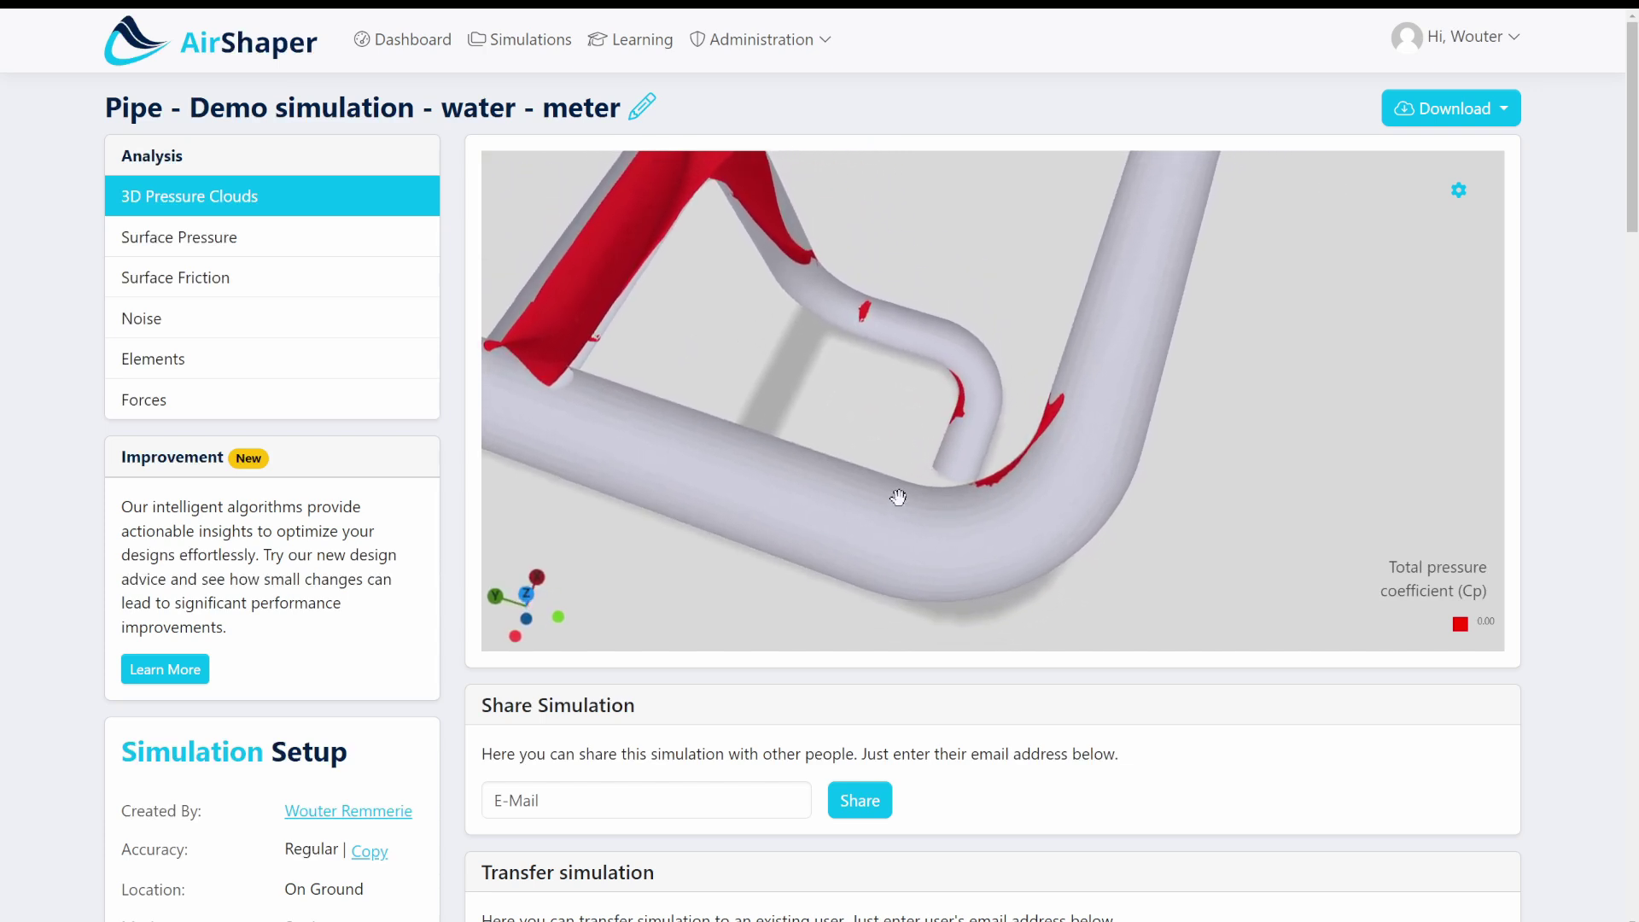
{"action": "left_click_drag", "start_coordinate": [1079, 390], "coordinate": [841, 392]}
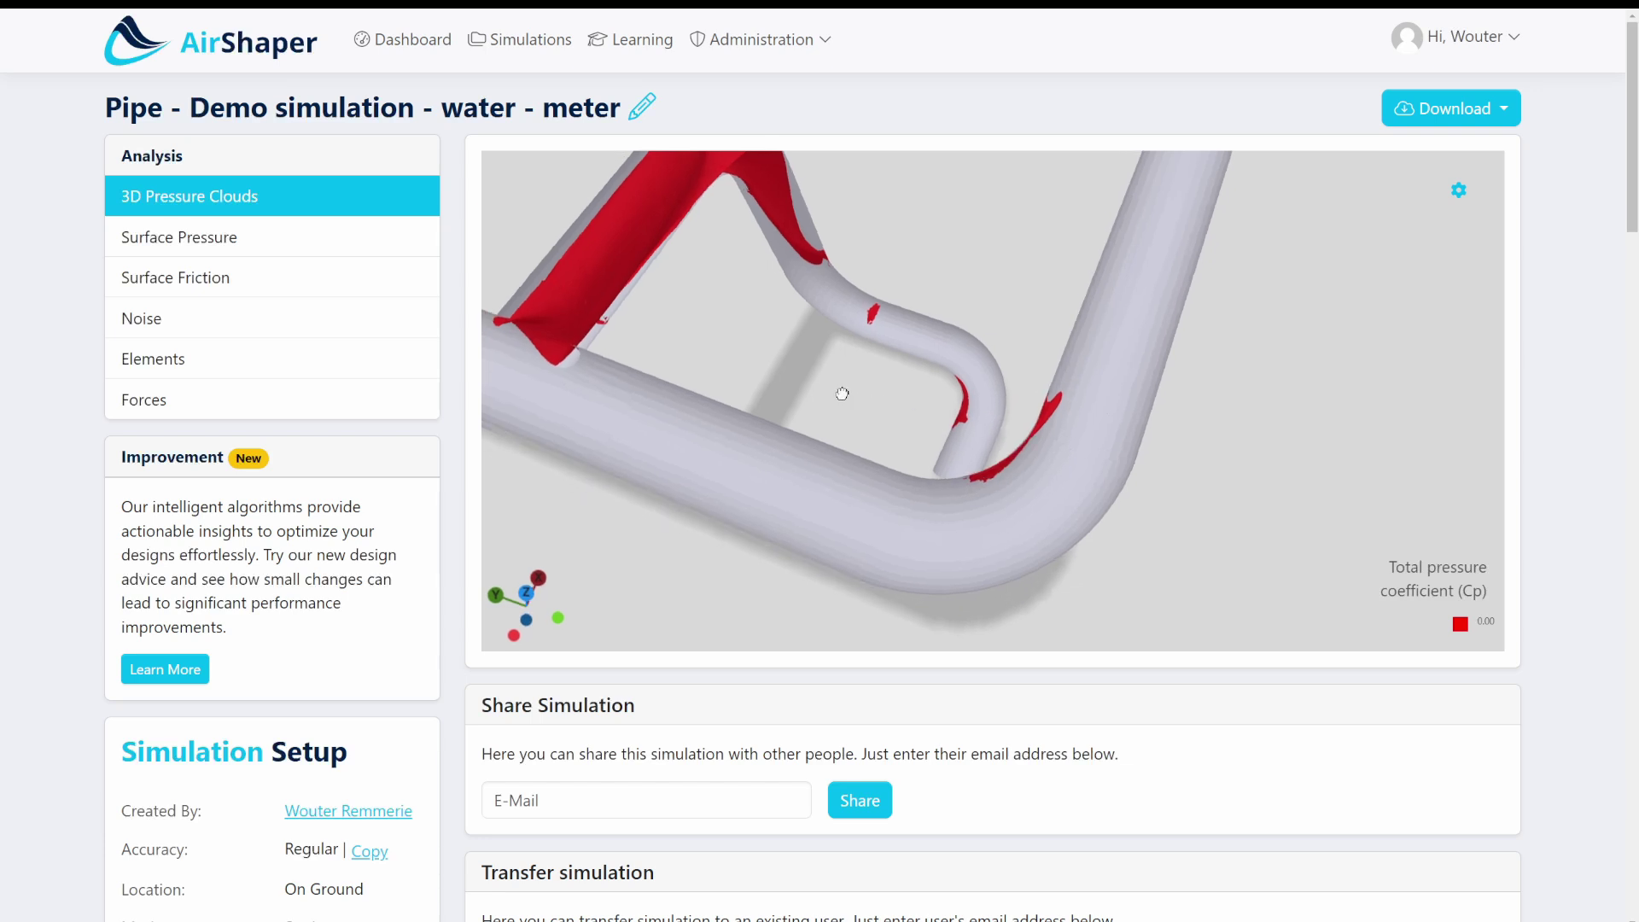
- Display the Surface Pressure results and examine the pressure distribution on the inner and outer sides of the main pipe's bends
{"action": "left_click", "coordinate": [252, 242]}
{"action": "scroll", "coordinate": [966, 406], "scroll_direction": "down", "scroll_amount": 6}
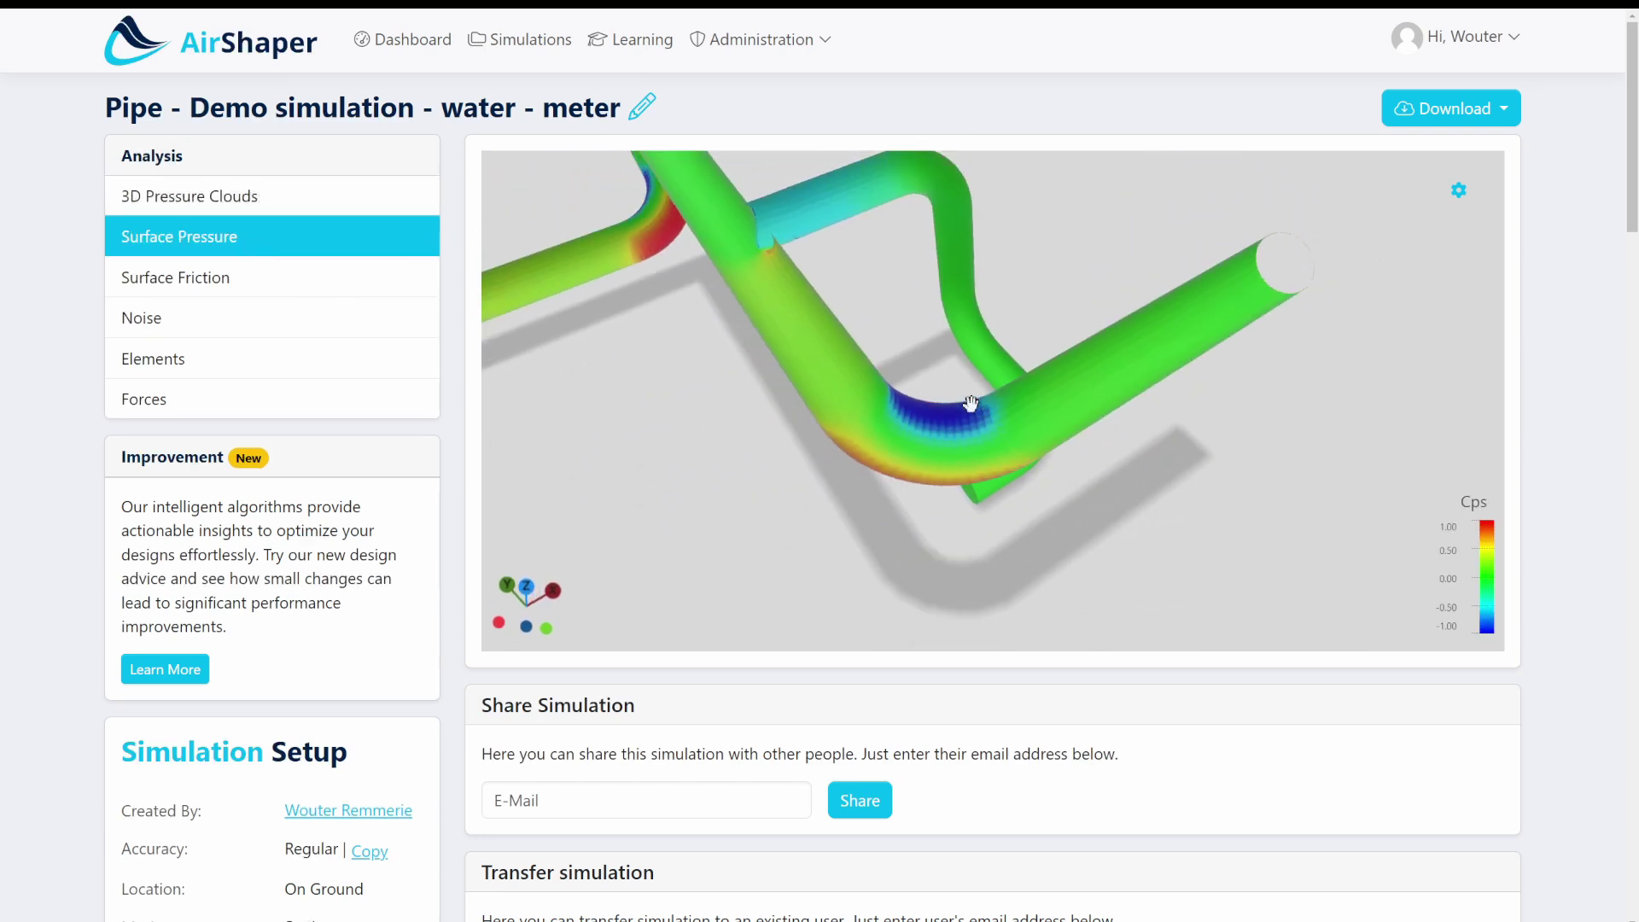
{"action": "left_click_drag", "start_coordinate": [974, 343], "coordinate": [954, 339]}
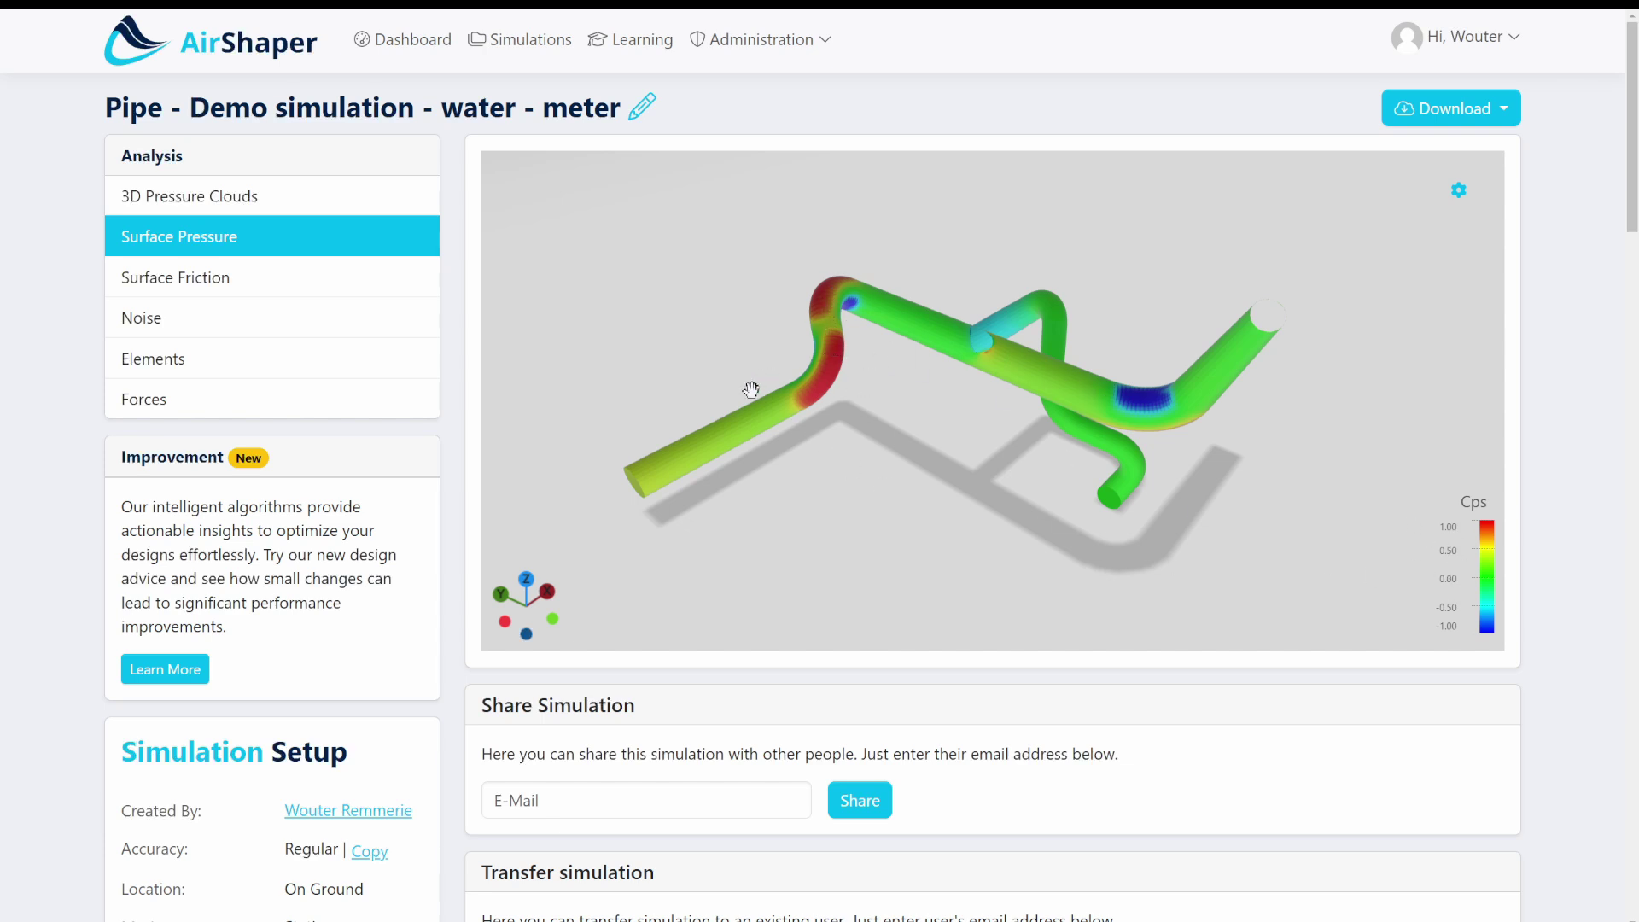
{"action": "left_click_drag", "start_coordinate": [786, 422], "coordinate": [765, 501]}
{"action": "scroll", "coordinate": [811, 486], "scroll_direction": "up", "scroll_amount": 4}
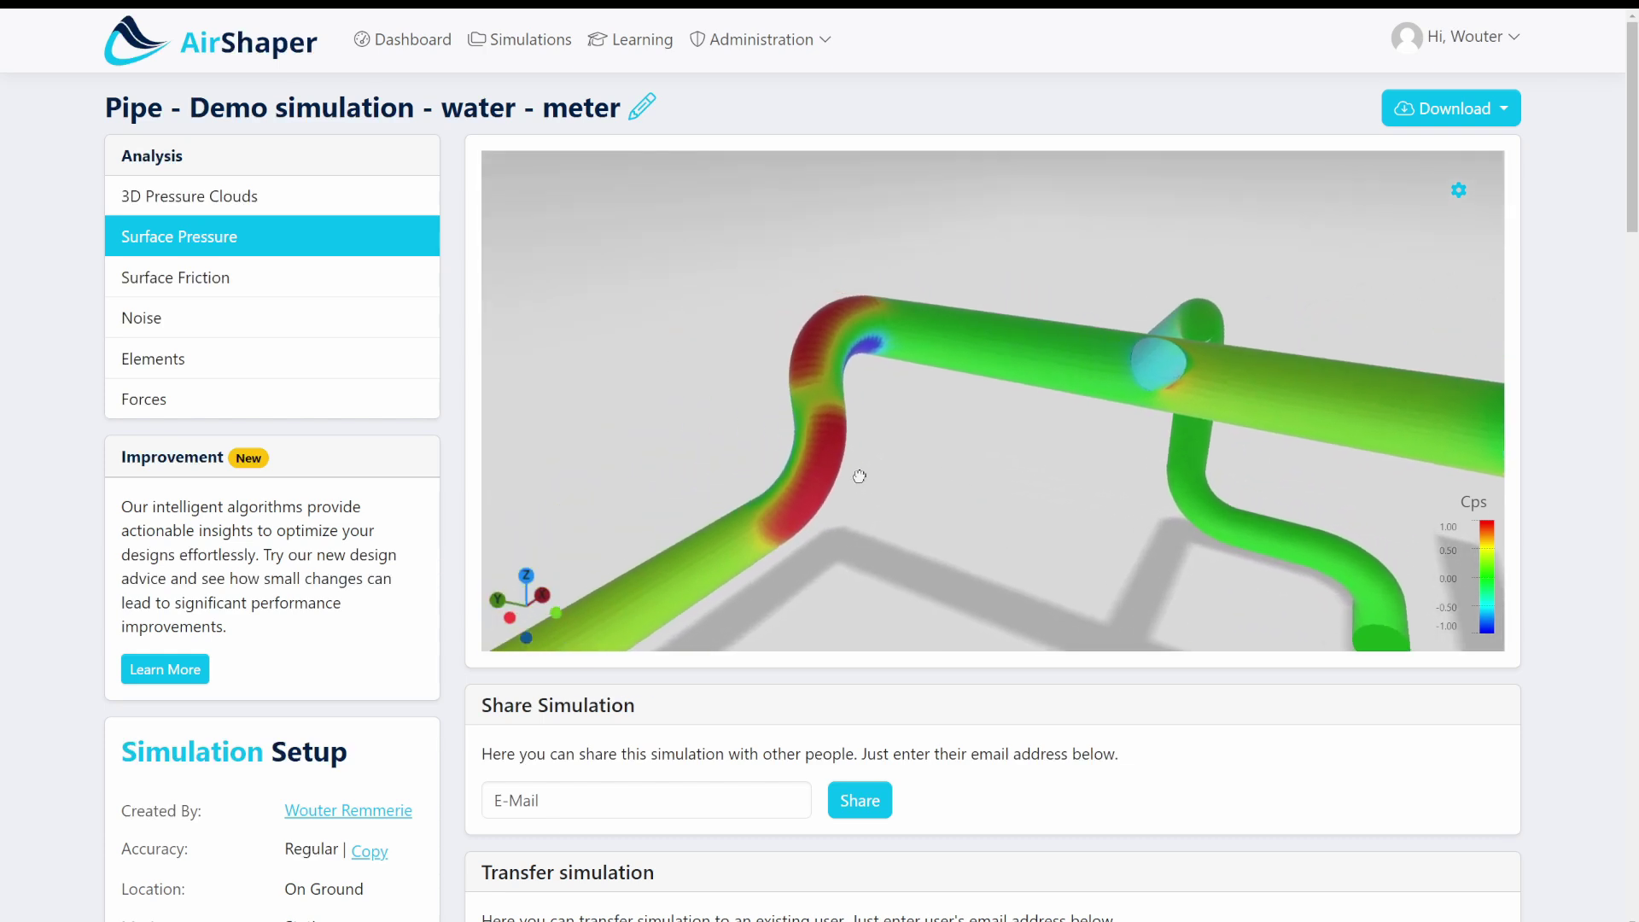
{"action": "left_click_drag", "start_coordinate": [860, 476], "coordinate": [948, 509]}
{"action": "scroll", "coordinate": [943, 487], "scroll_direction": "up", "scroll_amount": 4}
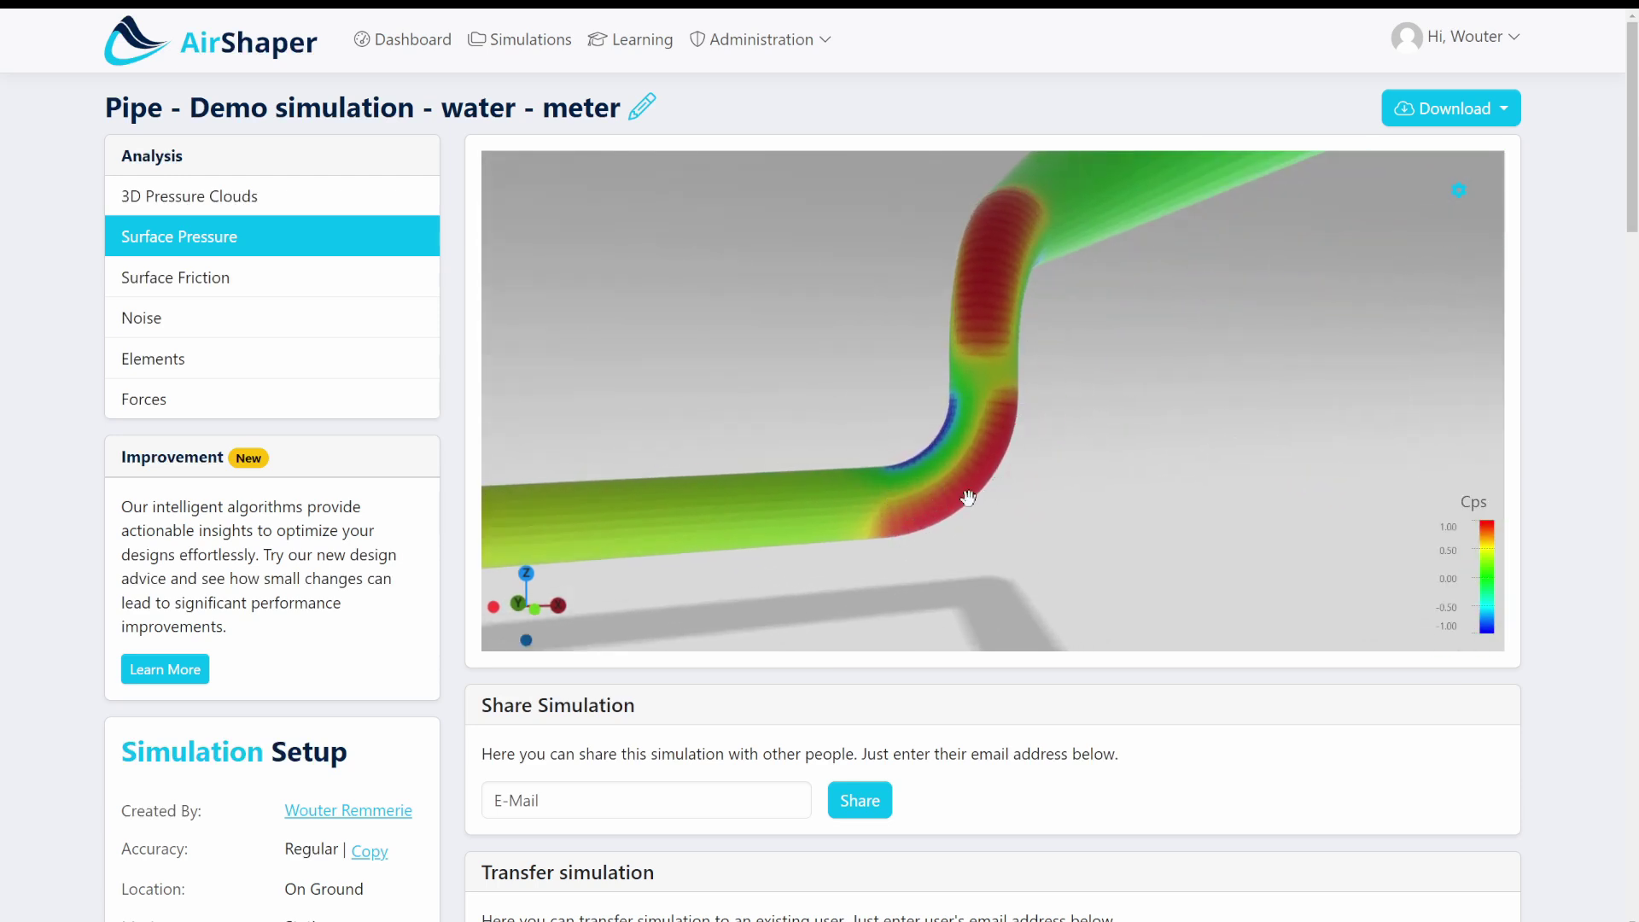
{"action": "left_click_drag", "start_coordinate": [903, 463], "coordinate": [1072, 495]}
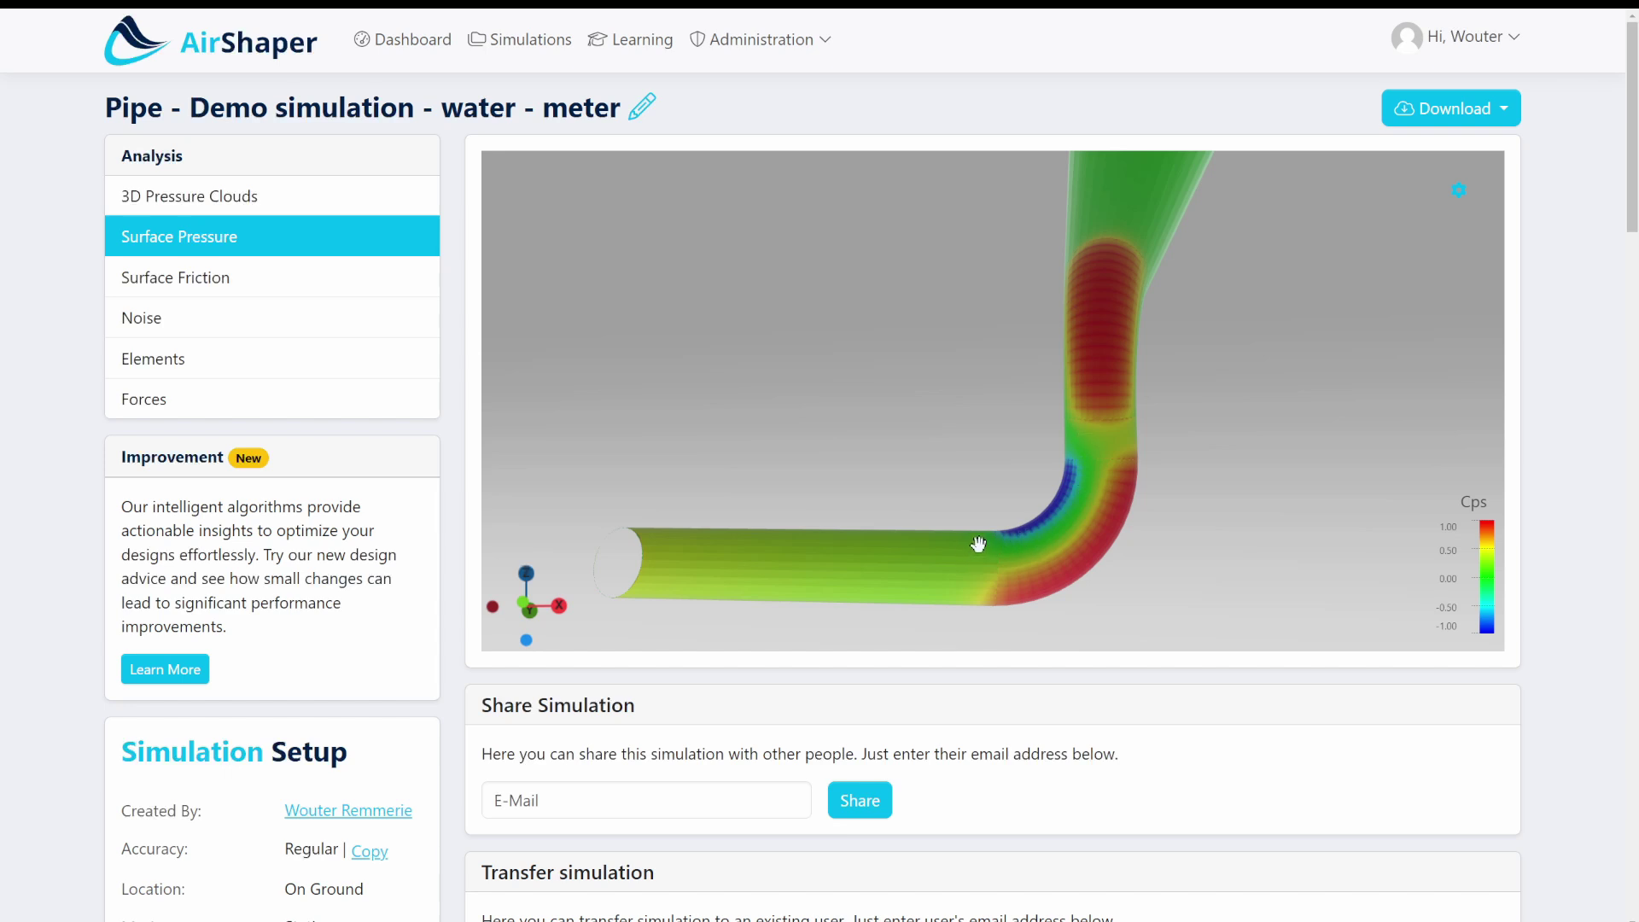
{"action": "left_click_drag", "start_coordinate": [1090, 505], "coordinate": [775, 220]}
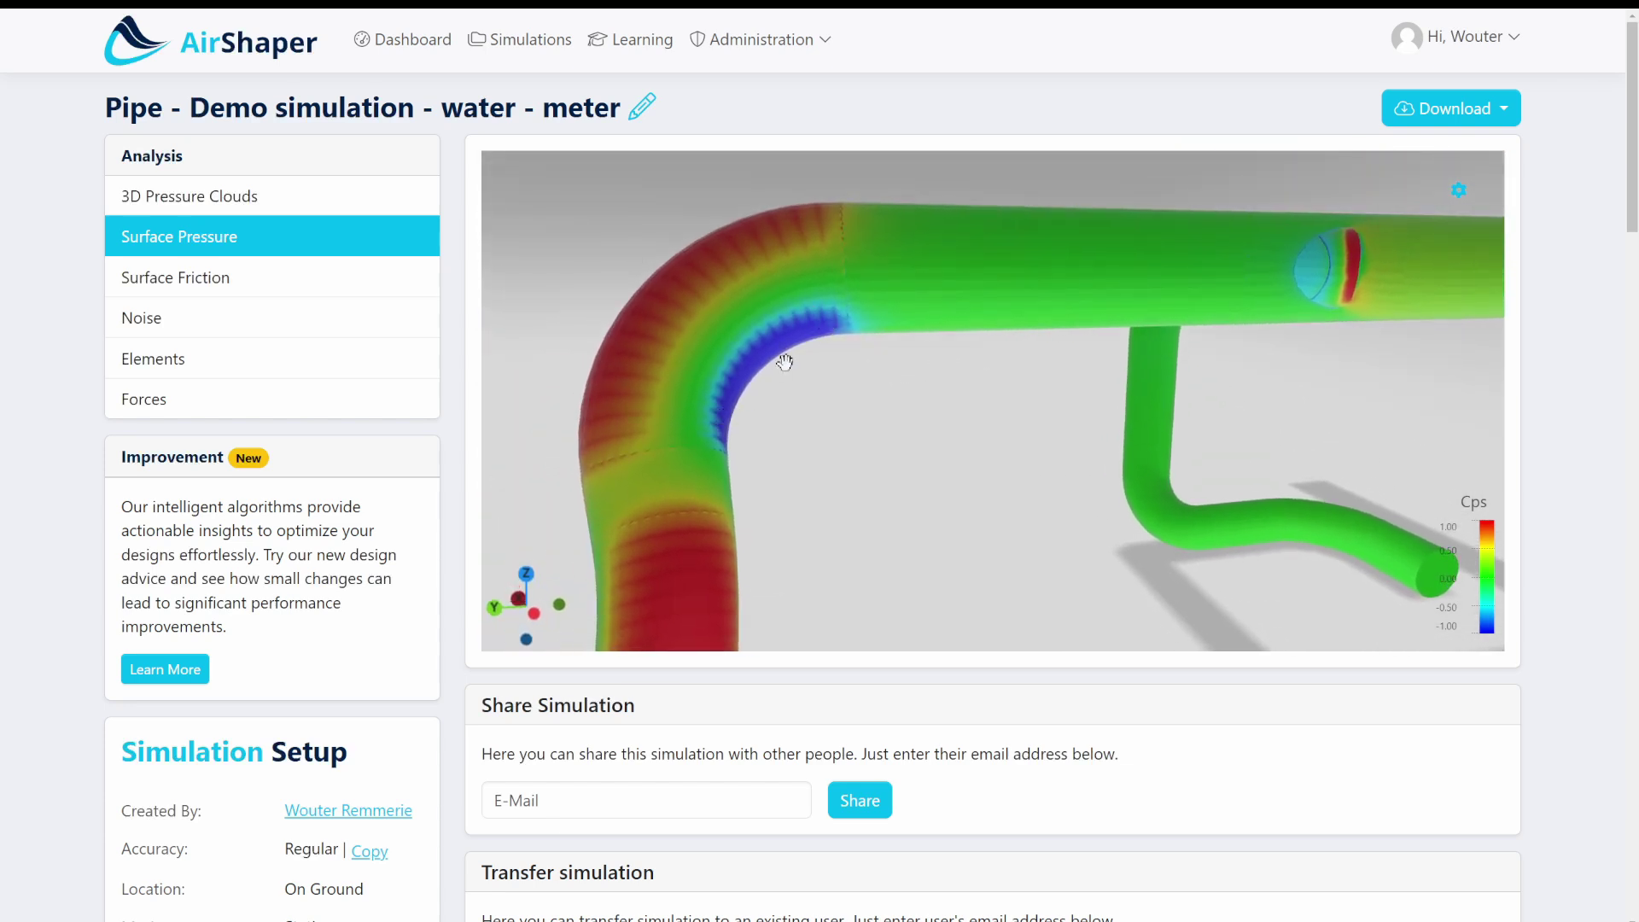
- Examine the surface pressure around the branch junction's edge, inside the side branch and along the main pipe to its far bend
{"action": "left_click_drag", "start_coordinate": [1186, 343], "coordinate": [717, 461]}
{"action": "scroll", "coordinate": [976, 426], "scroll_direction": "up", "scroll_amount": 5}
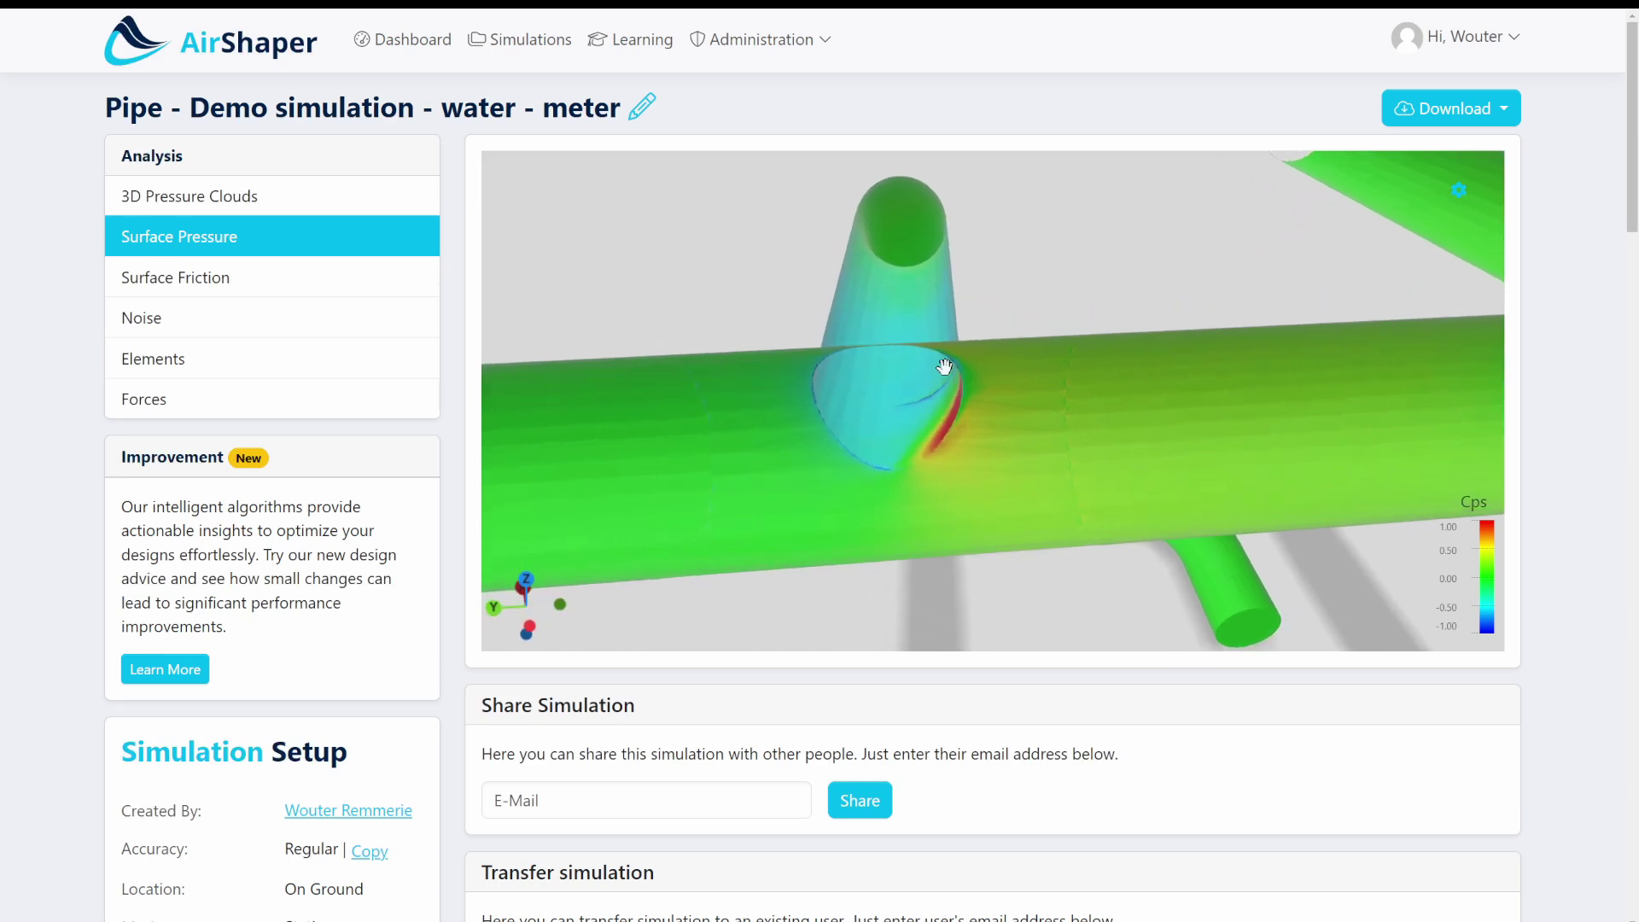
{"action": "left_click_drag", "start_coordinate": [796, 504], "coordinate": [856, 611]}
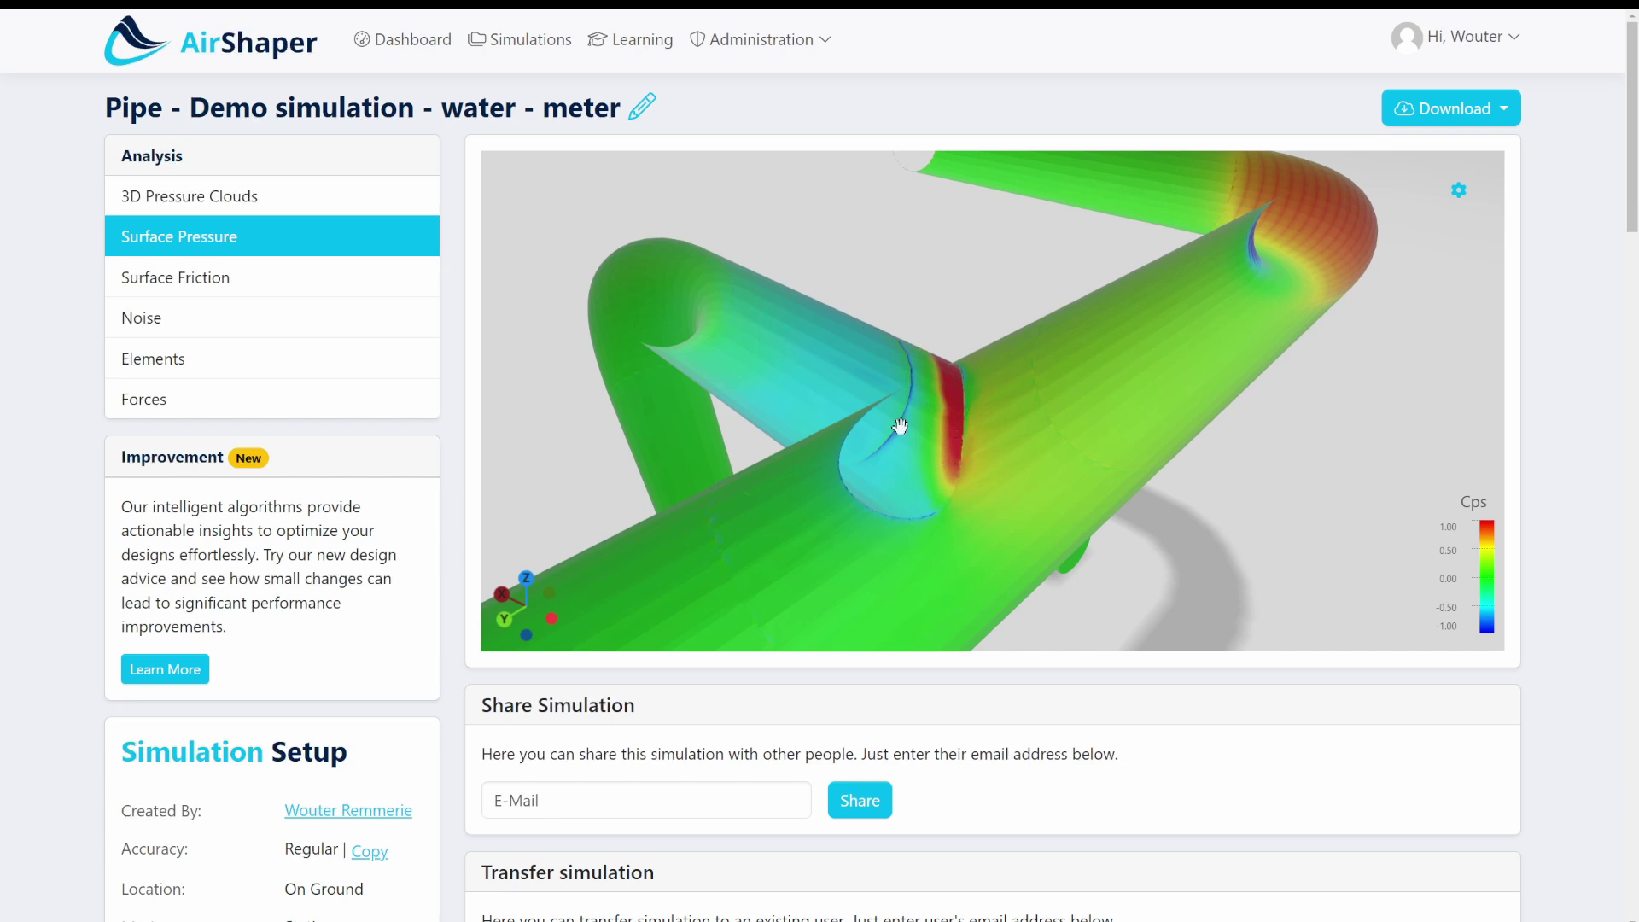
{"action": "scroll", "coordinate": [899, 425], "scroll_direction": "up", "scroll_amount": 5}
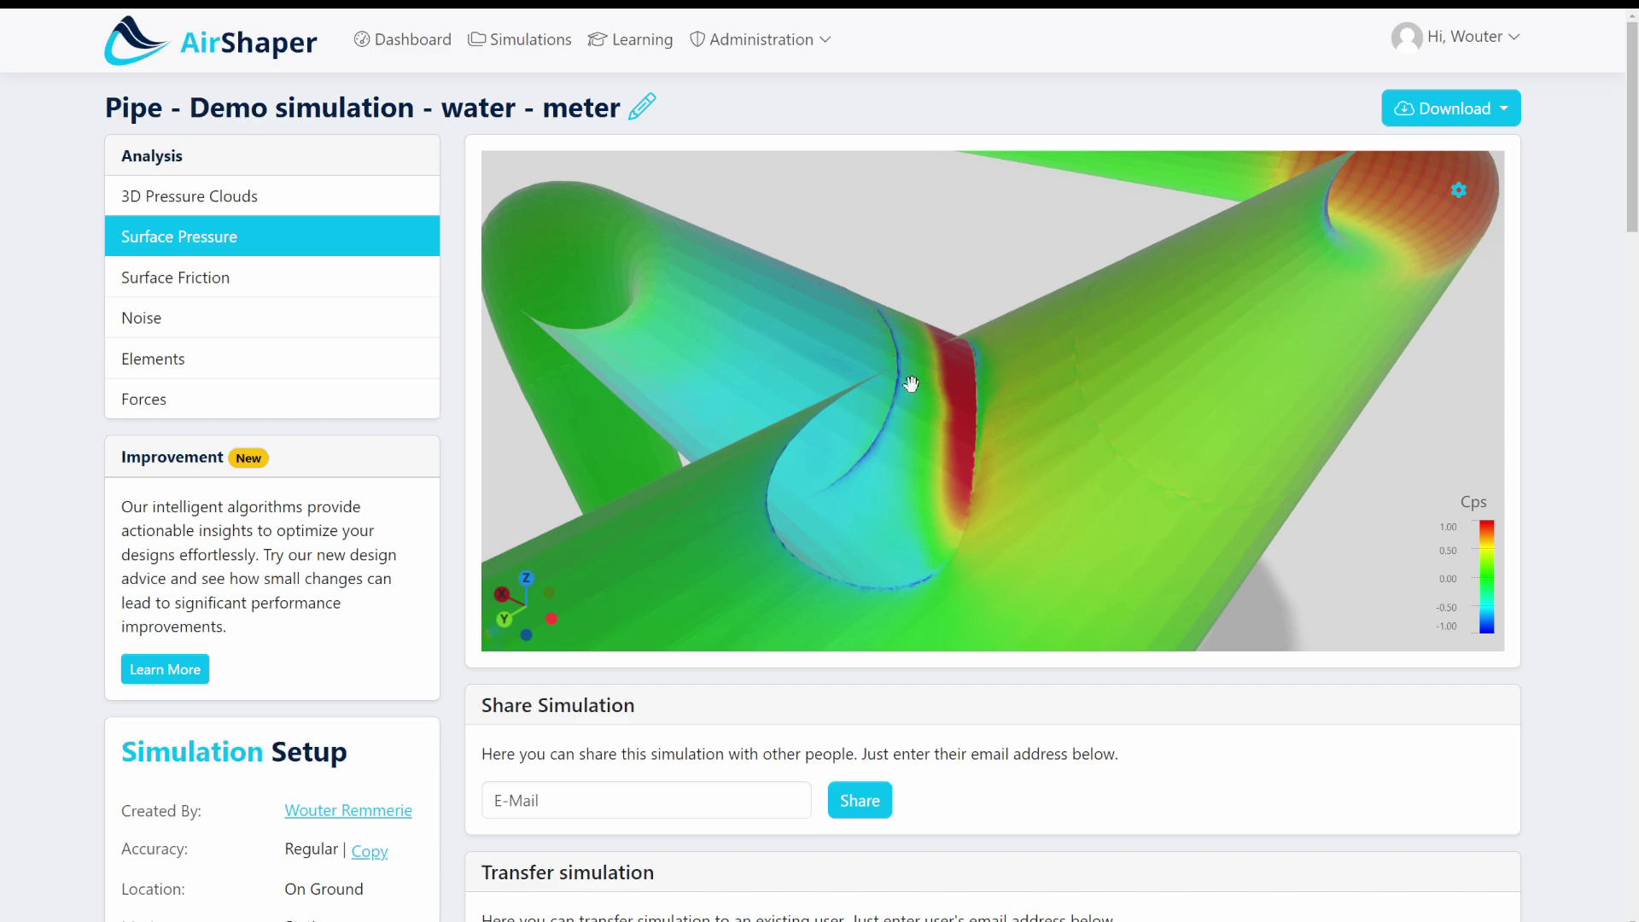
{"action": "left_click_drag", "start_coordinate": [871, 367], "coordinate": [922, 378]}
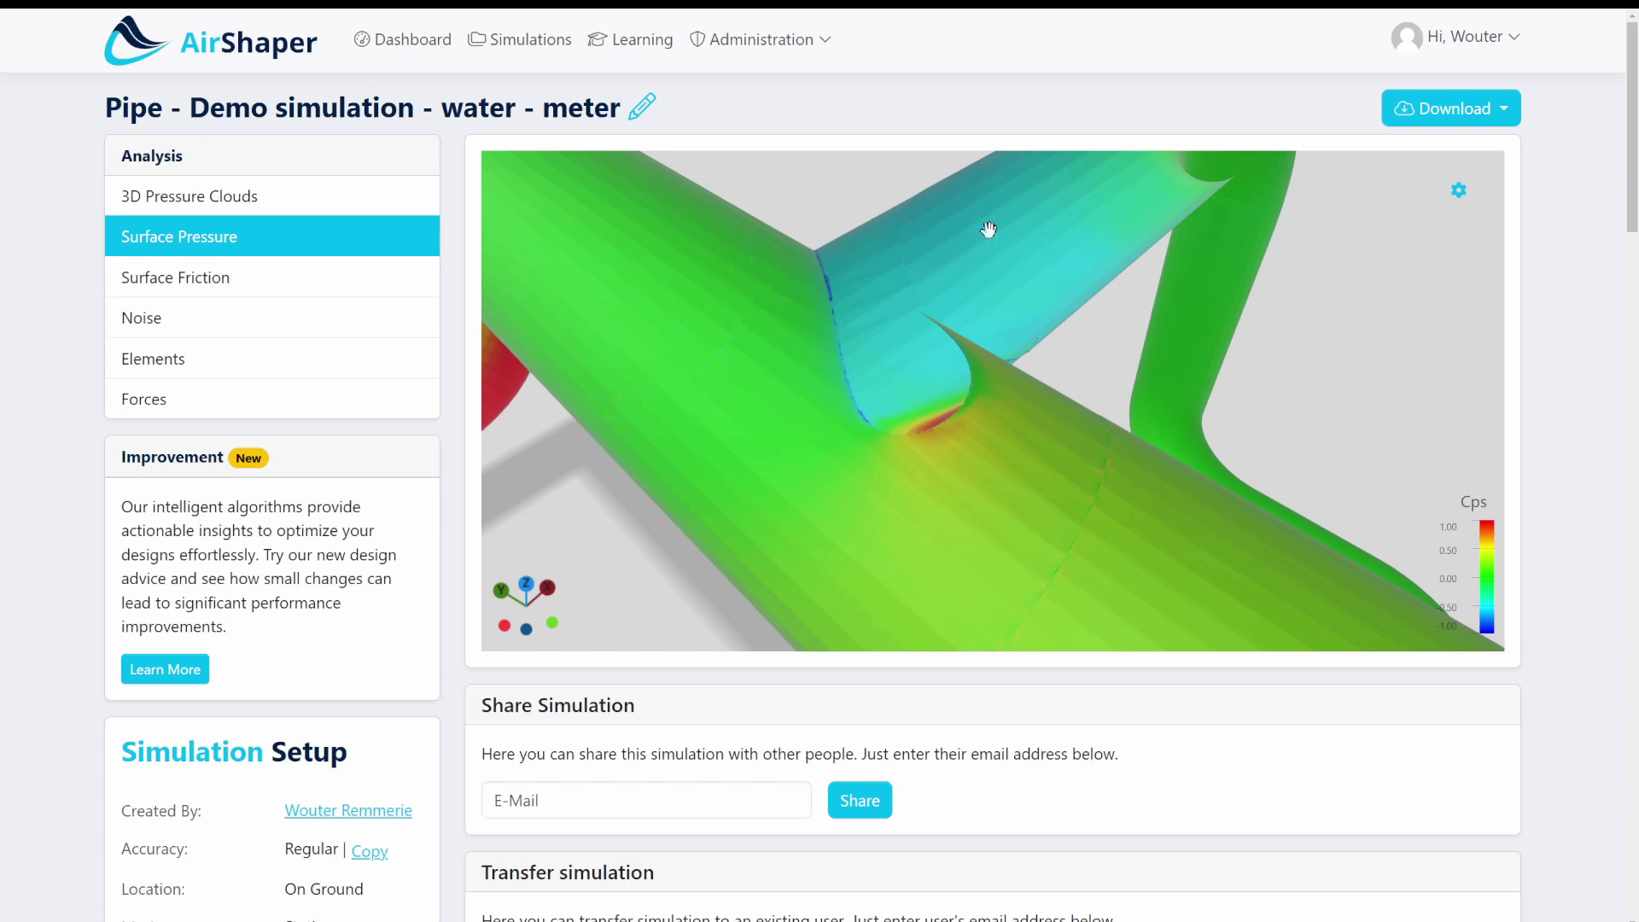
{"action": "left_click_drag", "start_coordinate": [995, 230], "coordinate": [896, 384]}
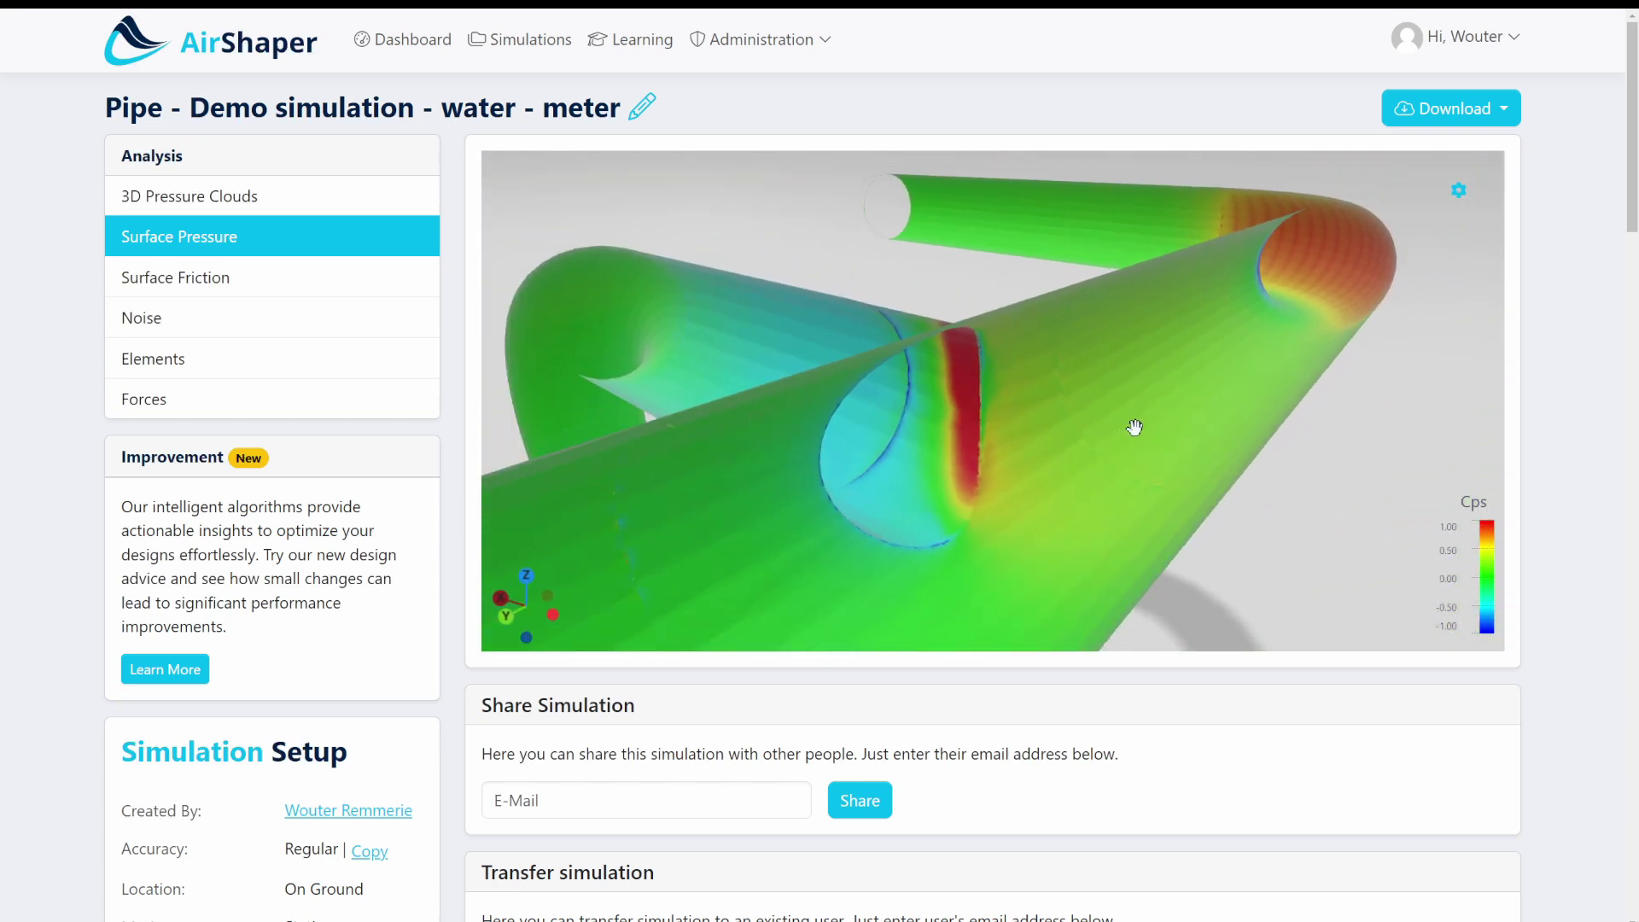
{"action": "left_click_drag", "start_coordinate": [1134, 427], "coordinate": [900, 435]}
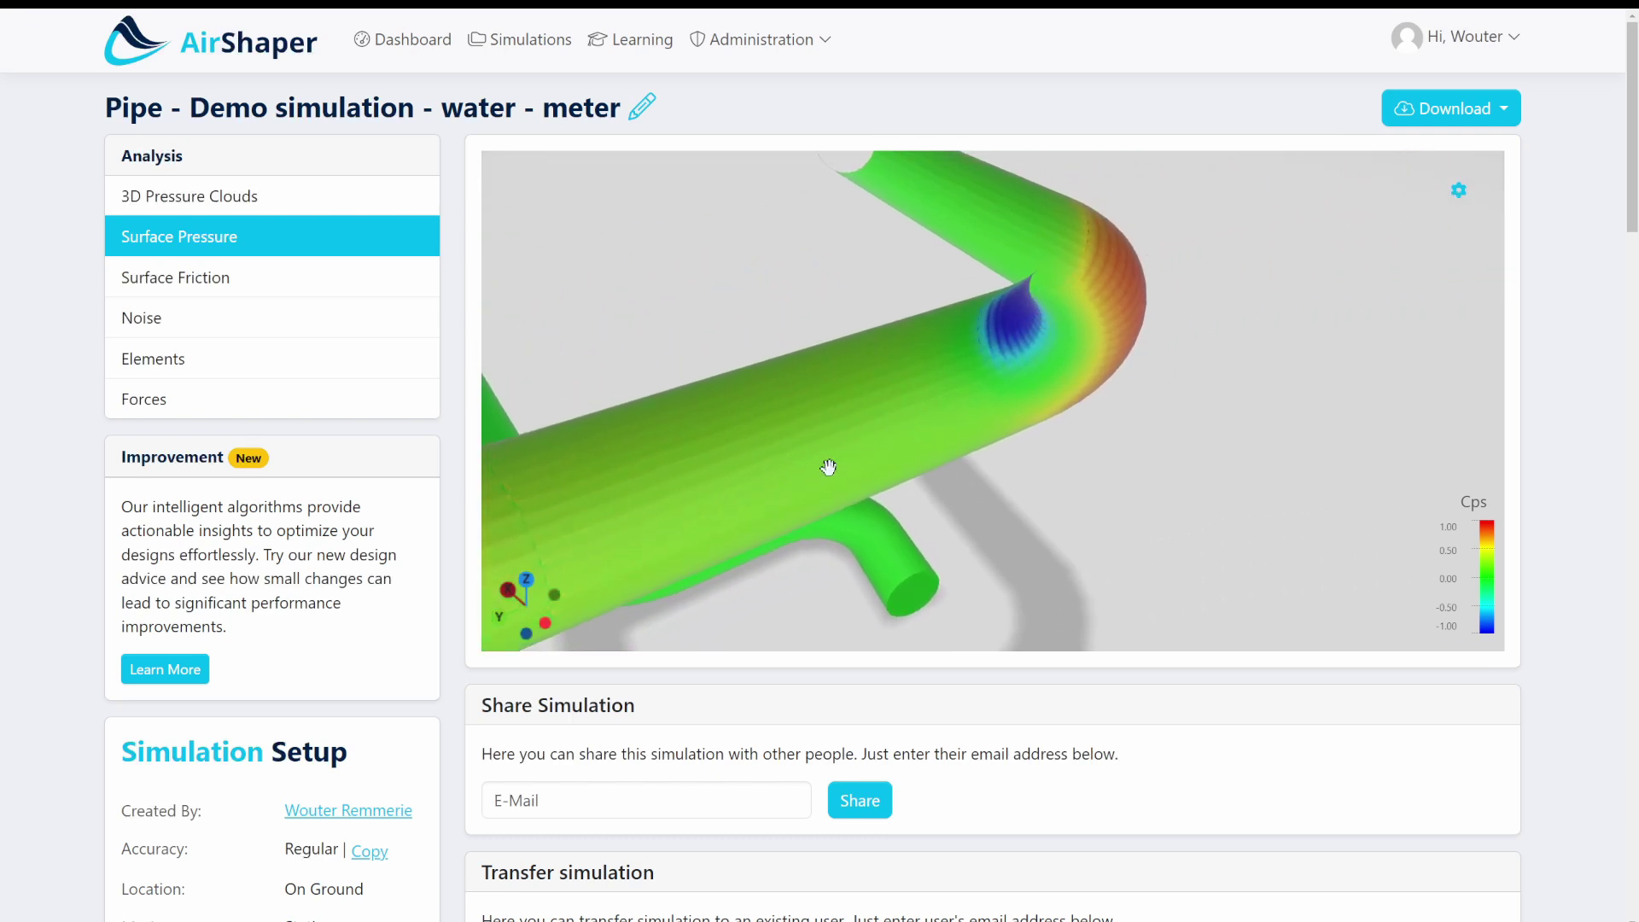
- Display the Surface Friction results and examine the friction lines along the main pipe and its near bends
{"action": "scroll", "coordinate": [828, 466], "scroll_direction": "down", "scroll_amount": 5}
{"action": "left_click_drag", "start_coordinate": [828, 467], "coordinate": [890, 359]}
{"action": "left_click", "coordinate": [285, 276]}
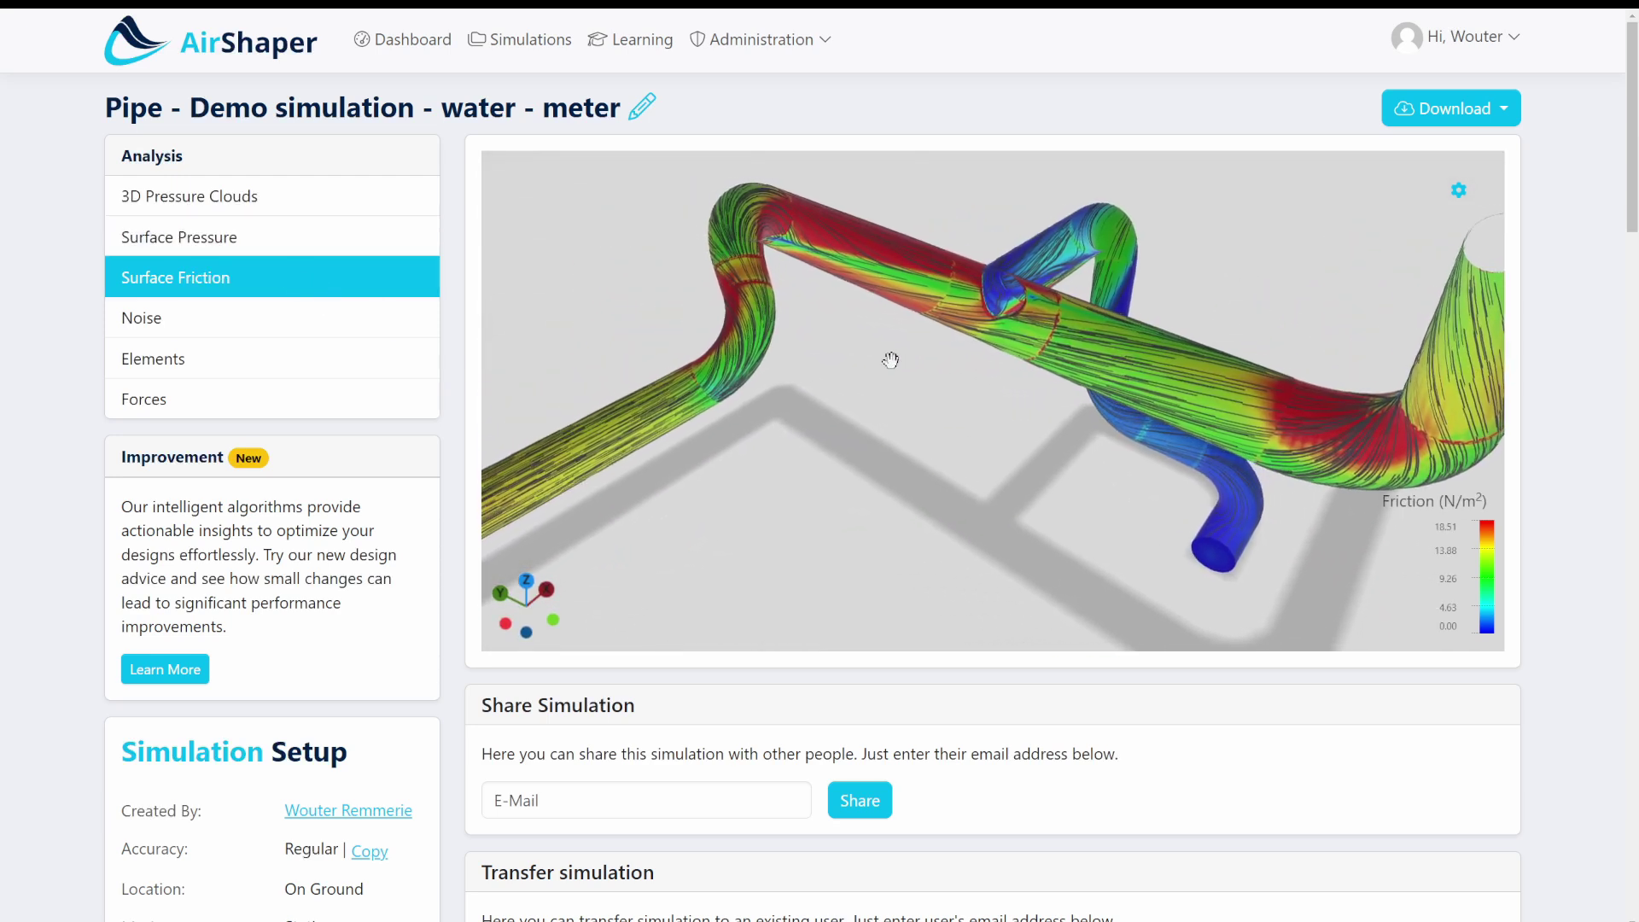
{"action": "scroll", "coordinate": [858, 391], "scroll_direction": "down", "scroll_amount": 5}
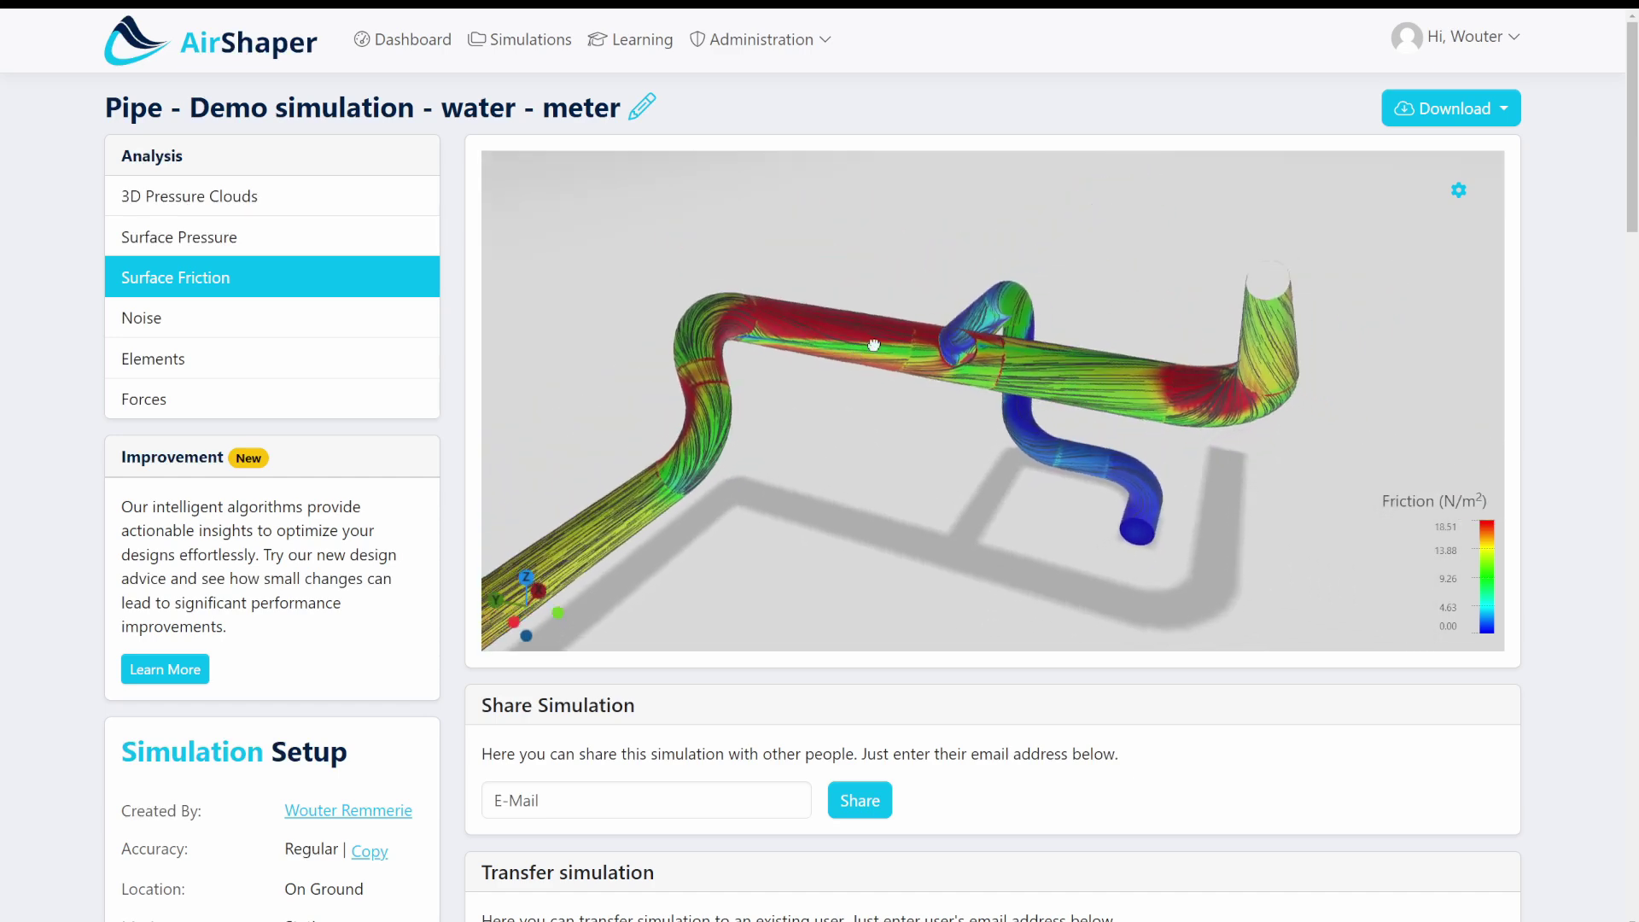
{"action": "left_click_drag", "start_coordinate": [873, 344], "coordinate": [782, 367]}
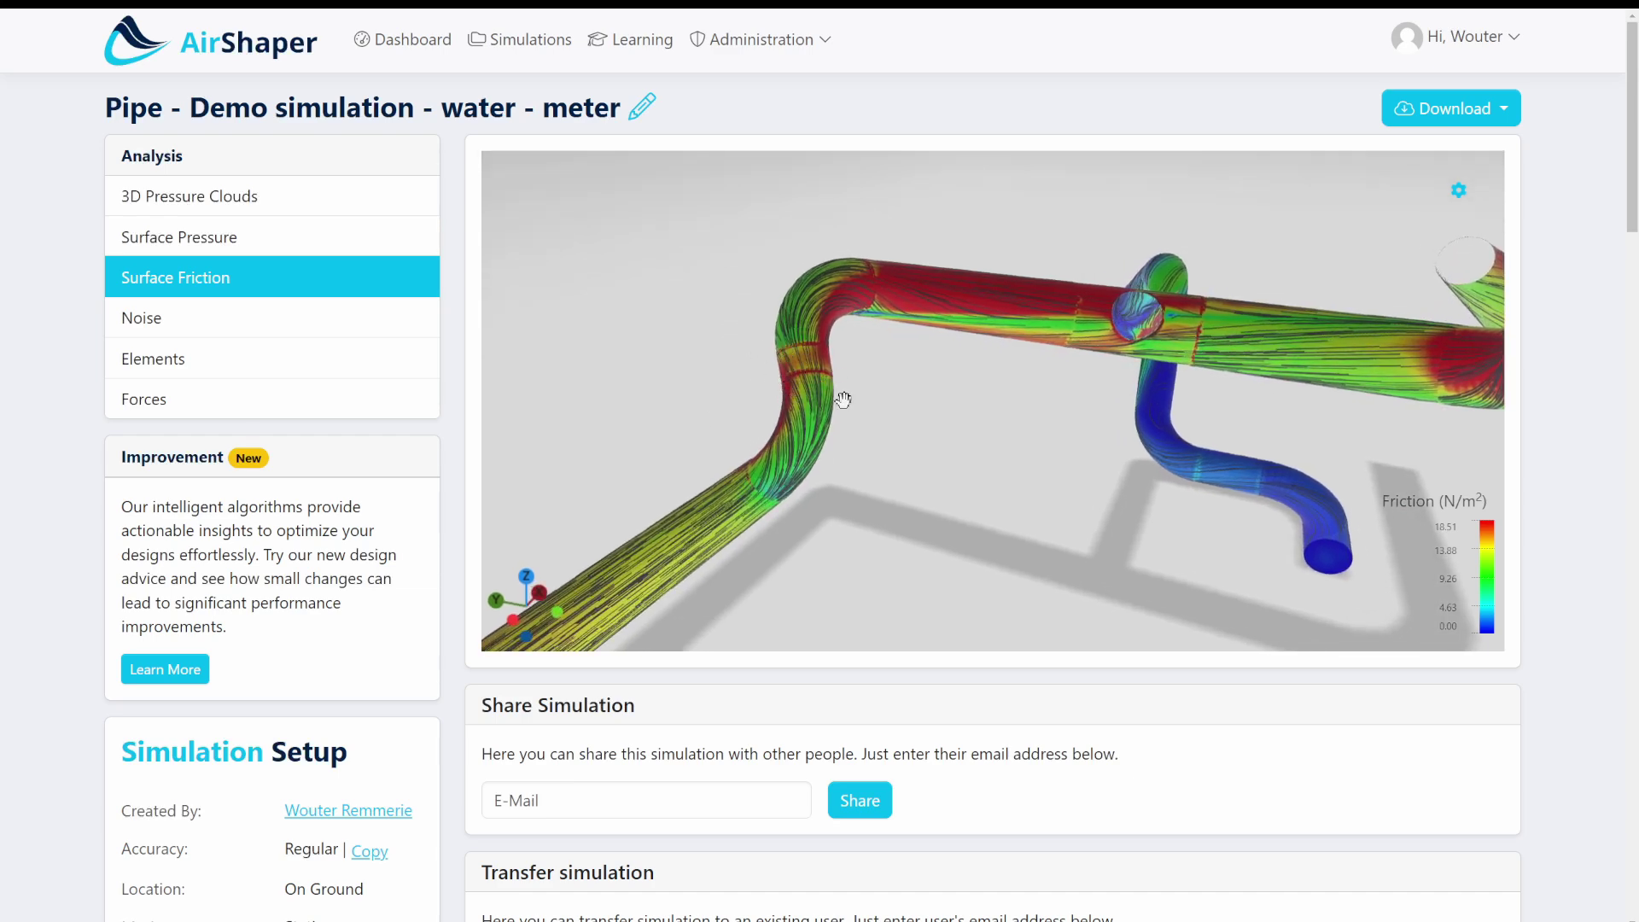
{"action": "left_click_drag", "start_coordinate": [887, 394], "coordinate": [1027, 350]}
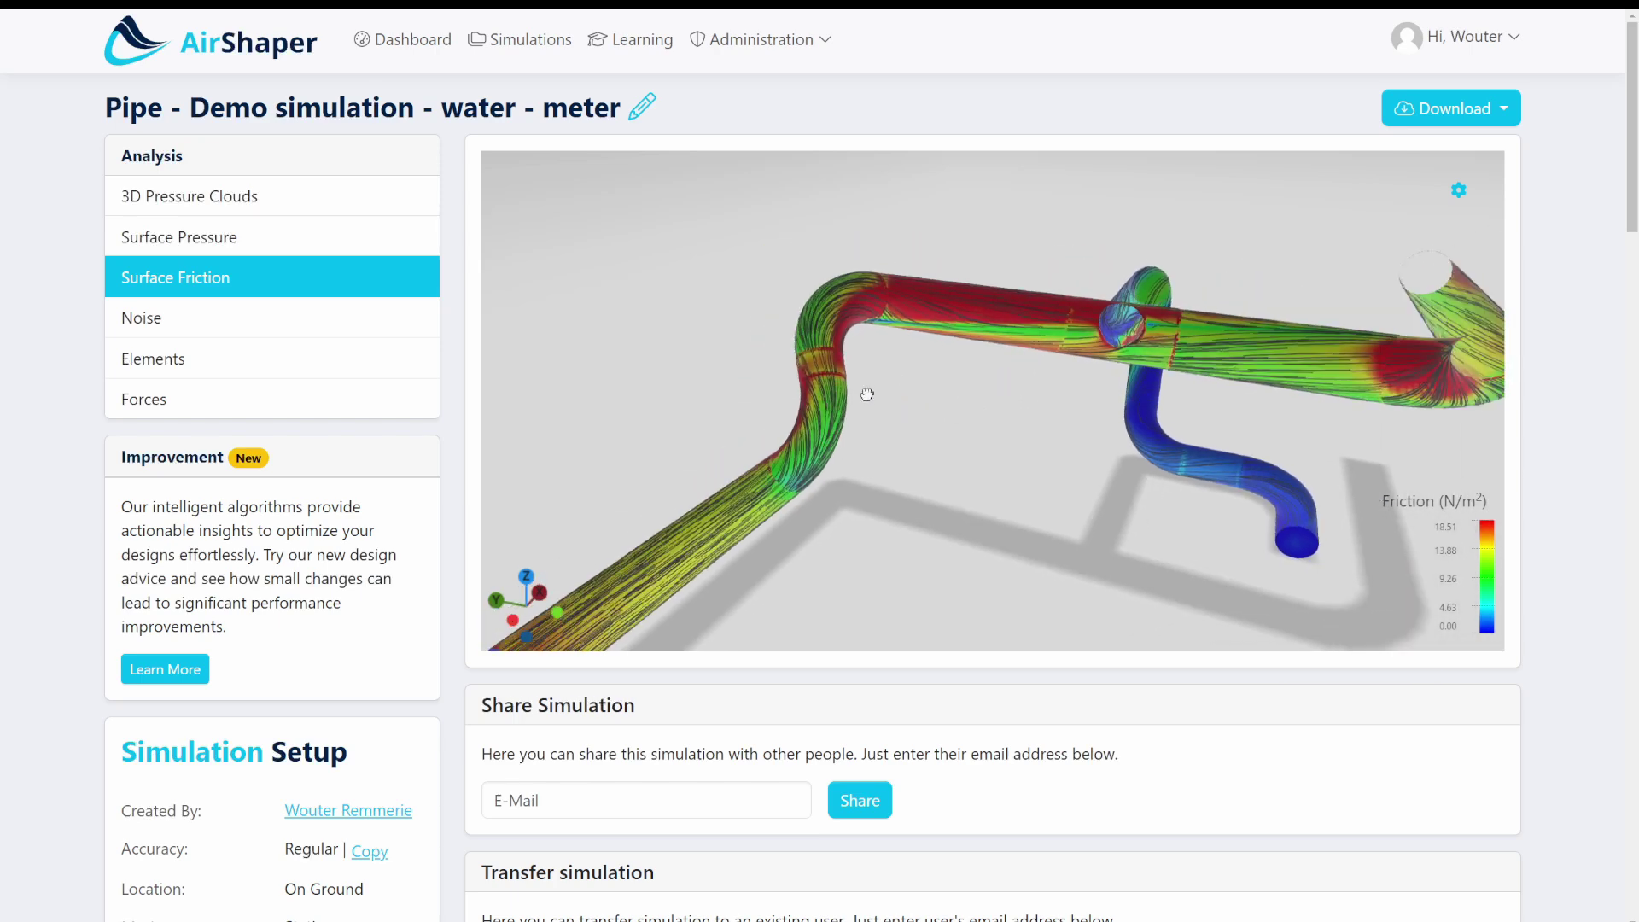
{"action": "left_click_drag", "start_coordinate": [867, 392], "coordinate": [705, 437]}
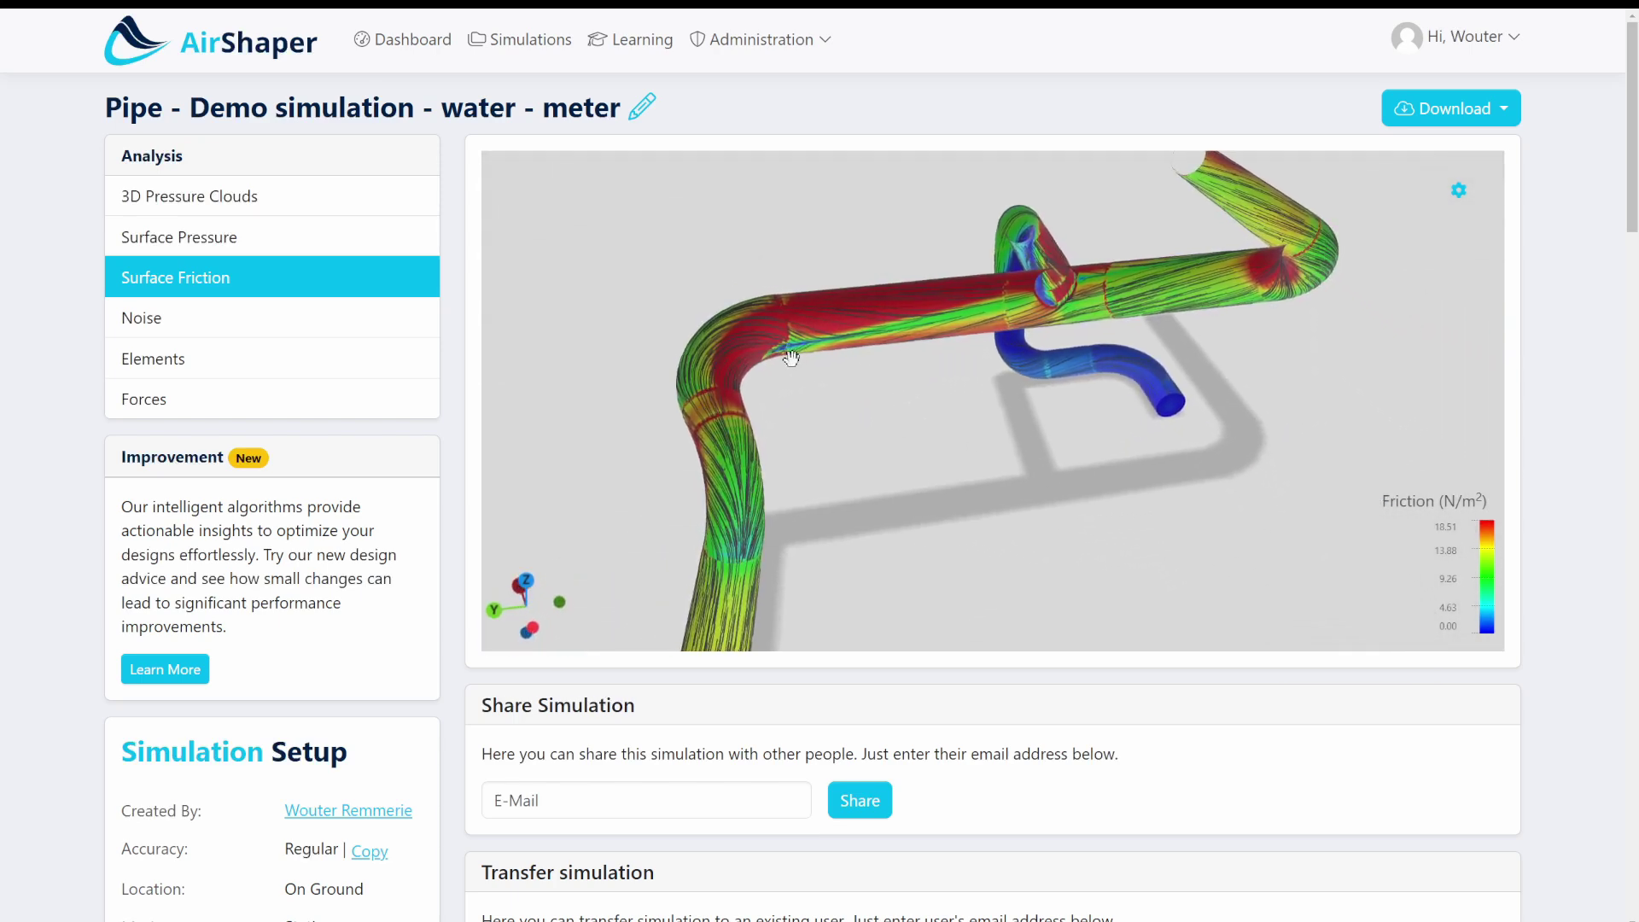
- Inspect the surface friction up close on the inner side of the main pipe's upper near bend
{"action": "left_click_drag", "start_coordinate": [791, 358], "coordinate": [845, 435]}
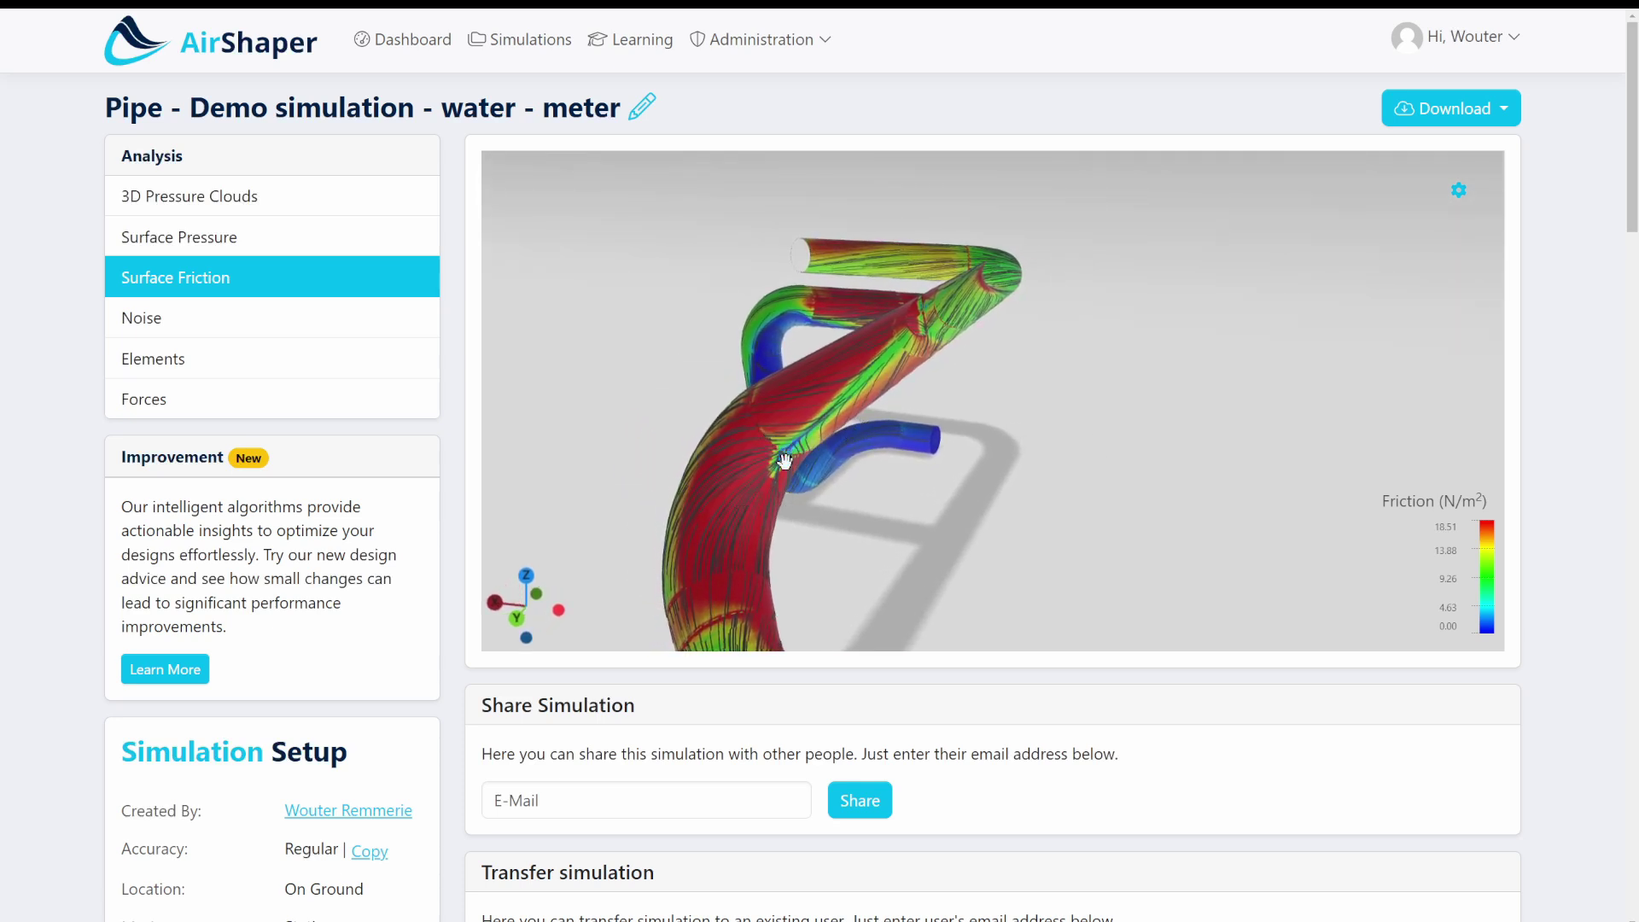
{"action": "scroll", "coordinate": [784, 461], "scroll_direction": "up", "scroll_amount": 5}
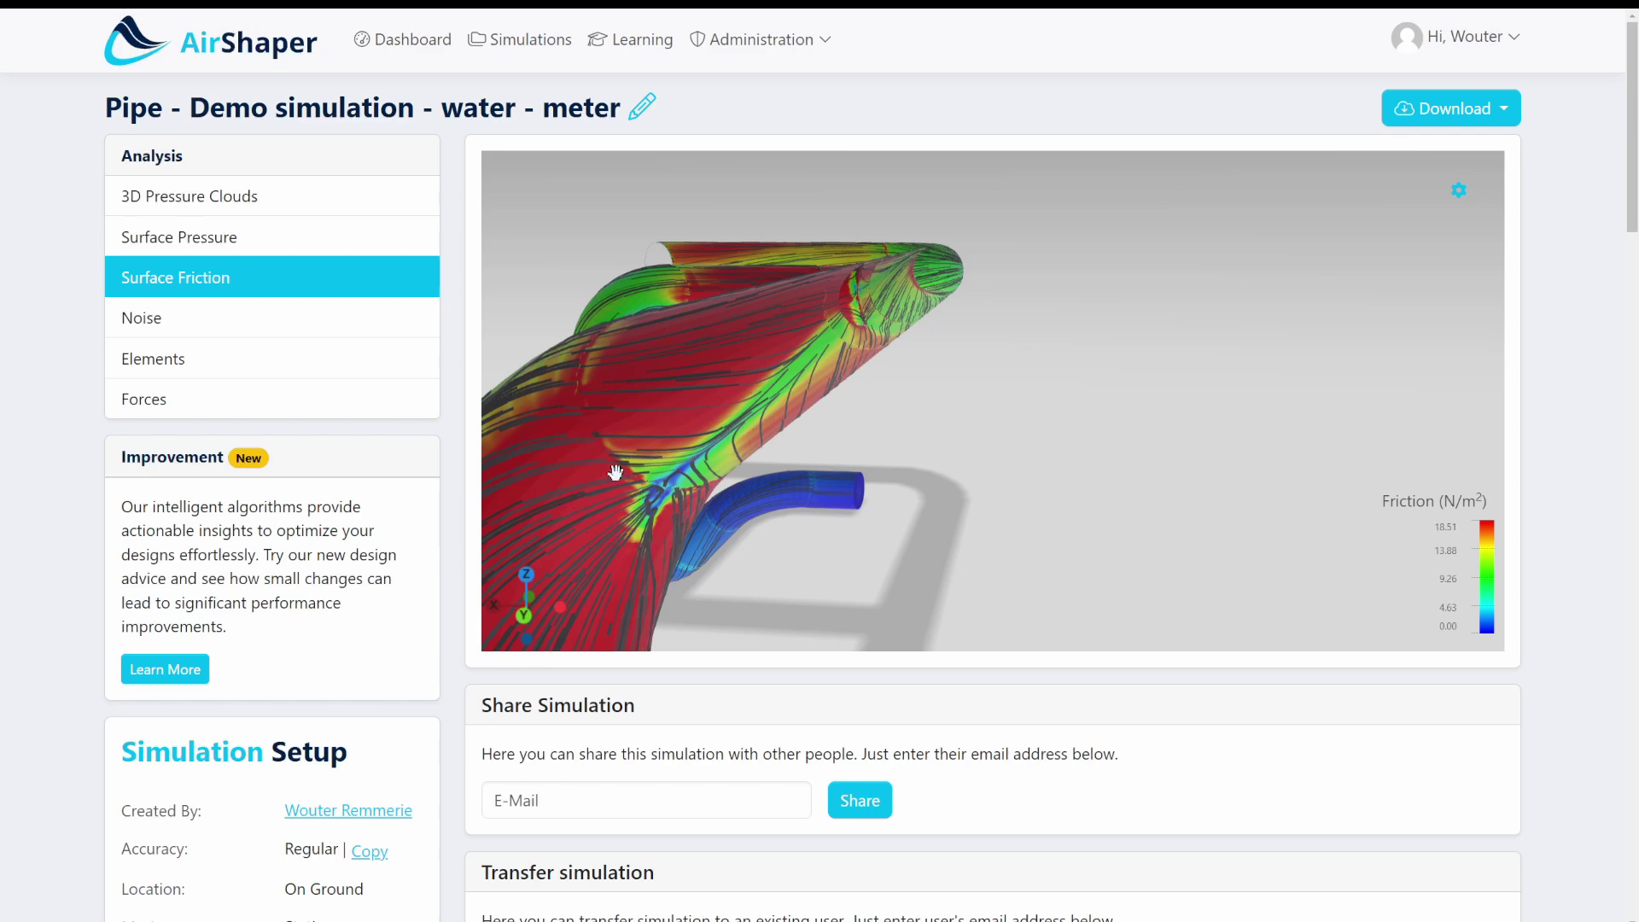
{"action": "left_click_drag", "start_coordinate": [752, 326], "coordinate": [873, 359]}
{"action": "scroll", "coordinate": [873, 359], "scroll_direction": "up", "scroll_amount": 5}
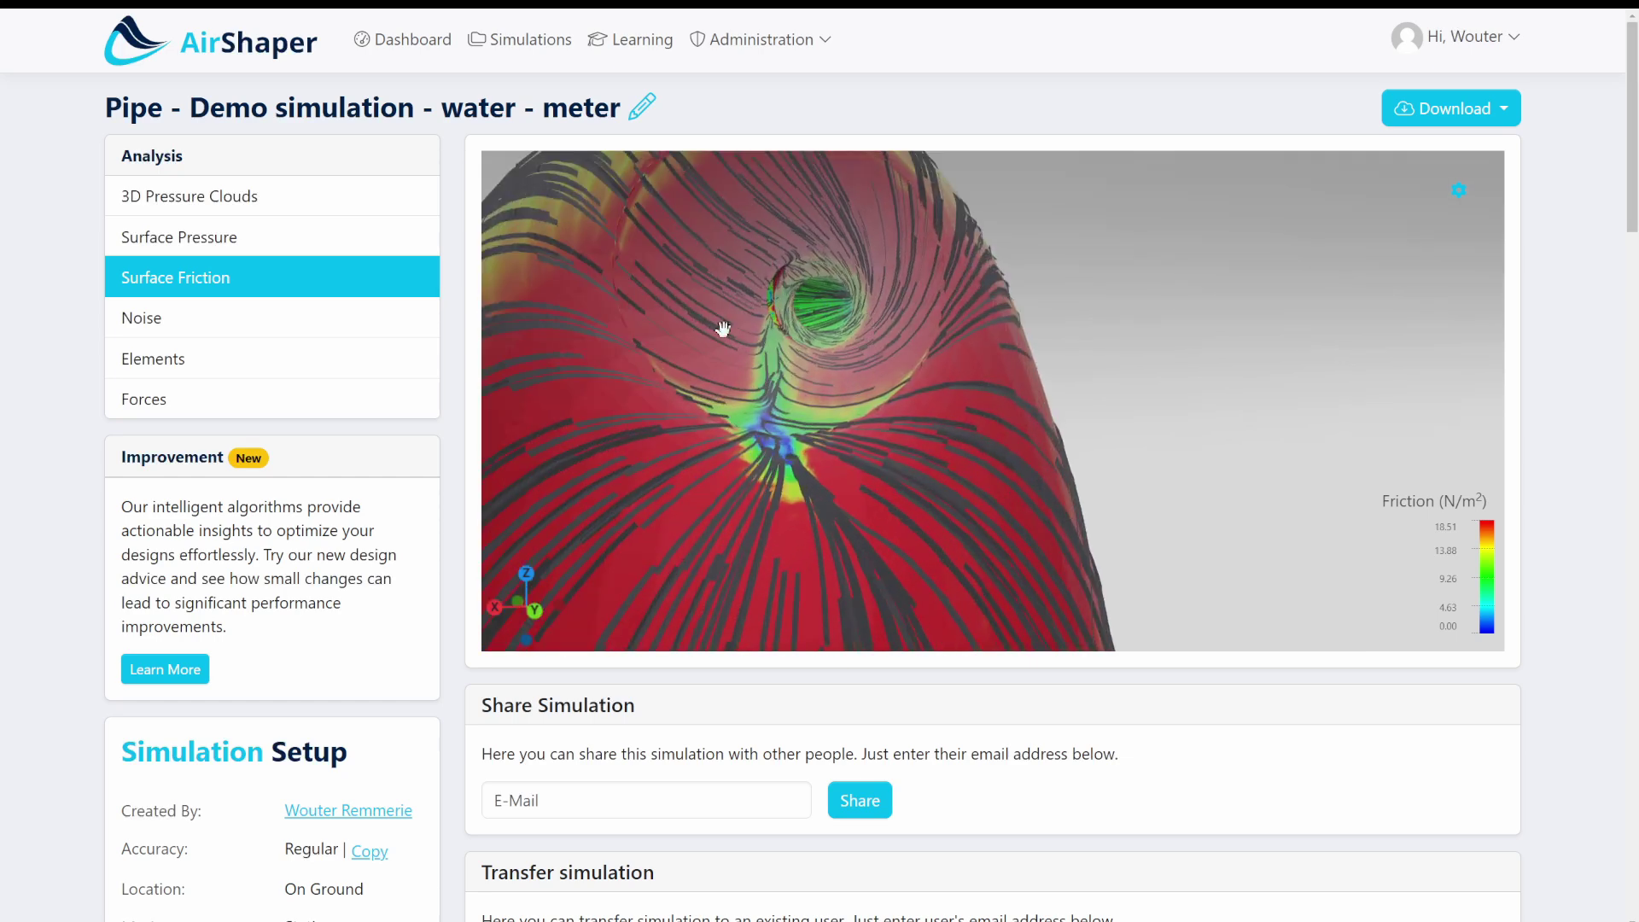
{"action": "scroll", "coordinate": [855, 362], "scroll_direction": "down", "scroll_amount": 5}
{"action": "left_click_drag", "start_coordinate": [855, 362], "coordinate": [930, 669]}
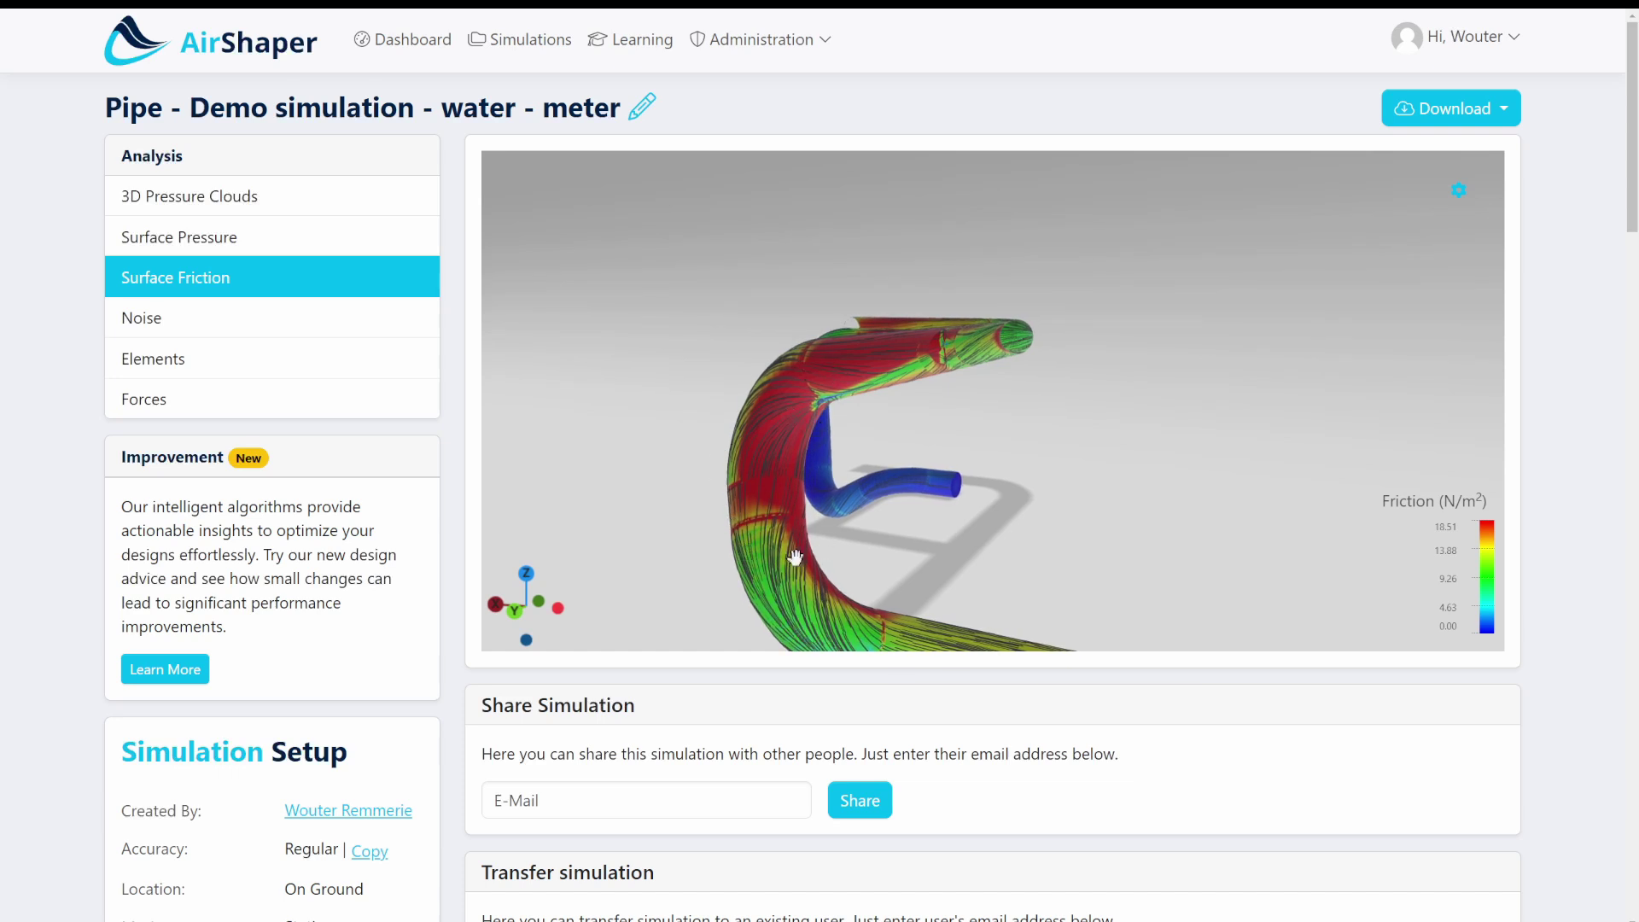
- Examine the surface friction around the branch junction, along the side branch and at the main pipe's far bend
{"action": "left_click_drag", "start_coordinate": [955, 388], "coordinate": [852, 376]}
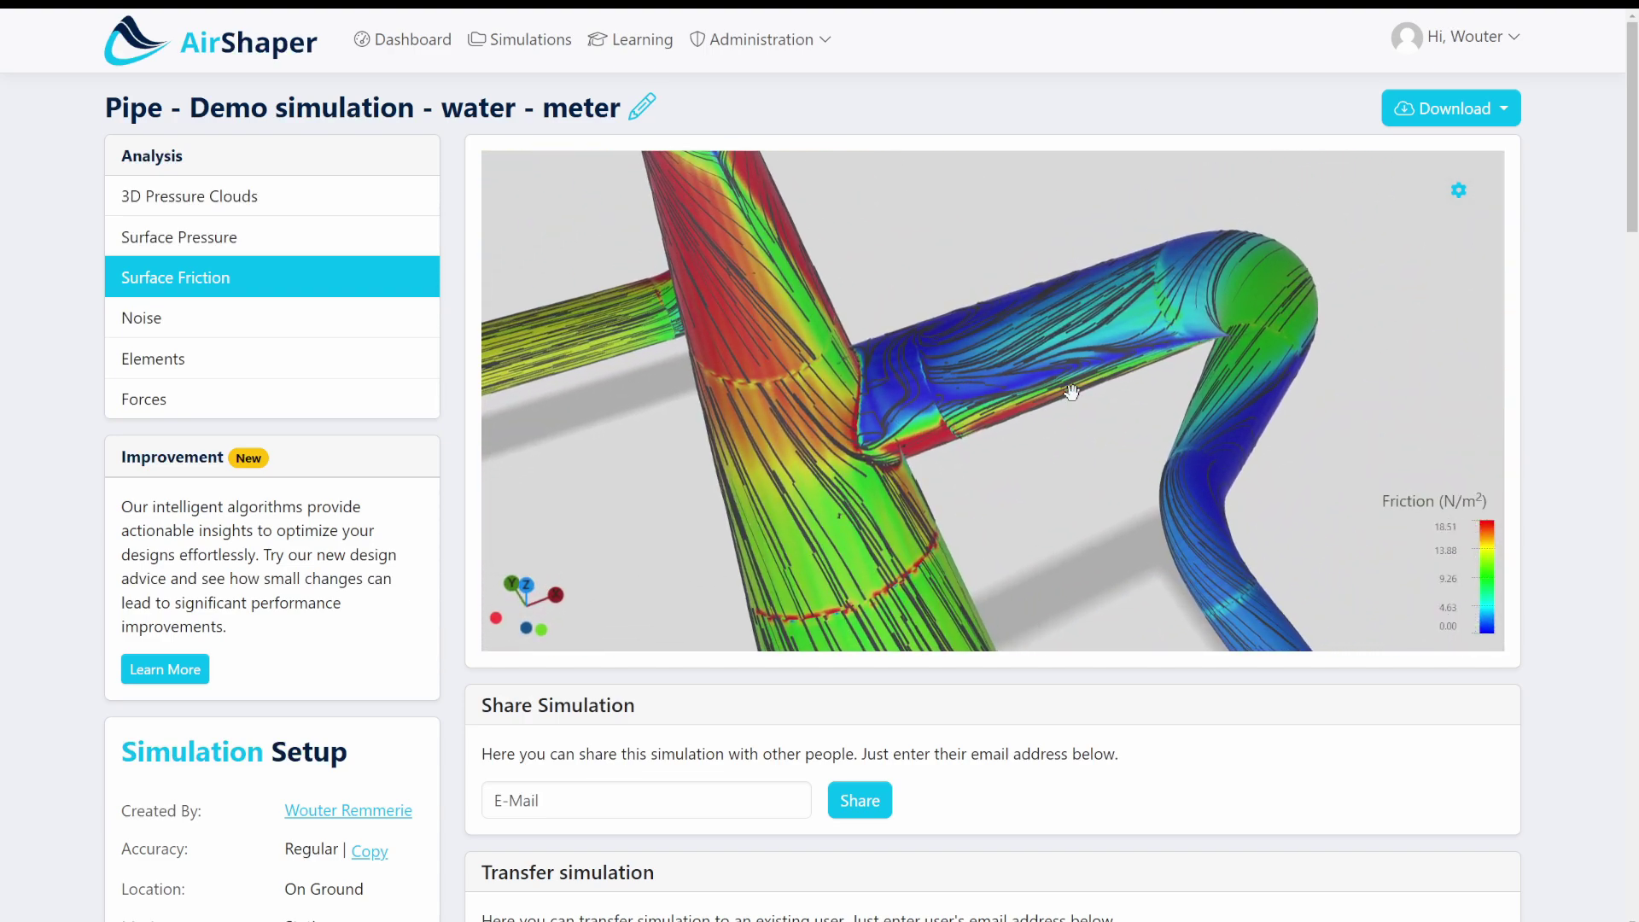
{"action": "left_click_drag", "start_coordinate": [1218, 271], "coordinate": [1084, 462]}
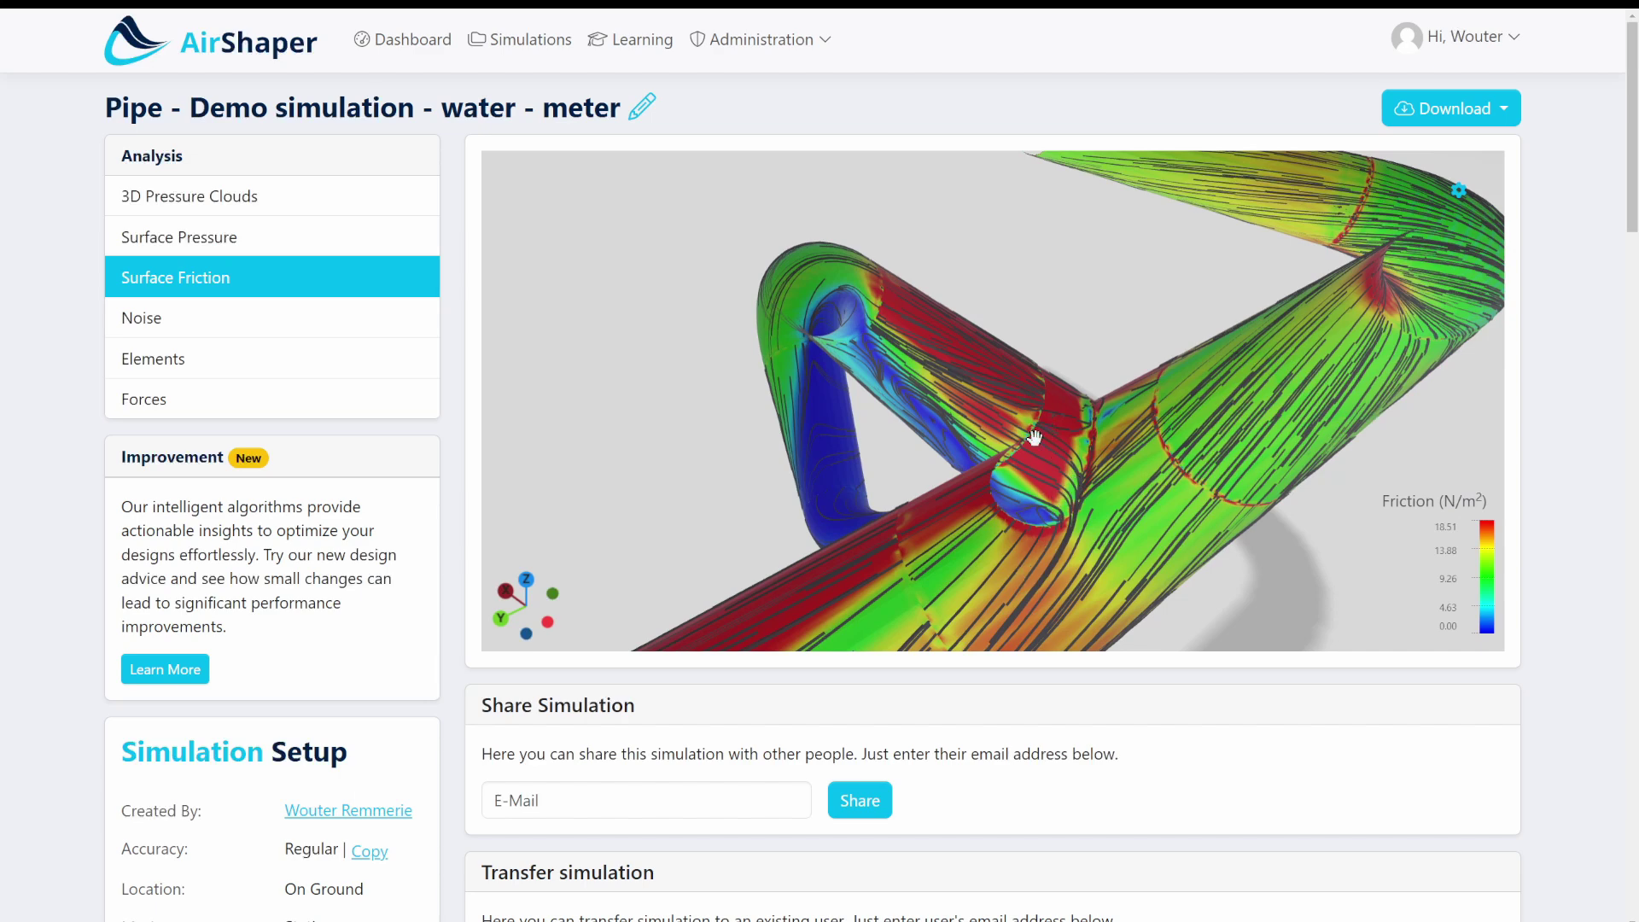
{"action": "left_click_drag", "start_coordinate": [902, 370], "coordinate": [944, 465]}
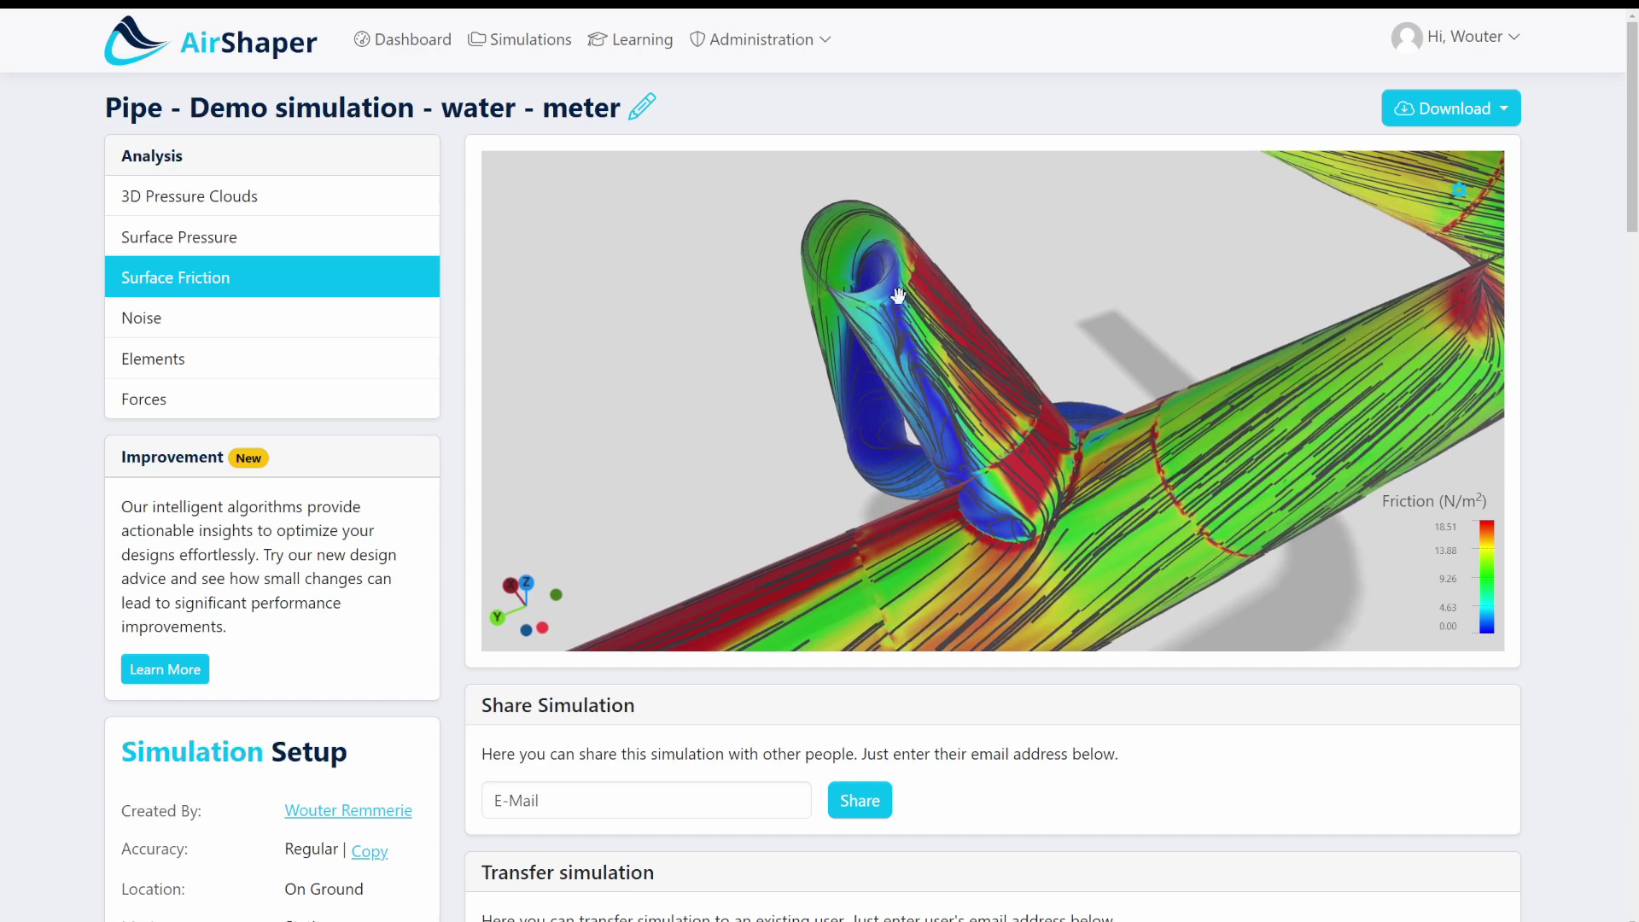
{"action": "mouse_move", "coordinate": [898, 296]}
{"action": "left_mouse_down"}
{"action": "mouse_move", "coordinate": [918, 383]}
{"action": "mouse_move", "coordinate": [1038, 439]}
{"action": "mouse_move", "coordinate": [1021, 446]}
{"action": "mouse_move", "coordinate": [1101, 465]}
{"action": "mouse_move", "coordinate": [1061, 428]}
{"action": "mouse_move", "coordinate": [1006, 457]}
{"action": "mouse_move", "coordinate": [1192, 426]}
{"action": "mouse_move", "coordinate": [1119, 413]}
{"action": "mouse_move", "coordinate": [1032, 468]}
{"action": "mouse_move", "coordinate": [834, 509]}
{"action": "mouse_move", "coordinate": [896, 285]}
{"action": "left_mouse_up"}
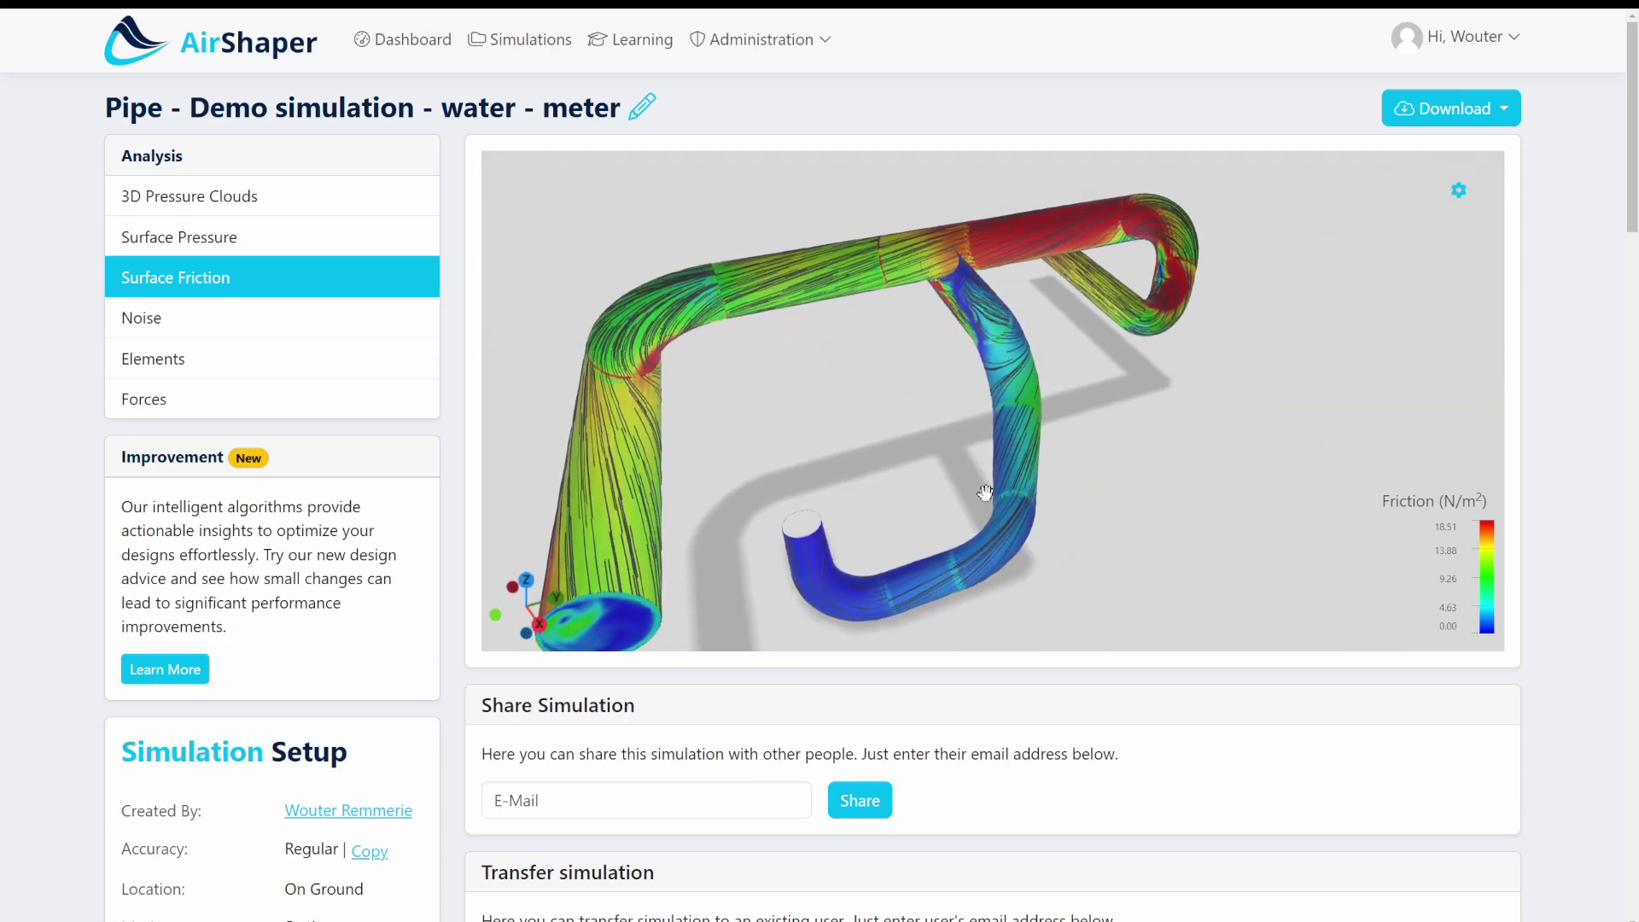
{"action": "left_click_drag", "start_coordinate": [993, 315], "coordinate": [1101, 260]}
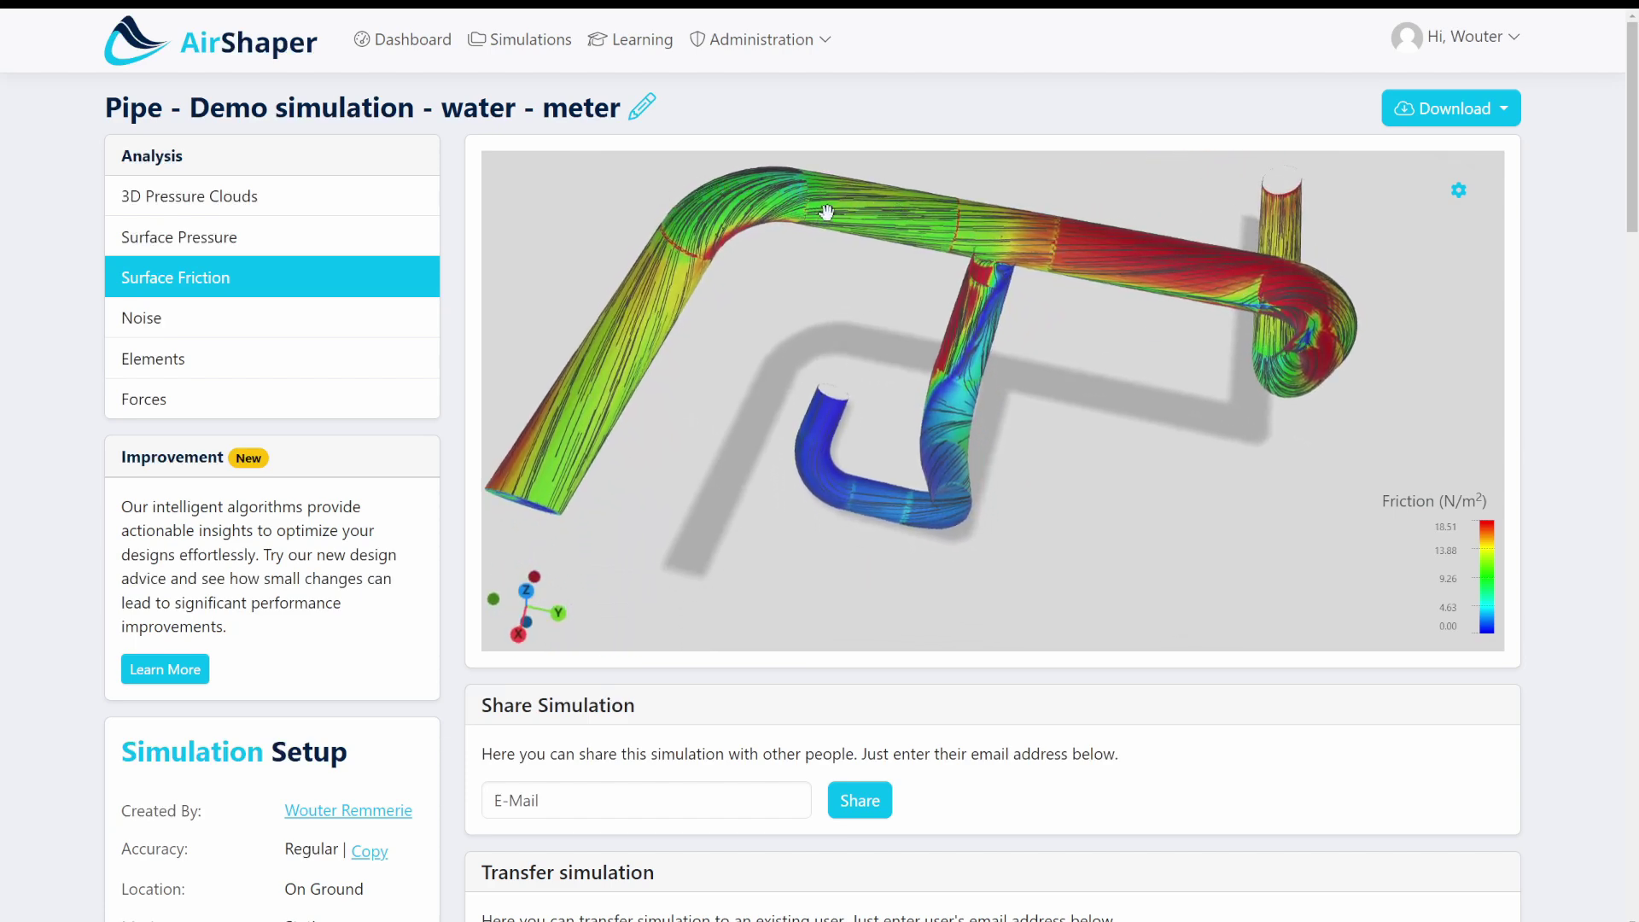
{"action": "left_click_drag", "start_coordinate": [870, 317], "coordinate": [793, 377]}
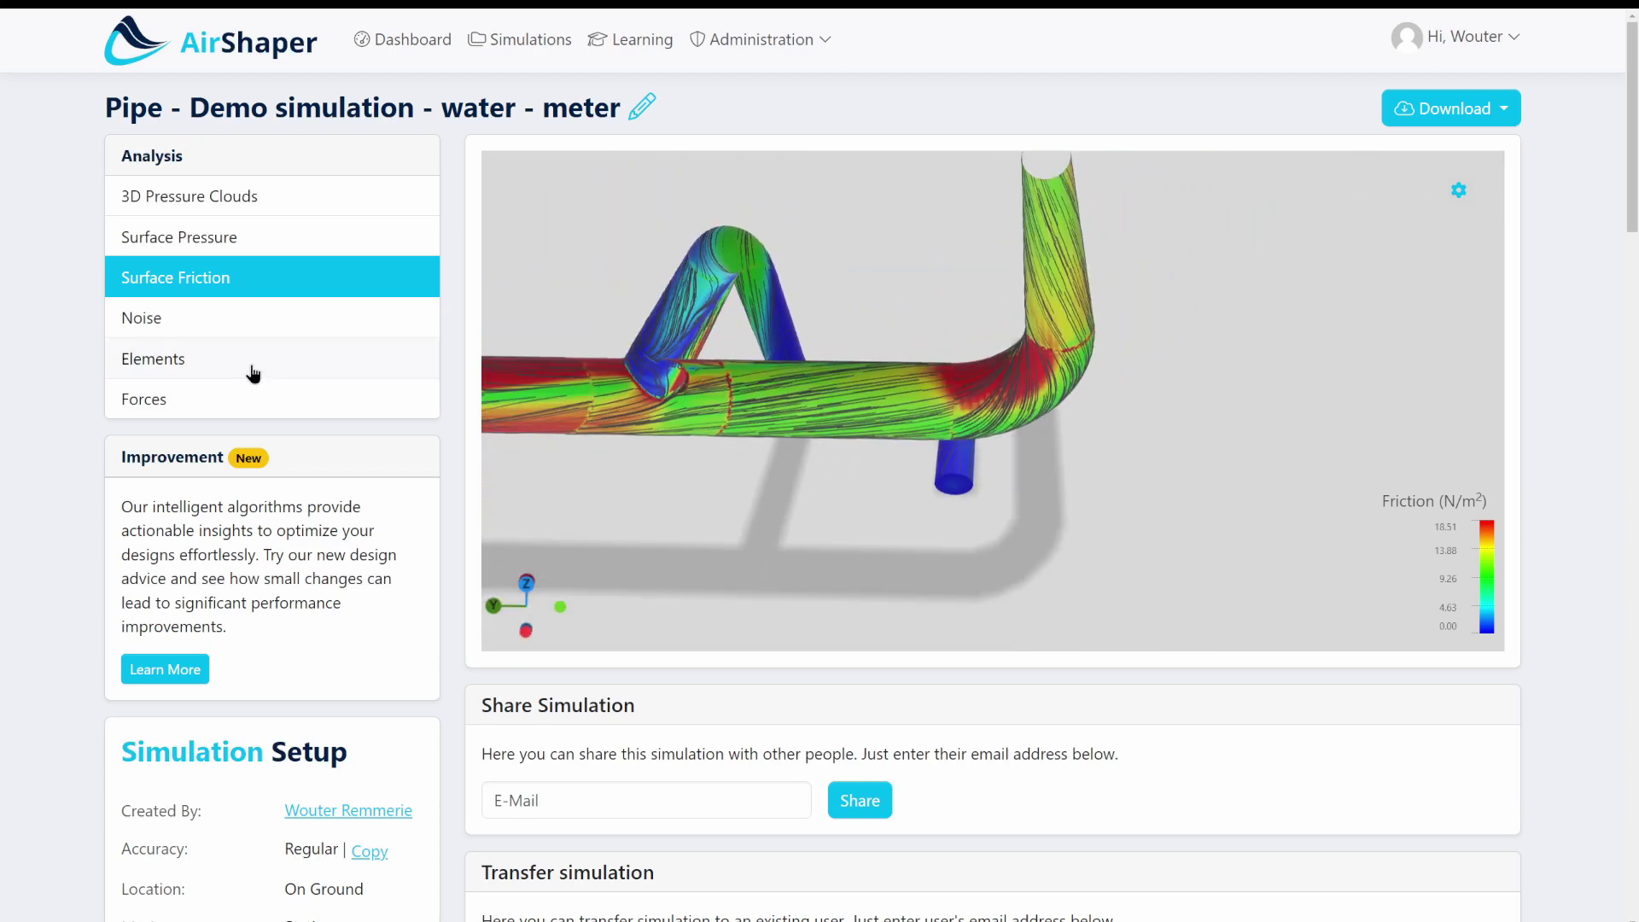
- Check the Noise results, and display the Elements results with all three pipe openings in view
{"action": "left_click", "coordinate": [207, 327]}
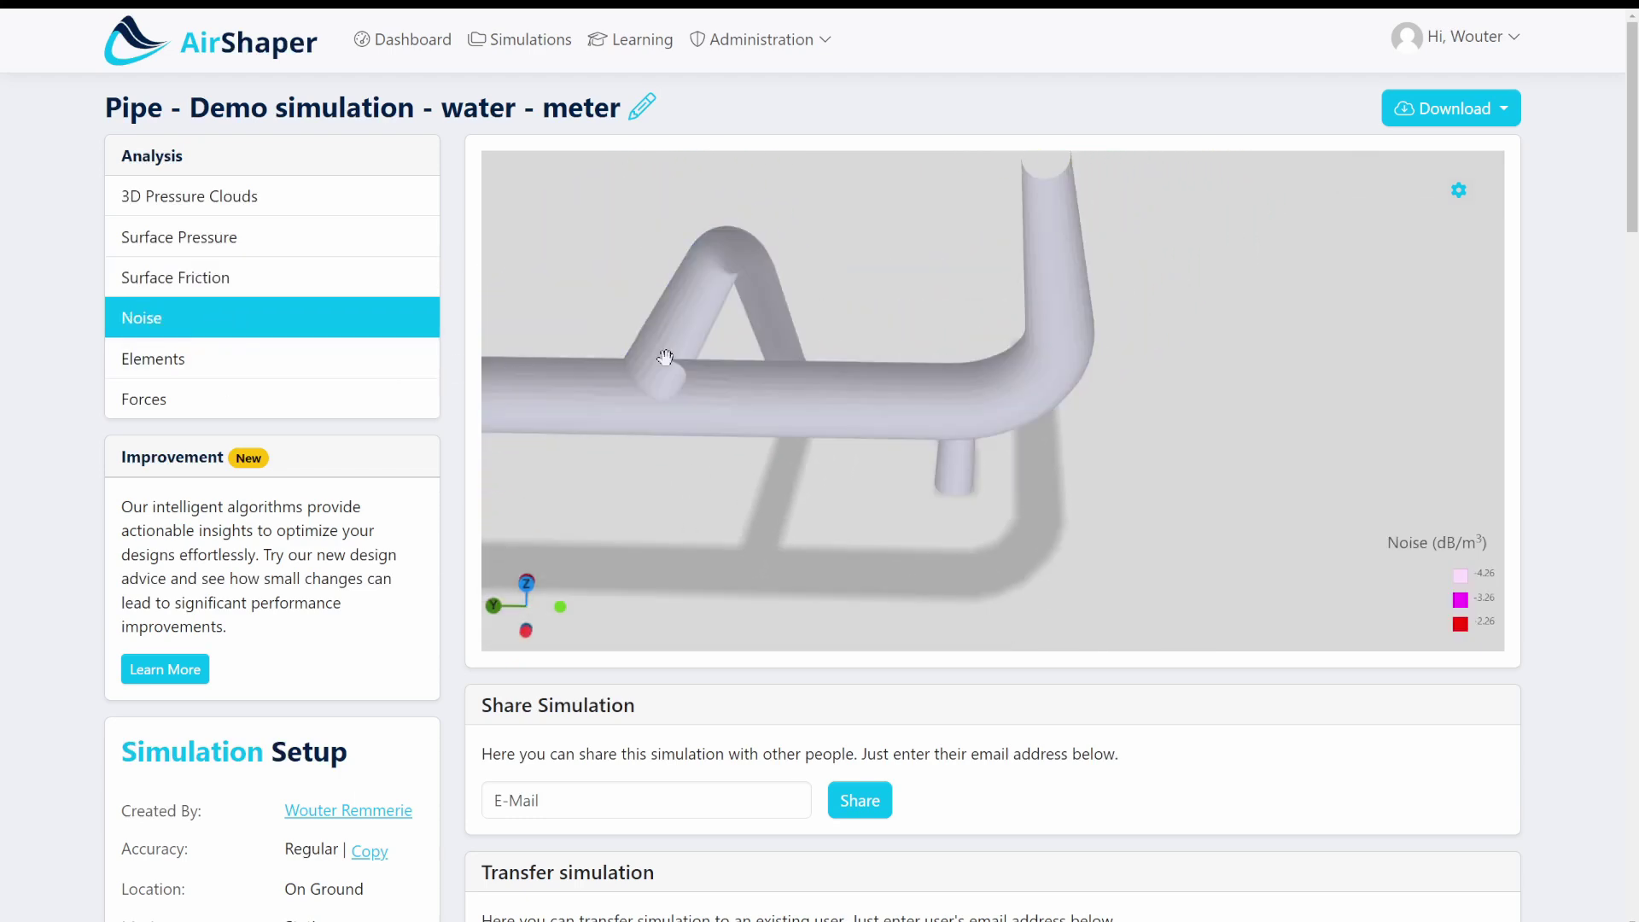
{"action": "left_click", "coordinate": [209, 360]}
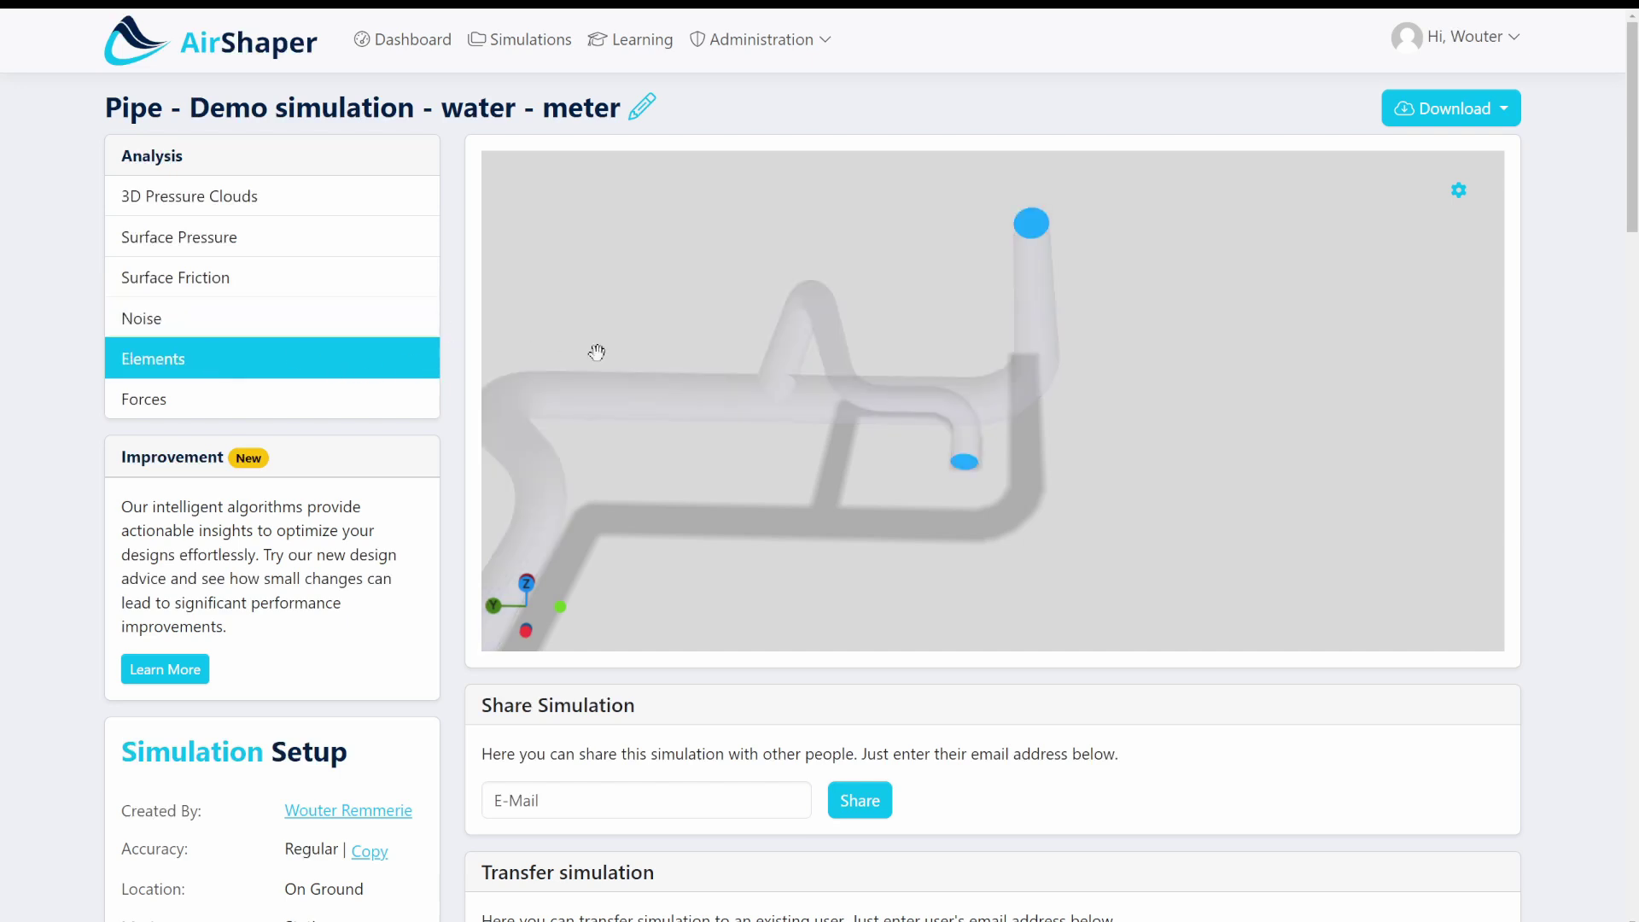
{"action": "left_click_drag", "start_coordinate": [597, 352], "coordinate": [840, 343]}
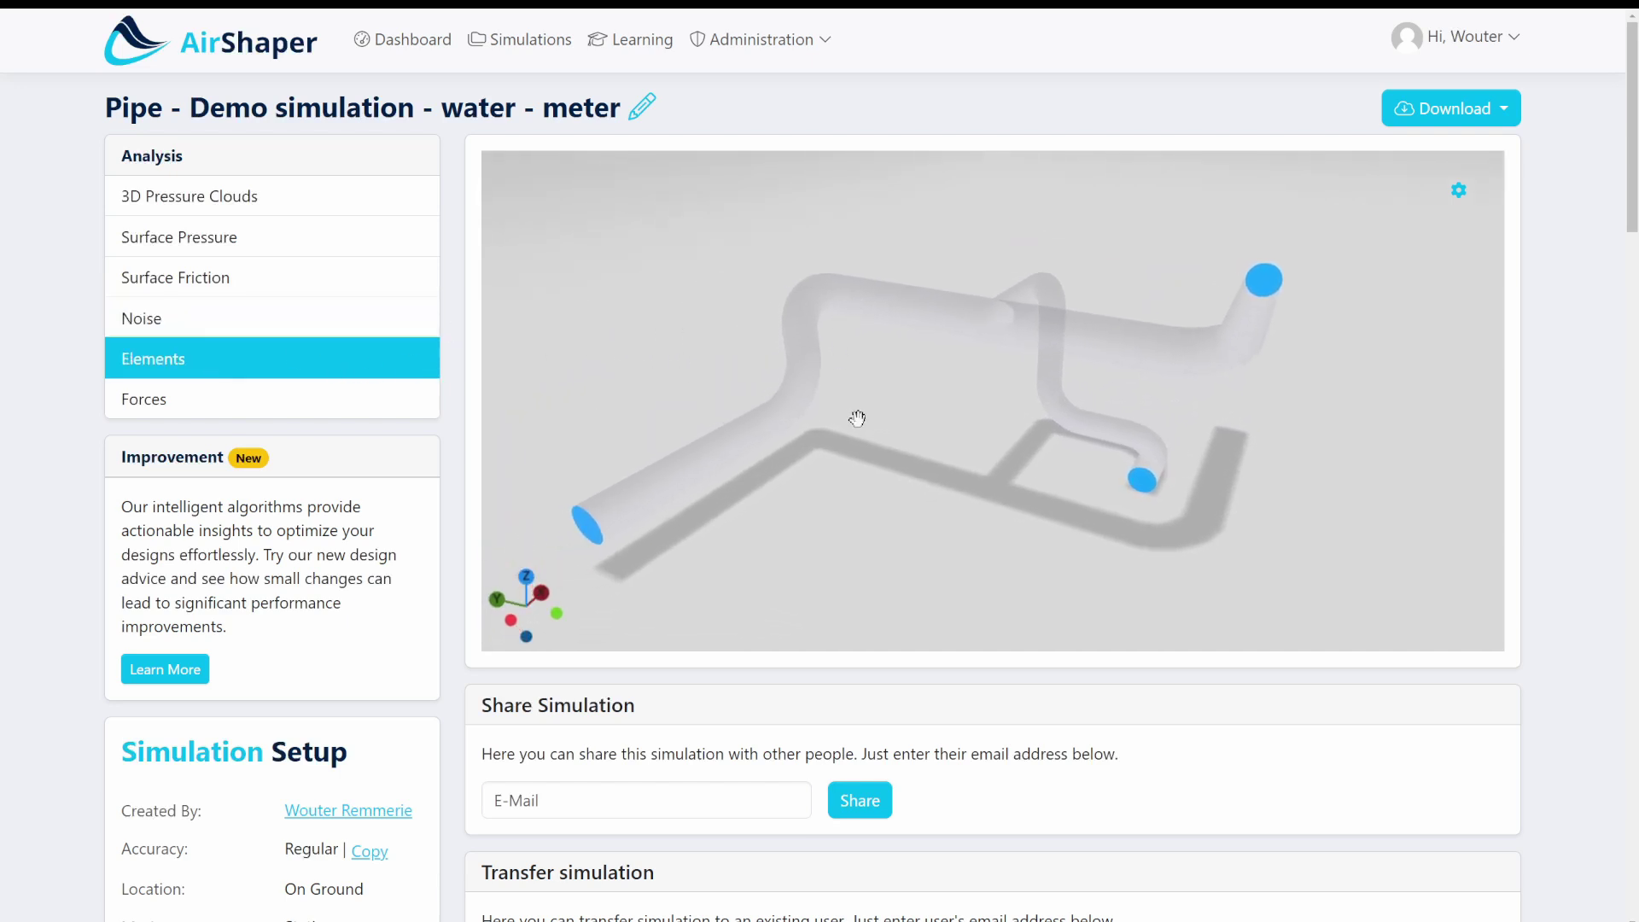
{"action": "right_click_drag", "start_coordinate": [855, 419], "coordinate": [882, 362]}
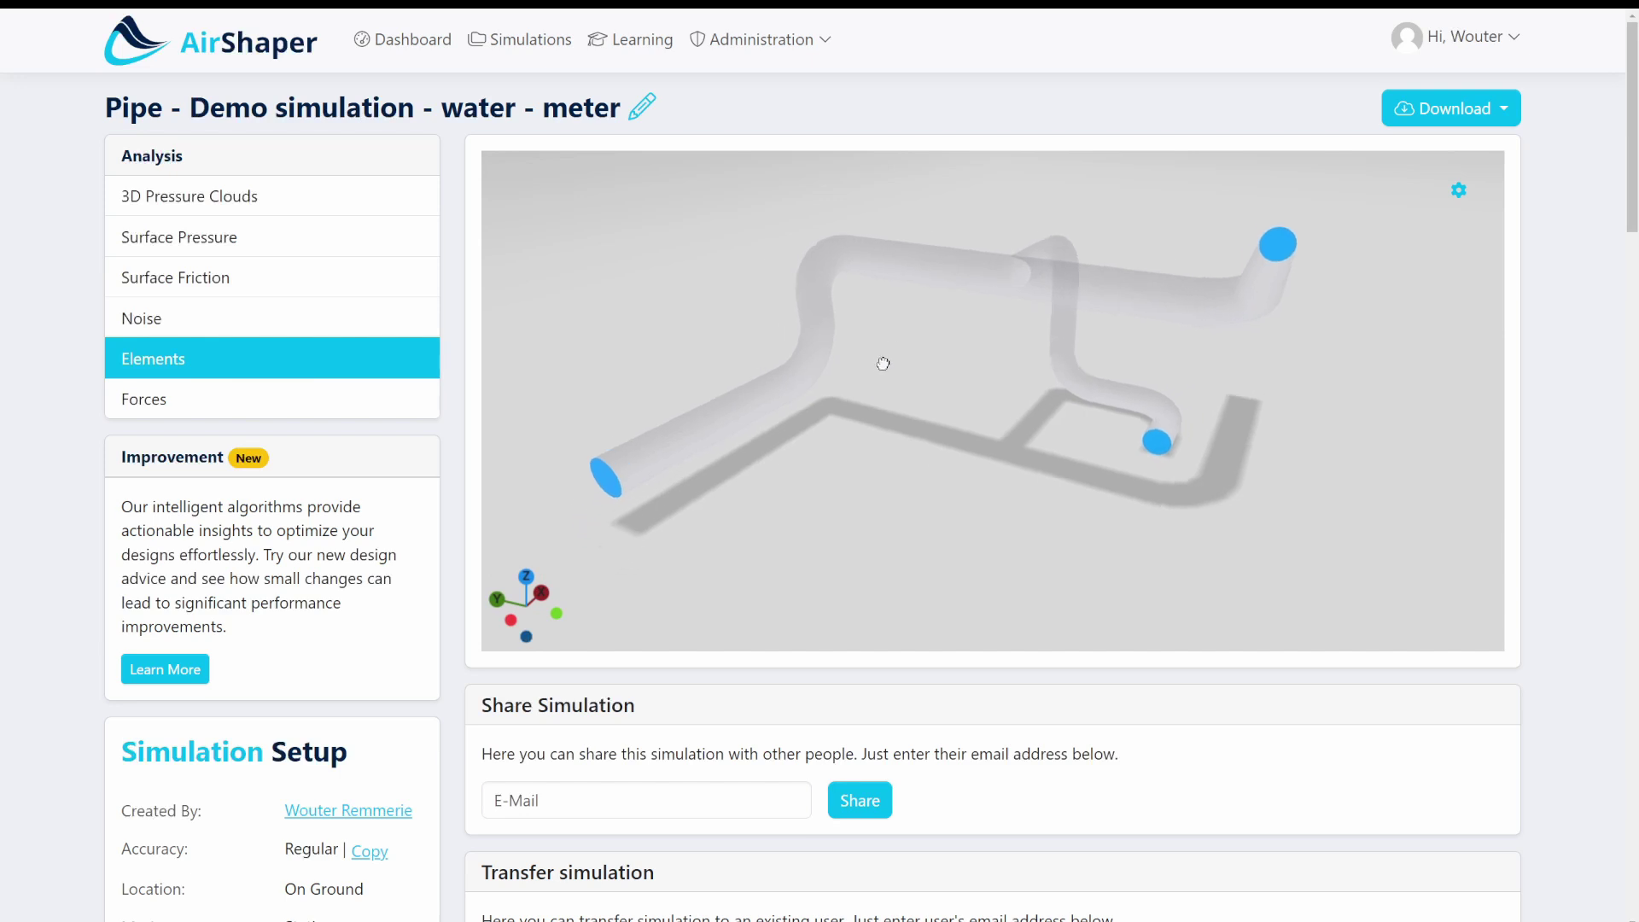
- Show the streamlines and read the flow values for the main inlet, the side-branch outlet and the main outlet in turn
{"action": "left_click", "coordinate": [627, 461]}
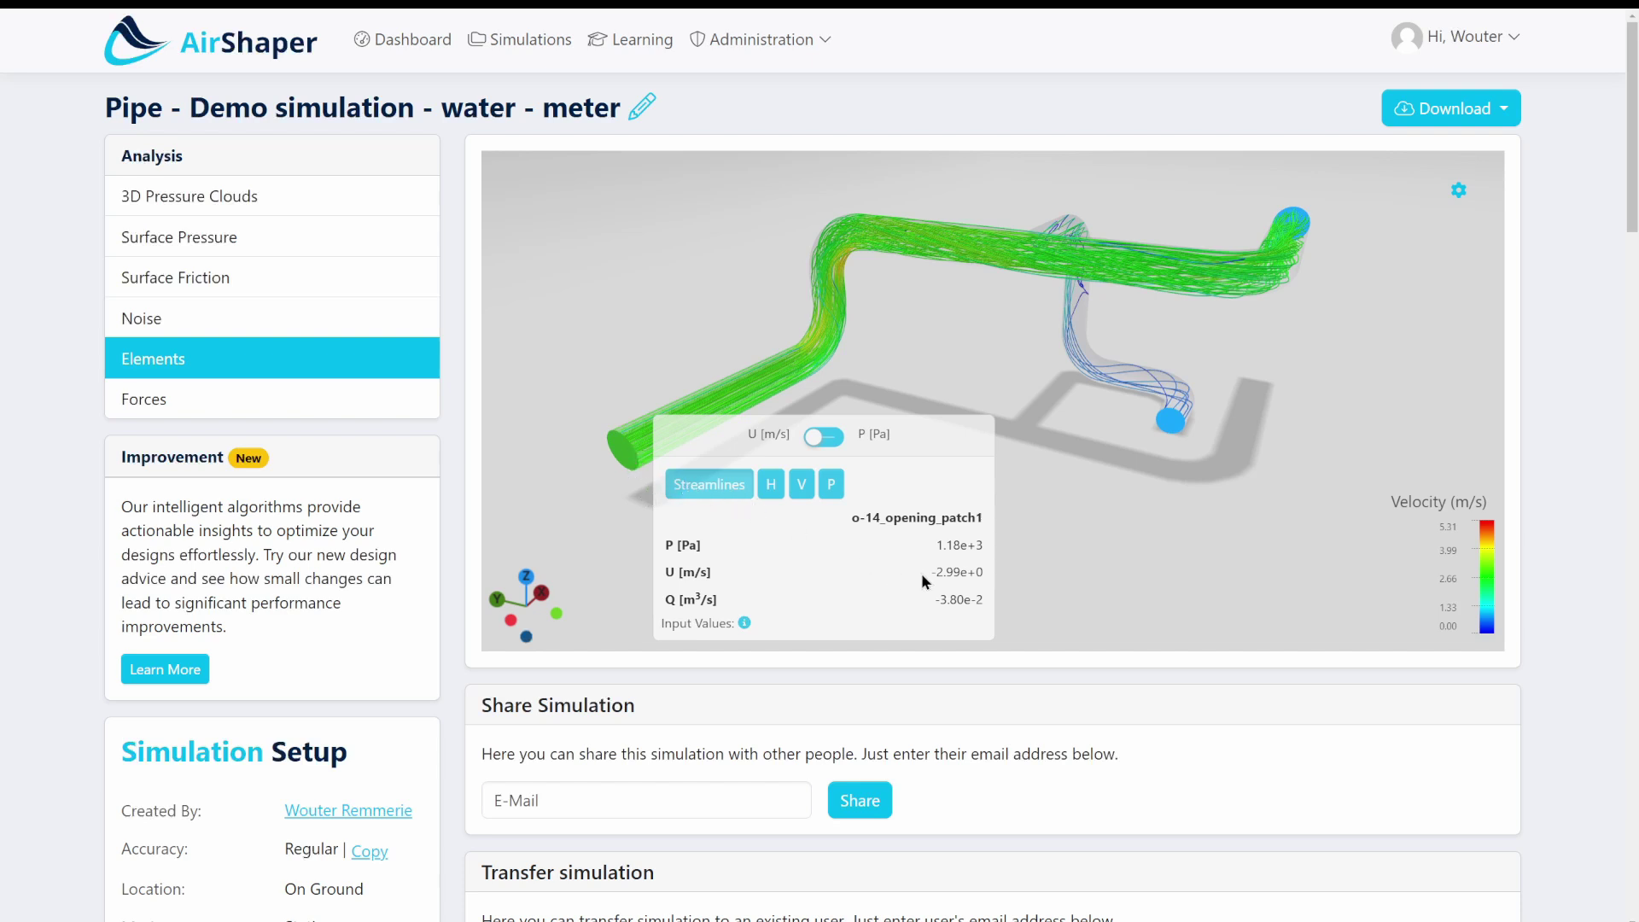
{"action": "left_click_drag", "start_coordinate": [932, 573], "coordinate": [982, 575]}
{"action": "left_click", "coordinate": [943, 590]}
{"action": "left_click", "coordinate": [1161, 424]}
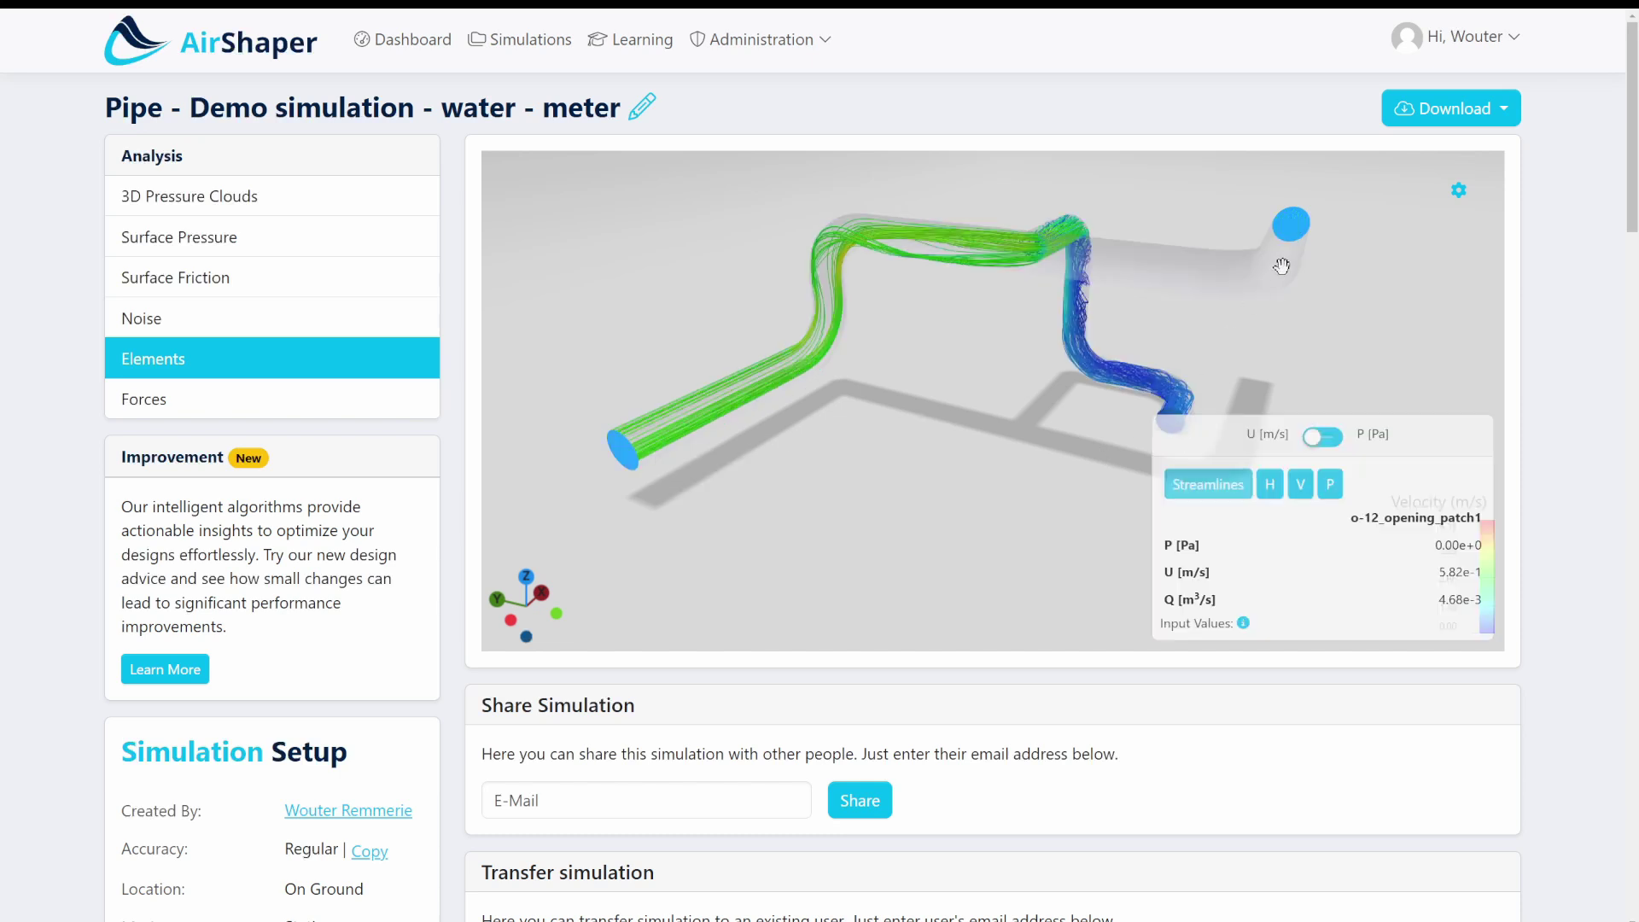
{"action": "left_click", "coordinate": [1298, 225]}
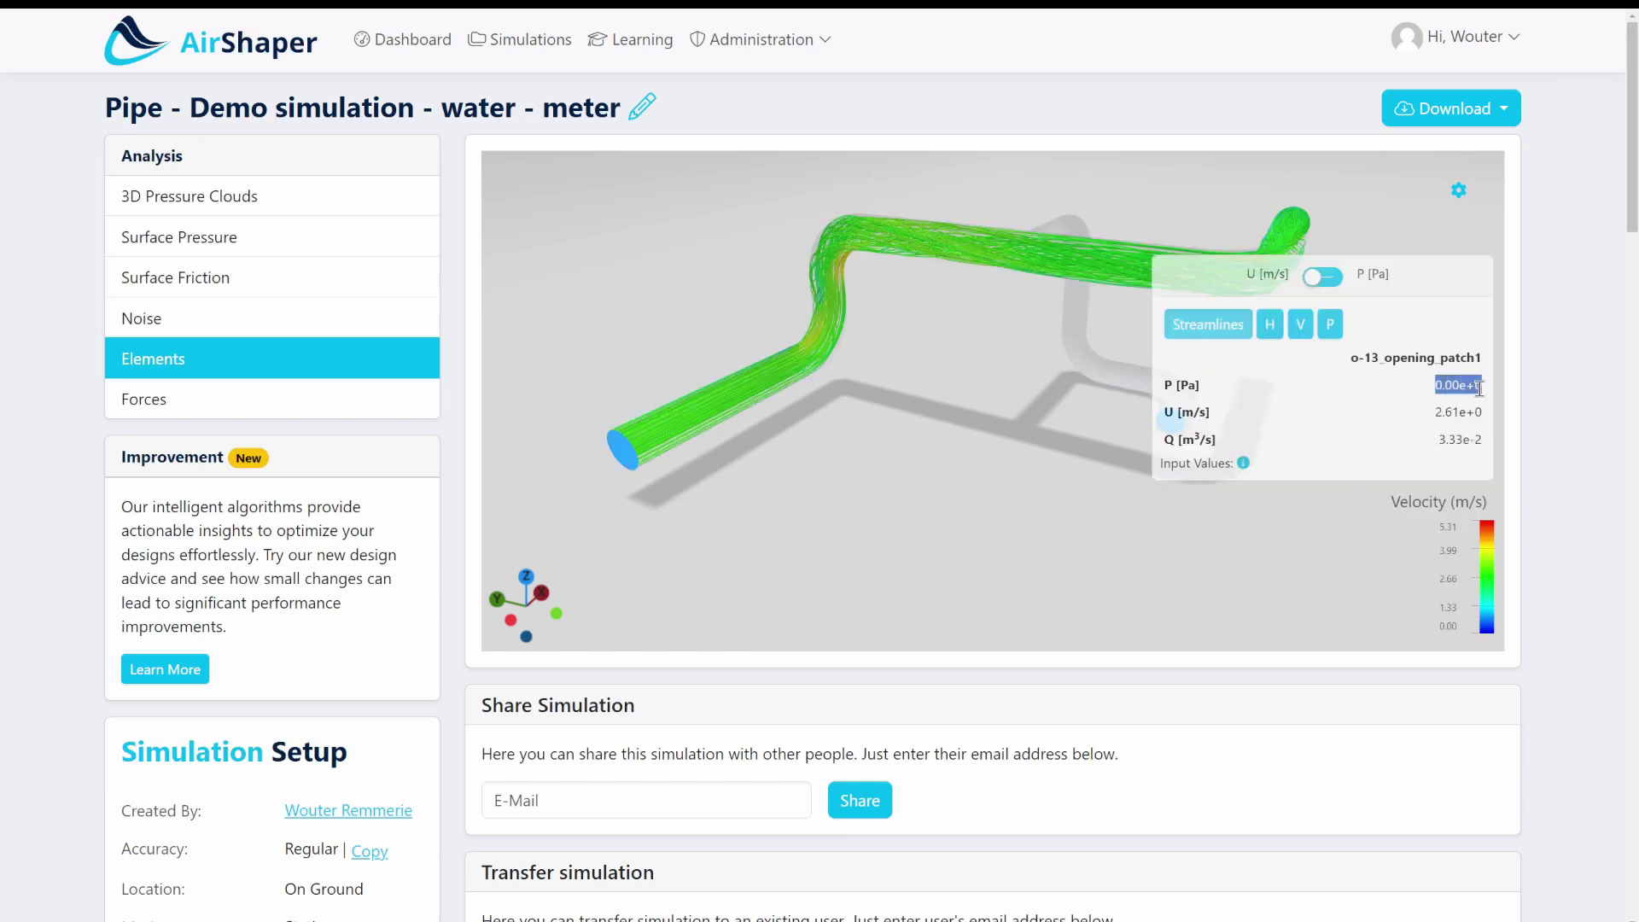
- Return to the main inlet's streamlines, read its pressure and examine how the flow splits at the branch
{"action": "left_click", "coordinate": [622, 450]}
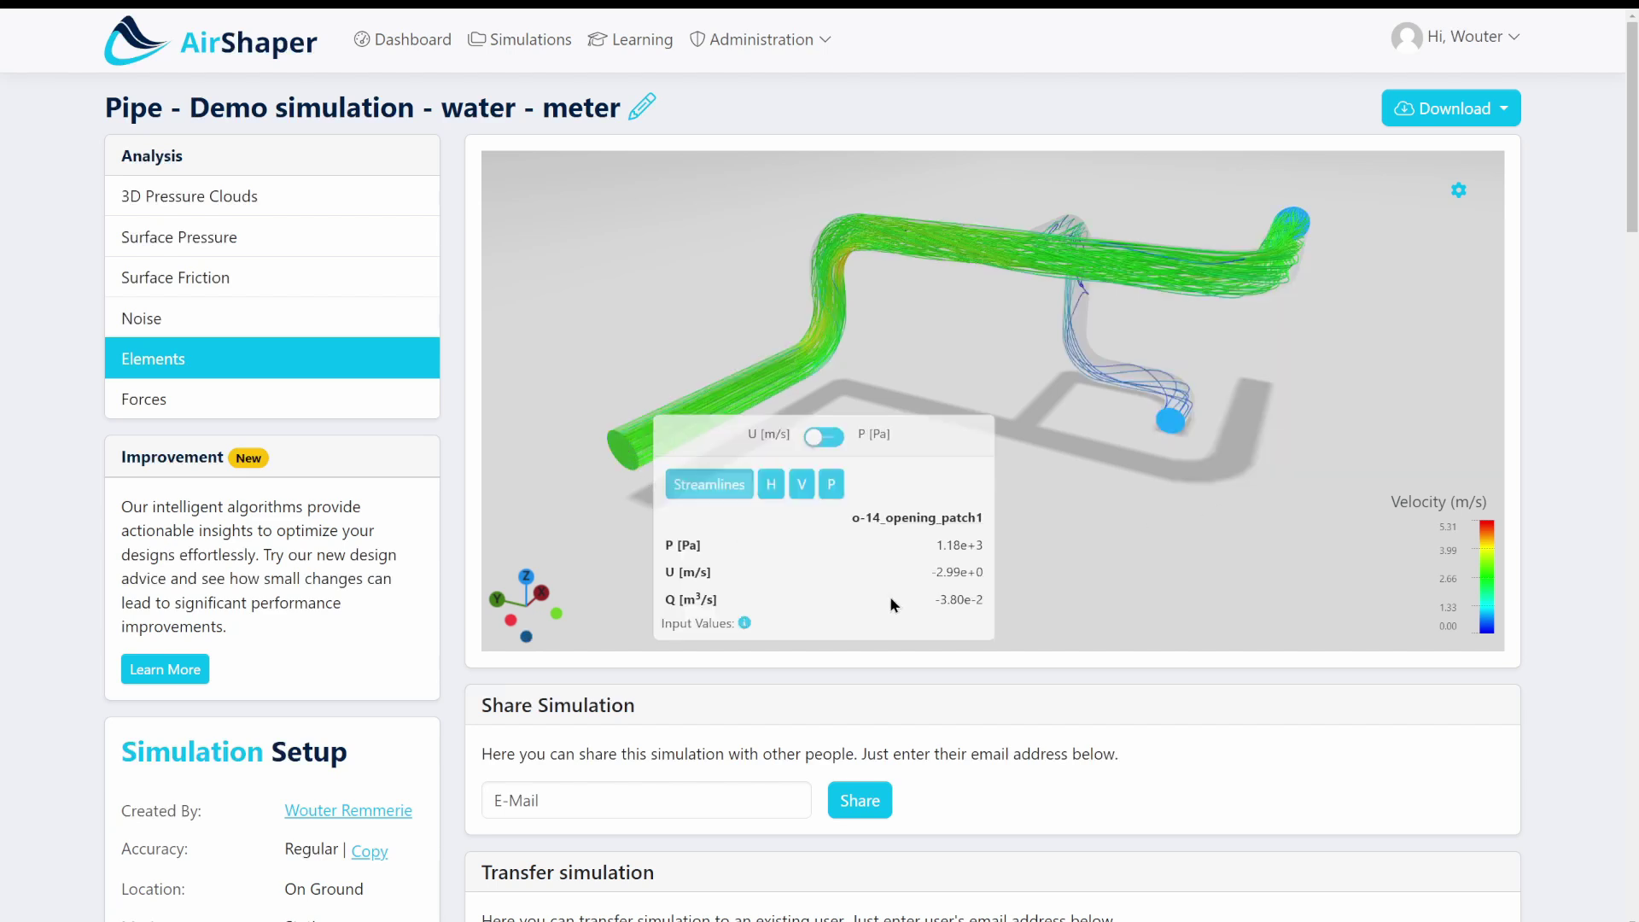
{"action": "left_click_drag", "start_coordinate": [938, 545], "coordinate": [975, 547]}
{"action": "left_click", "coordinate": [937, 555]}
{"action": "left_click_drag", "start_coordinate": [934, 551], "coordinate": [981, 543]}
{"action": "left_click", "coordinate": [978, 545]}
{"action": "scroll", "coordinate": [980, 266], "scroll_direction": "up", "scroll_amount": 5}
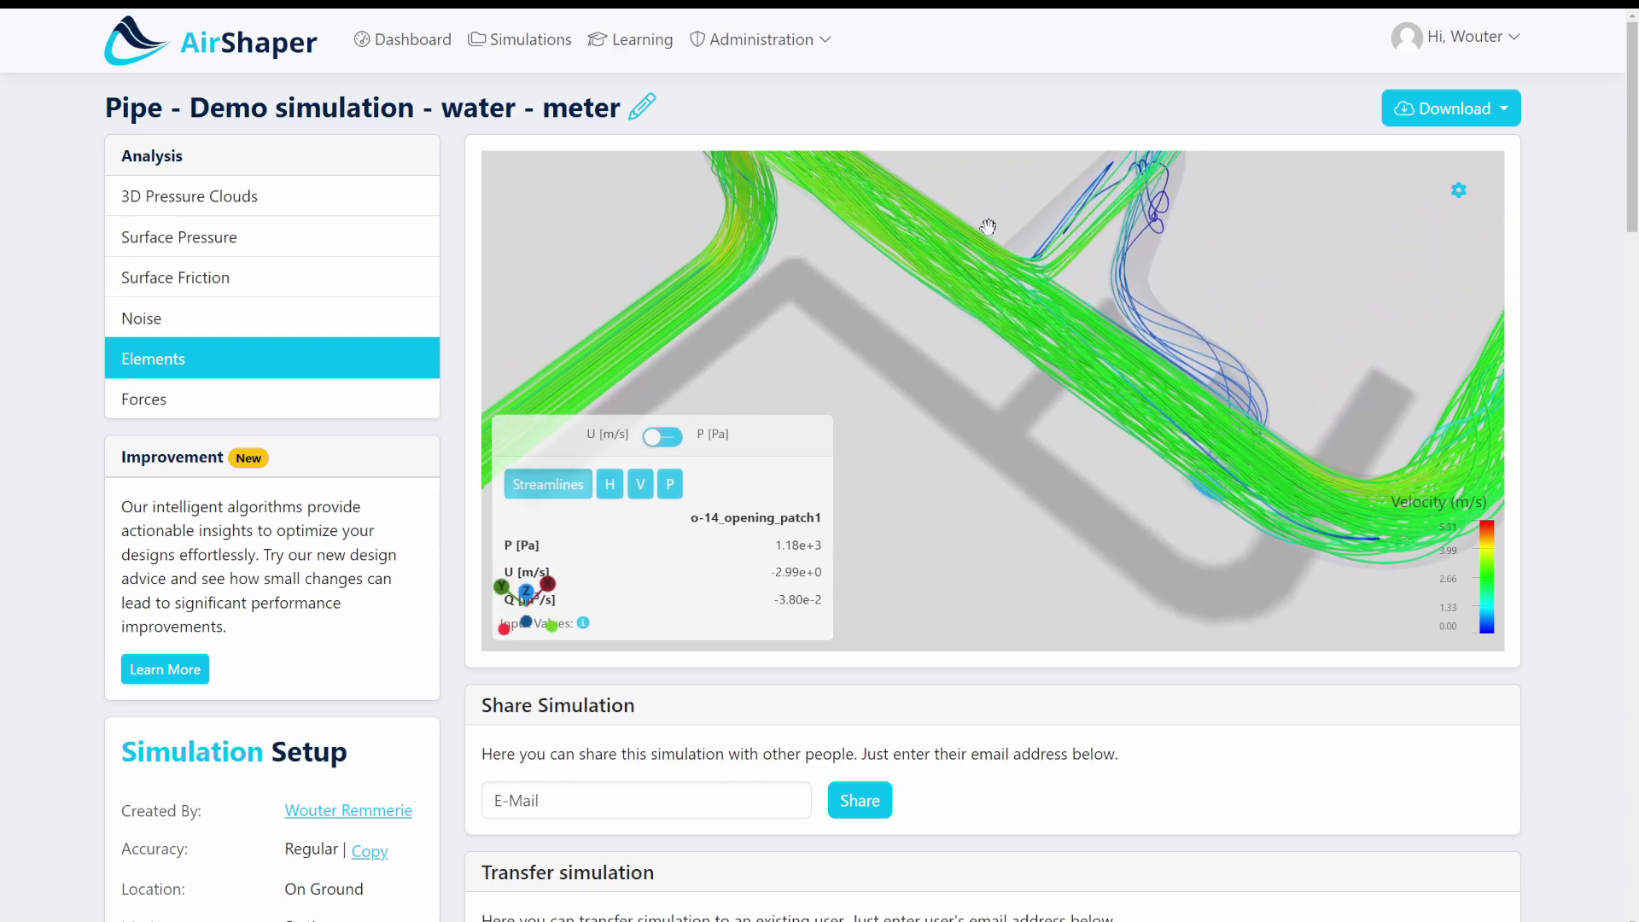
{"action": "scroll", "coordinate": [1114, 416], "scroll_direction": "down", "scroll_amount": 5}
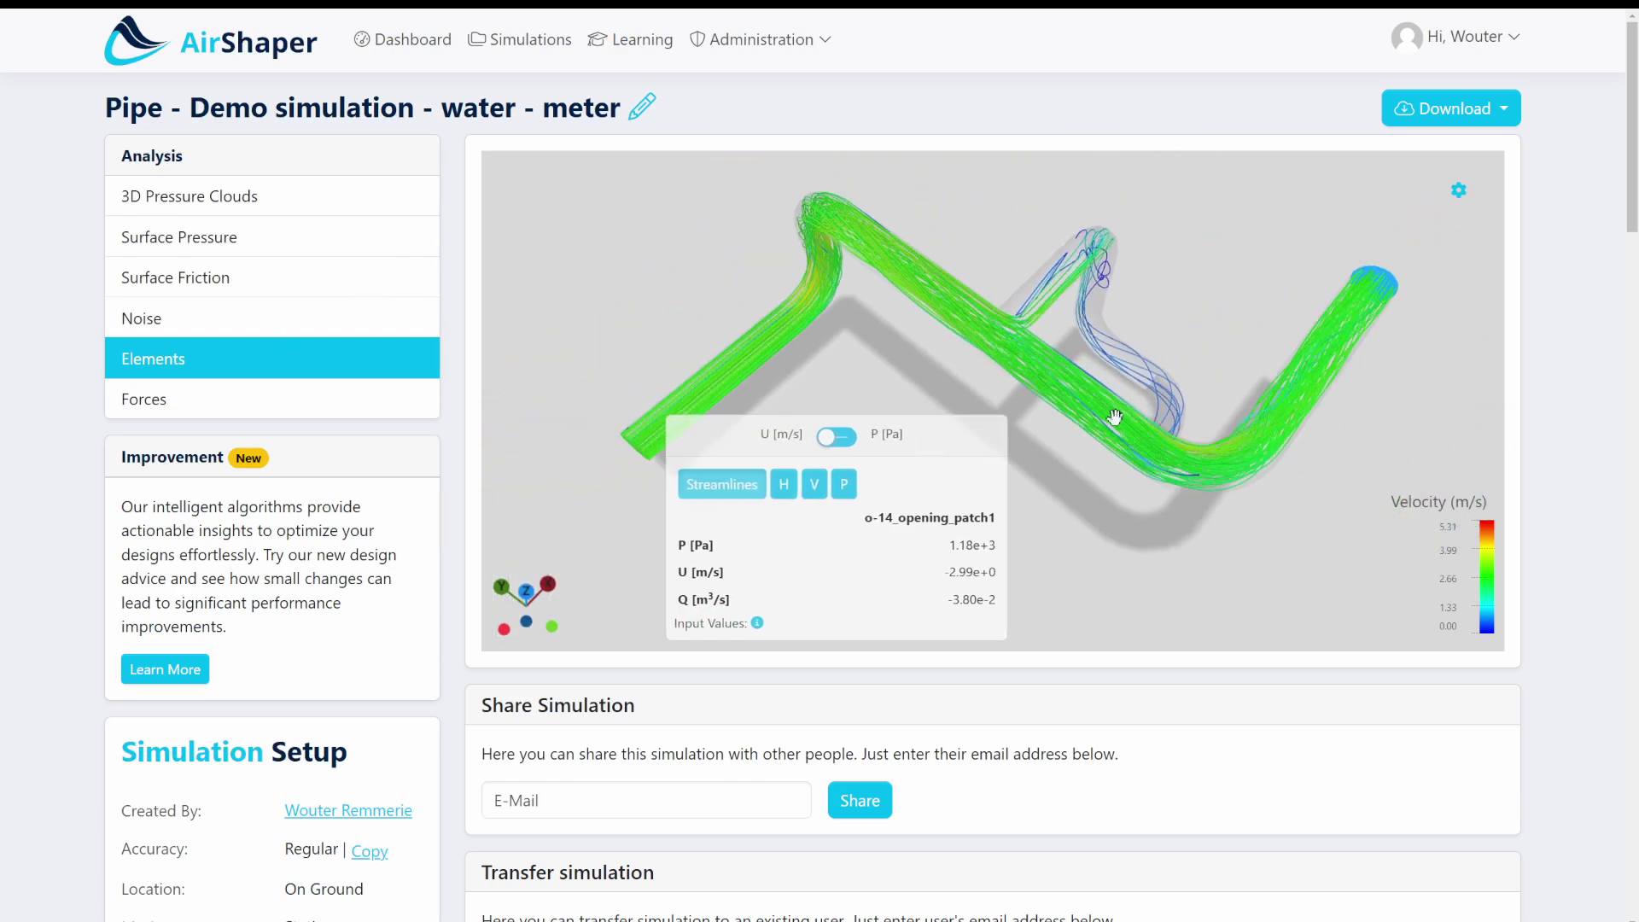
{"action": "left_click_drag", "start_coordinate": [1115, 417], "coordinate": [1128, 343]}
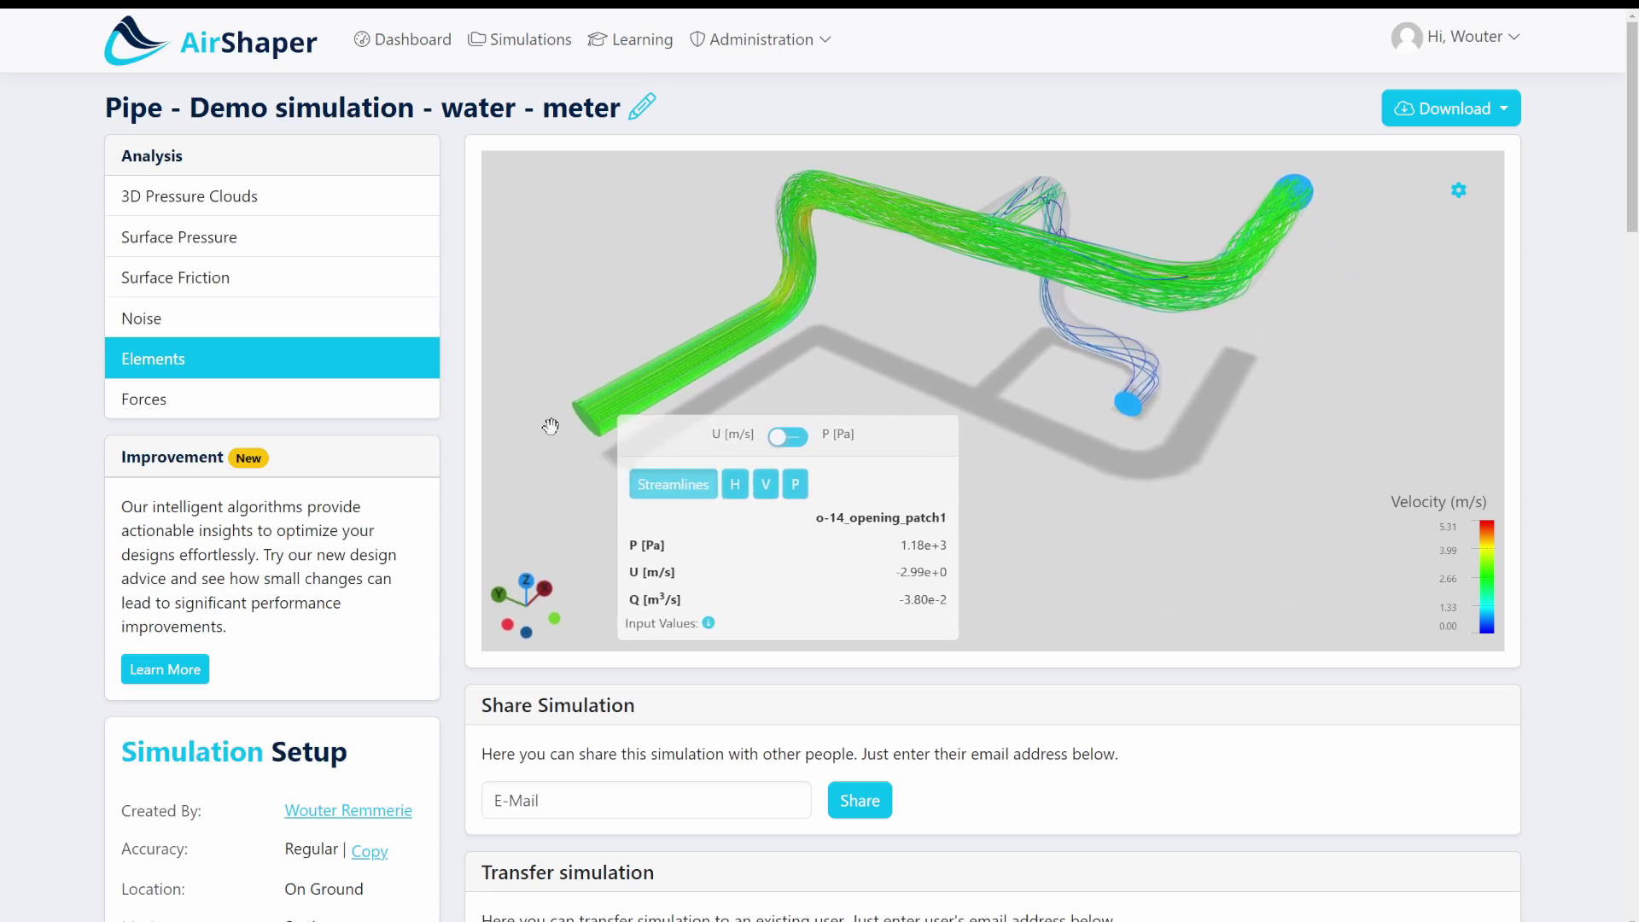
- Examine the side-branch outlet's streamlines from both ends of the pipe, and compare its flow rate with the main inlet's
{"action": "left_click", "coordinate": [1130, 403]}
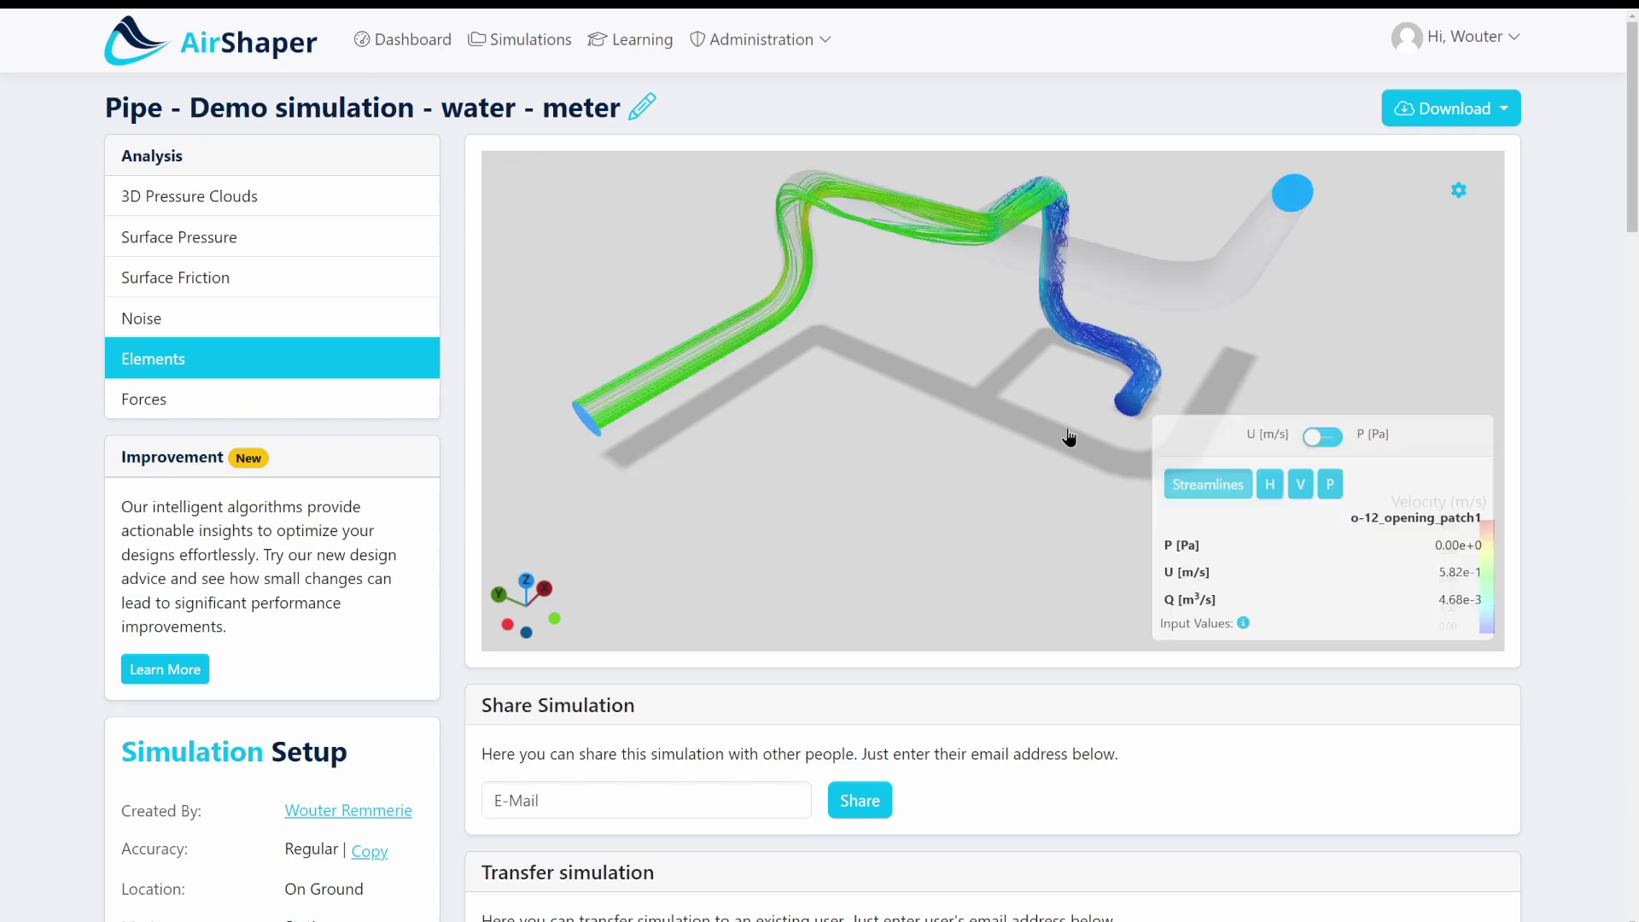
{"action": "scroll", "coordinate": [1067, 409], "scroll_direction": "up", "scroll_amount": 3}
{"action": "left_click_drag", "start_coordinate": [1062, 384], "coordinate": [1009, 264]}
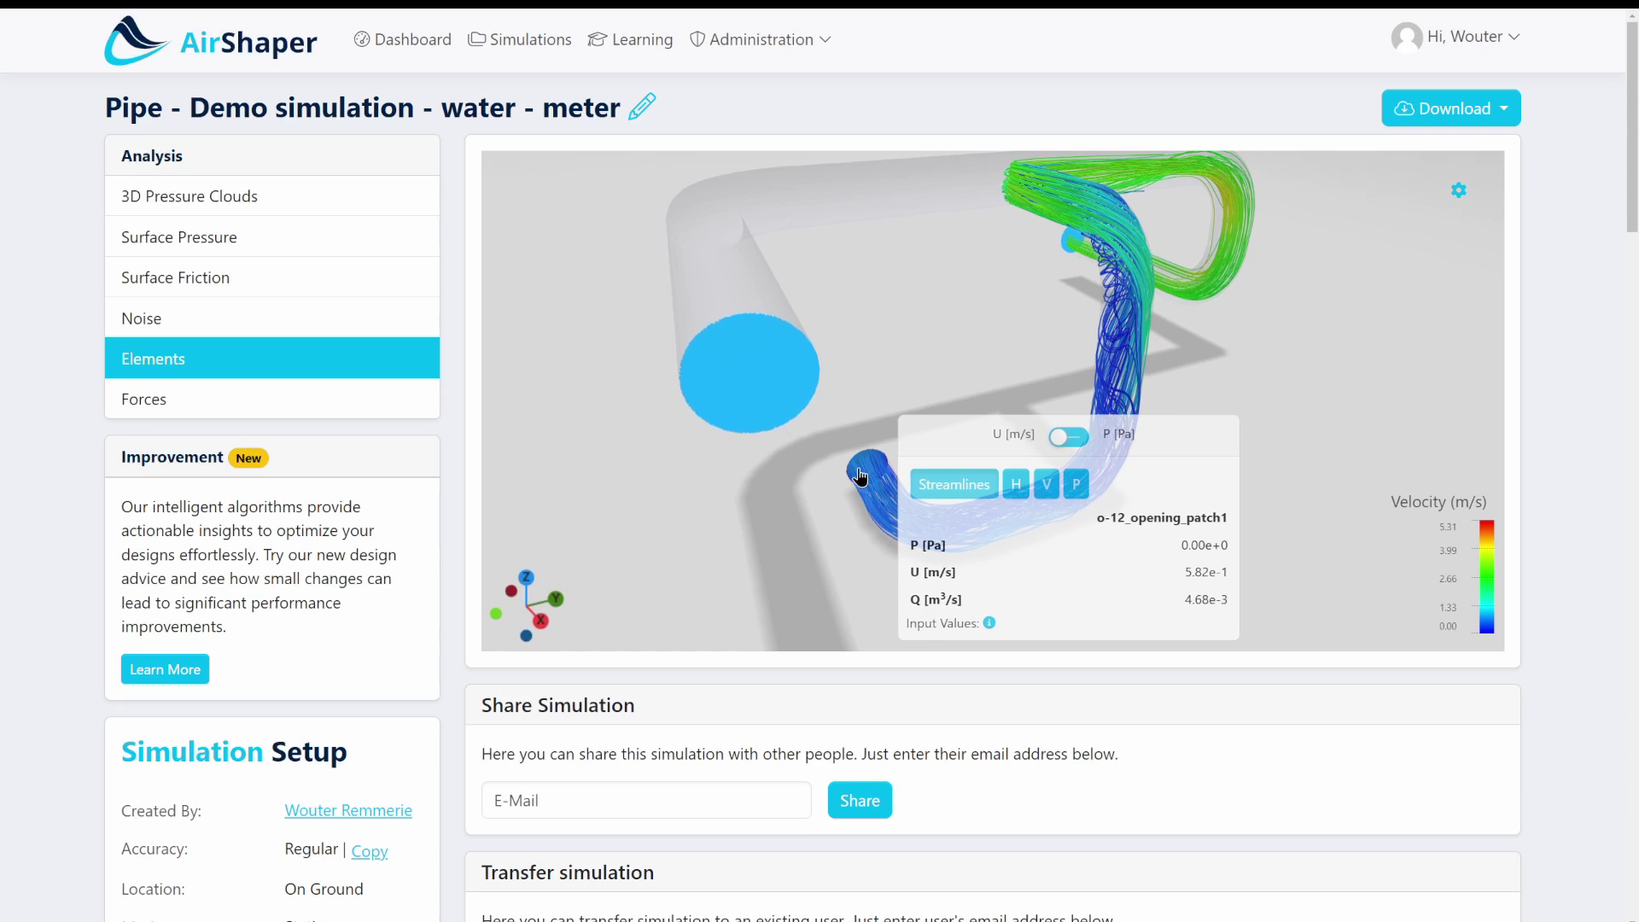
{"action": "left_click_drag", "start_coordinate": [951, 347], "coordinate": [1131, 369]}
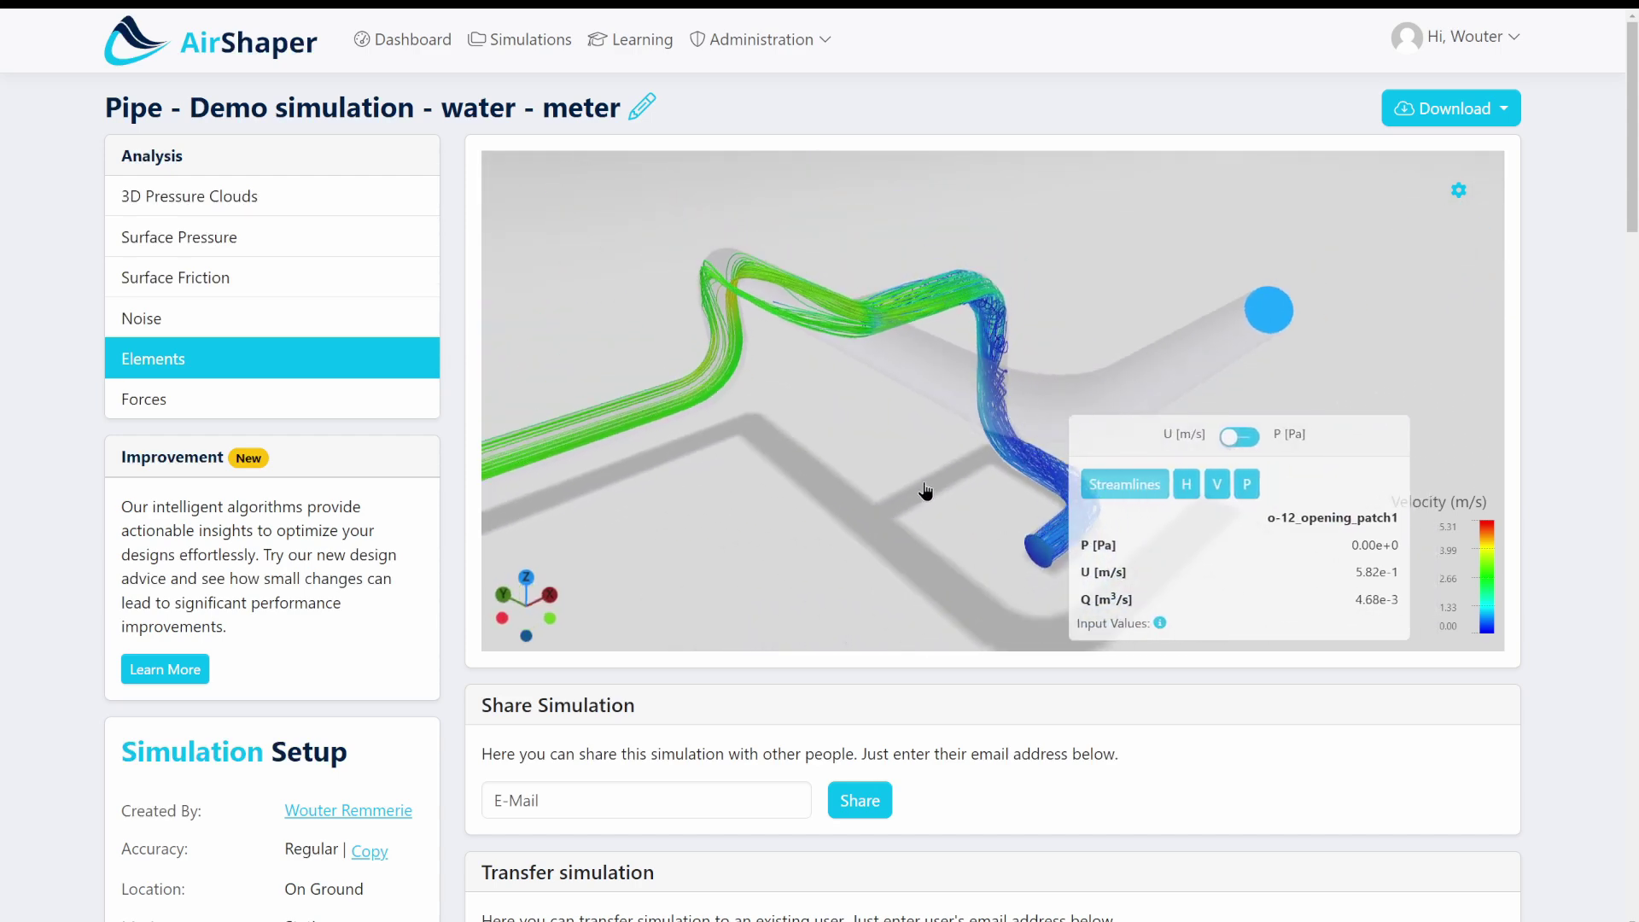
{"action": "scroll", "coordinate": [925, 492], "scroll_direction": "down", "scroll_amount": 3}
{"action": "left_click_drag", "start_coordinate": [751, 475], "coordinate": [596, 478]}
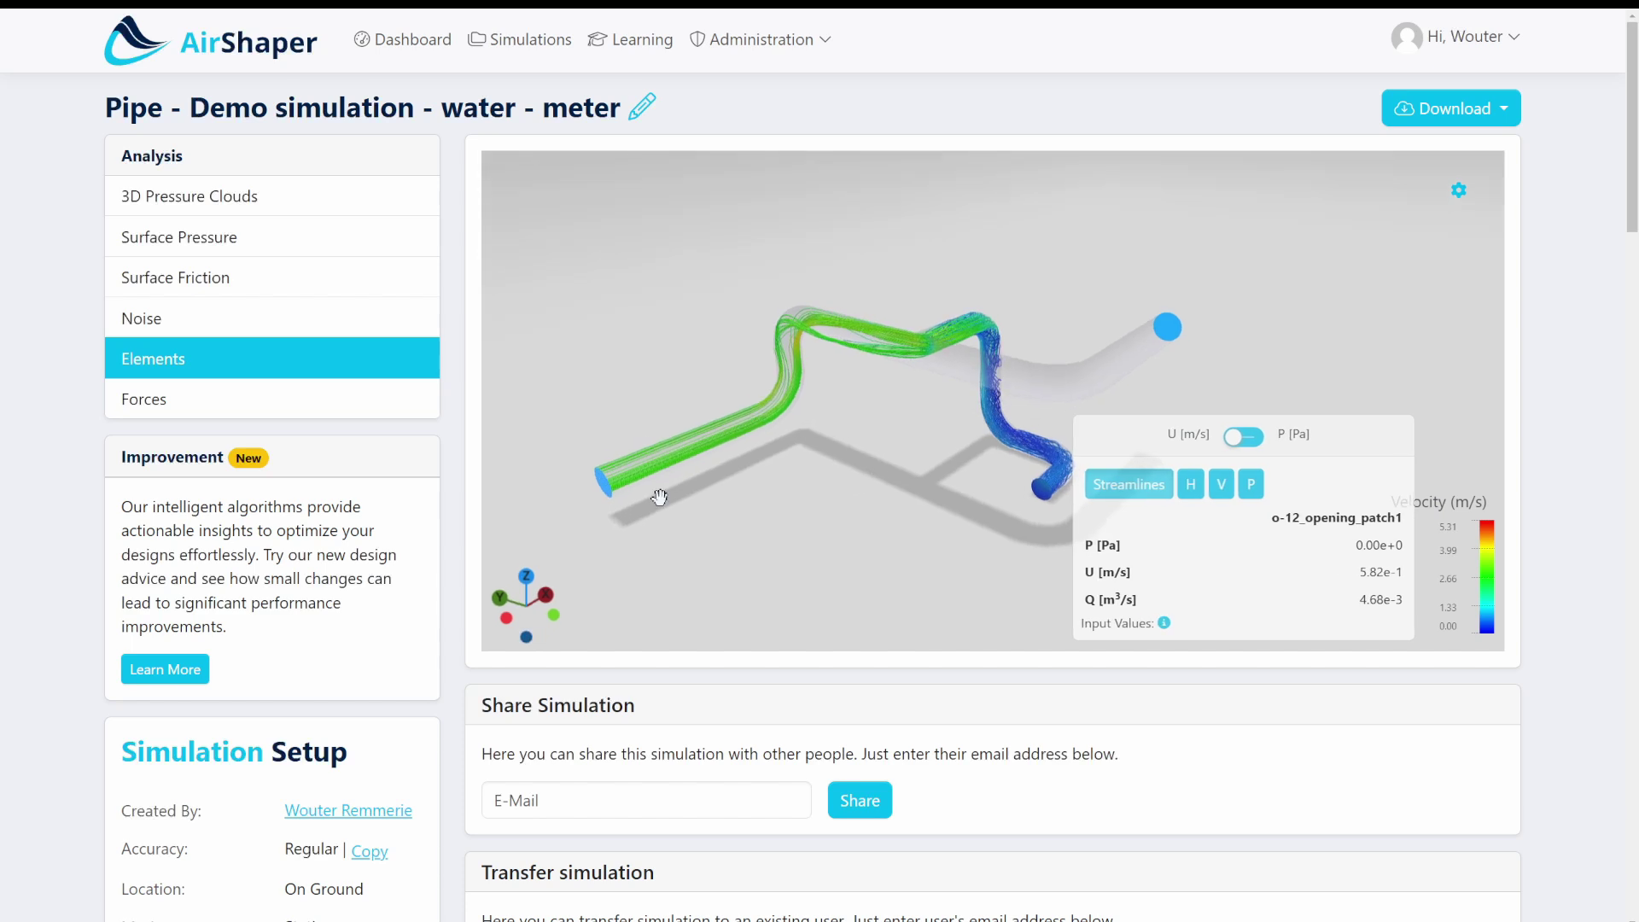
{"action": "left_click", "coordinate": [607, 492]}
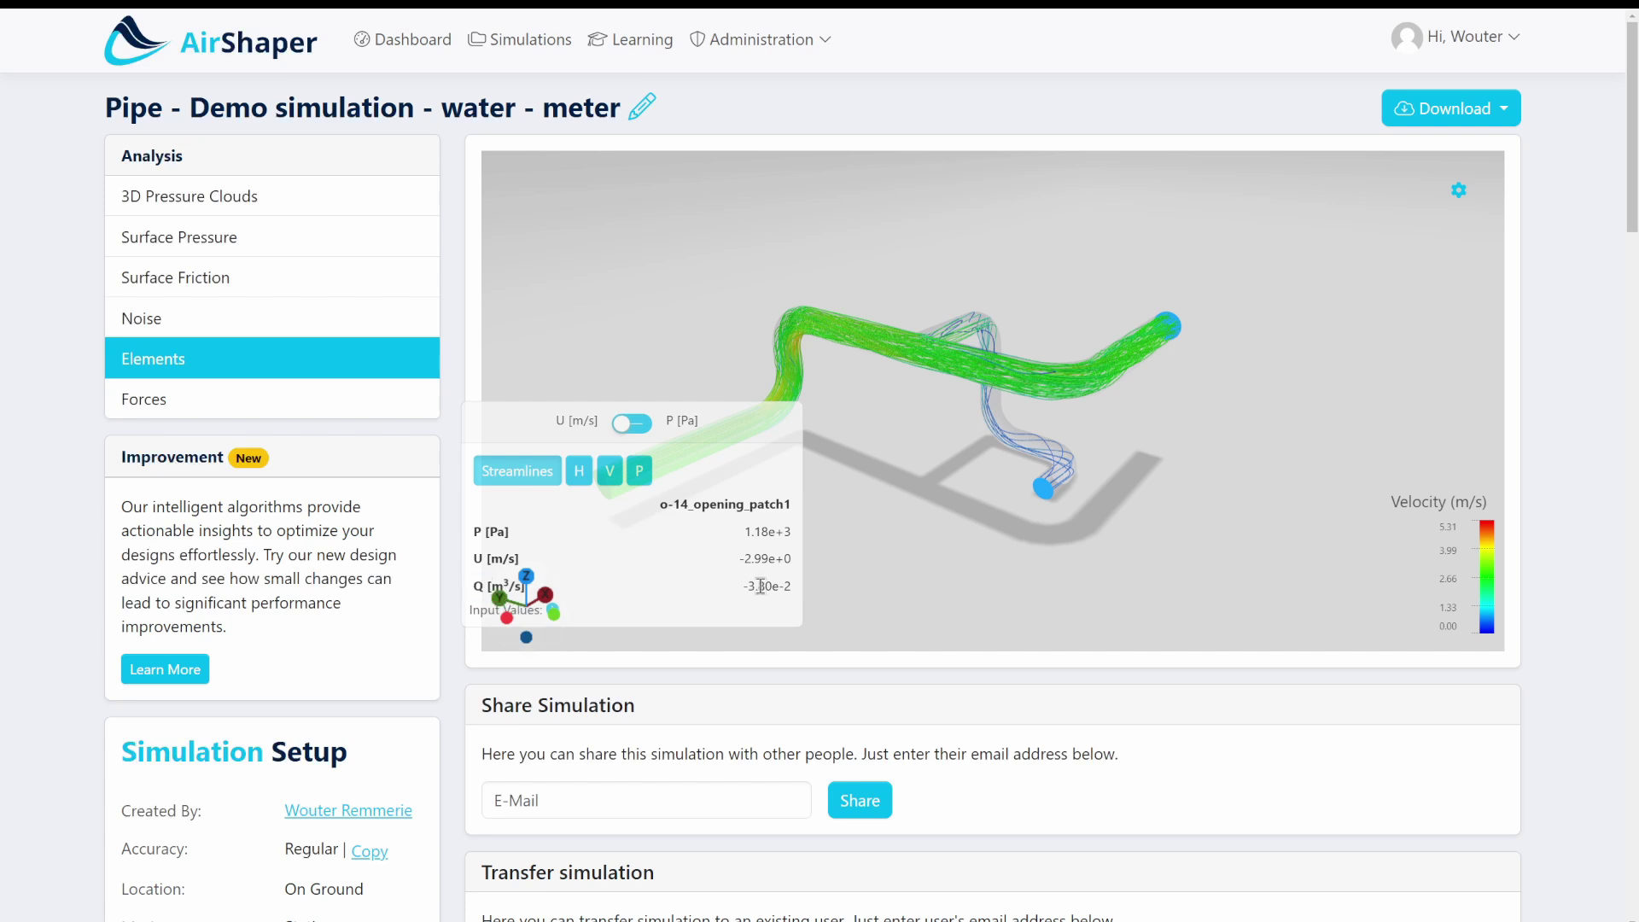
{"action": "left_click", "coordinate": [1043, 490]}
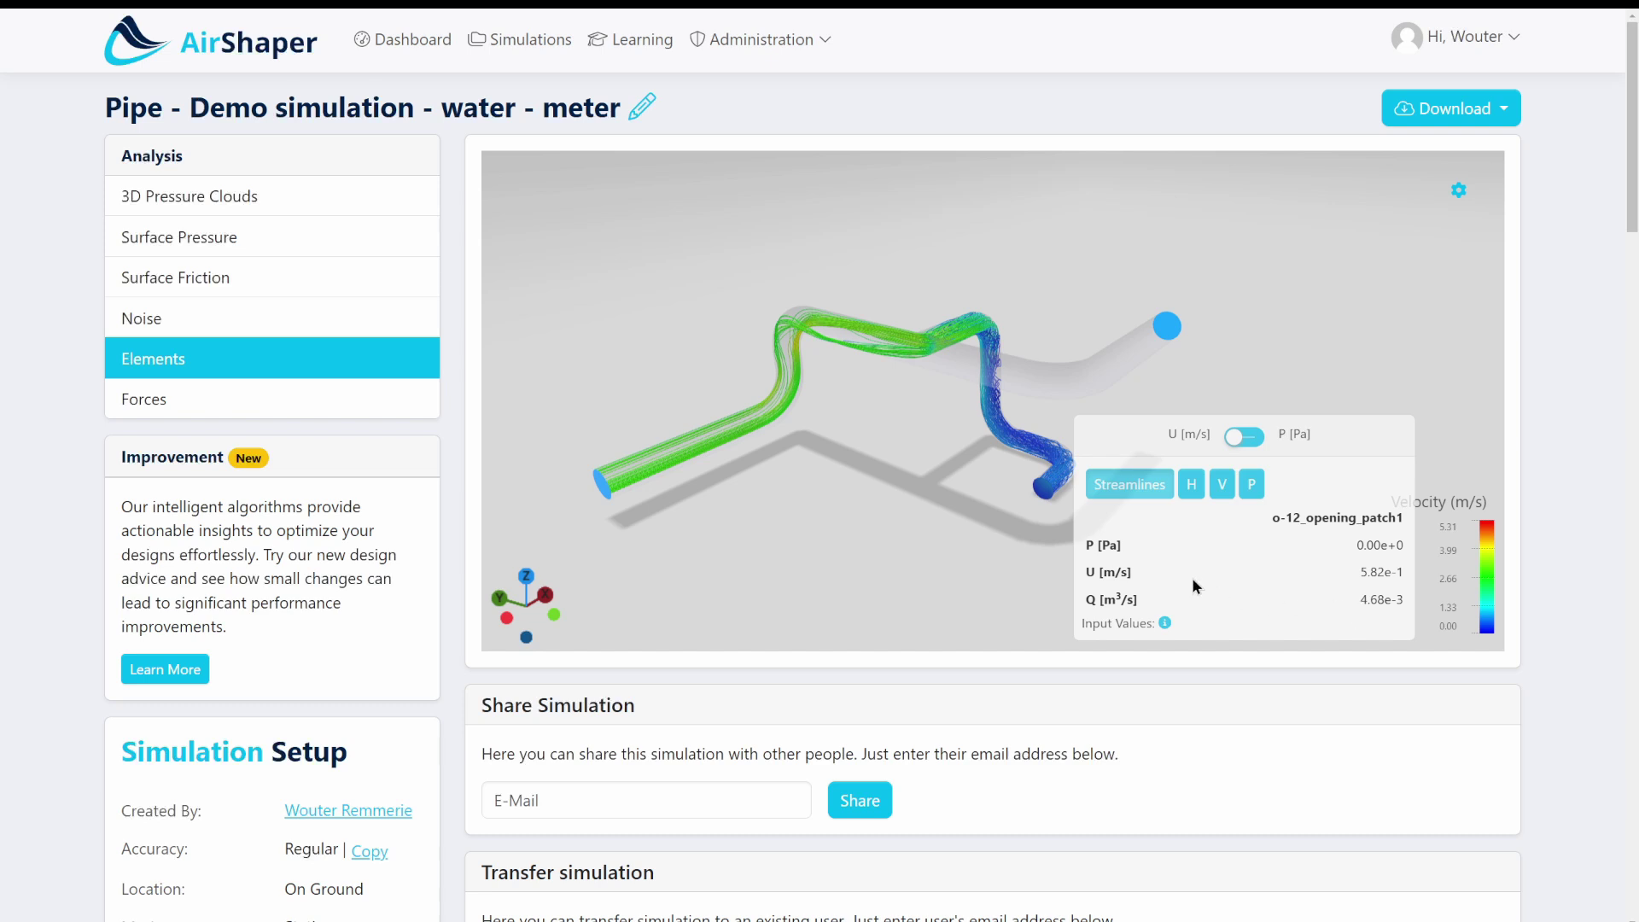
- Switch to the Calculator and enter the side-branch outlet's flow rate, 0,00468, as the number to divide
{"action": "left_click", "coordinate": [907, 910]}
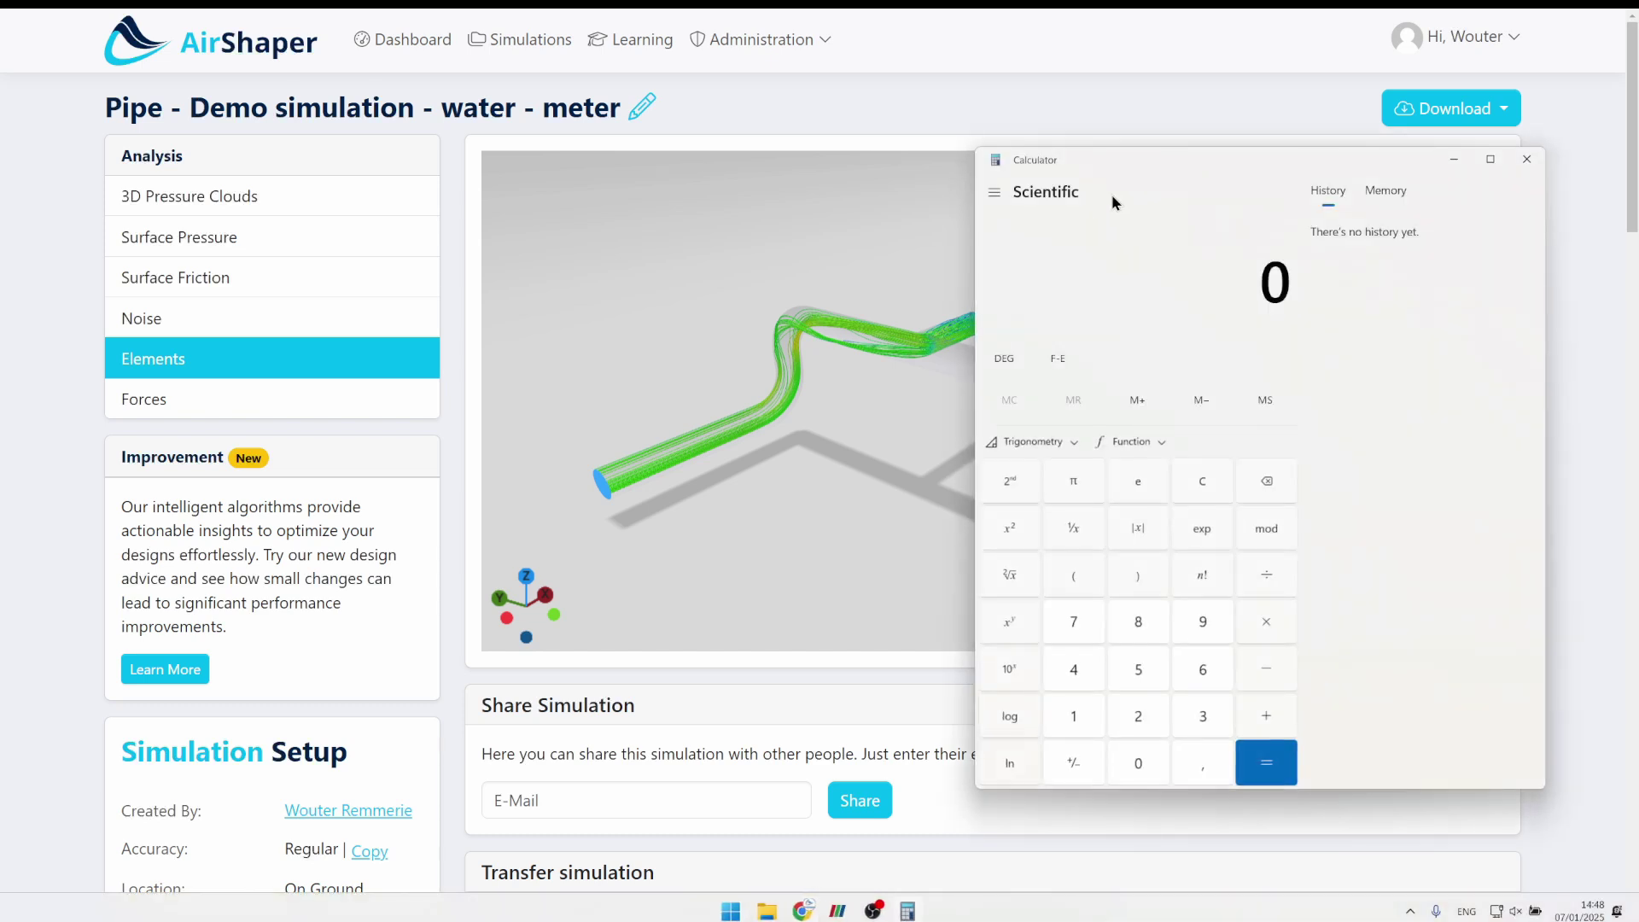
{"action": "left_click_drag", "start_coordinate": [1111, 175], "coordinate": [613, 217]}
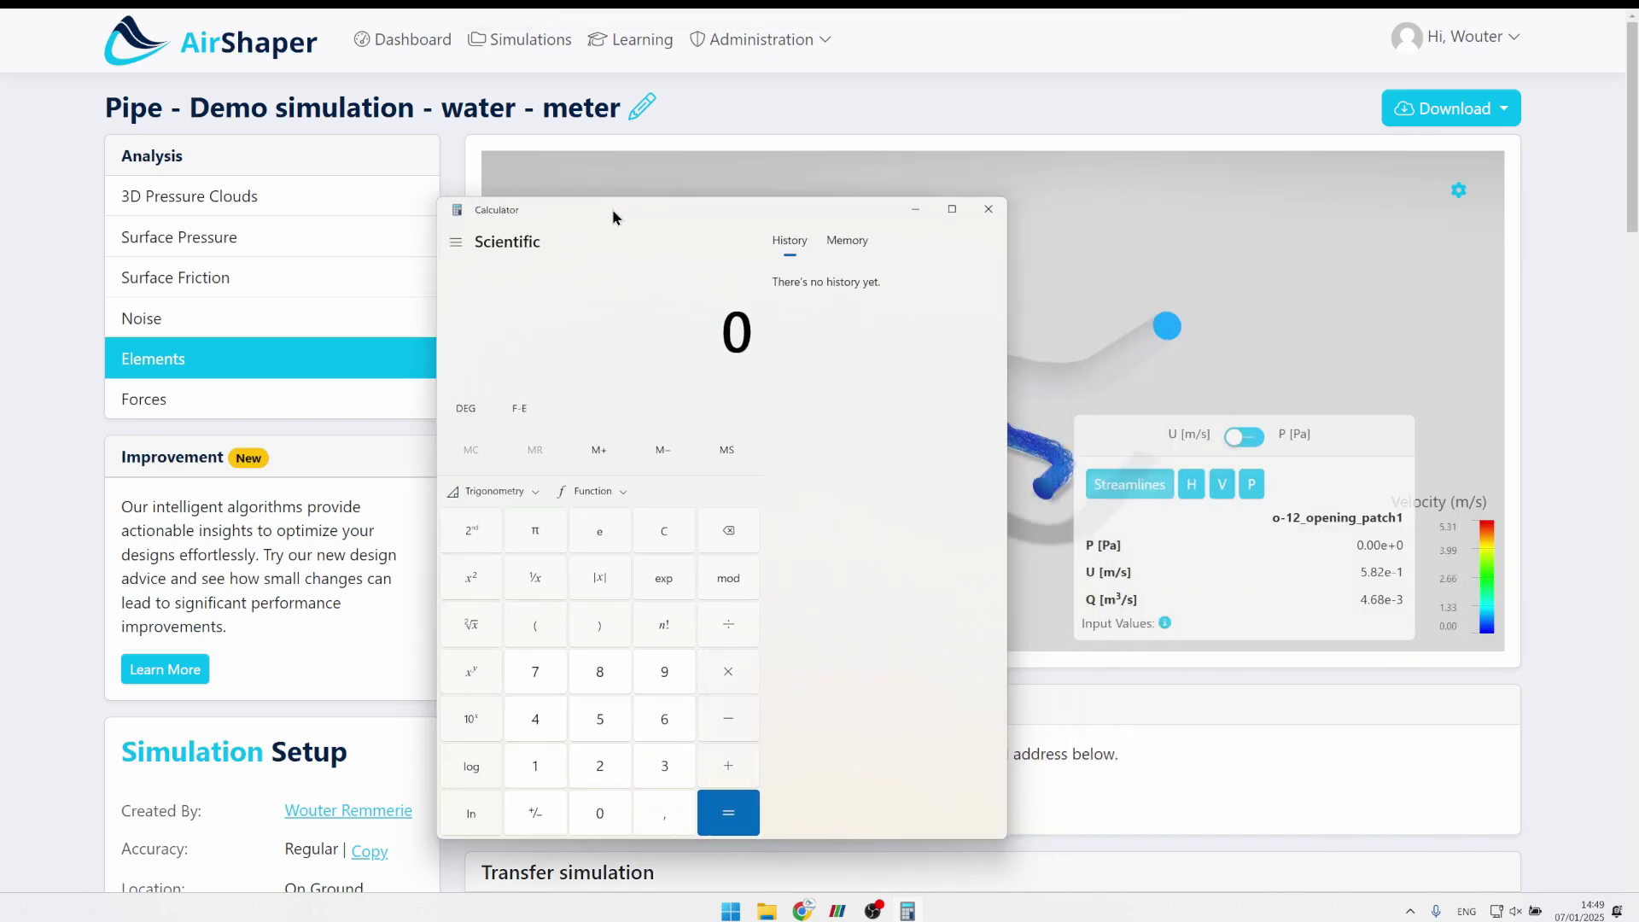
{"action": "type", "text": ",0"}
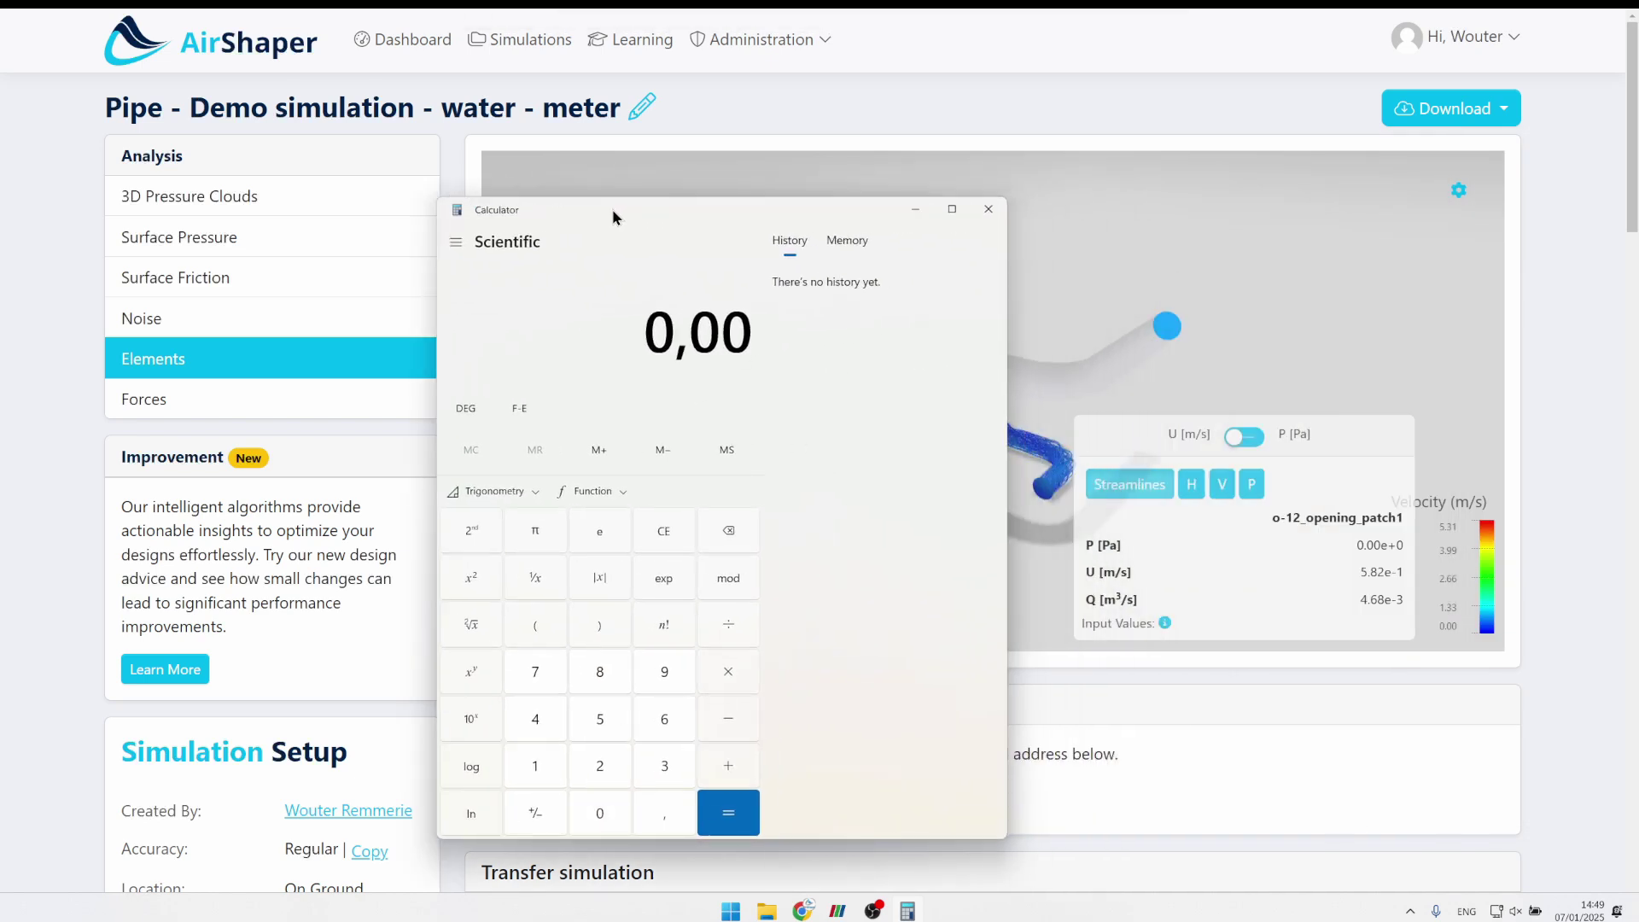
{"action": "type", "text": "468"}
{"action": "key", "text": "slash"}
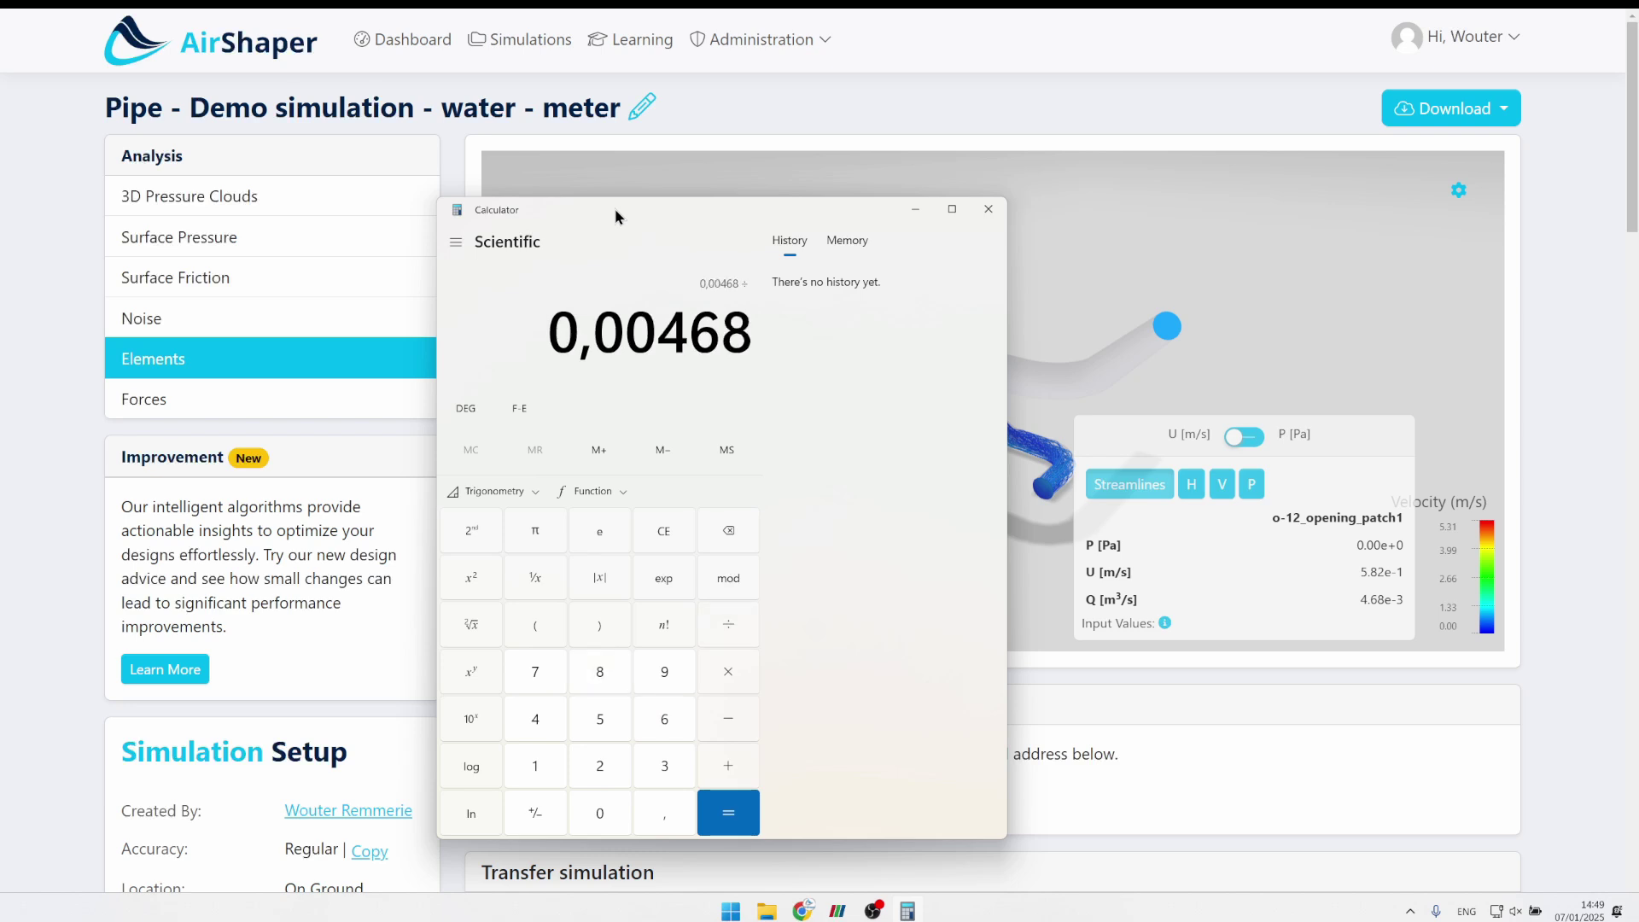
{"action": "left_click_drag", "start_coordinate": [614, 209], "coordinate": [855, 286]}
- Show the main inlet's flow values, divide by its flow rate of 0,038 in the Calculator, and close the Calculator
{"action": "left_click", "coordinate": [814, 118]}
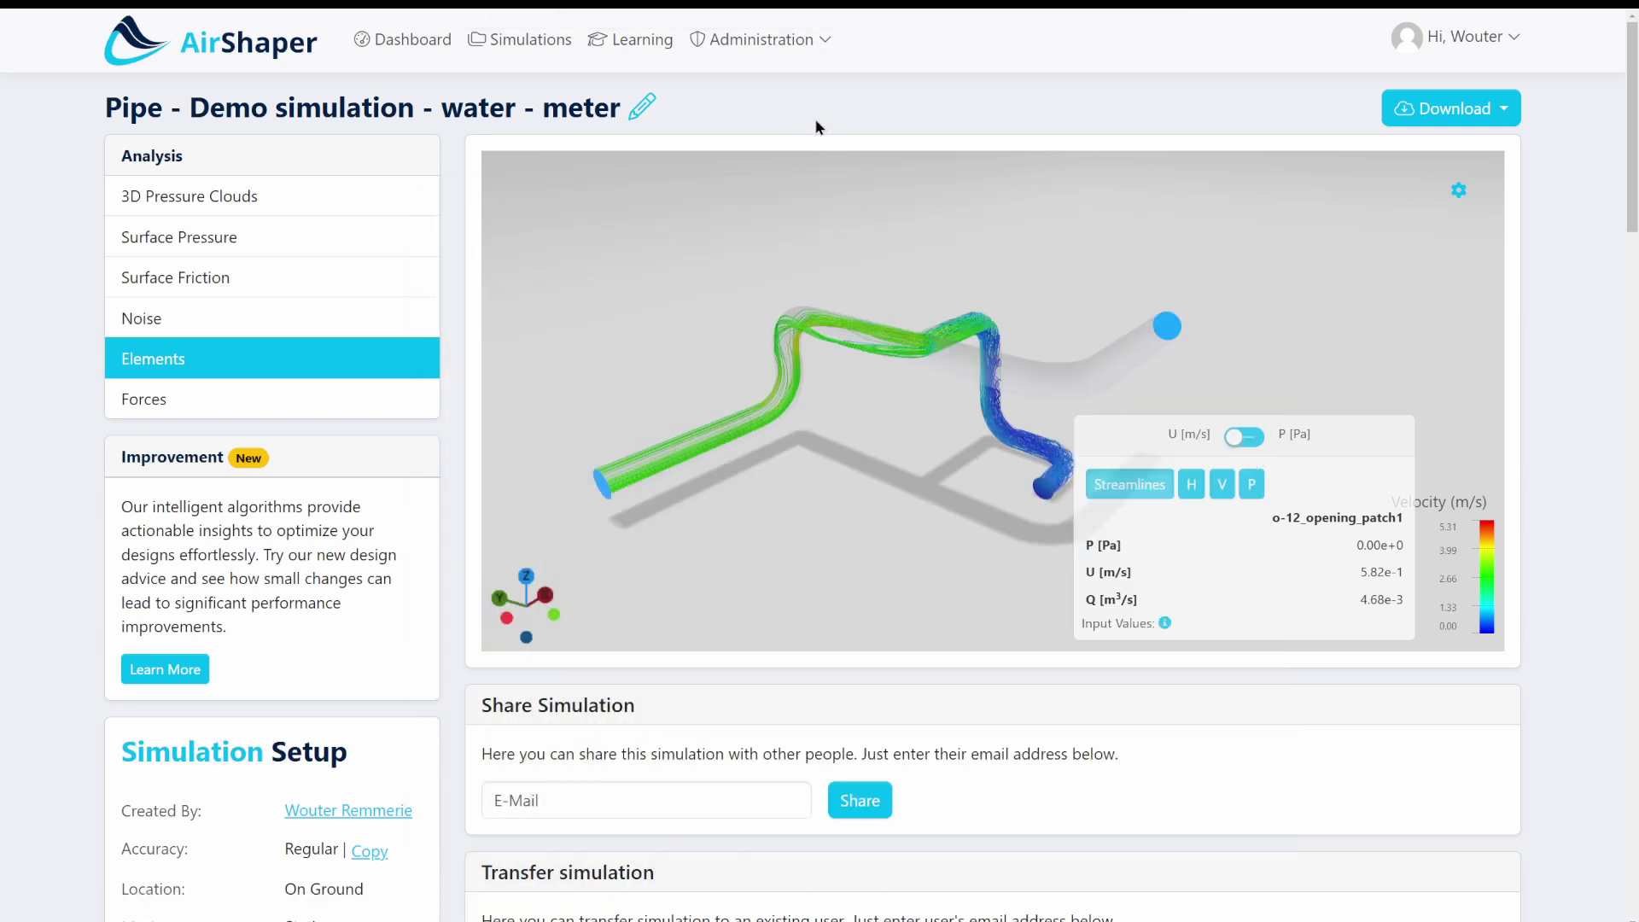
{"action": "left_click", "coordinate": [602, 491]}
{"action": "key", "text": "alt+Tab"}
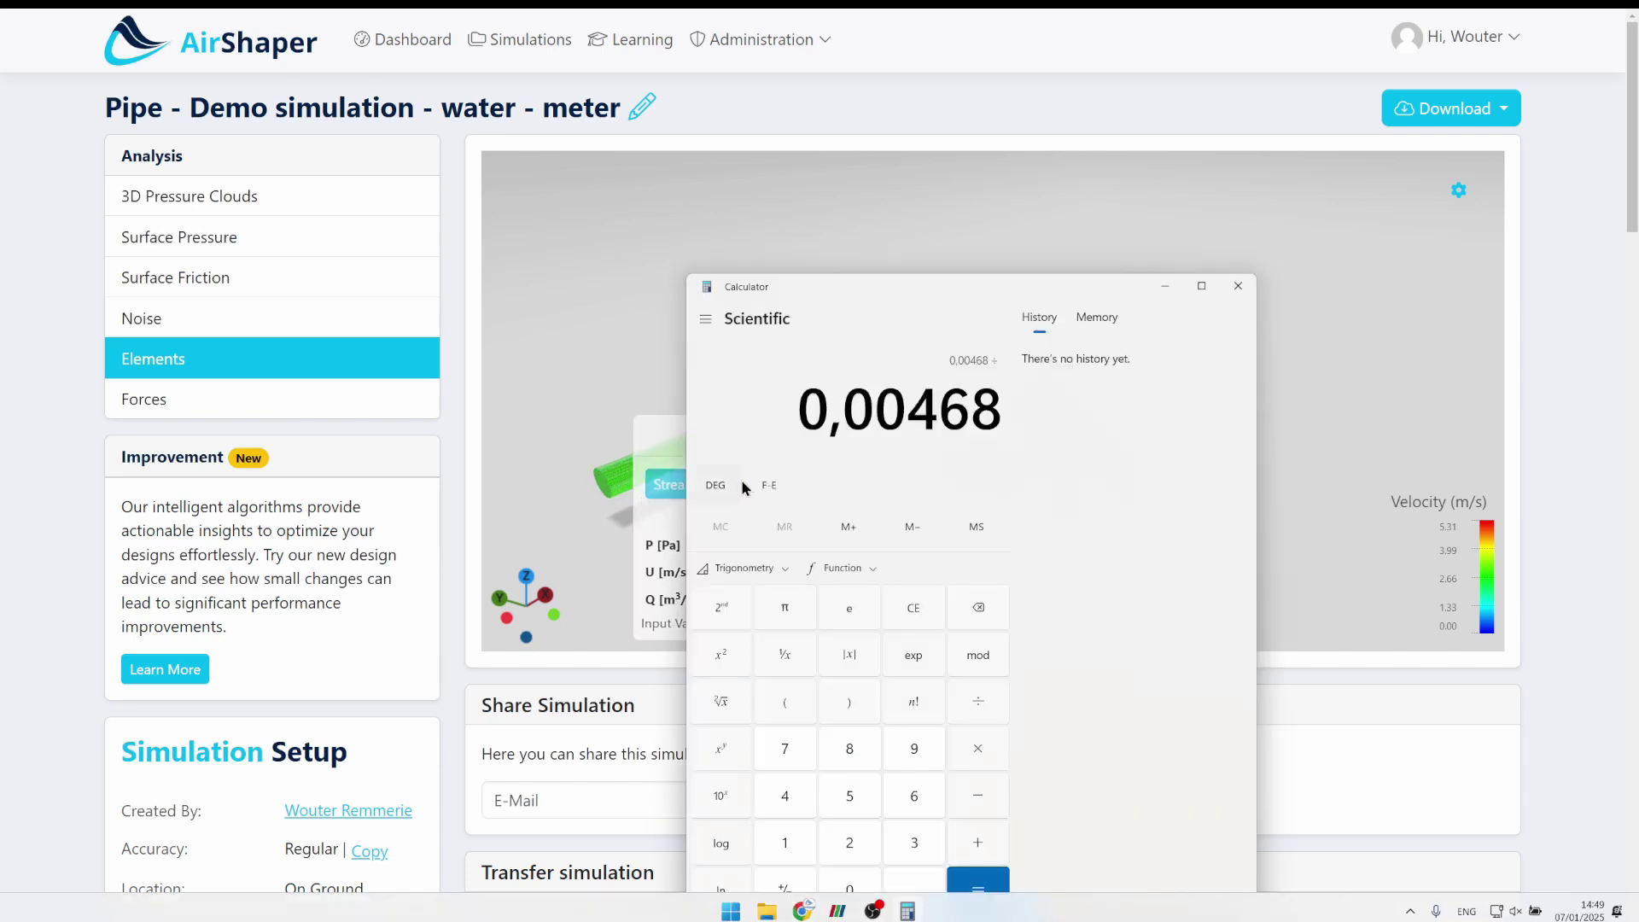
{"action": "left_click_drag", "start_coordinate": [882, 290], "coordinate": [1197, 166]}
{"action": "type", "text": ",038"}
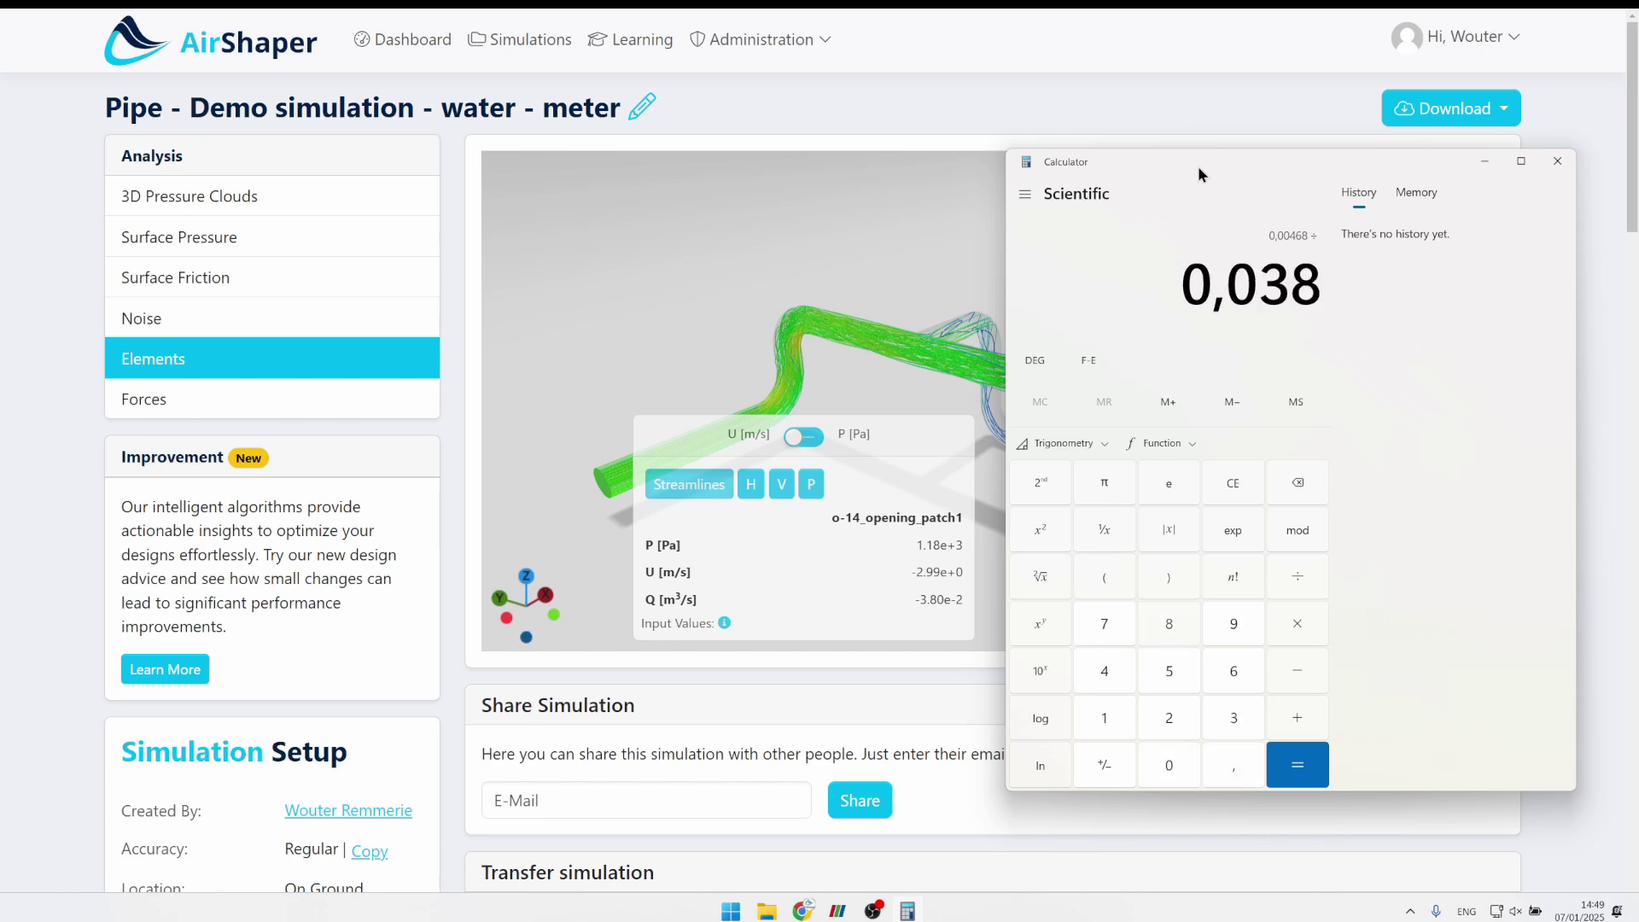
{"action": "key", "text": "Return"}
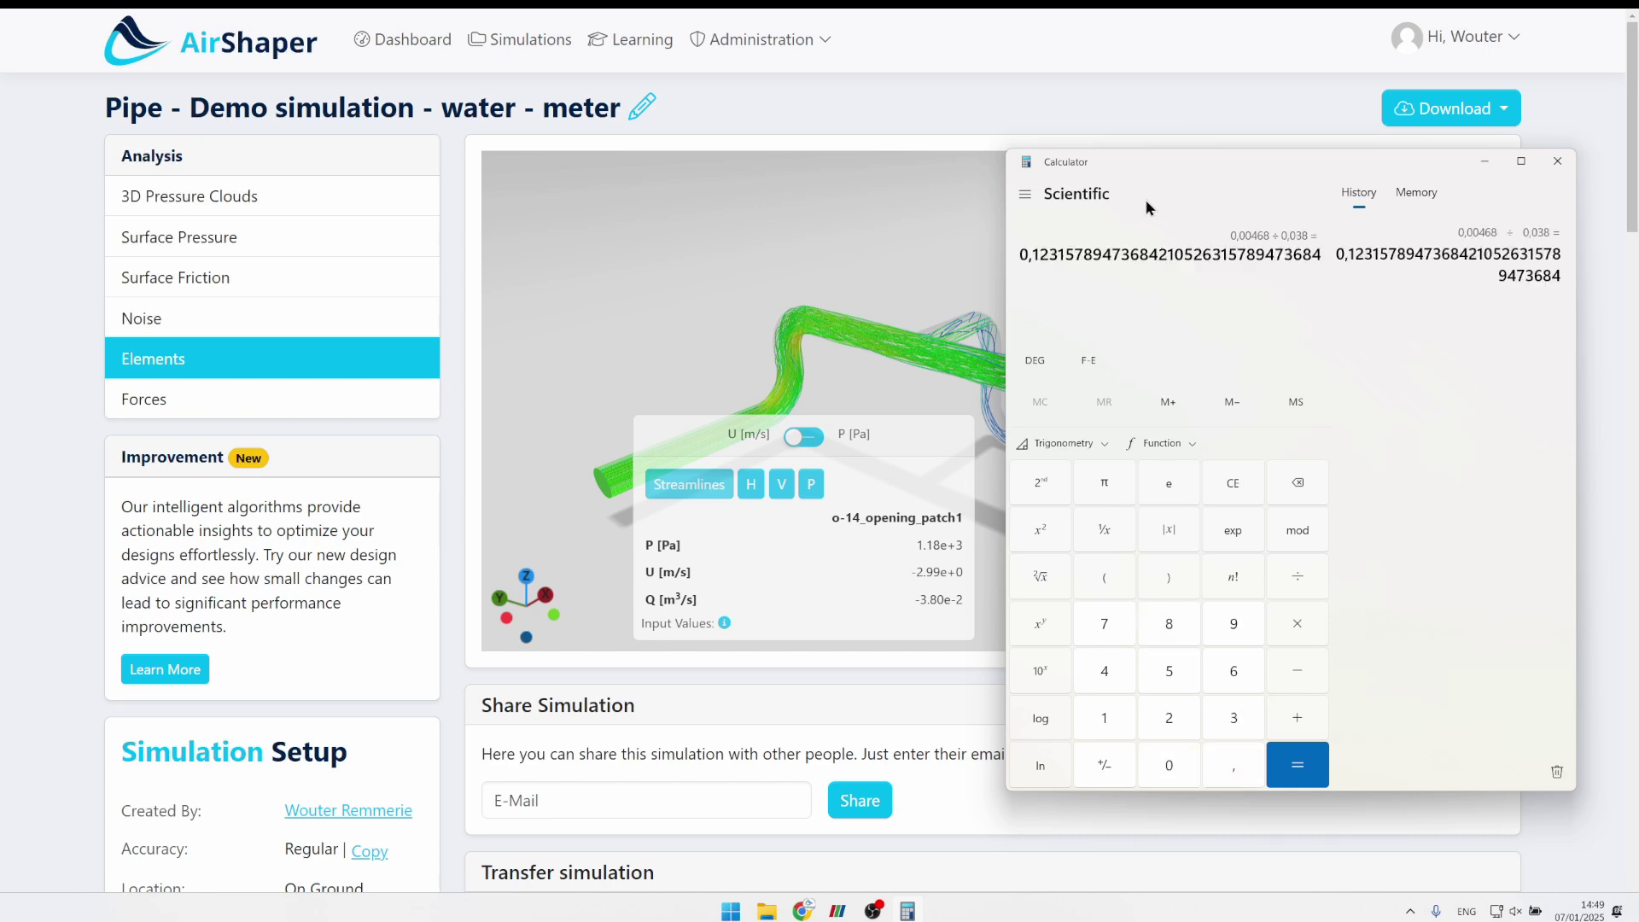
{"action": "left_click", "coordinate": [1557, 161]}
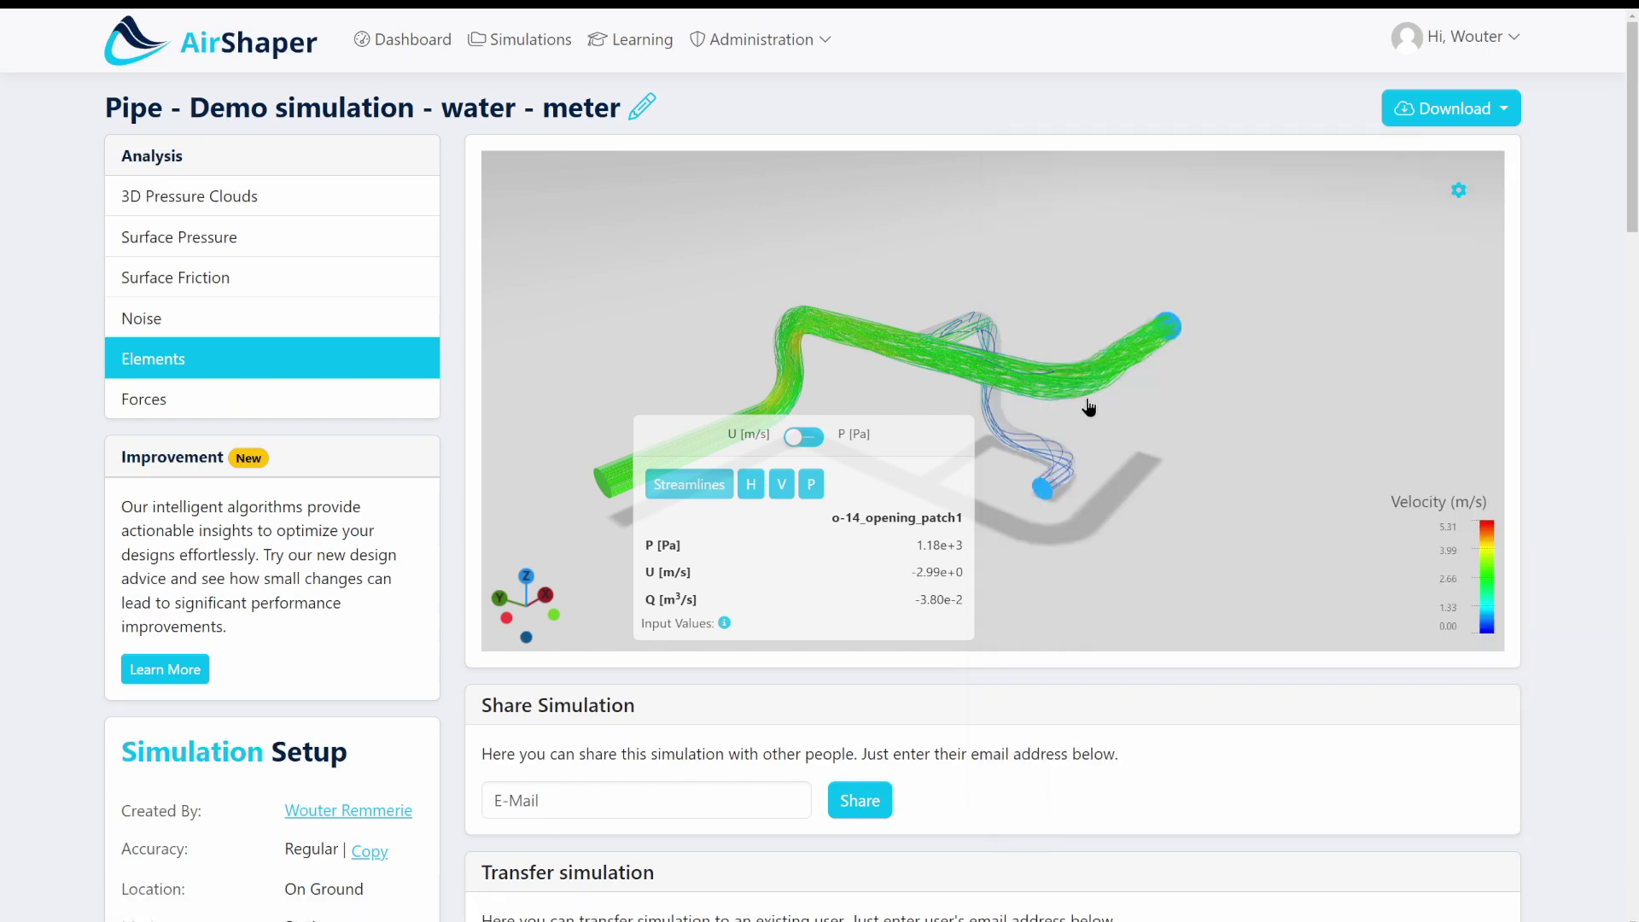
- Compare the streamlines and flow values of the main outlet and the side-branch outlet
{"action": "left_click", "coordinate": [1168, 321]}
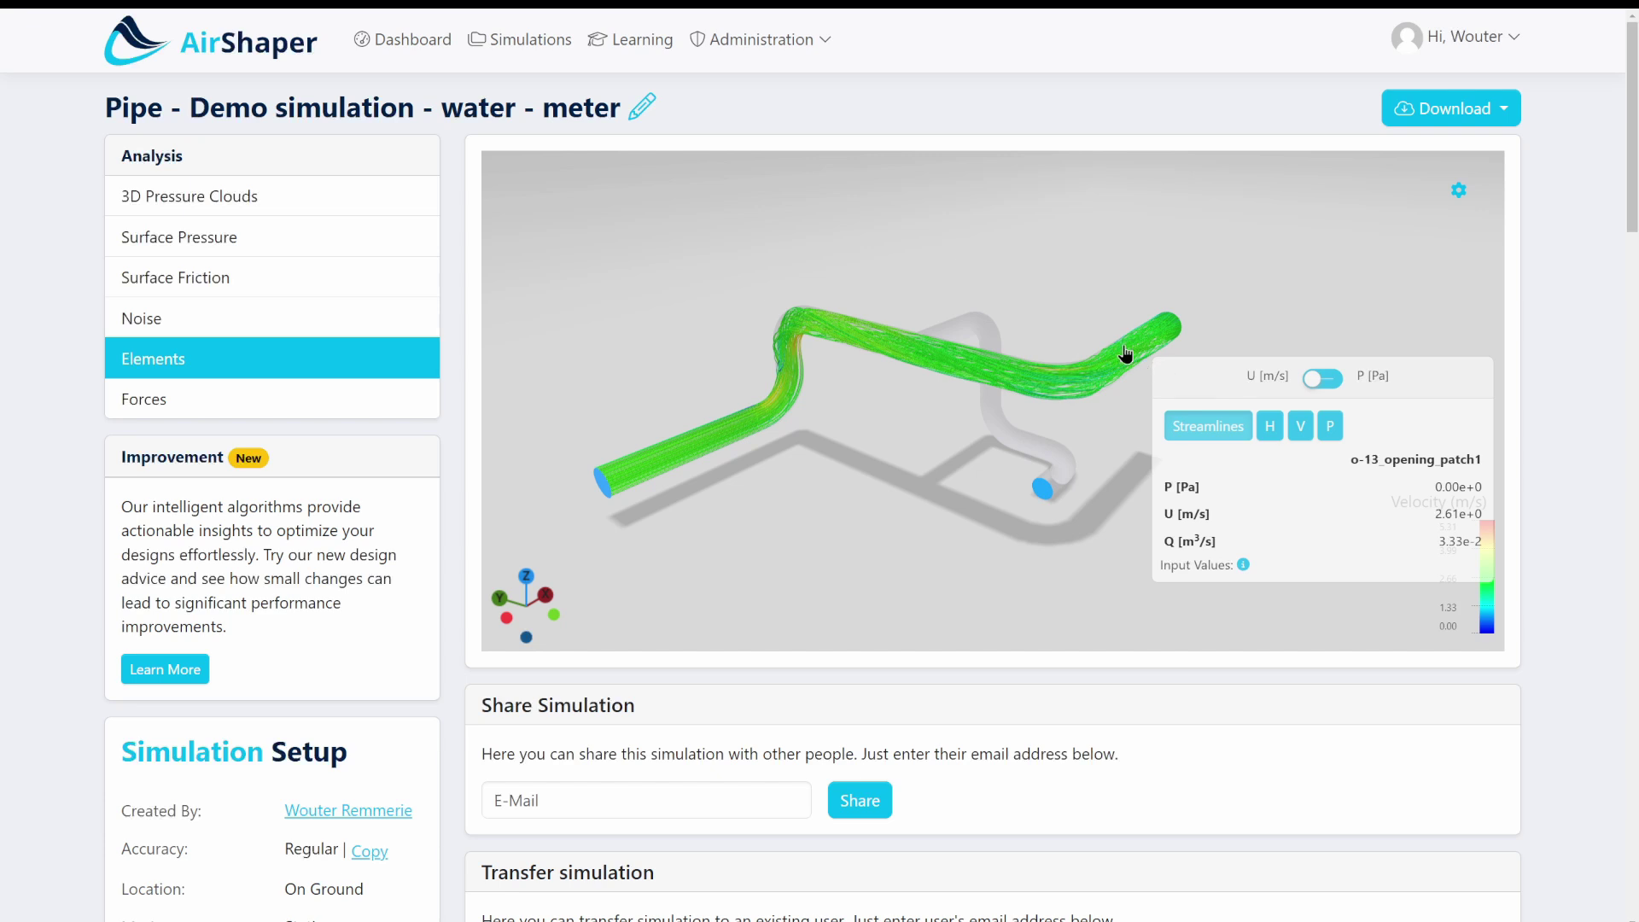
{"action": "left_click_drag", "start_coordinate": [1076, 290], "coordinate": [990, 376]}
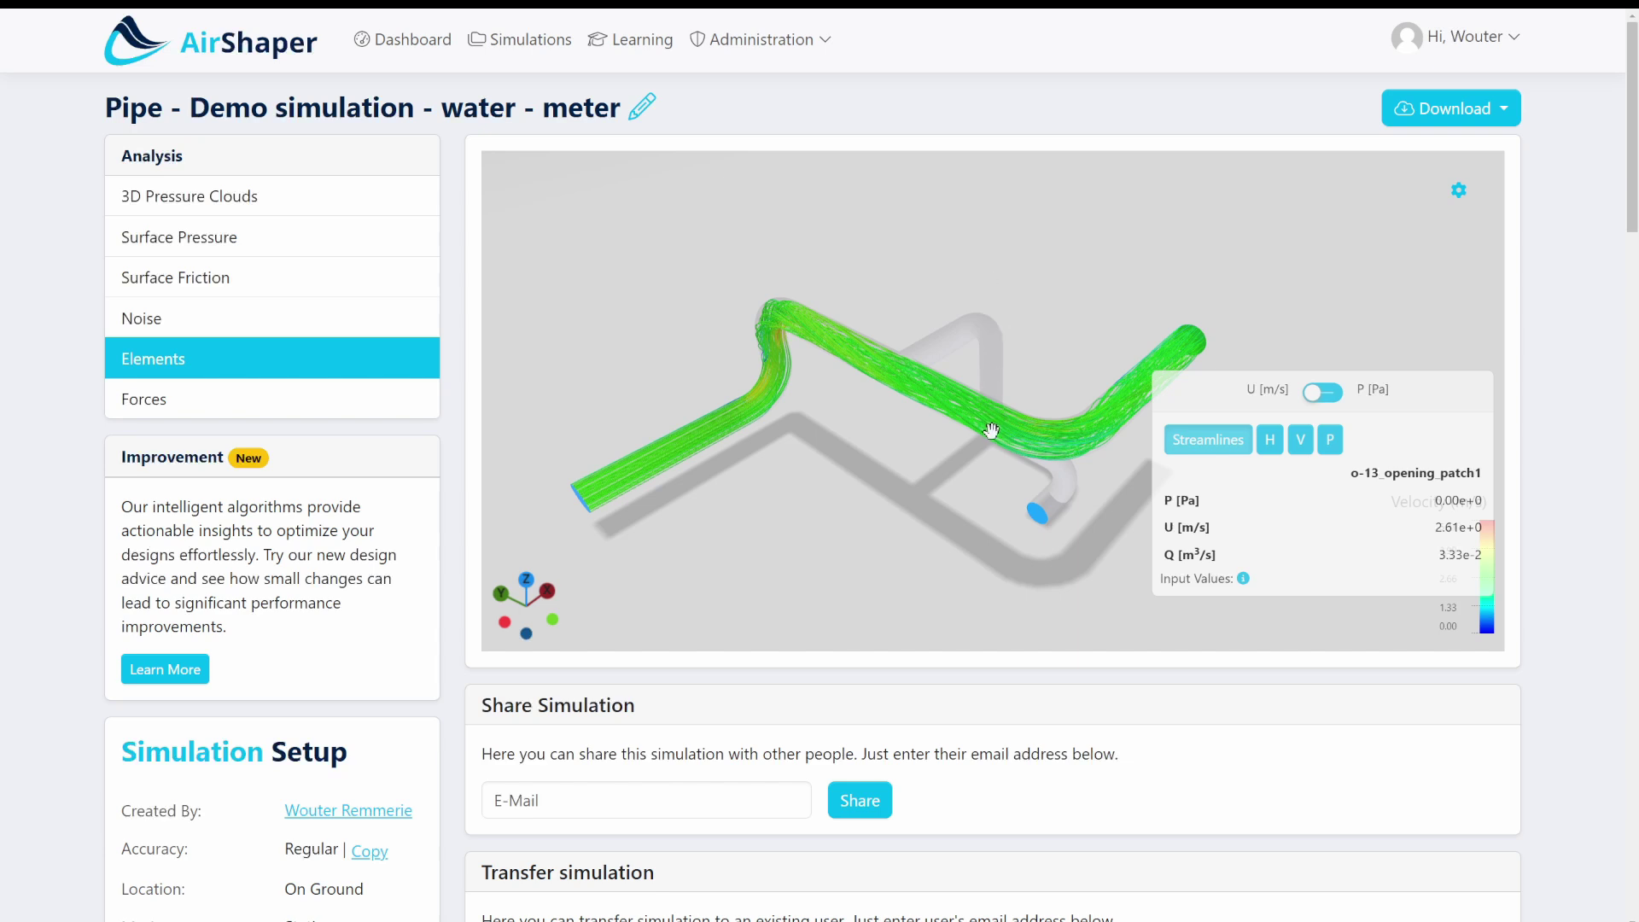
{"action": "left_click", "coordinate": [1038, 515]}
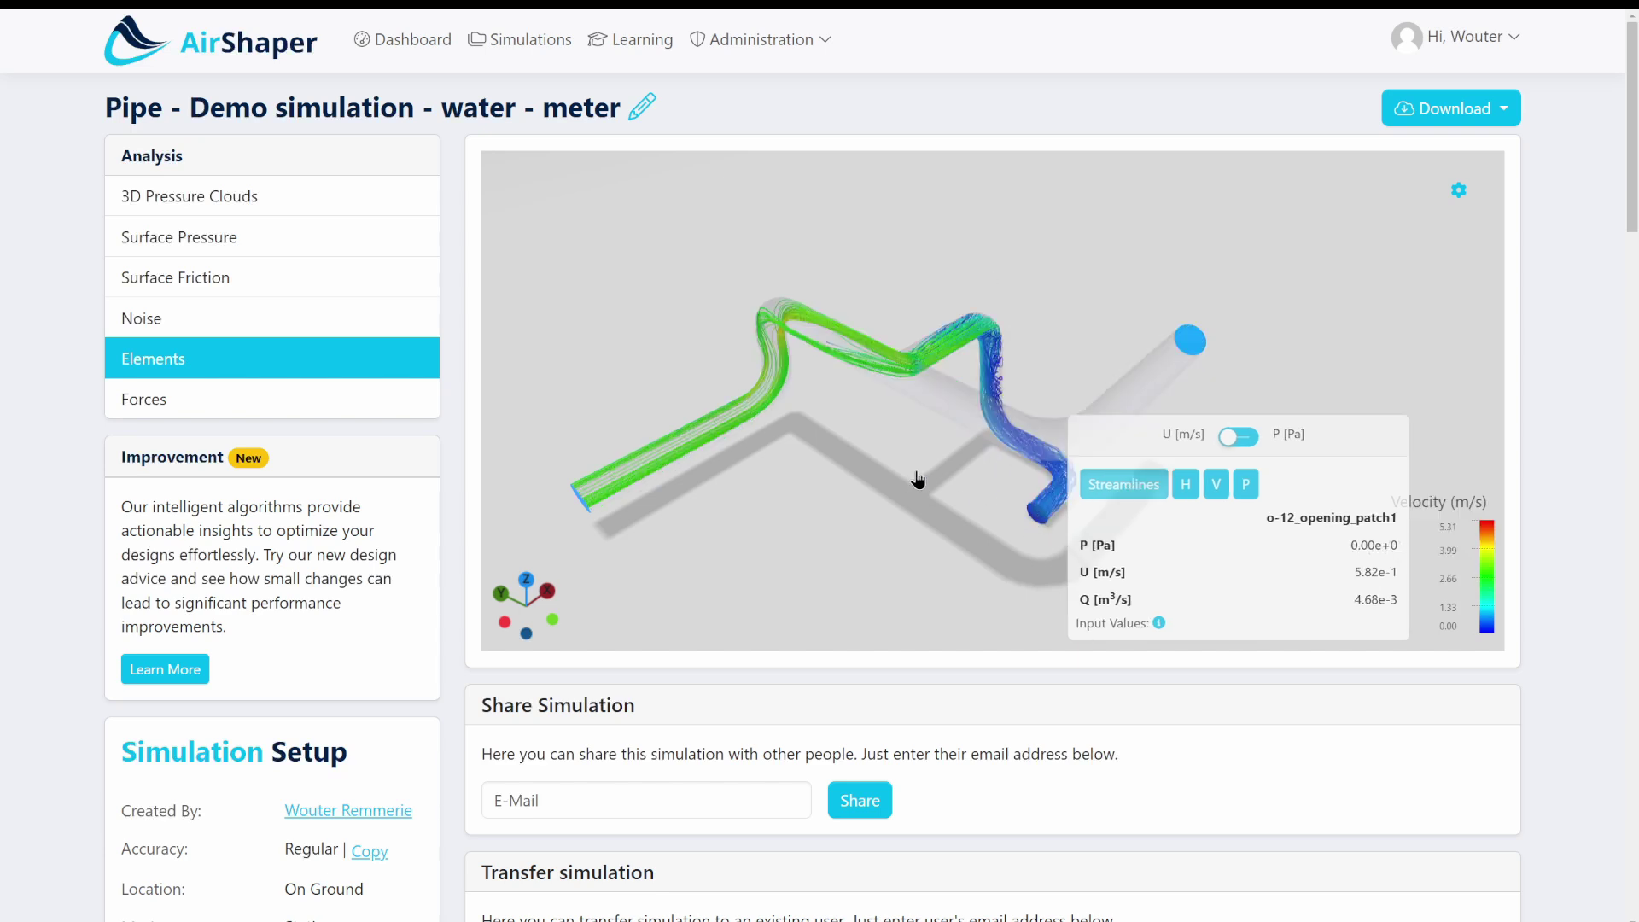
{"action": "left_click", "coordinate": [1187, 341]}
- Display the Forces results and examine the force components on the inlet-side pipe section and its lower bend
{"action": "left_click", "coordinate": [194, 401]}
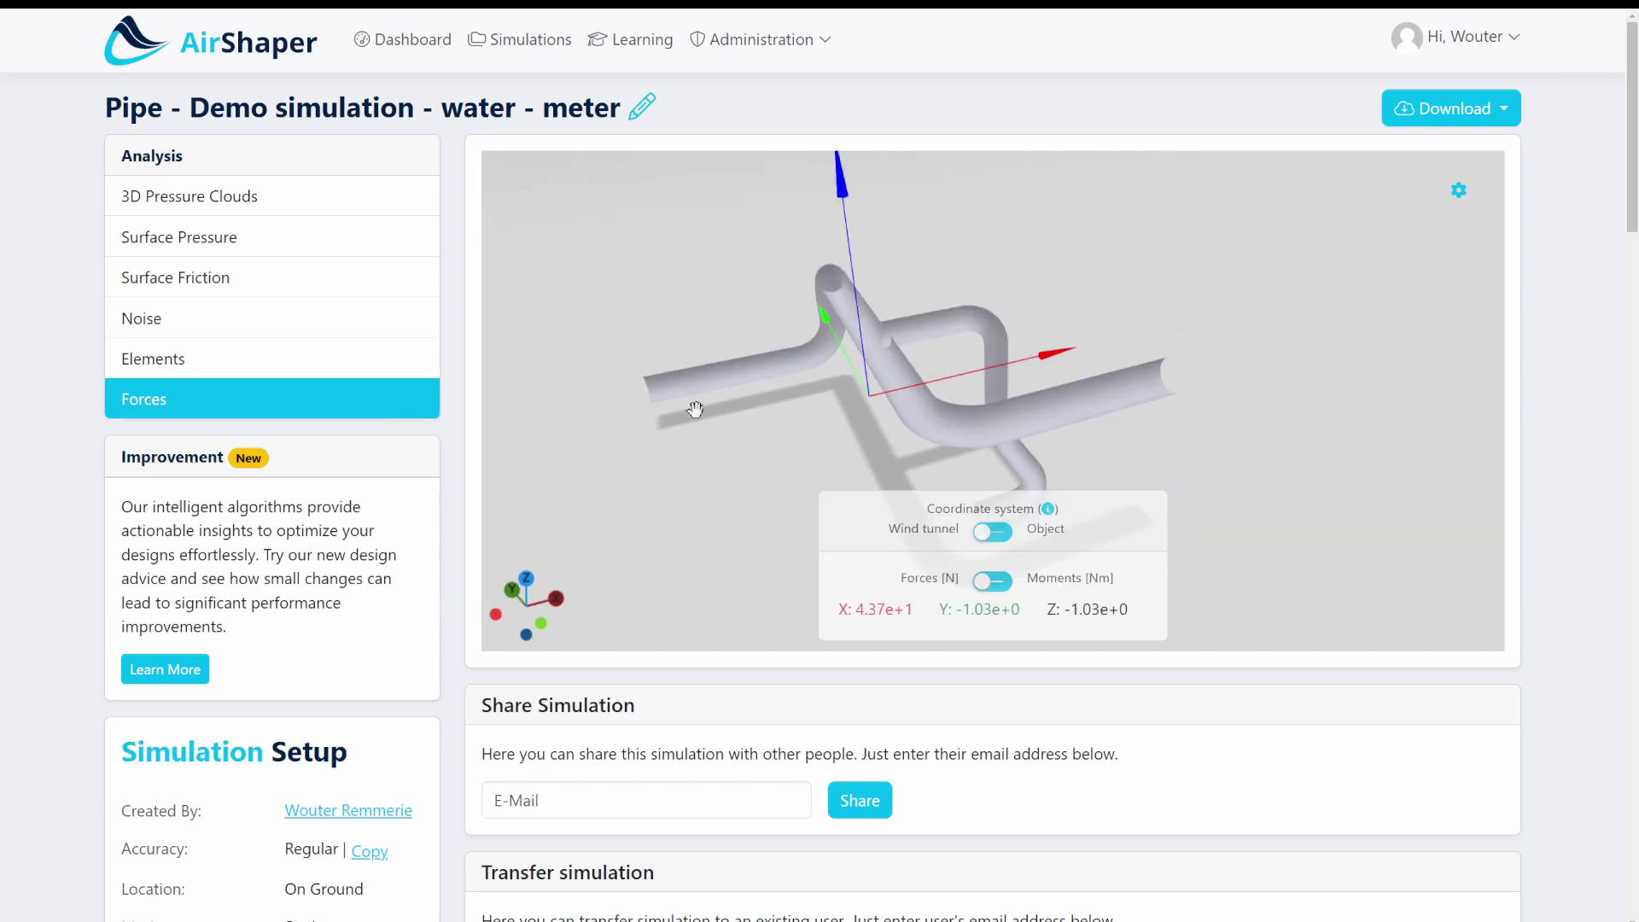
{"action": "scroll", "coordinate": [797, 487], "scroll_direction": "up", "scroll_amount": 2}
{"action": "left_click_drag", "start_coordinate": [735, 461], "coordinate": [849, 426]}
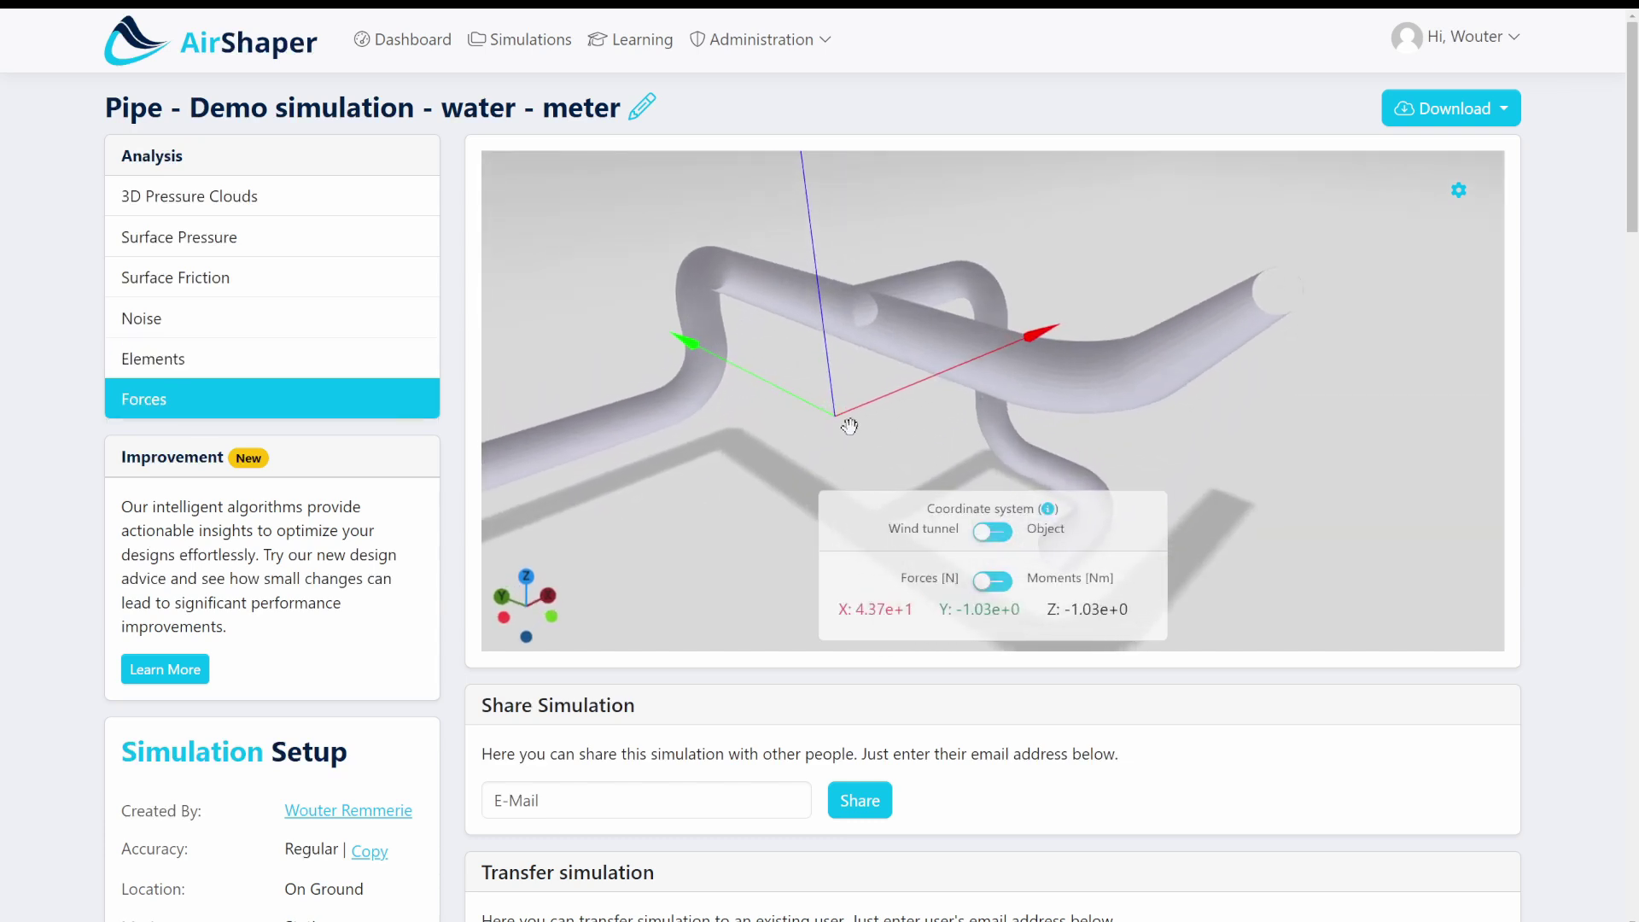
{"action": "scroll", "coordinate": [905, 427], "scroll_direction": "down", "scroll_amount": 5}
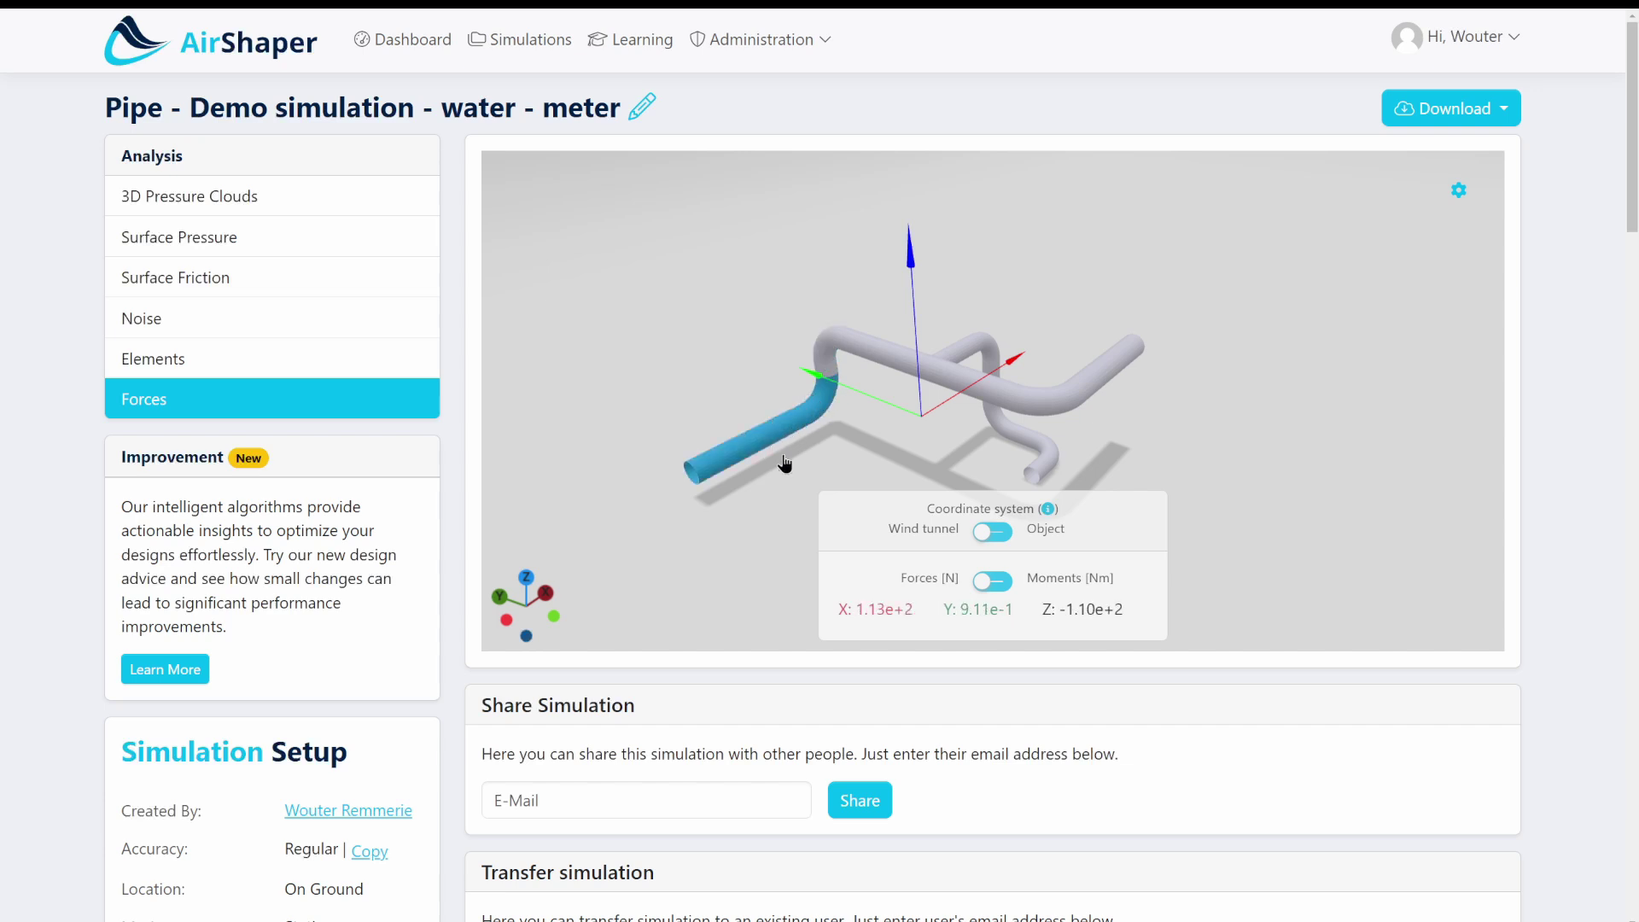
{"action": "scroll", "coordinate": [794, 483], "scroll_direction": "up", "scroll_amount": 5}
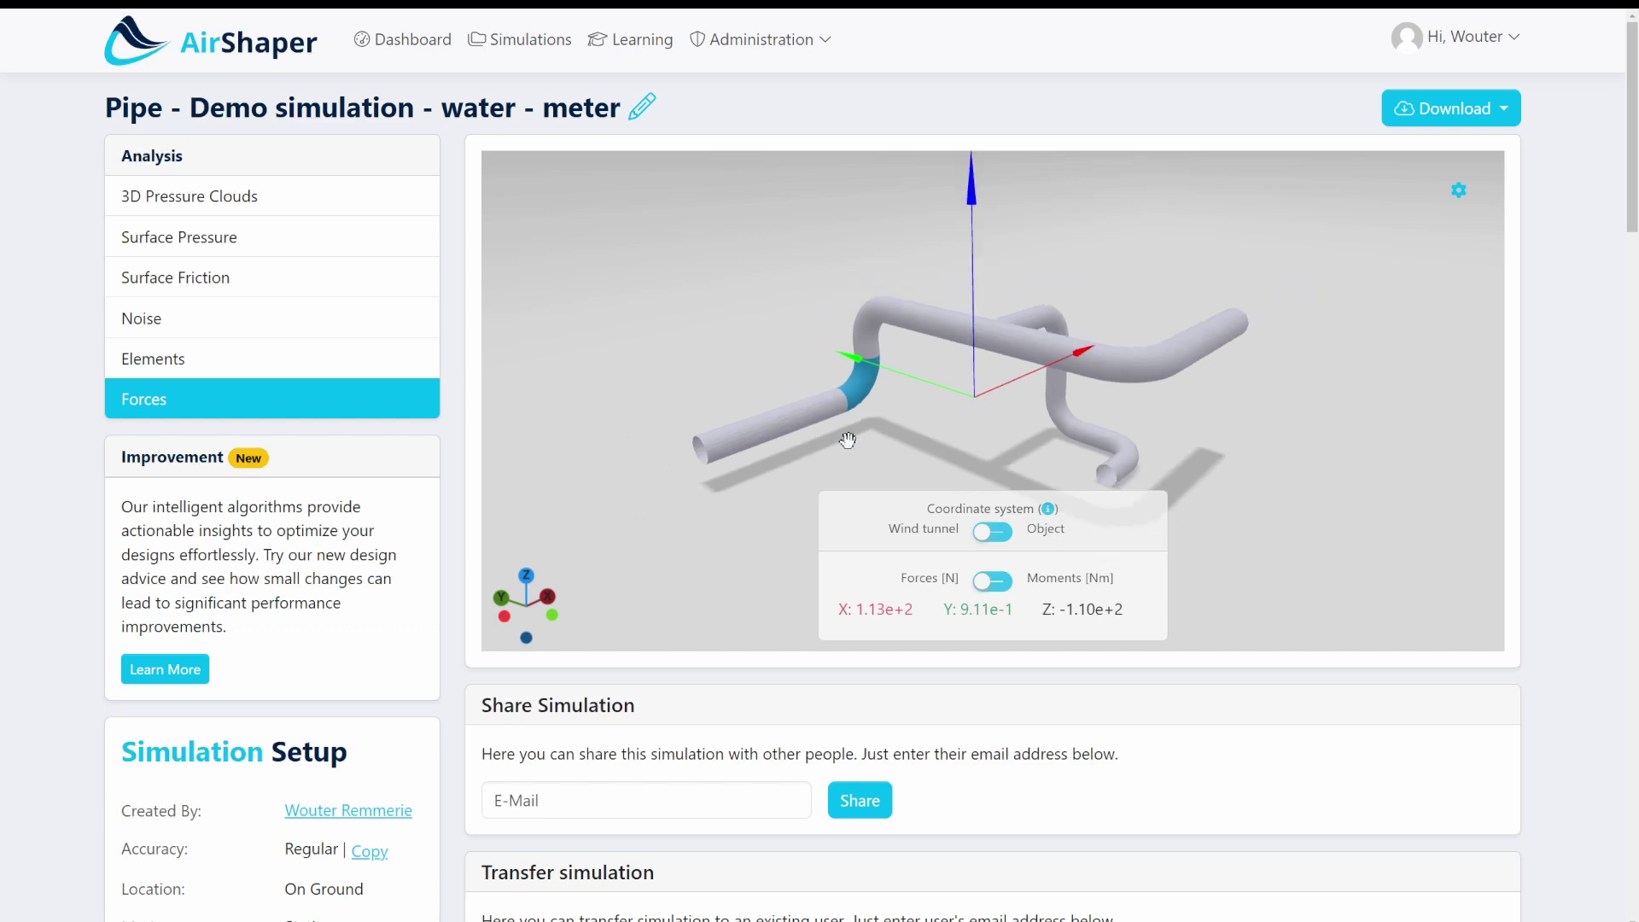
{"action": "left_click_drag", "start_coordinate": [851, 447], "coordinate": [1000, 551]}
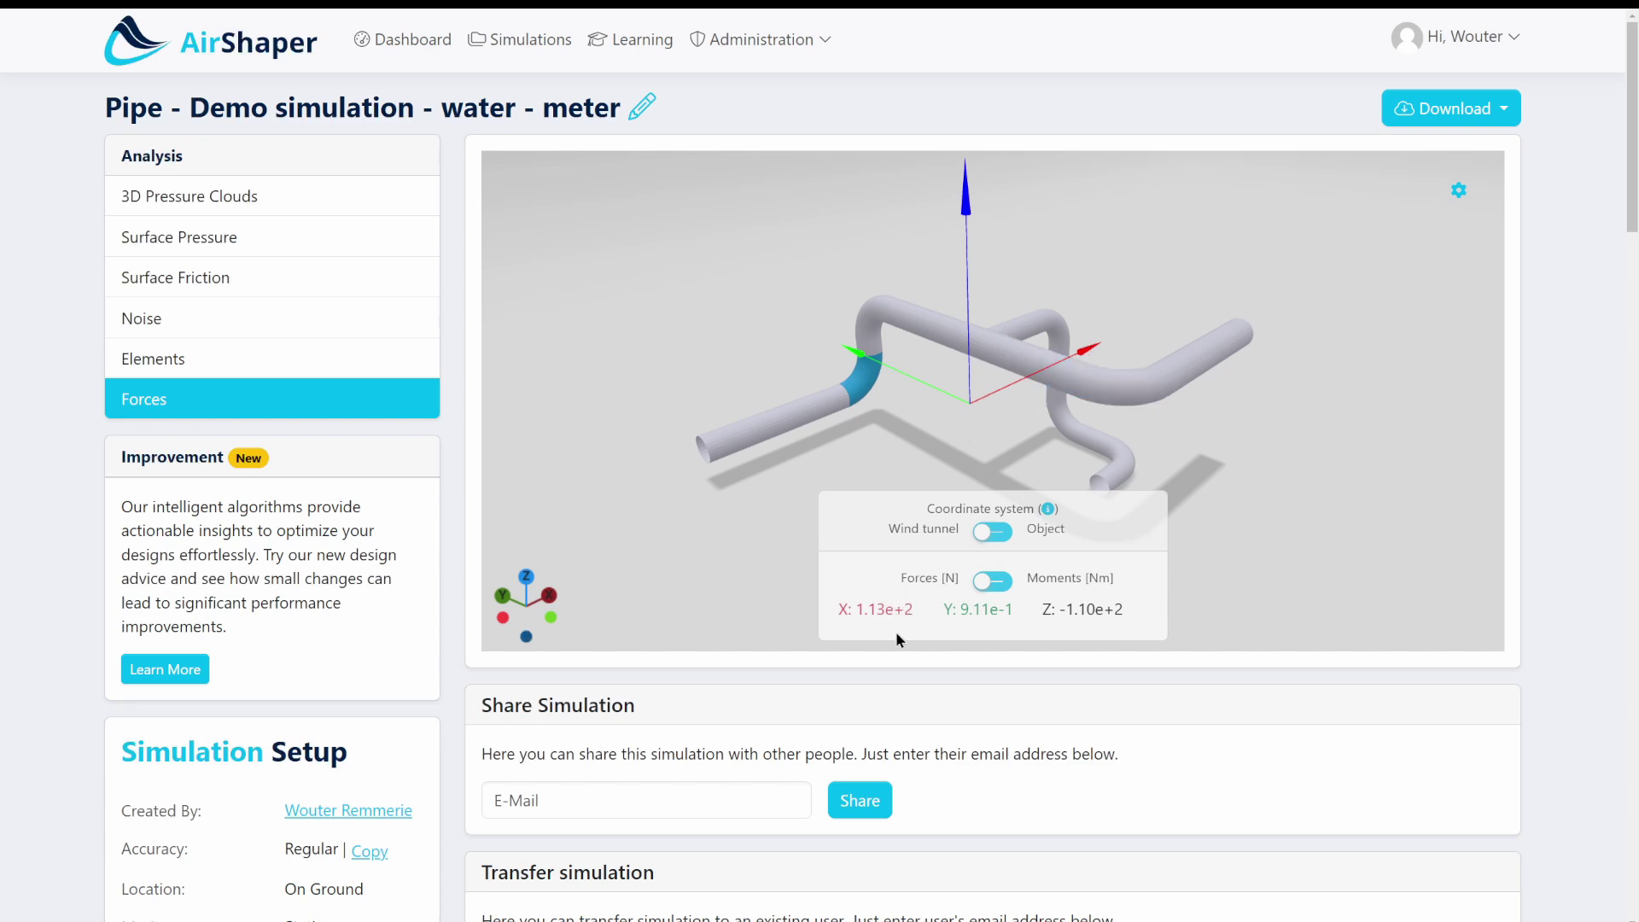
- Read the X and Z forces on the lower bend, examine it side-on, and return to the forces for the whole pipe system
{"action": "left_click_drag", "start_coordinate": [858, 613], "coordinate": [904, 613]}
{"action": "left_click_drag", "start_coordinate": [1064, 611], "coordinate": [1128, 622]}
{"action": "left_click", "coordinate": [1128, 622]}
{"action": "left_click_drag", "start_coordinate": [871, 408], "coordinate": [805, 344]}
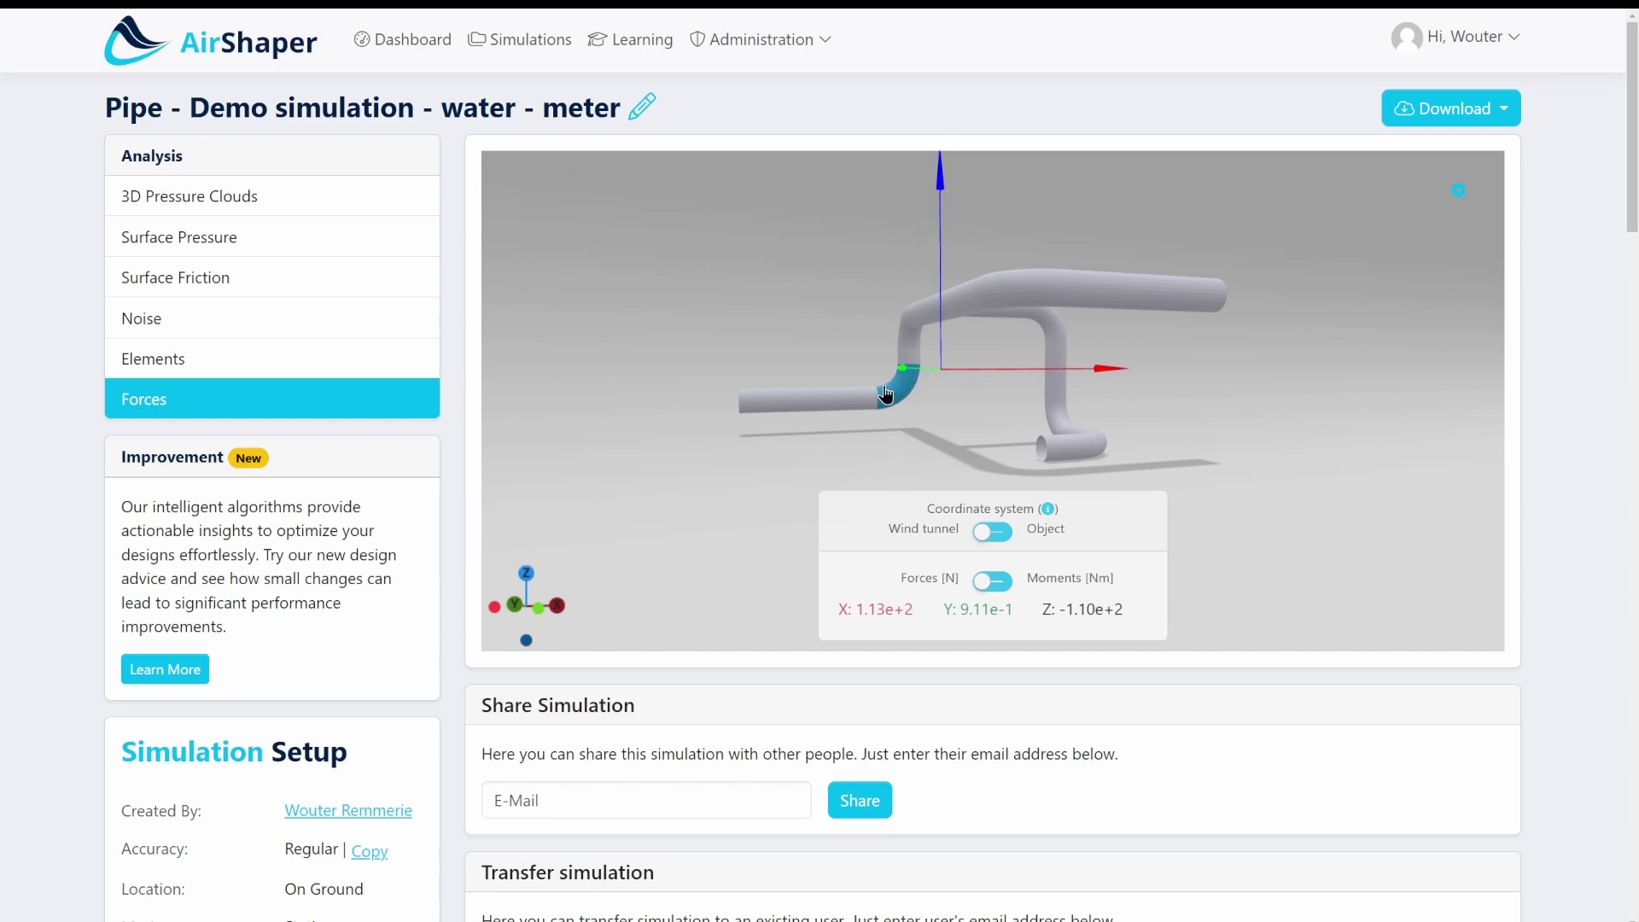
{"action": "left_click", "coordinate": [947, 416]}
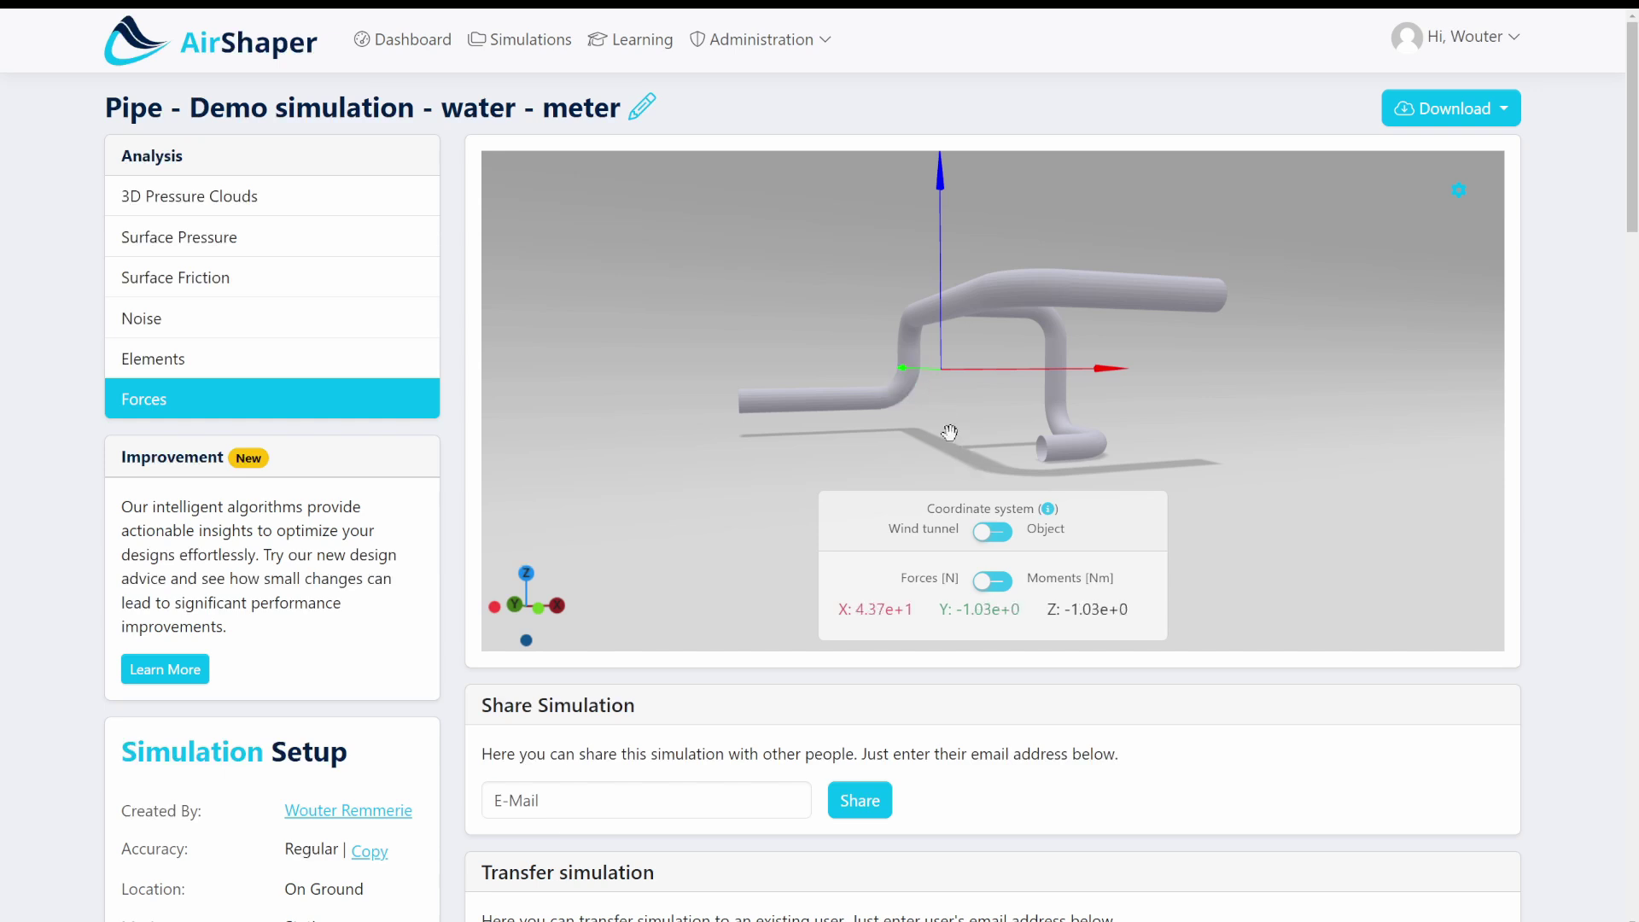
{"action": "left_click_drag", "start_coordinate": [948, 417], "coordinate": [956, 417]}
- Examine the pipe system's forces up close, reading the components for the first section of the side branch
{"action": "scroll", "coordinate": [955, 417], "scroll_direction": "up", "scroll_amount": 4}
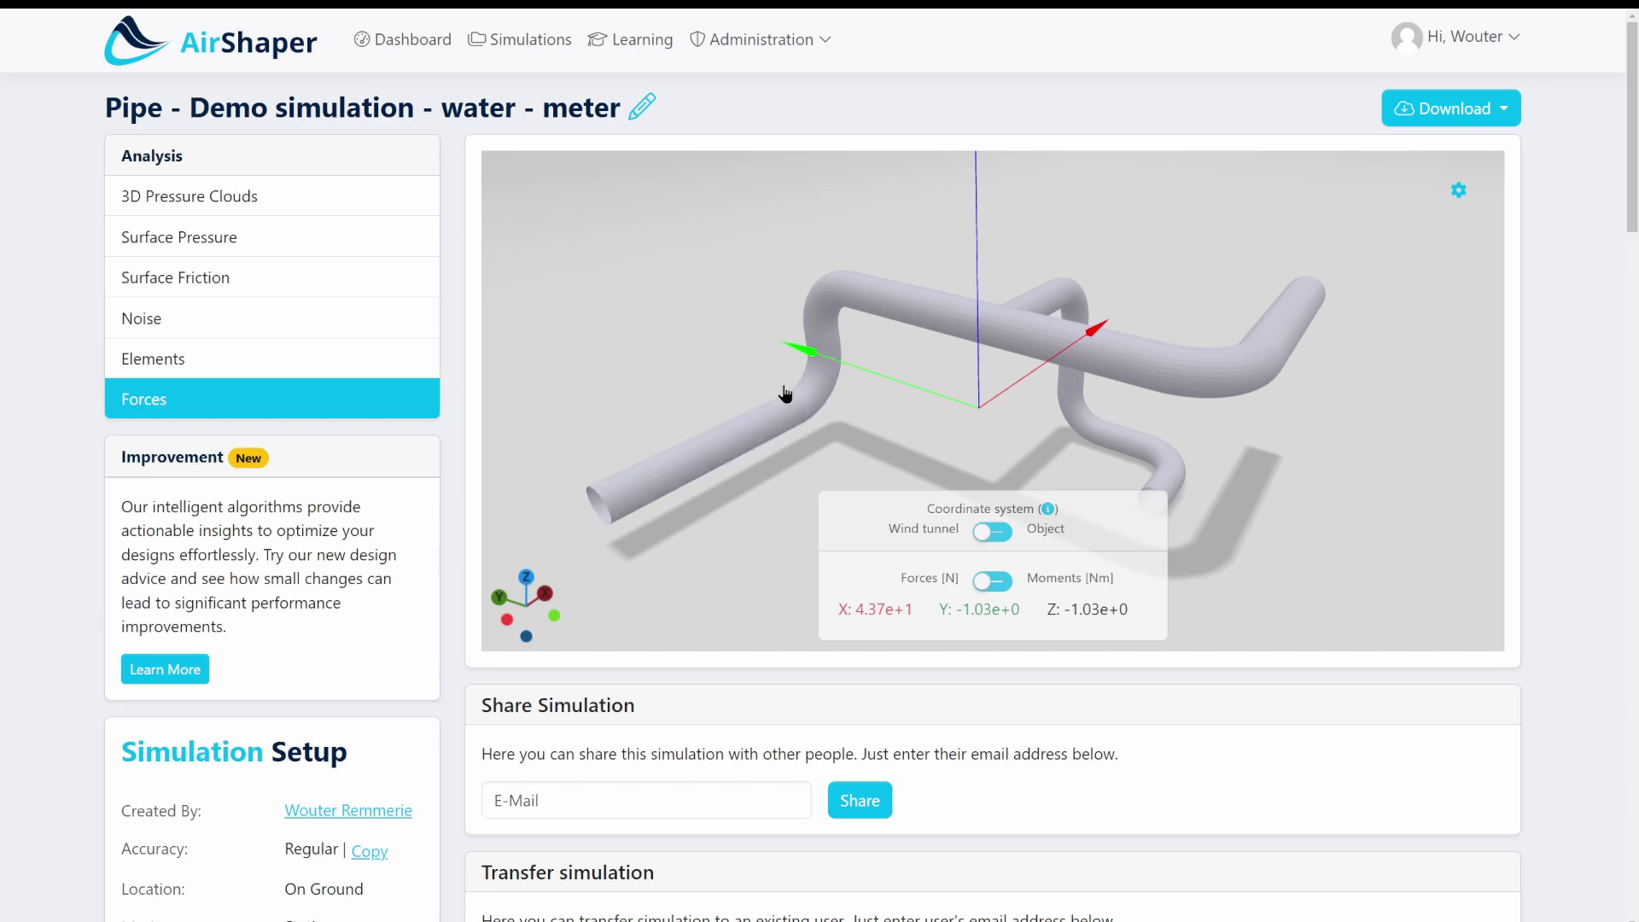
{"action": "scroll", "coordinate": [1096, 392], "scroll_direction": "down", "scroll_amount": 3}
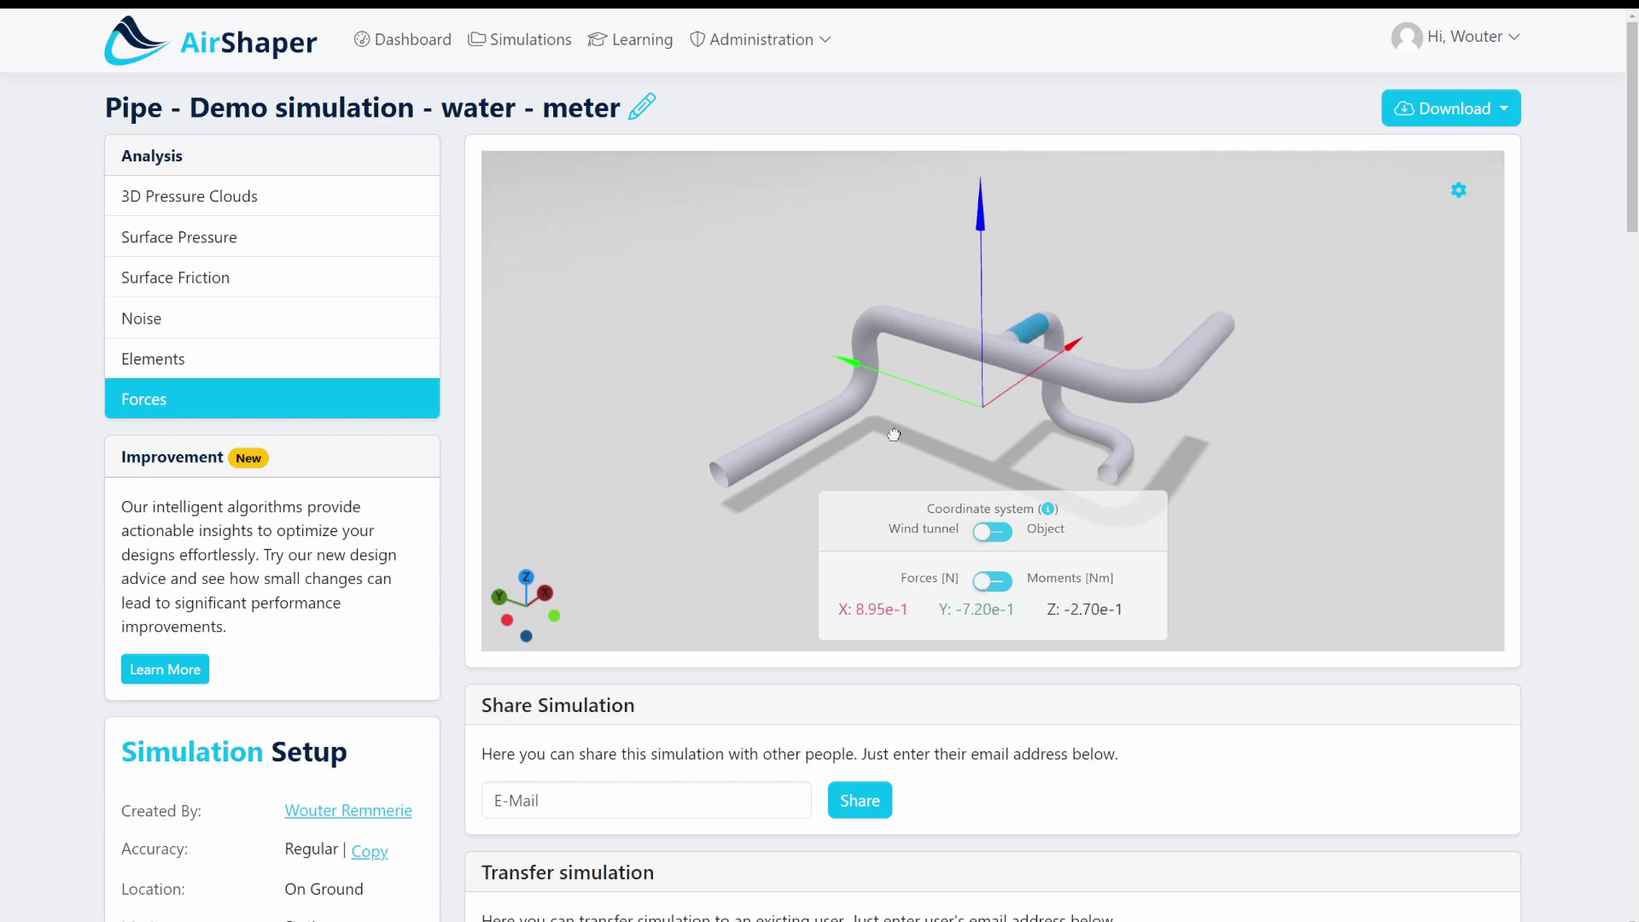
{"action": "scroll", "coordinate": [1109, 380], "scroll_direction": "up", "scroll_amount": 3}
{"action": "scroll", "coordinate": [1128, 380], "scroll_direction": "down", "scroll_amount": 3}
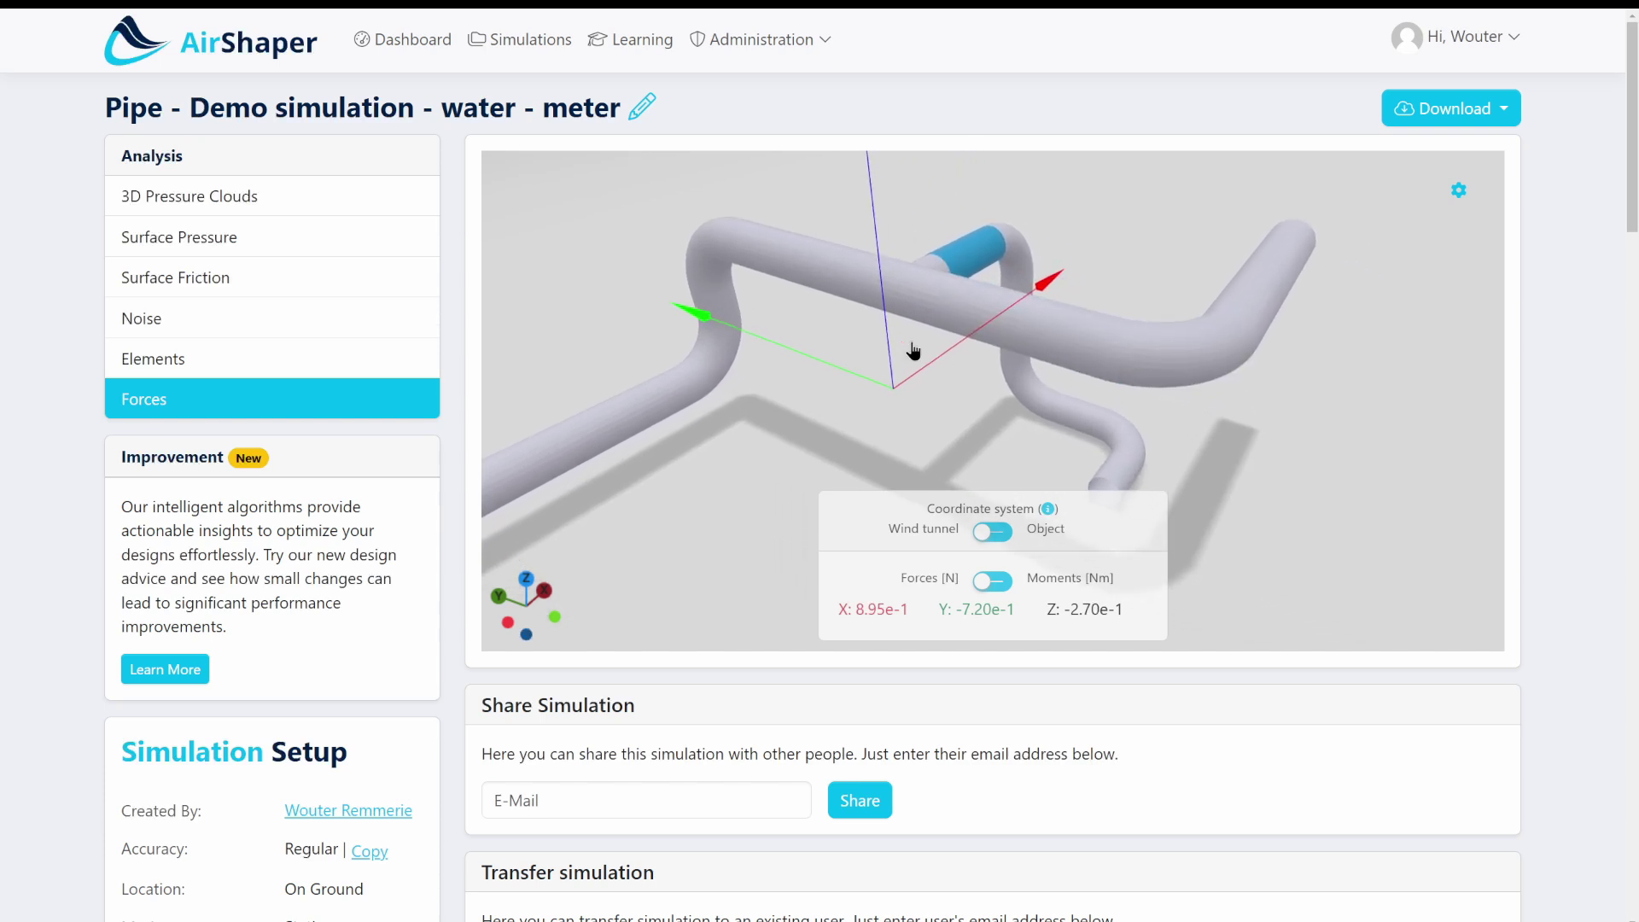
- Review the 3D Pressure Clouds, Surface Pressure, Surface Friction, Noise and Elements results in turn, and return to Forces
{"action": "left_click", "coordinate": [351, 220]}
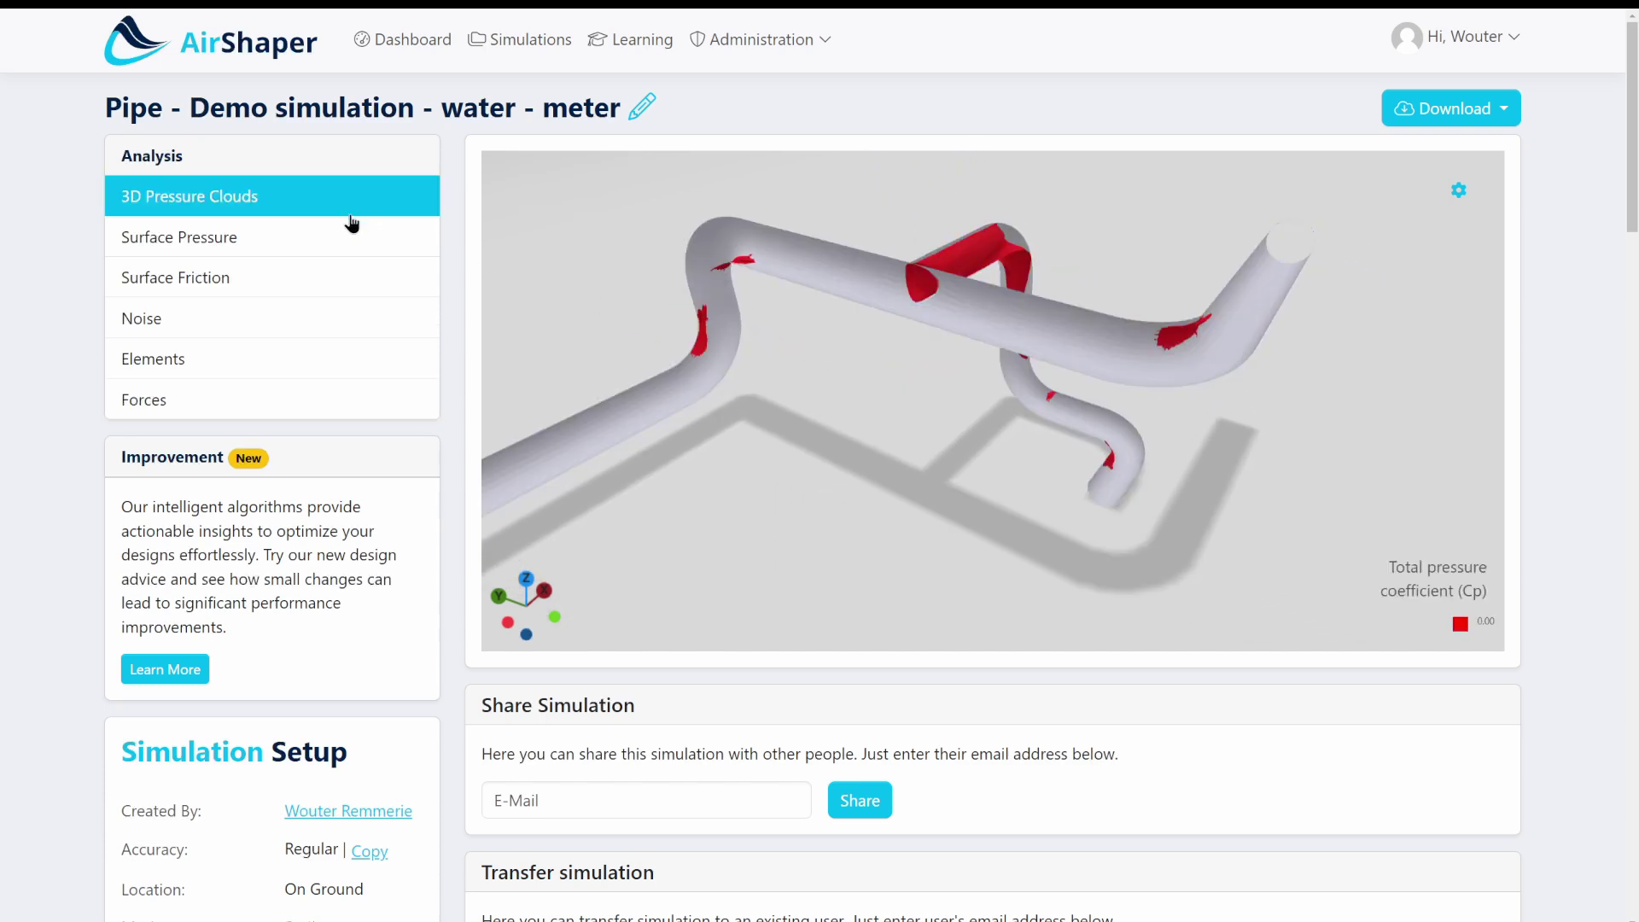
{"action": "left_click", "coordinate": [311, 246]}
{"action": "left_click", "coordinate": [286, 286]}
{"action": "left_click", "coordinate": [267, 329]}
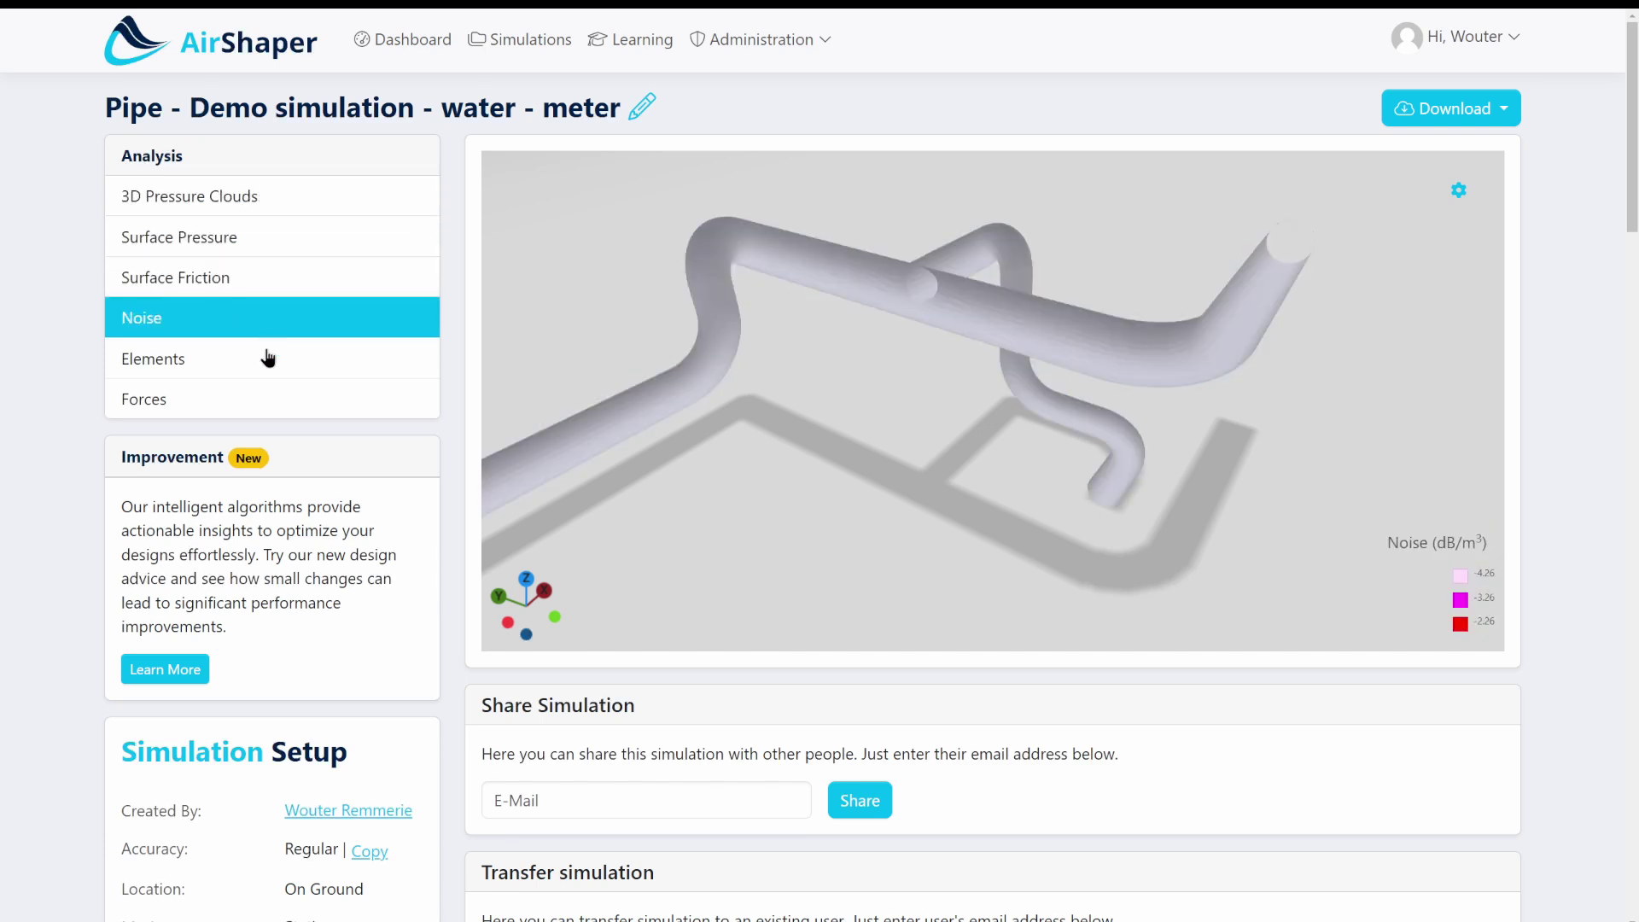
{"action": "left_click", "coordinate": [256, 365]}
{"action": "left_click", "coordinate": [262, 290]}
{"action": "left_click", "coordinate": [267, 416]}
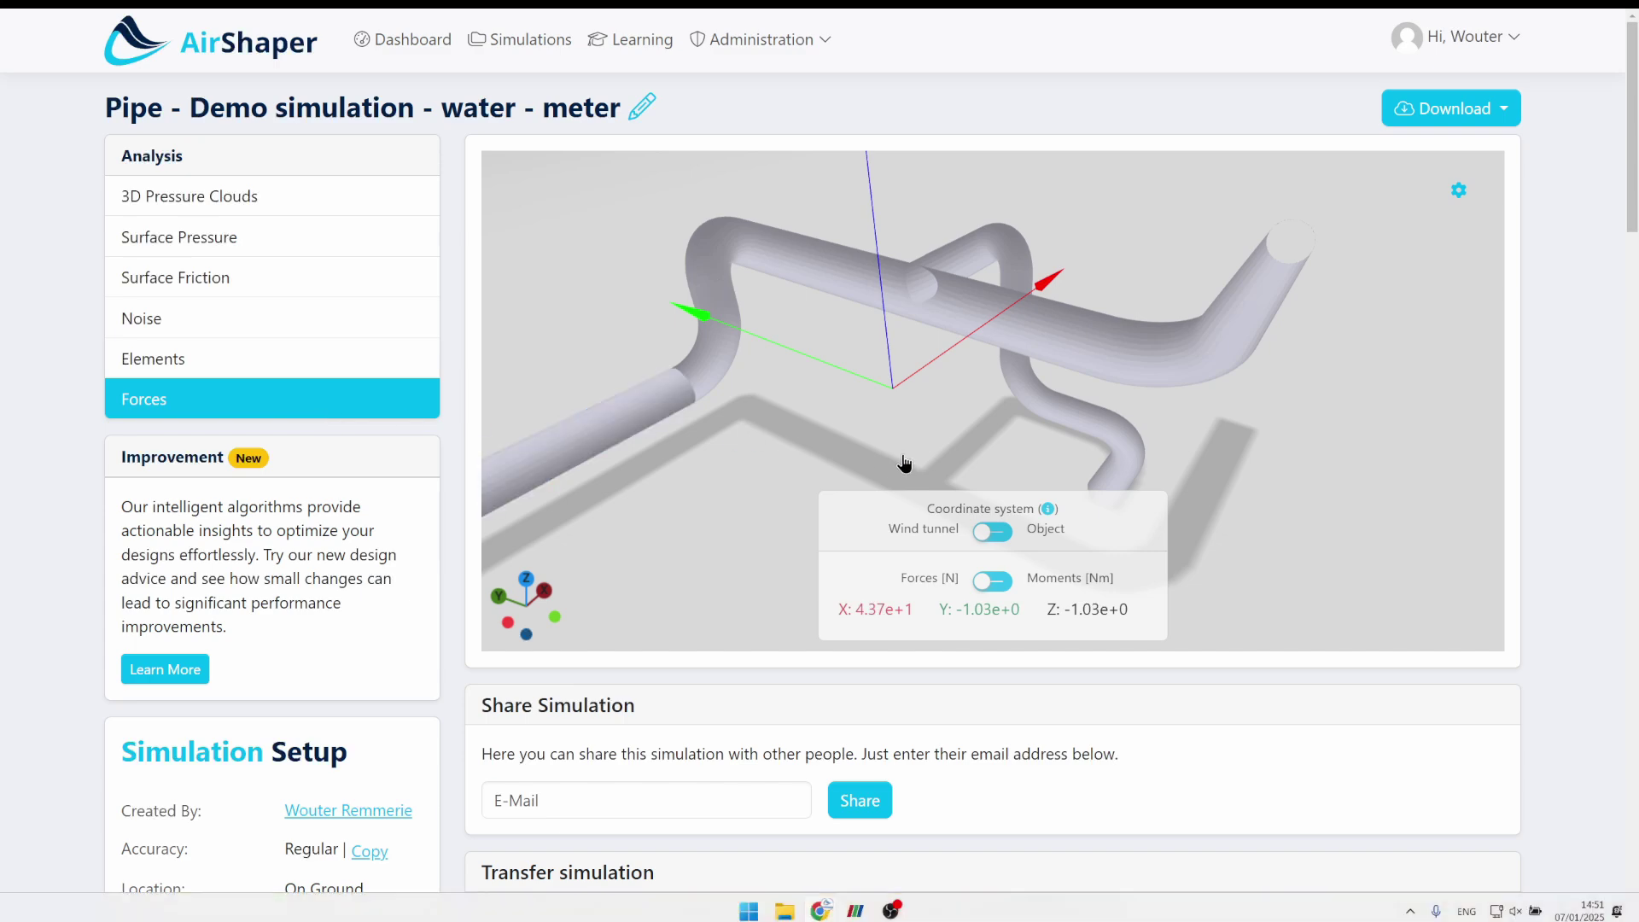
- Switch to ParaView and isolate the slice in a top view by hiding the foam.foam mesh and the slice plane
{"action": "key", "text": "alt+Tab"}
{"action": "left_click_drag", "start_coordinate": [583, 471], "coordinate": [572, 522]}
{"action": "scroll", "coordinate": [584, 546], "scroll_direction": "up", "scroll_amount": 5}
{"action": "scroll", "coordinate": [624, 551], "scroll_direction": "down", "scroll_amount": 5}
{"action": "left_click_drag", "start_coordinate": [666, 555], "coordinate": [629, 553]}
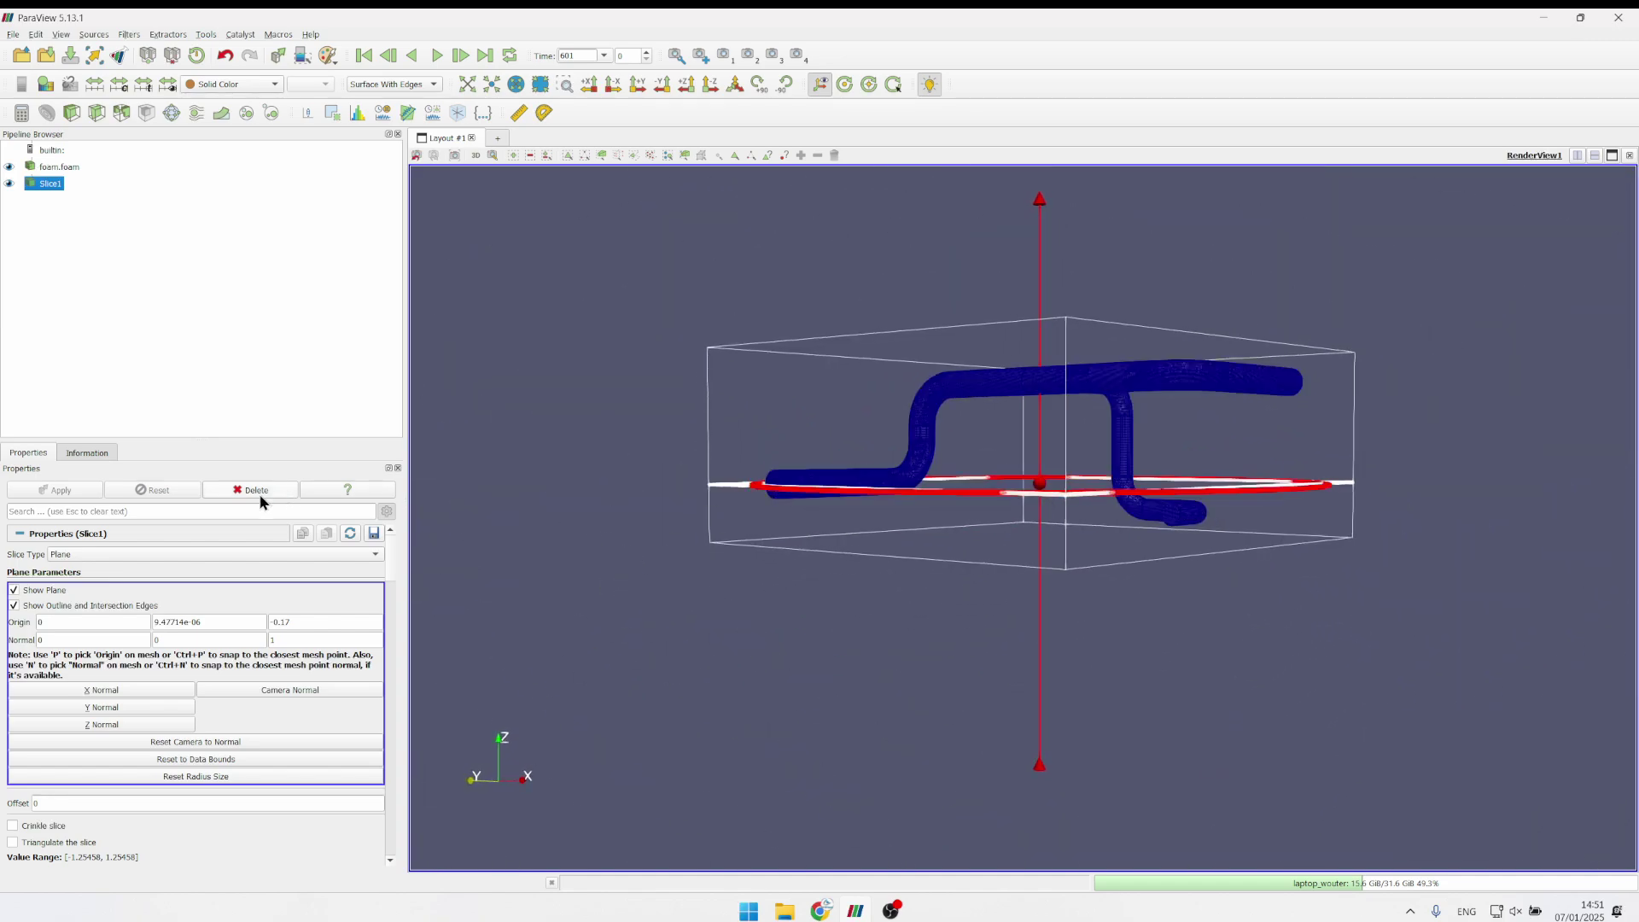
{"action": "left_click", "coordinate": [10, 168]}
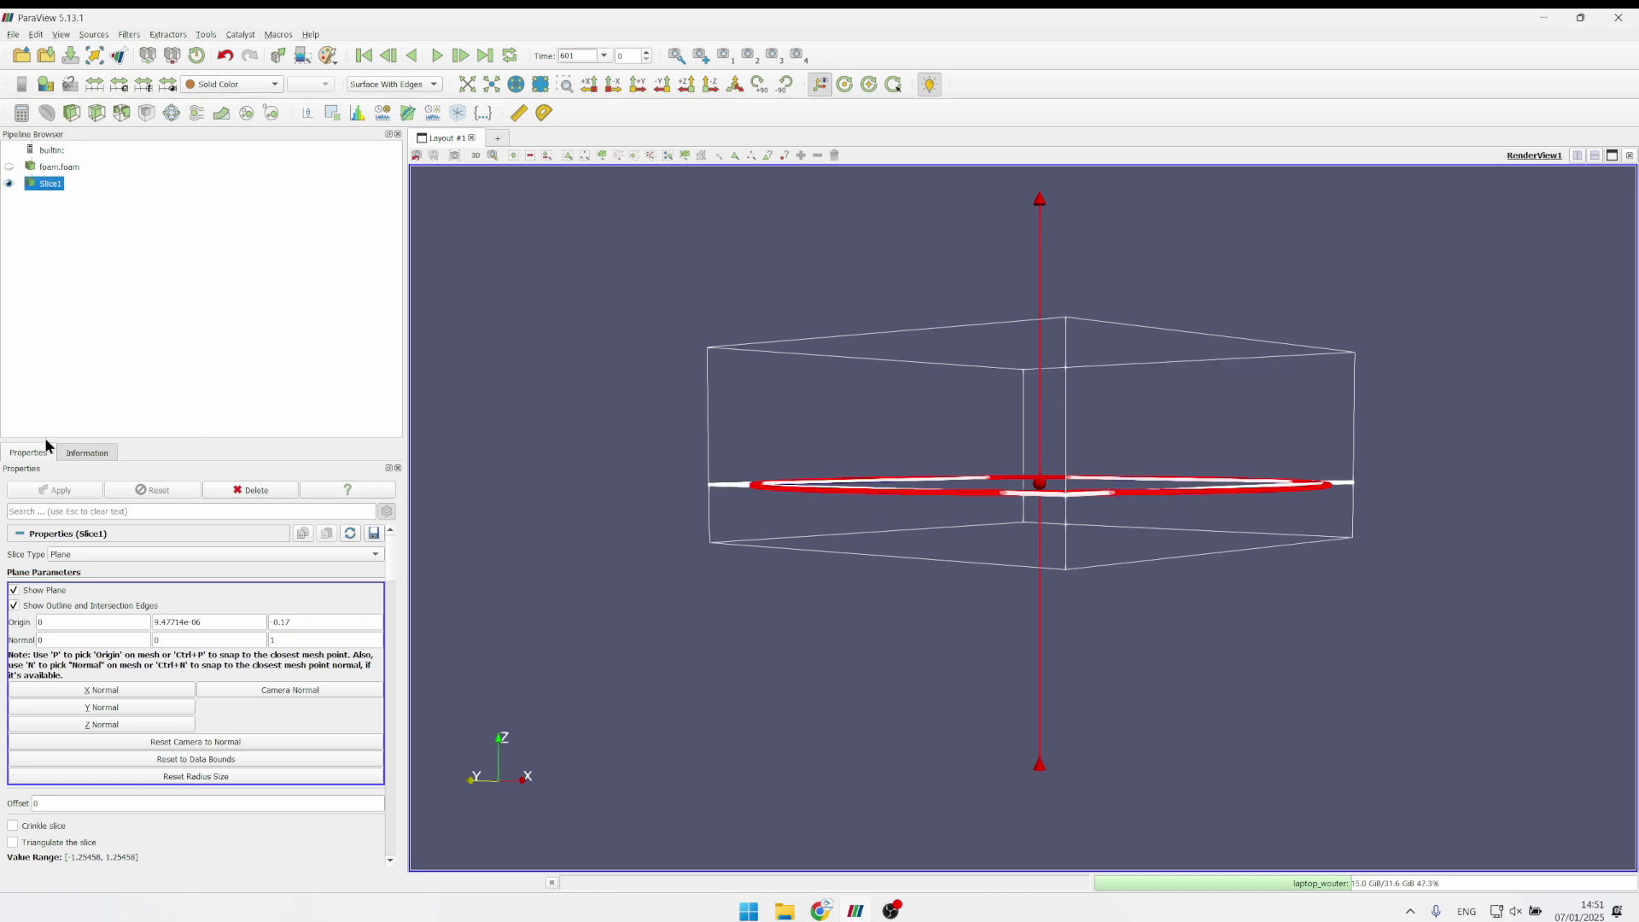
{"action": "left_click", "coordinate": [24, 589]}
{"action": "left_click_drag", "start_coordinate": [478, 525], "coordinate": [790, 560]}
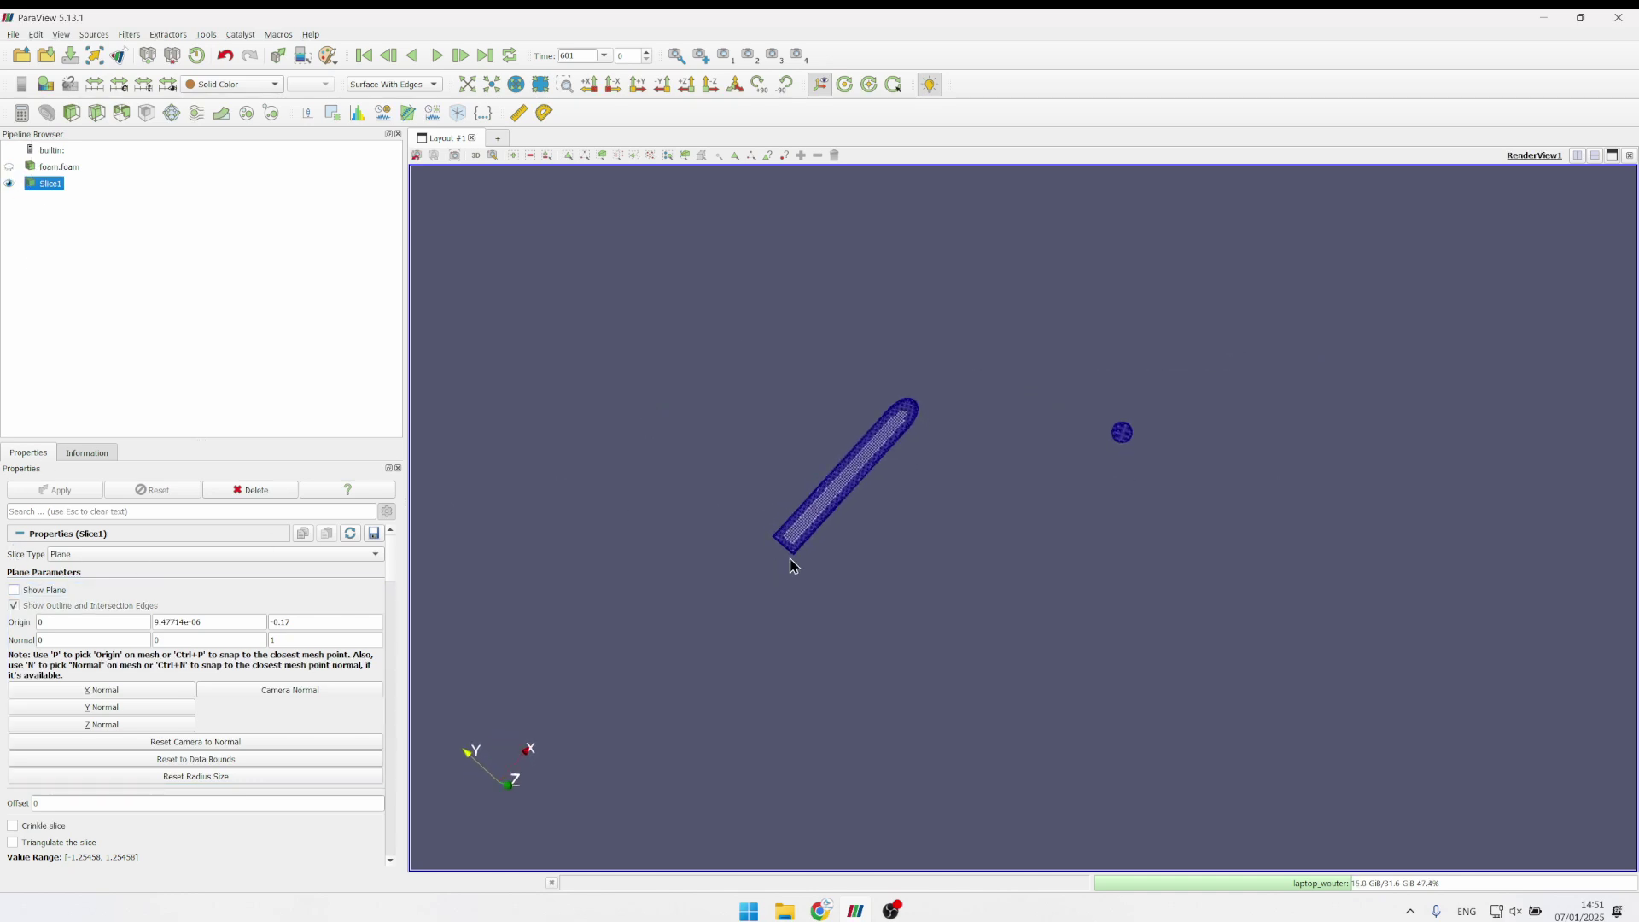
- Examine the mesh cells across the width of the sliced inlet pipe
{"action": "scroll", "coordinate": [811, 526], "scroll_direction": "up", "scroll_amount": 3}
{"action": "scroll", "coordinate": [811, 526], "scroll_direction": "up", "scroll_amount": 1}
{"action": "scroll", "coordinate": [715, 389], "scroll_direction": "down", "scroll_amount": 5}
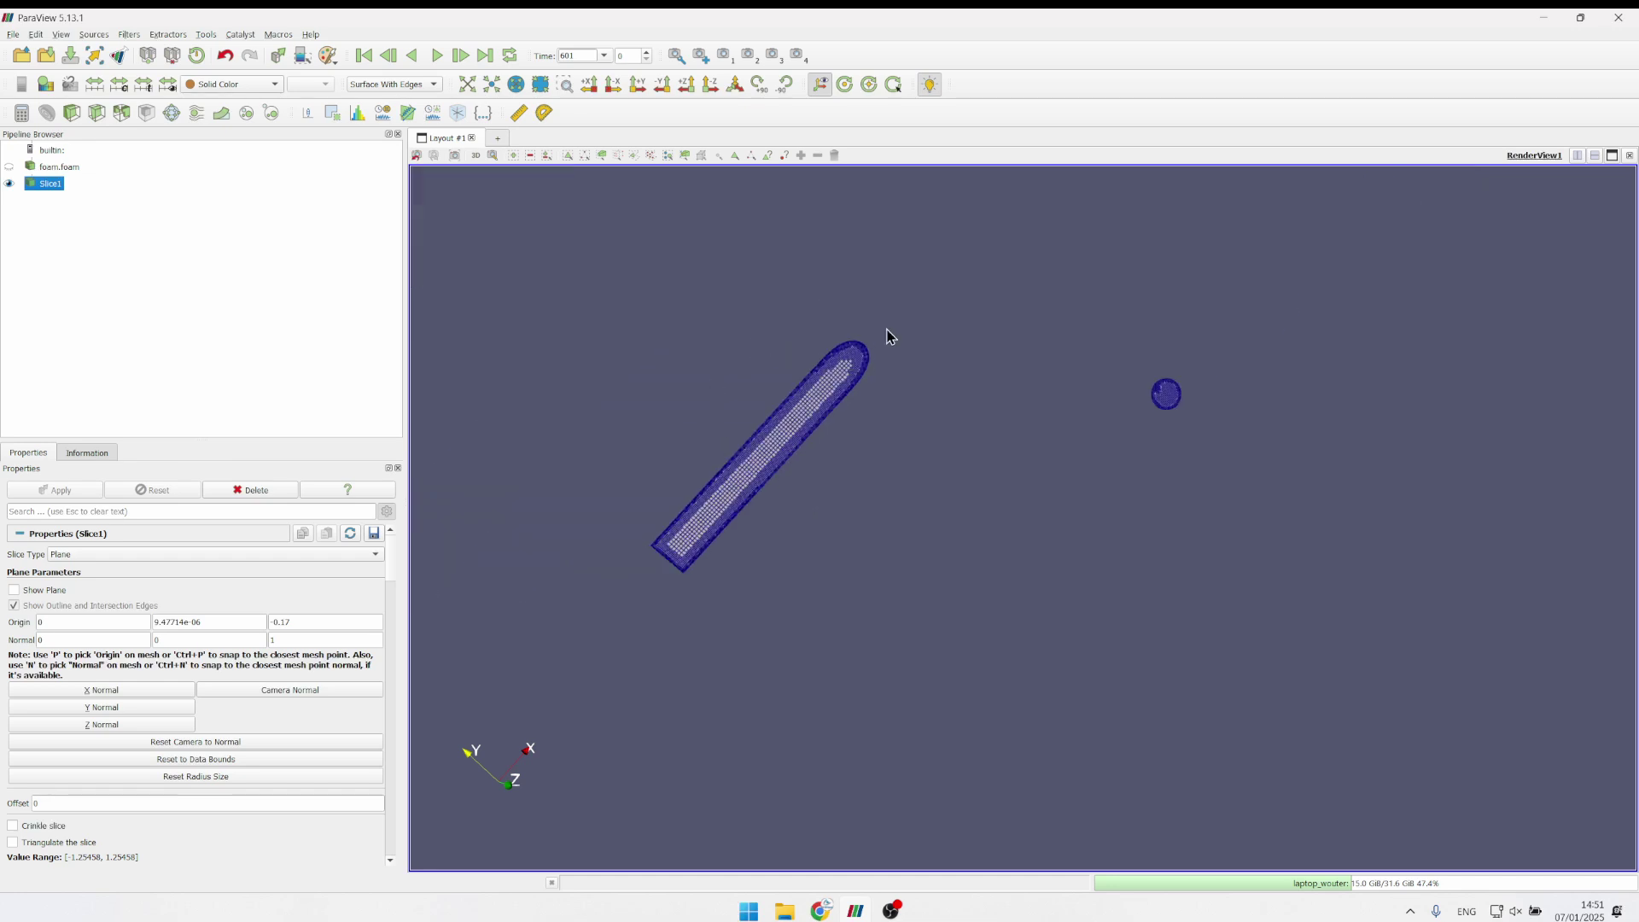
{"action": "middle_click_drag", "start_coordinate": [770, 420], "coordinate": [948, 414]}
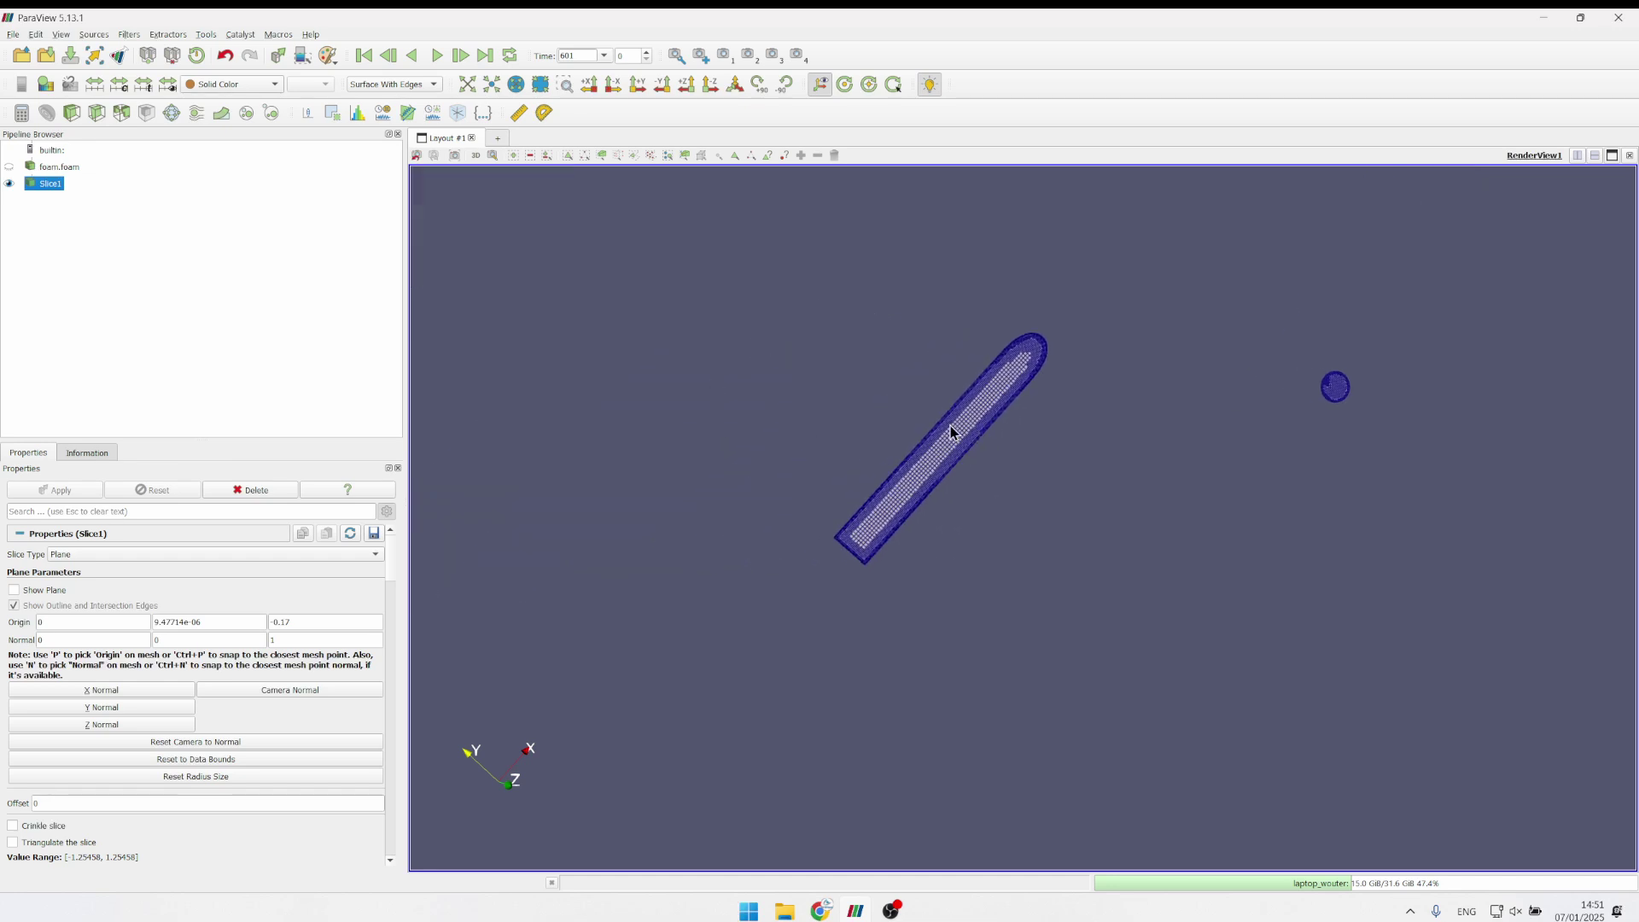
{"action": "scroll", "coordinate": [951, 430], "scroll_direction": "up", "scroll_amount": 3}
{"action": "middle_click_drag", "start_coordinate": [779, 392], "coordinate": [907, 432]}
{"action": "scroll", "coordinate": [934, 360], "scroll_direction": "up", "scroll_amount": 5}
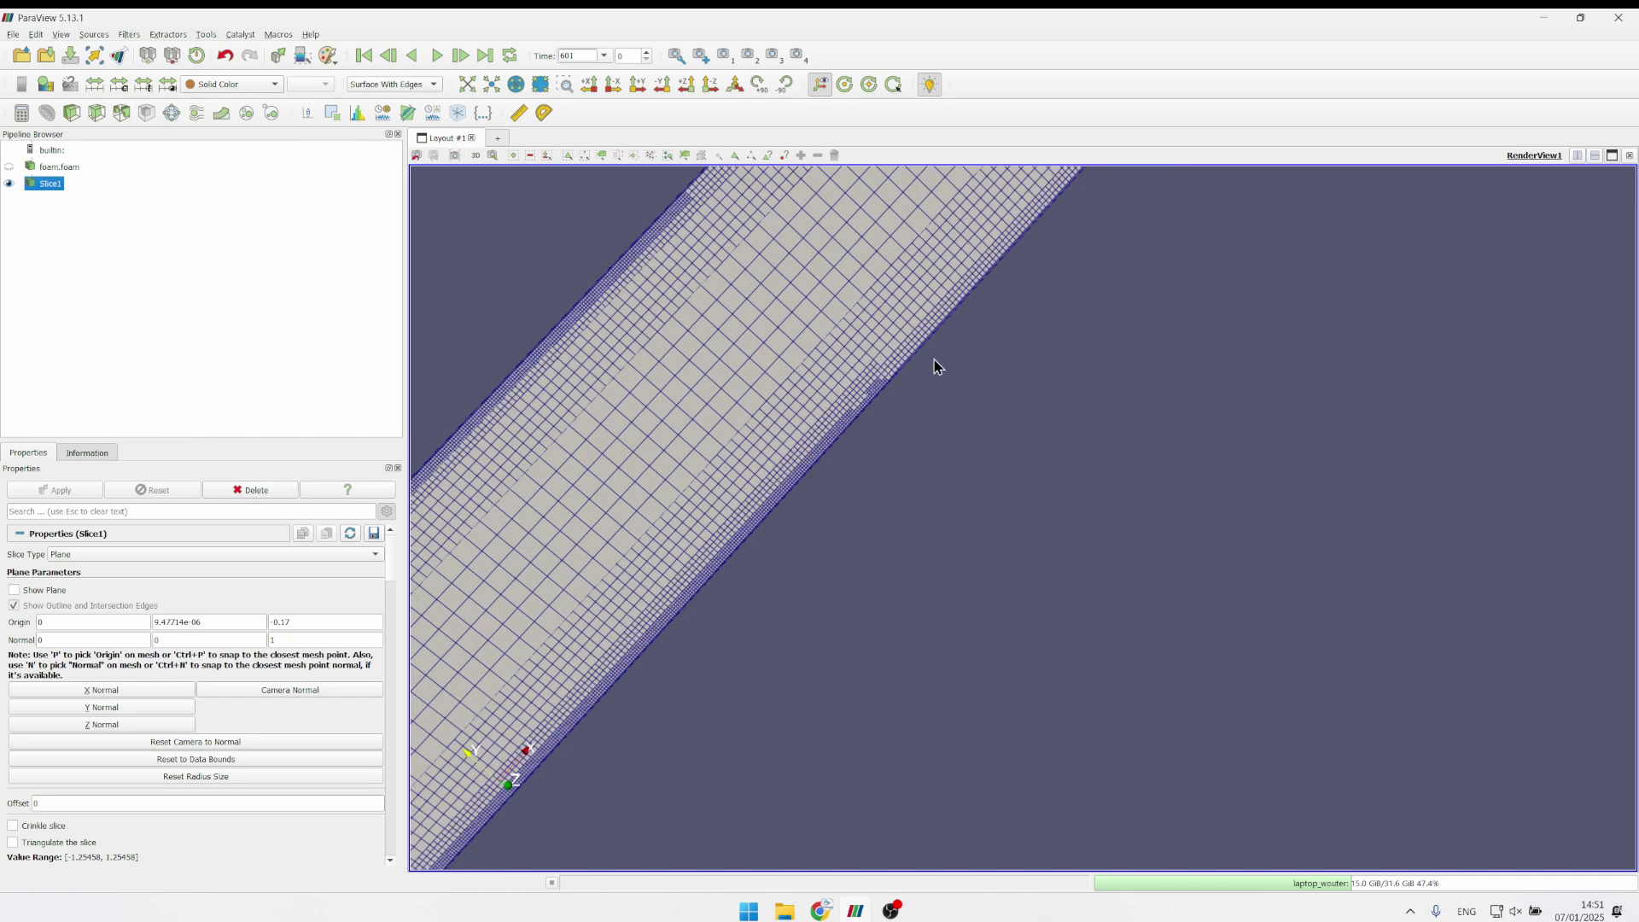
{"action": "middle_click_drag", "start_coordinate": [934, 361], "coordinate": [862, 515]}
{"action": "scroll", "coordinate": [905, 527], "scroll_direction": "up", "scroll_amount": 2}
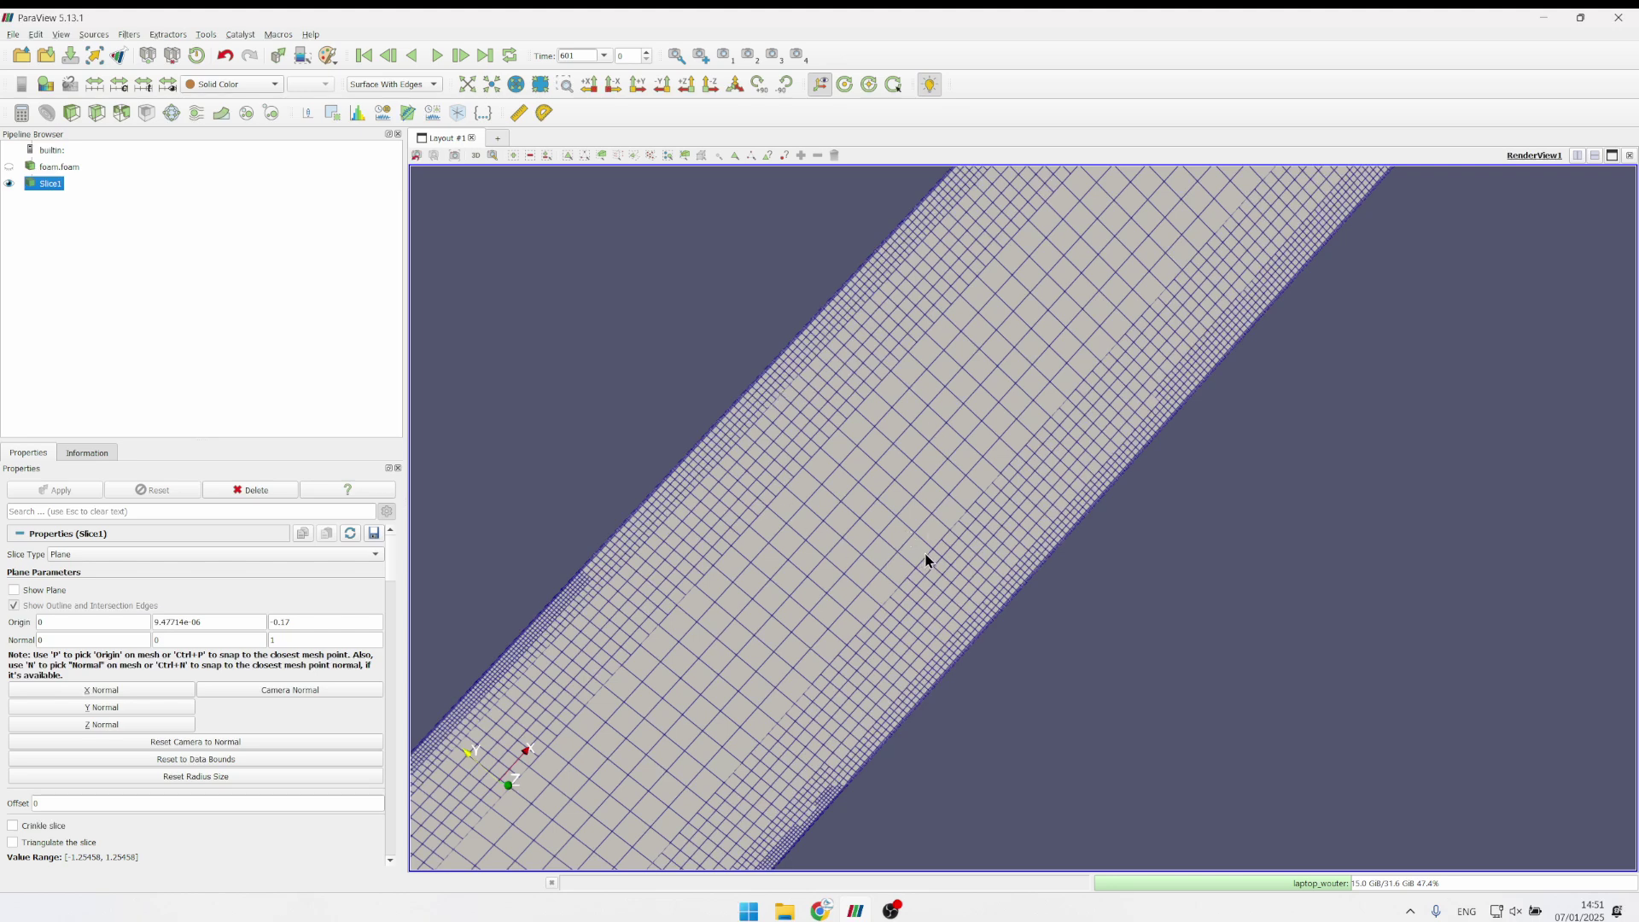
- Examine the mesh refinement and boundary layers close to the pipe wall, and bring the pipe's full width back into view
{"action": "scroll", "coordinate": [981, 580], "scroll_direction": "up", "scroll_amount": 2}
{"action": "middle_click_drag", "start_coordinate": [1024, 560], "coordinate": [1115, 607]}
{"action": "scroll", "coordinate": [1115, 607], "scroll_direction": "up", "scroll_amount": 3}
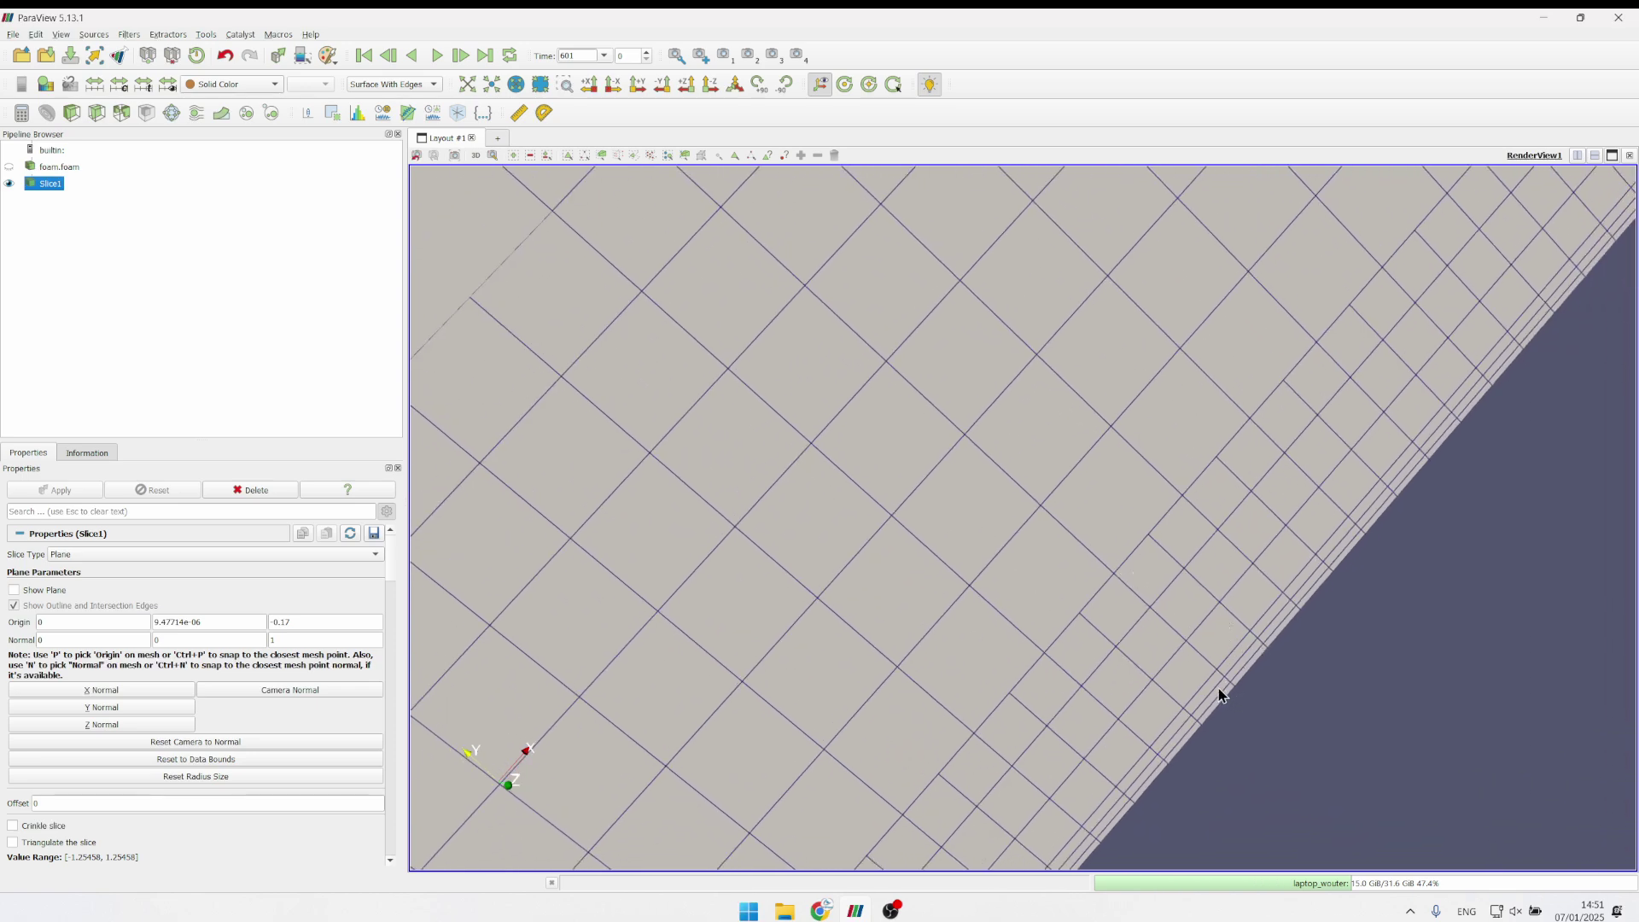
{"action": "scroll", "coordinate": [1216, 690], "scroll_direction": "down", "scroll_amount": 3}
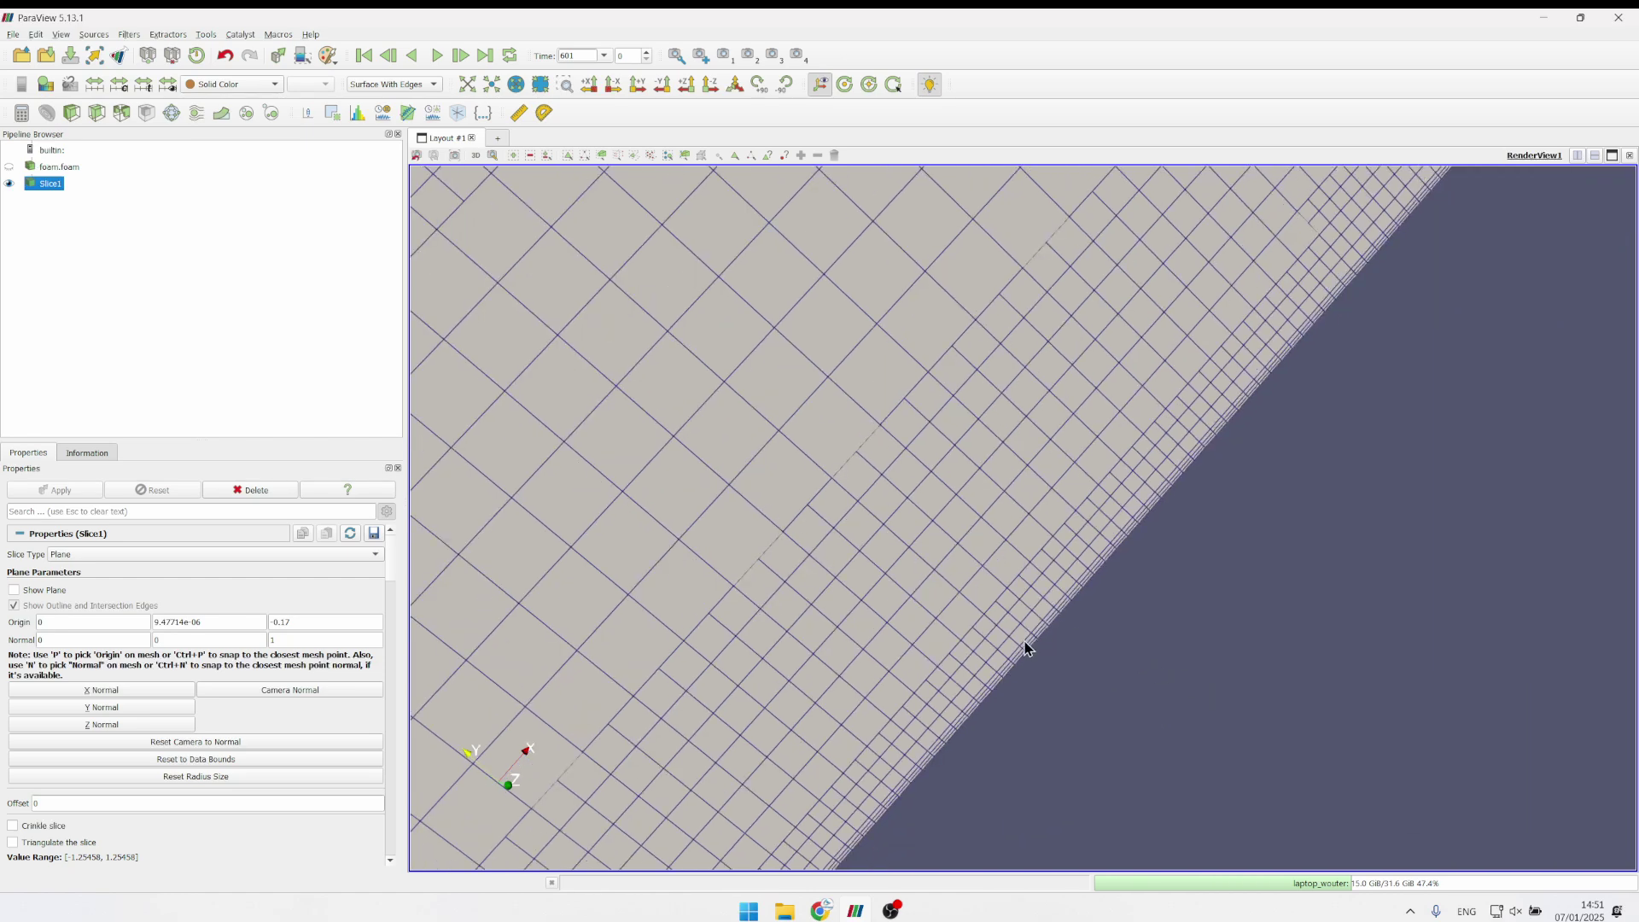
{"action": "scroll", "coordinate": [1024, 641], "scroll_direction": "down", "scroll_amount": 4}
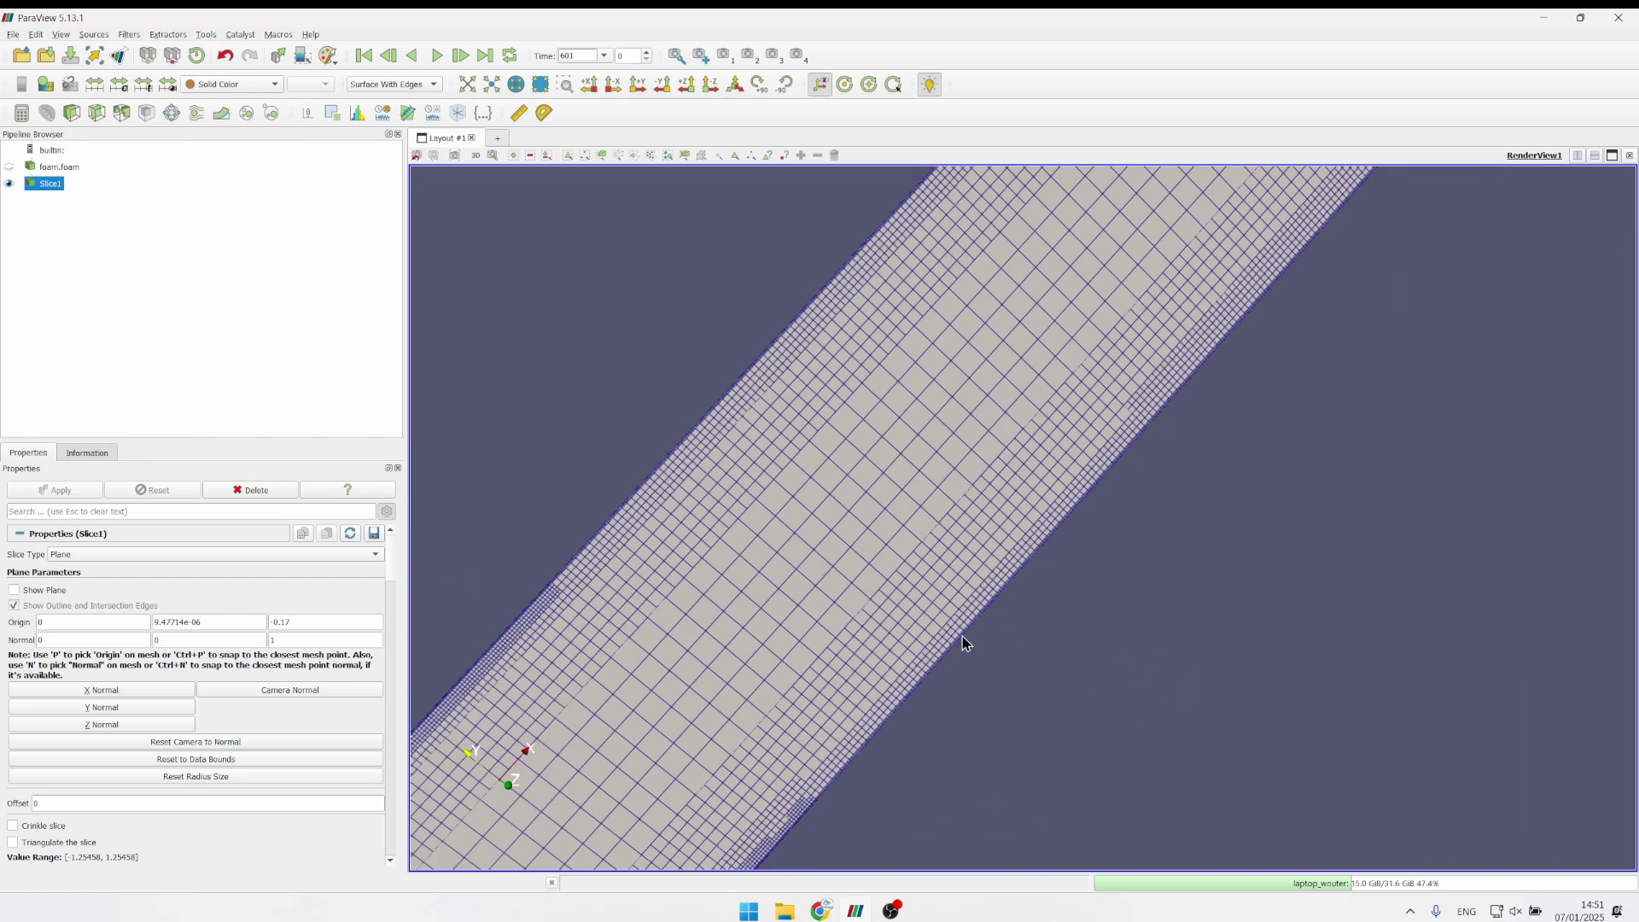
- Inspect the mesh at the pipe wall once more, and color the slice by the velocity field U
{"action": "scroll", "coordinate": [1020, 580], "scroll_direction": "up", "scroll_amount": 5}
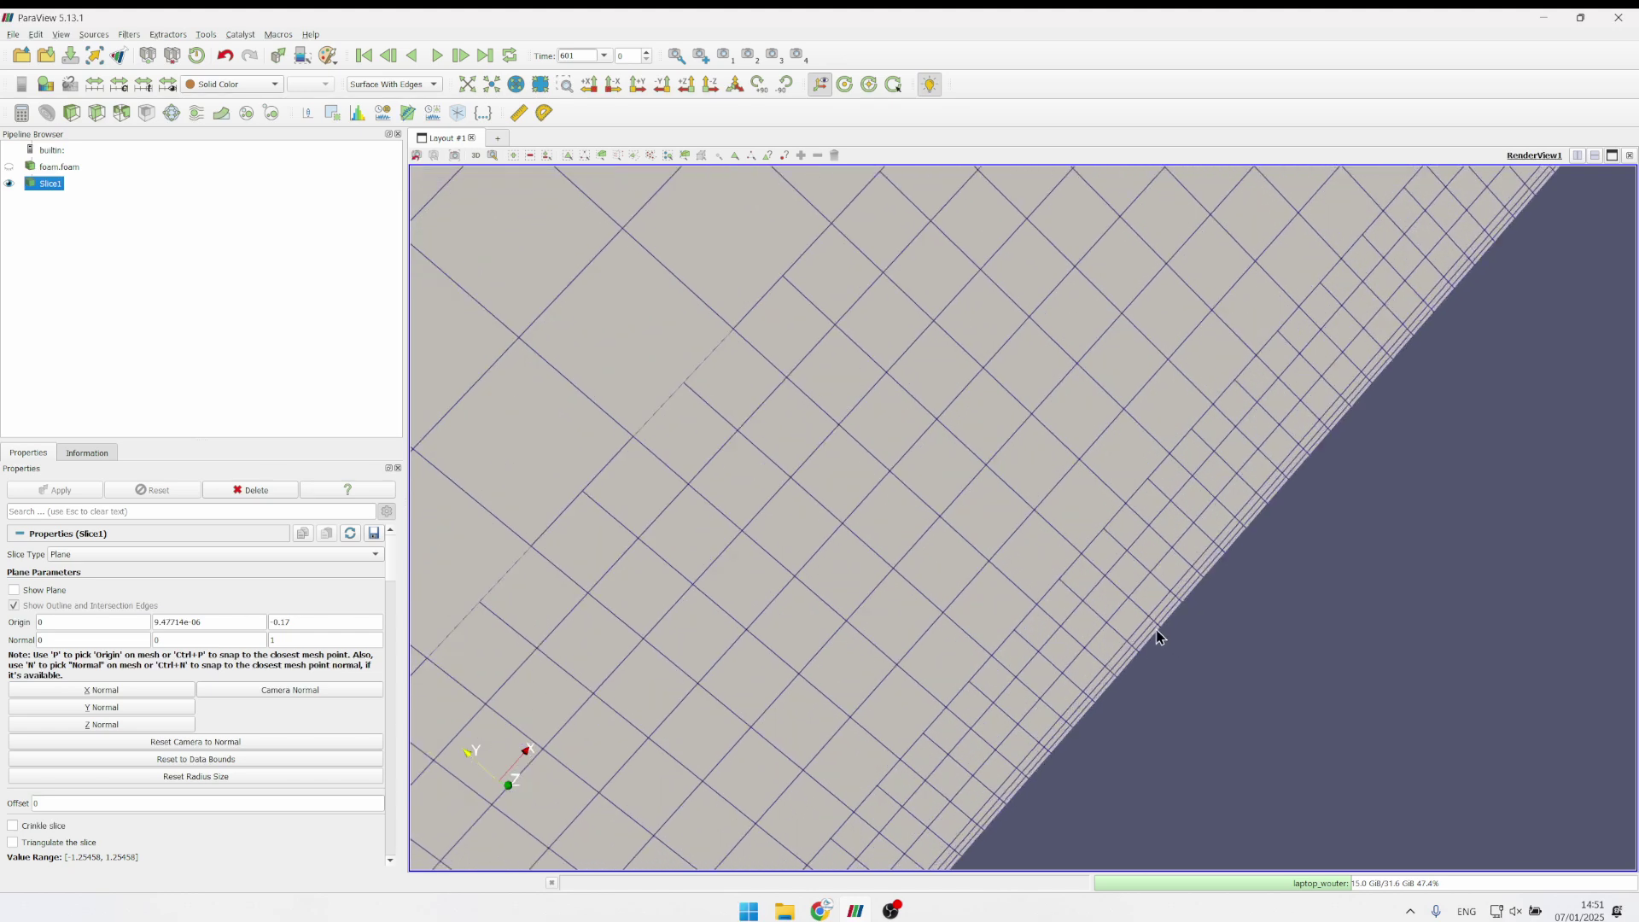
{"action": "scroll", "coordinate": [1178, 647], "scroll_direction": "up", "scroll_amount": 3}
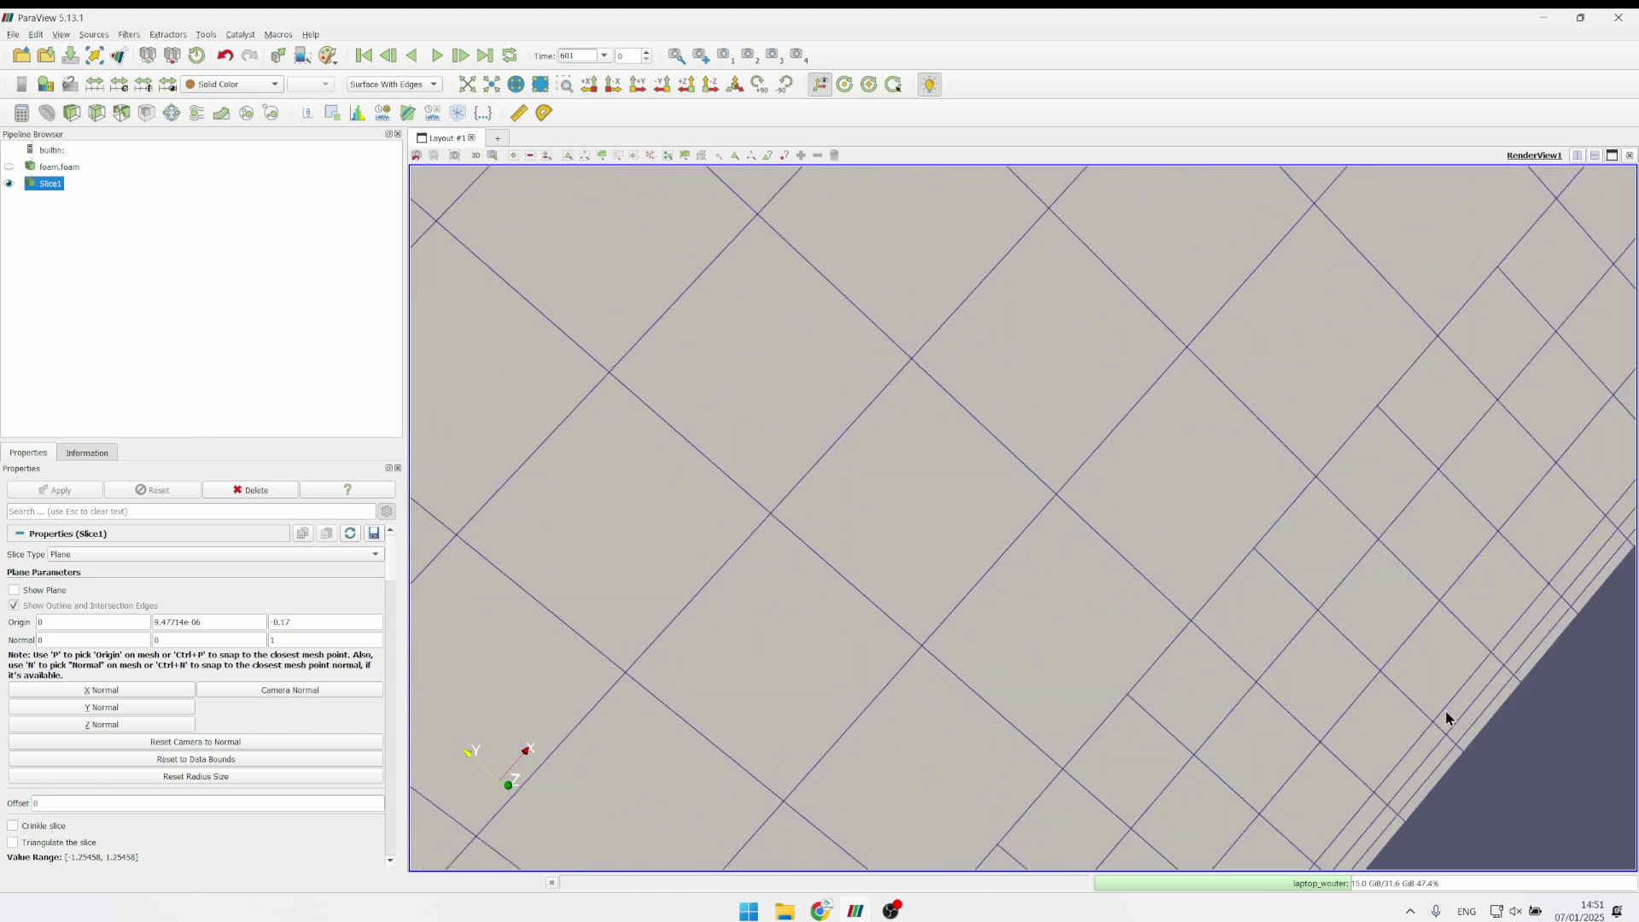
{"action": "scroll", "coordinate": [1094, 591], "scroll_direction": "down", "scroll_amount": 5}
{"action": "scroll", "coordinate": [911, 536], "scroll_direction": "down", "scroll_amount": 3}
{"action": "scroll", "coordinate": [887, 452], "scroll_direction": "down", "scroll_amount": 2}
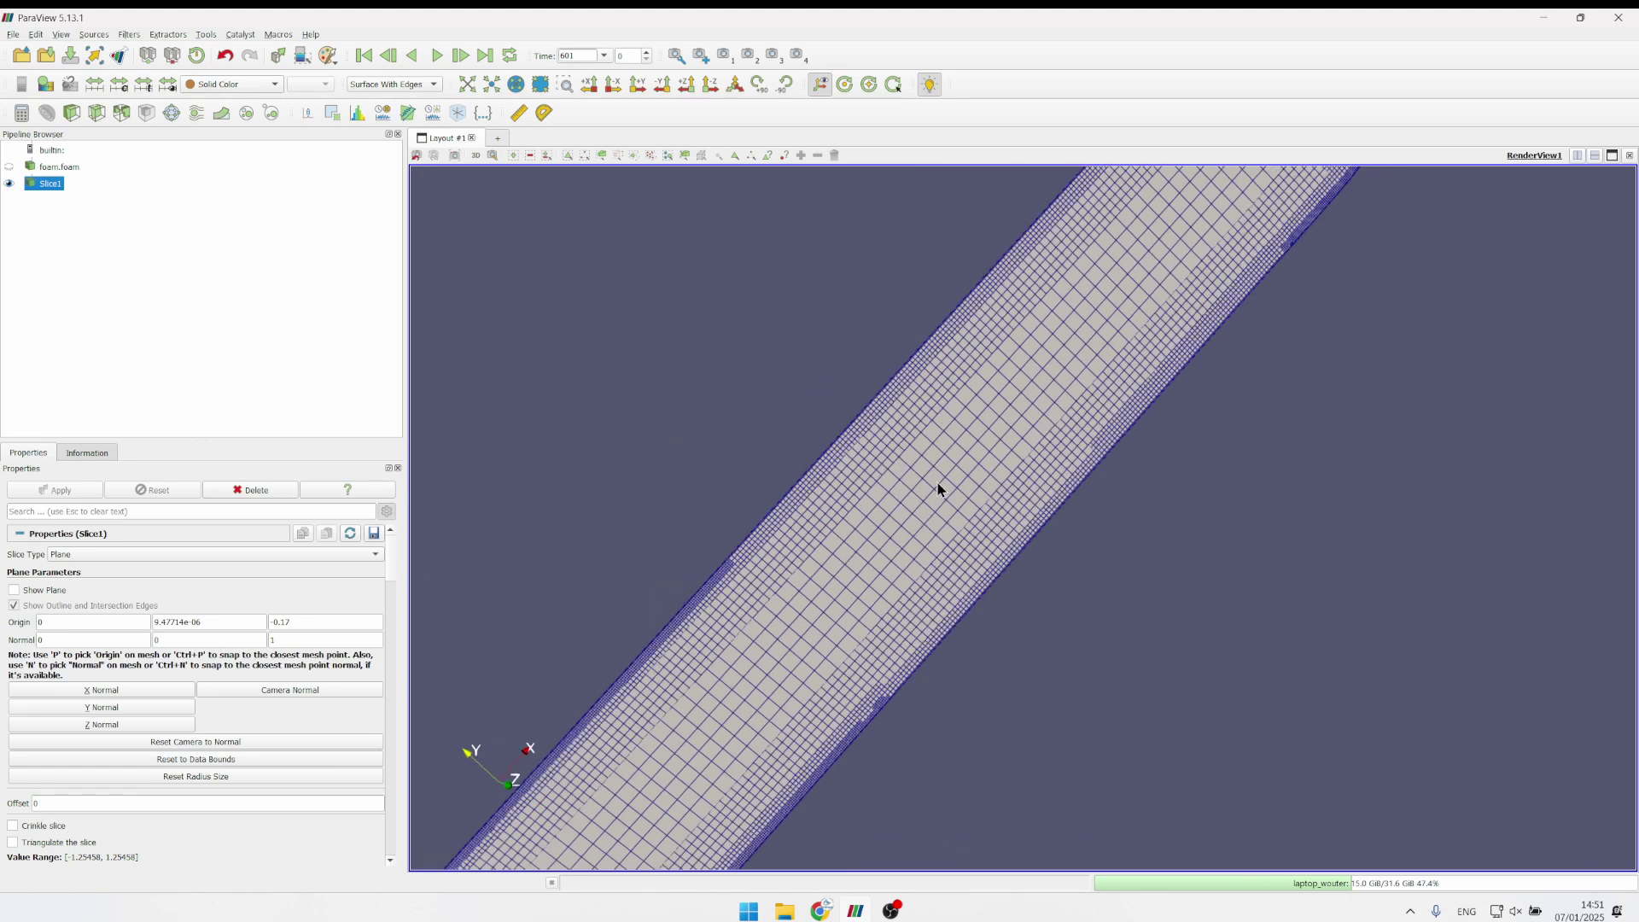
{"action": "left_click", "coordinate": [229, 89]}
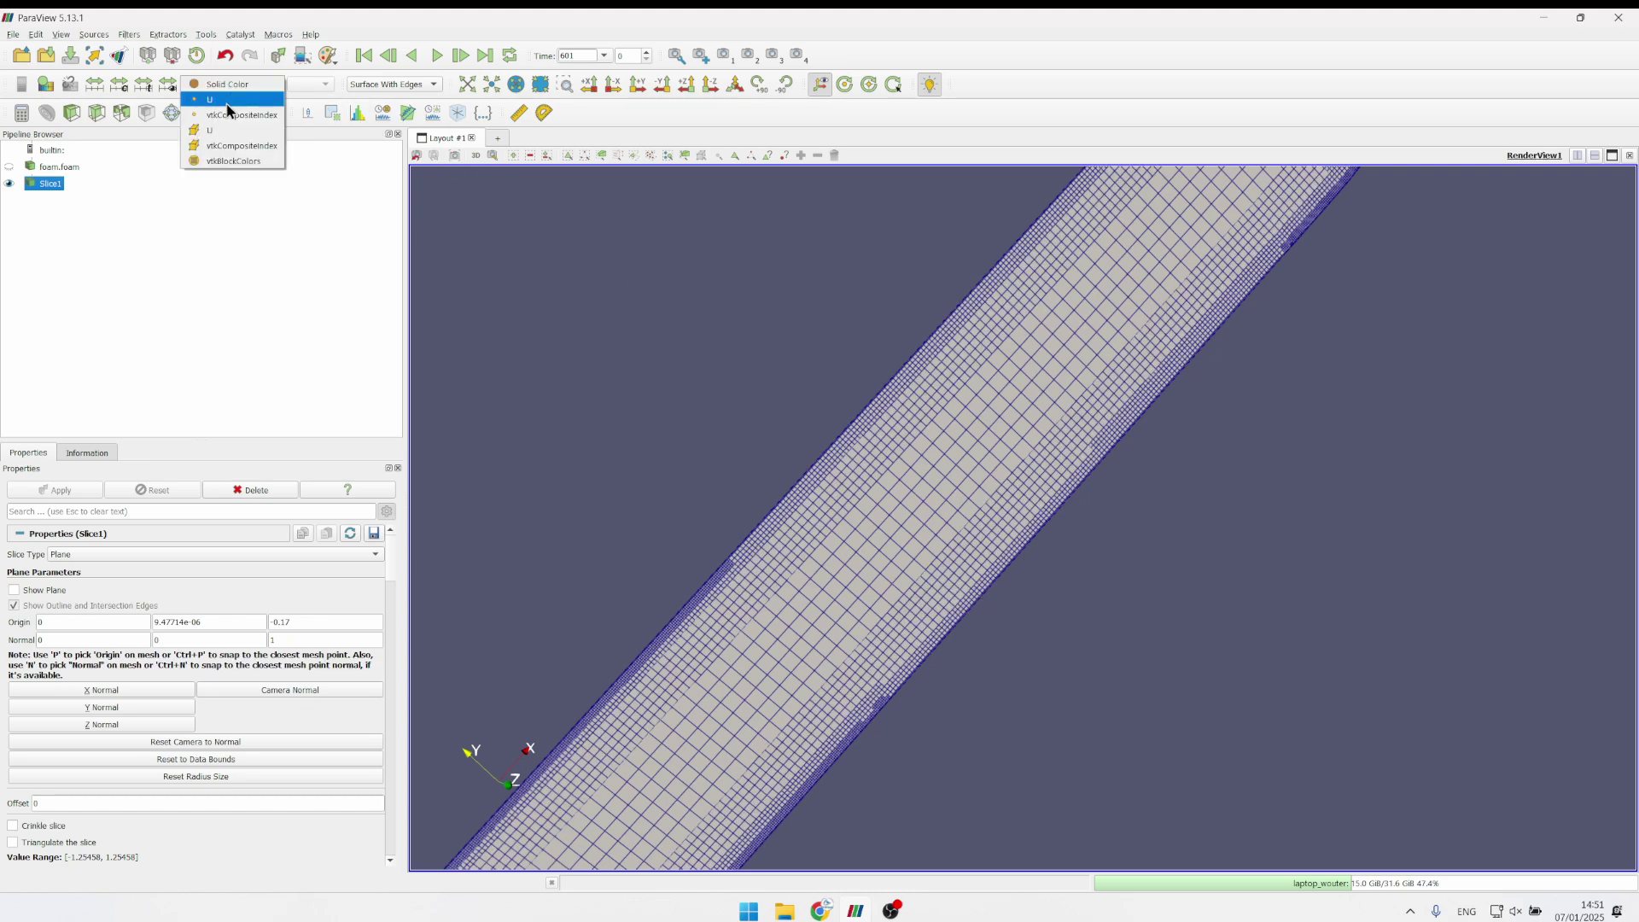
{"action": "left_click", "coordinate": [229, 112]}
{"action": "scroll", "coordinate": [717, 441], "scroll_direction": "down", "scroll_amount": 5}
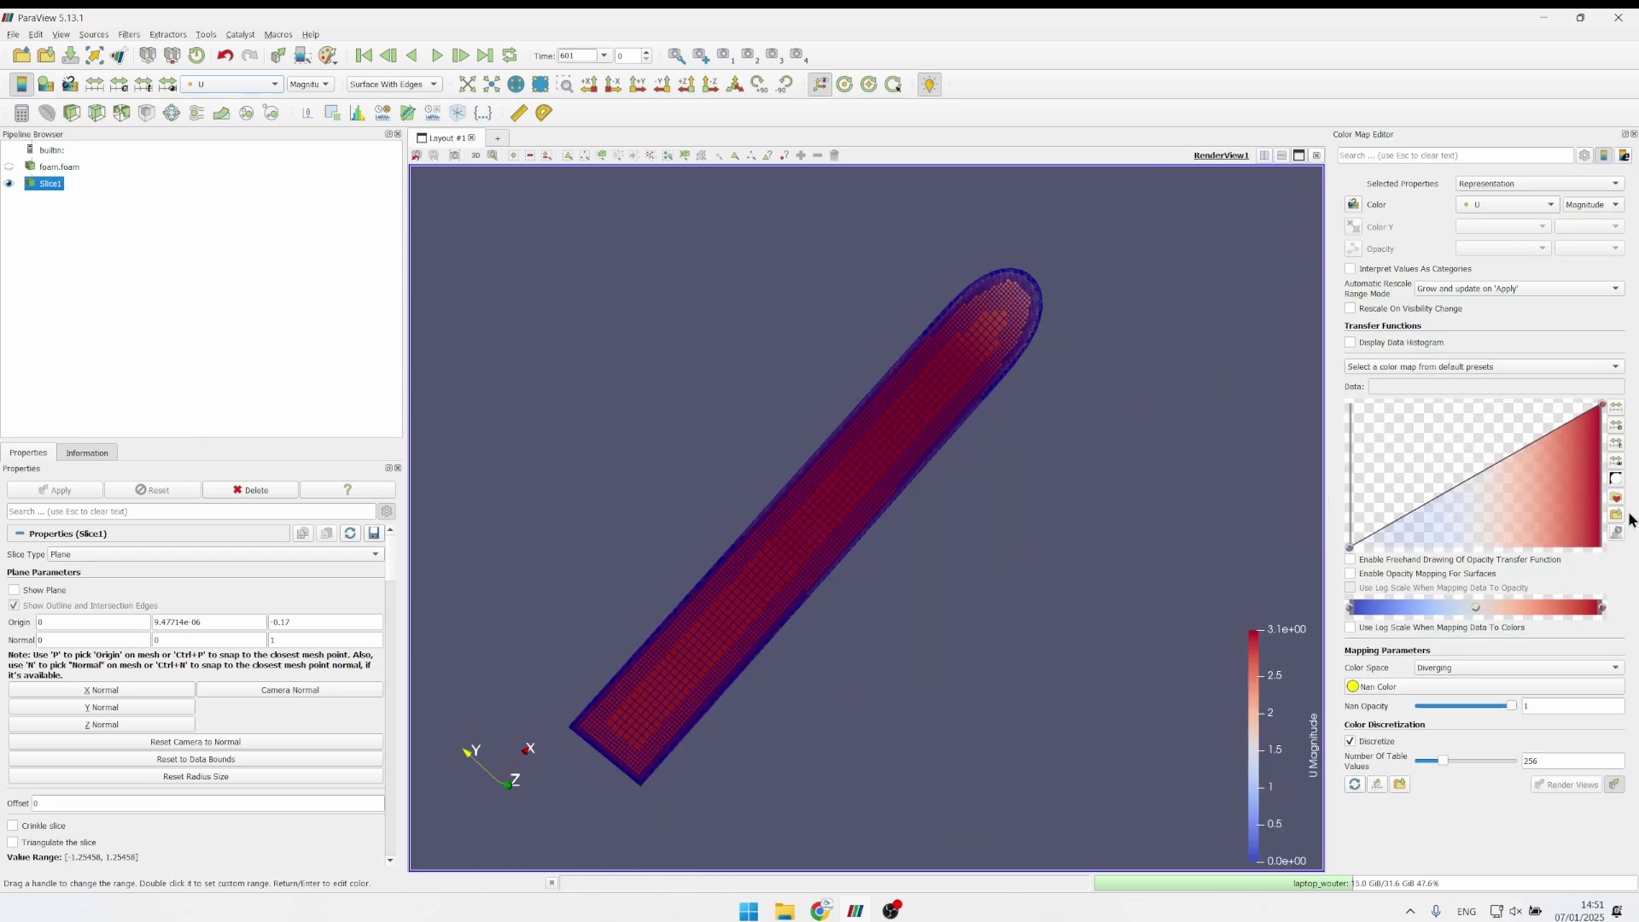
- Apply the Jet color preset to the velocity coloring and close the color map editor
{"action": "left_click", "coordinate": [1616, 498]}
{"action": "scroll", "coordinate": [768, 512], "scroll_direction": "down", "scroll_amount": 1}
{"action": "left_click", "coordinate": [854, 597]}
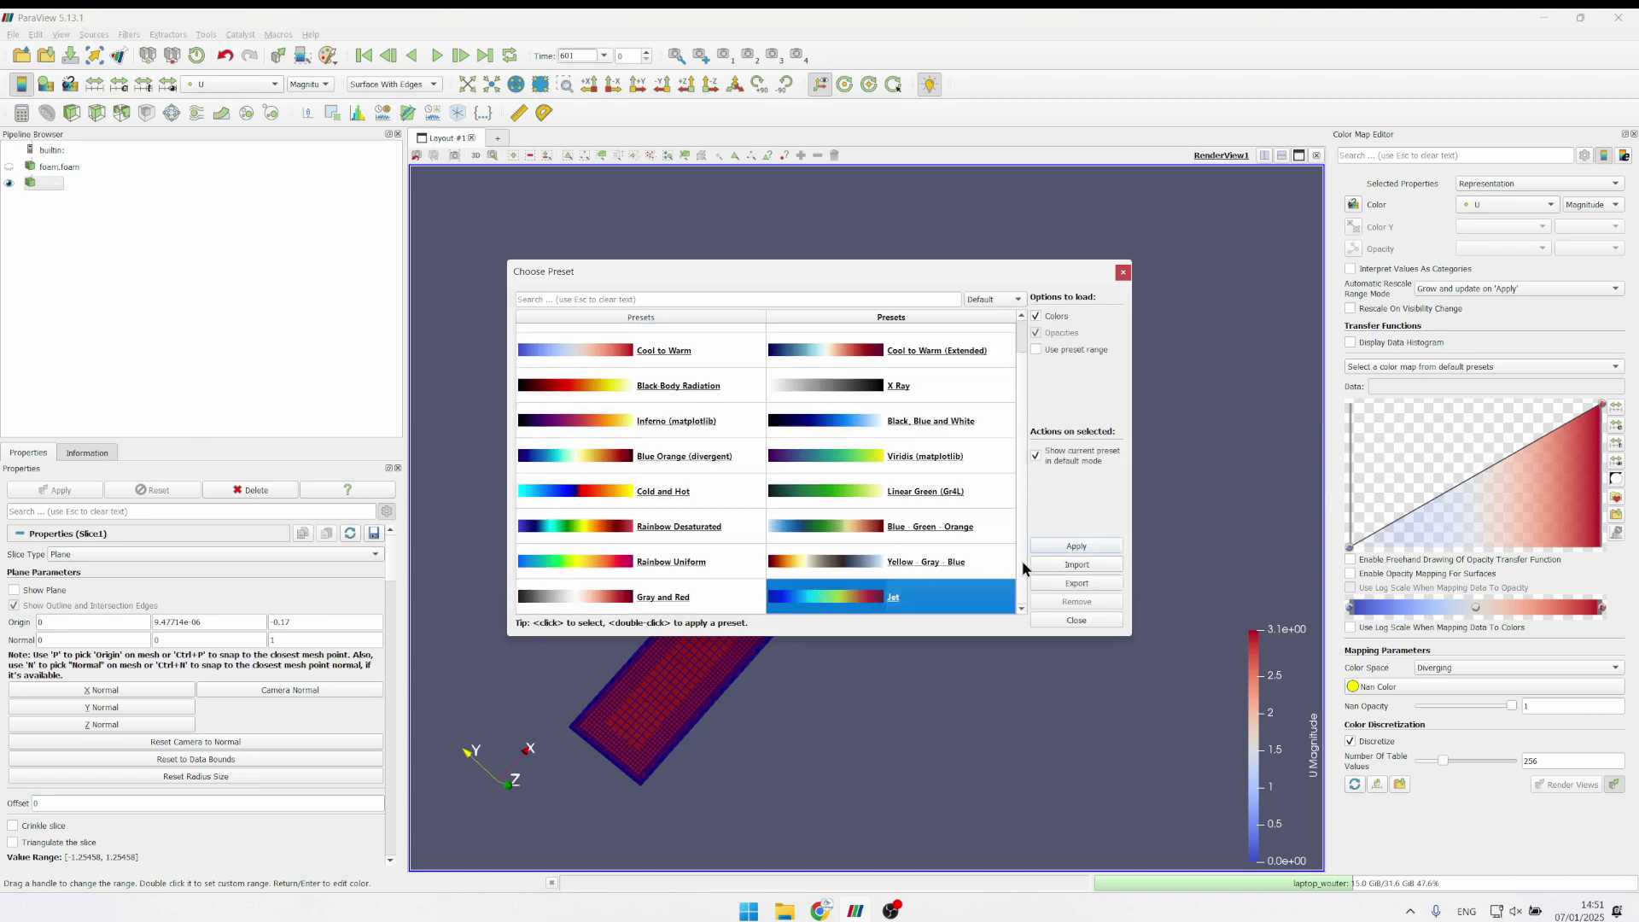
{"action": "left_click", "coordinate": [1058, 546]}
{"action": "left_click", "coordinate": [1064, 617]}
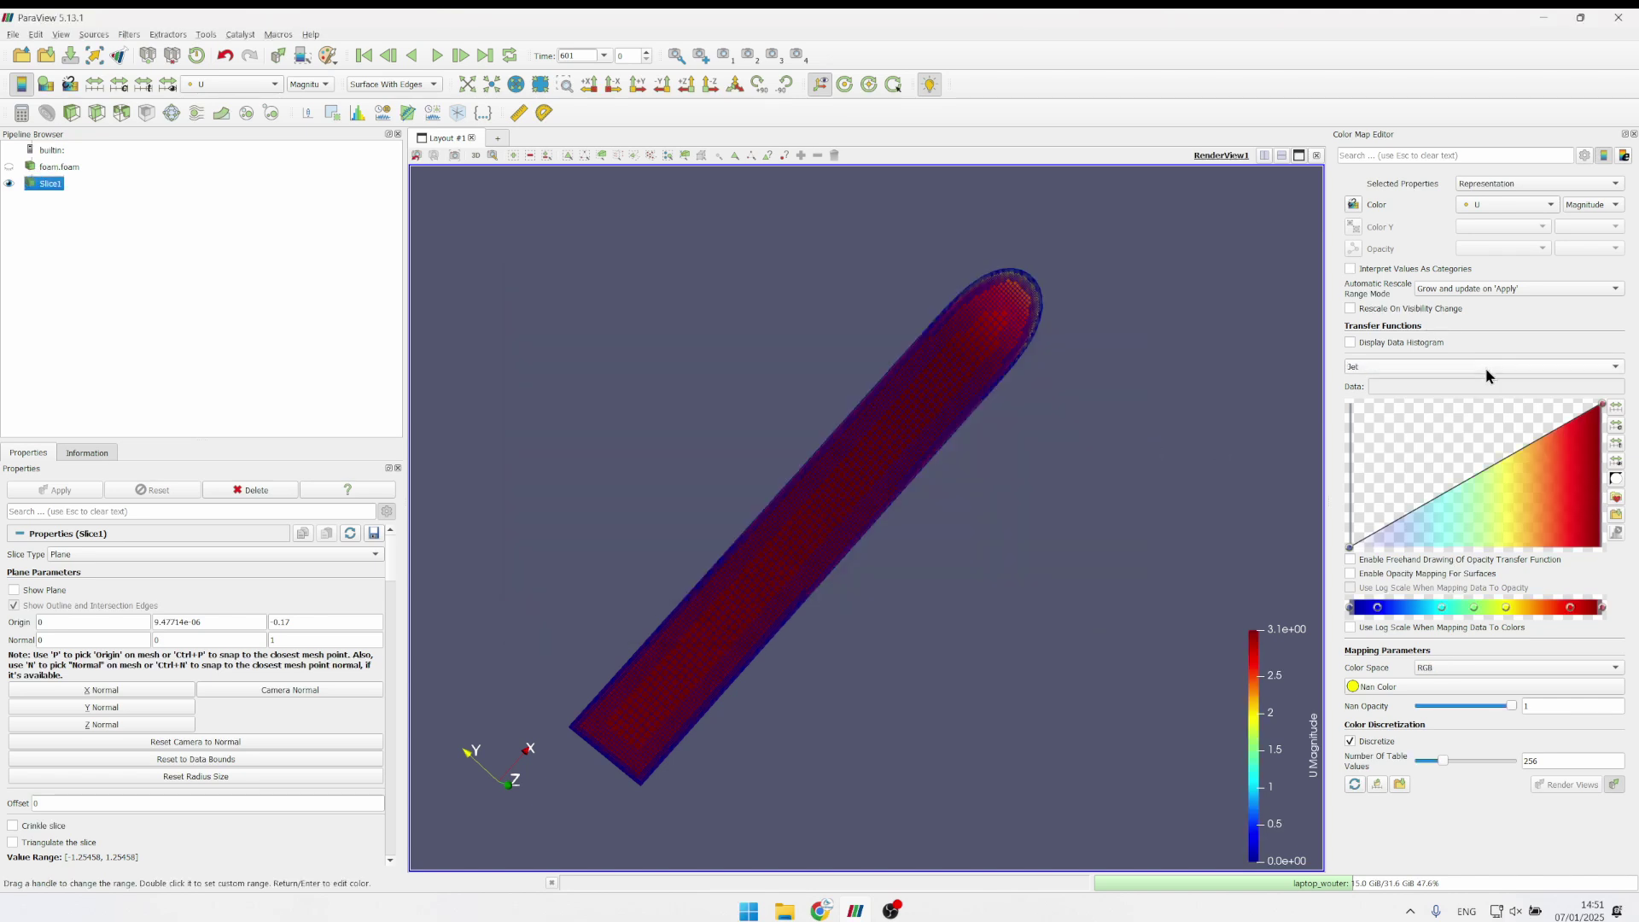
{"action": "left_click", "coordinate": [1633, 134]}
- Set a custom color range of 0 to 10 for the velocity magnitude
{"action": "left_click", "coordinate": [119, 84]}
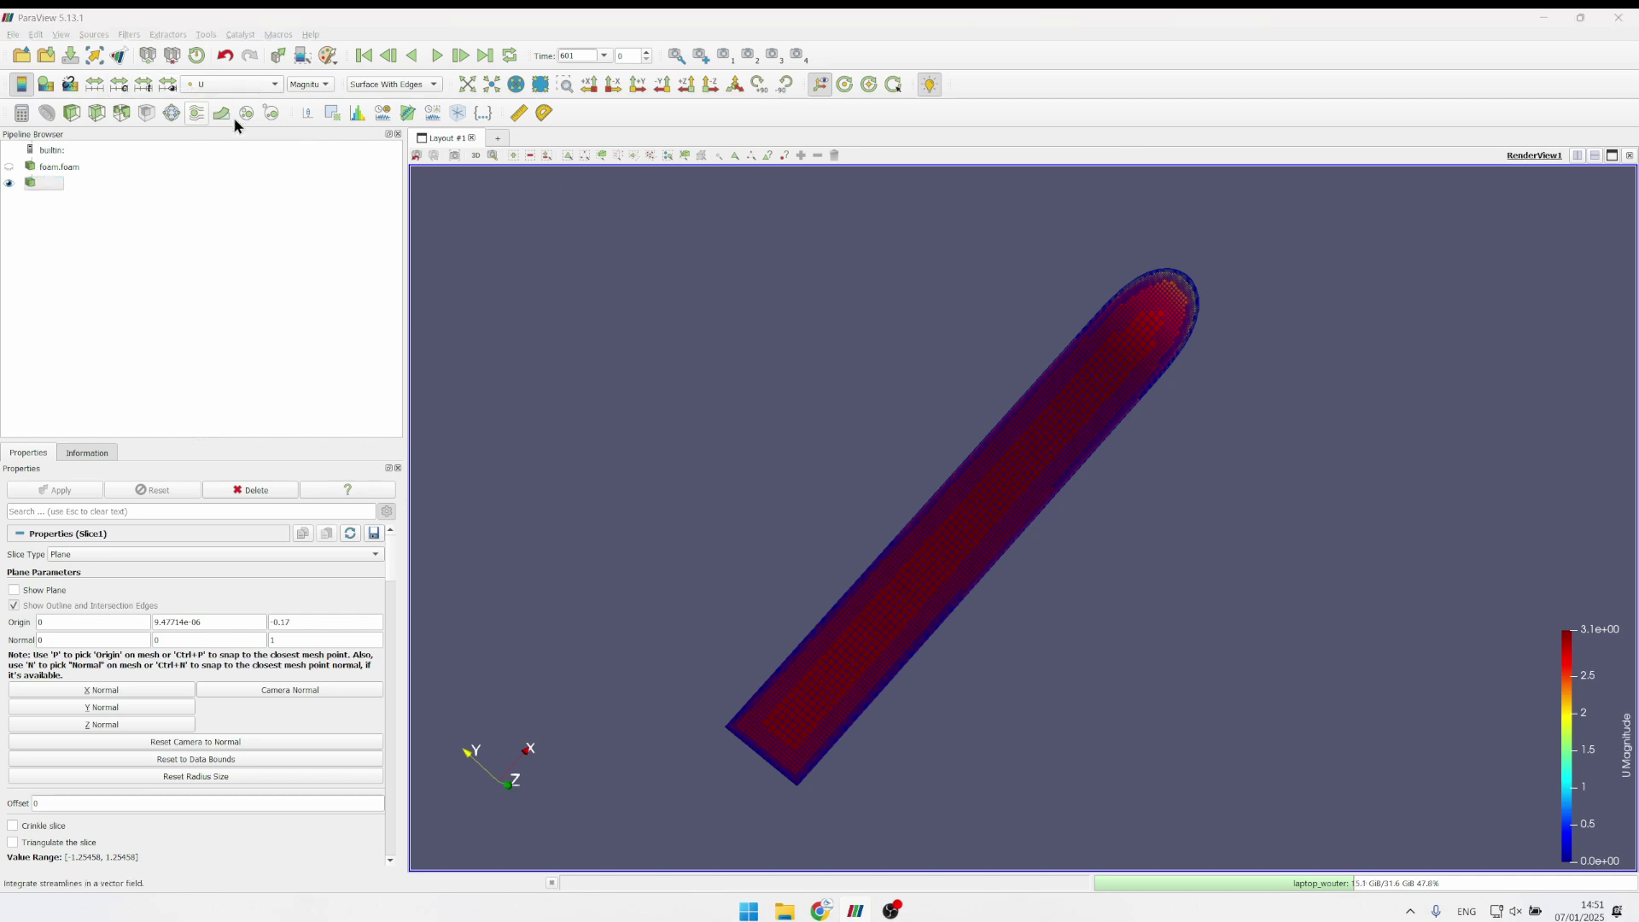
{"action": "double_click", "coordinate": [870, 456]}
{"action": "type", "text": "0"}
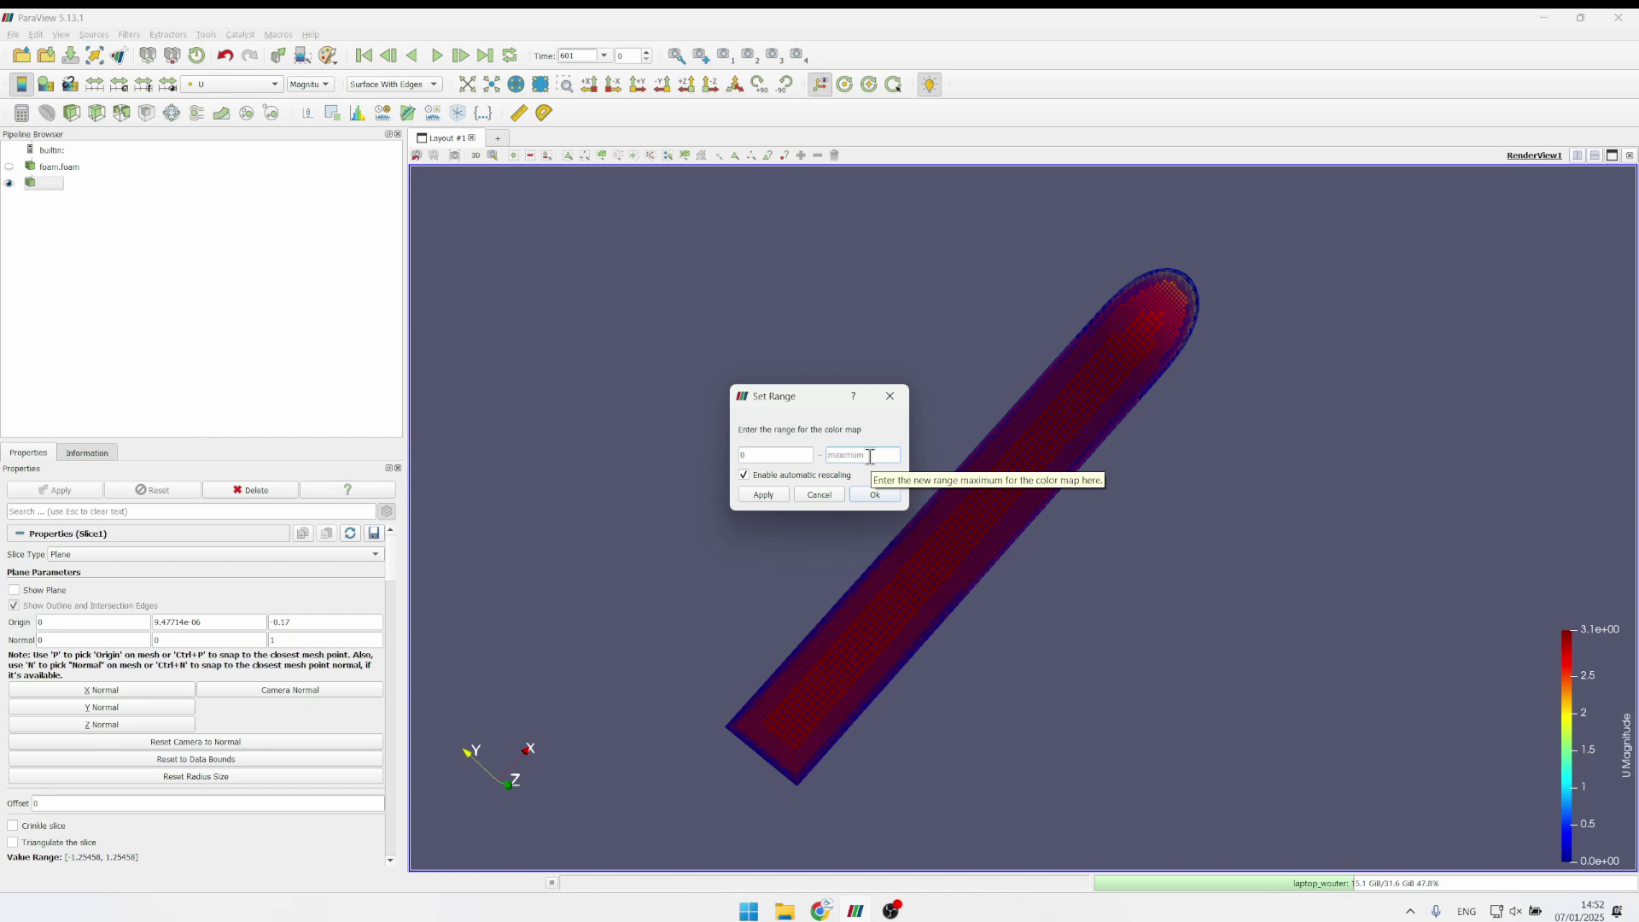
{"action": "type", "text": "10"}
{"action": "key", "text": "Return"}
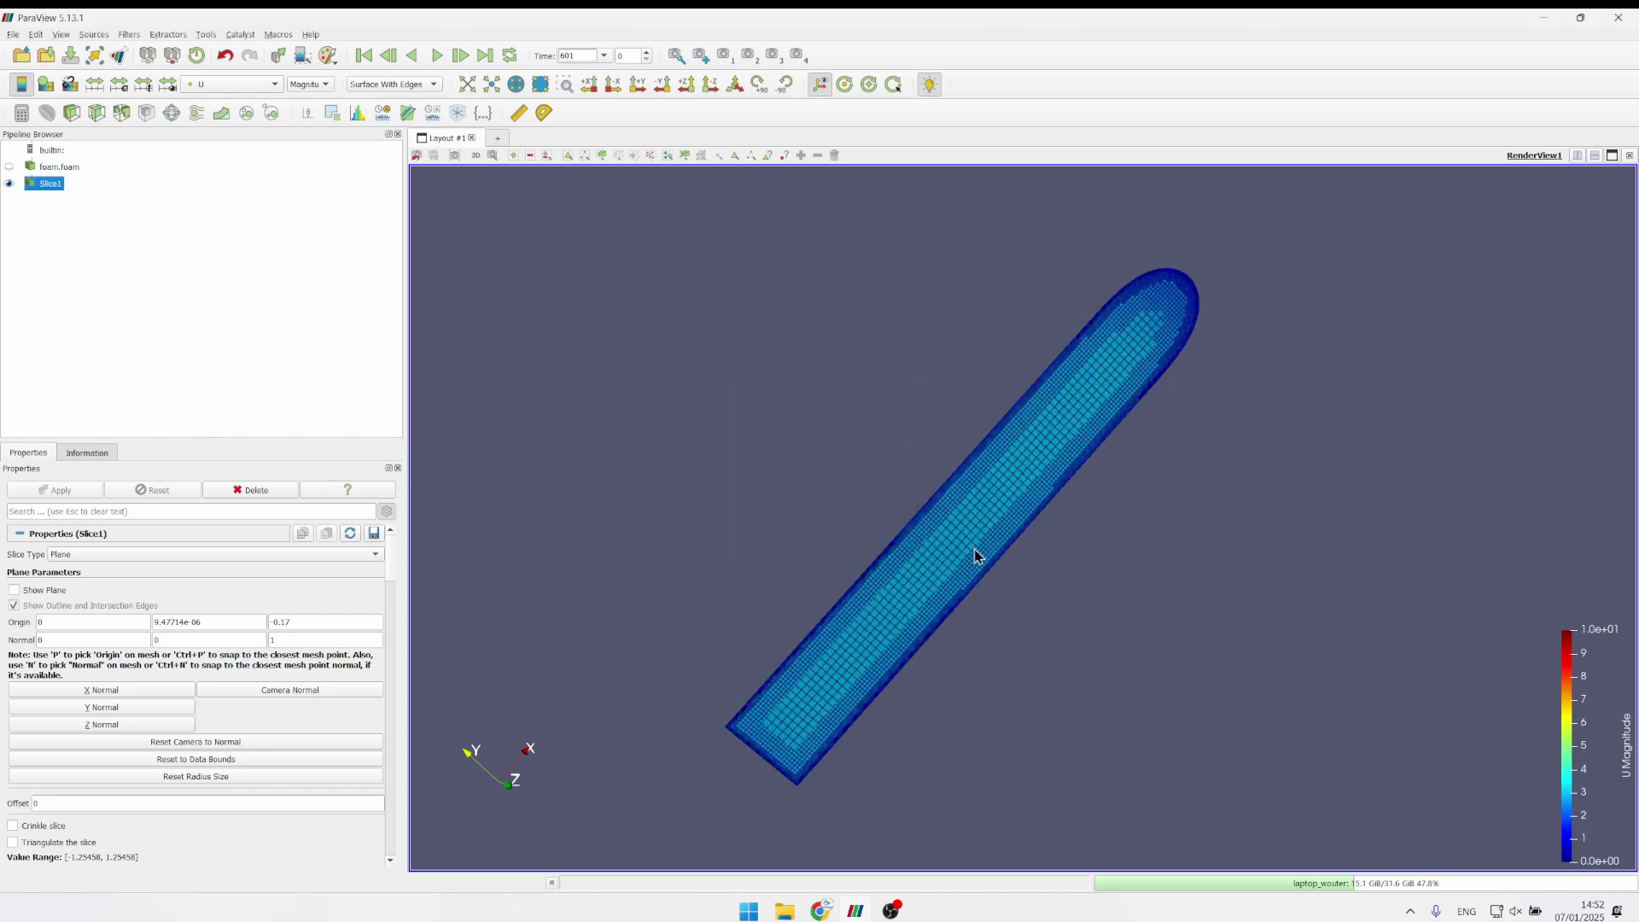
- Set the maximum of the velocity magnitude color range to 5
{"action": "scroll", "coordinate": [1015, 594], "scroll_direction": "up", "scroll_amount": 10}
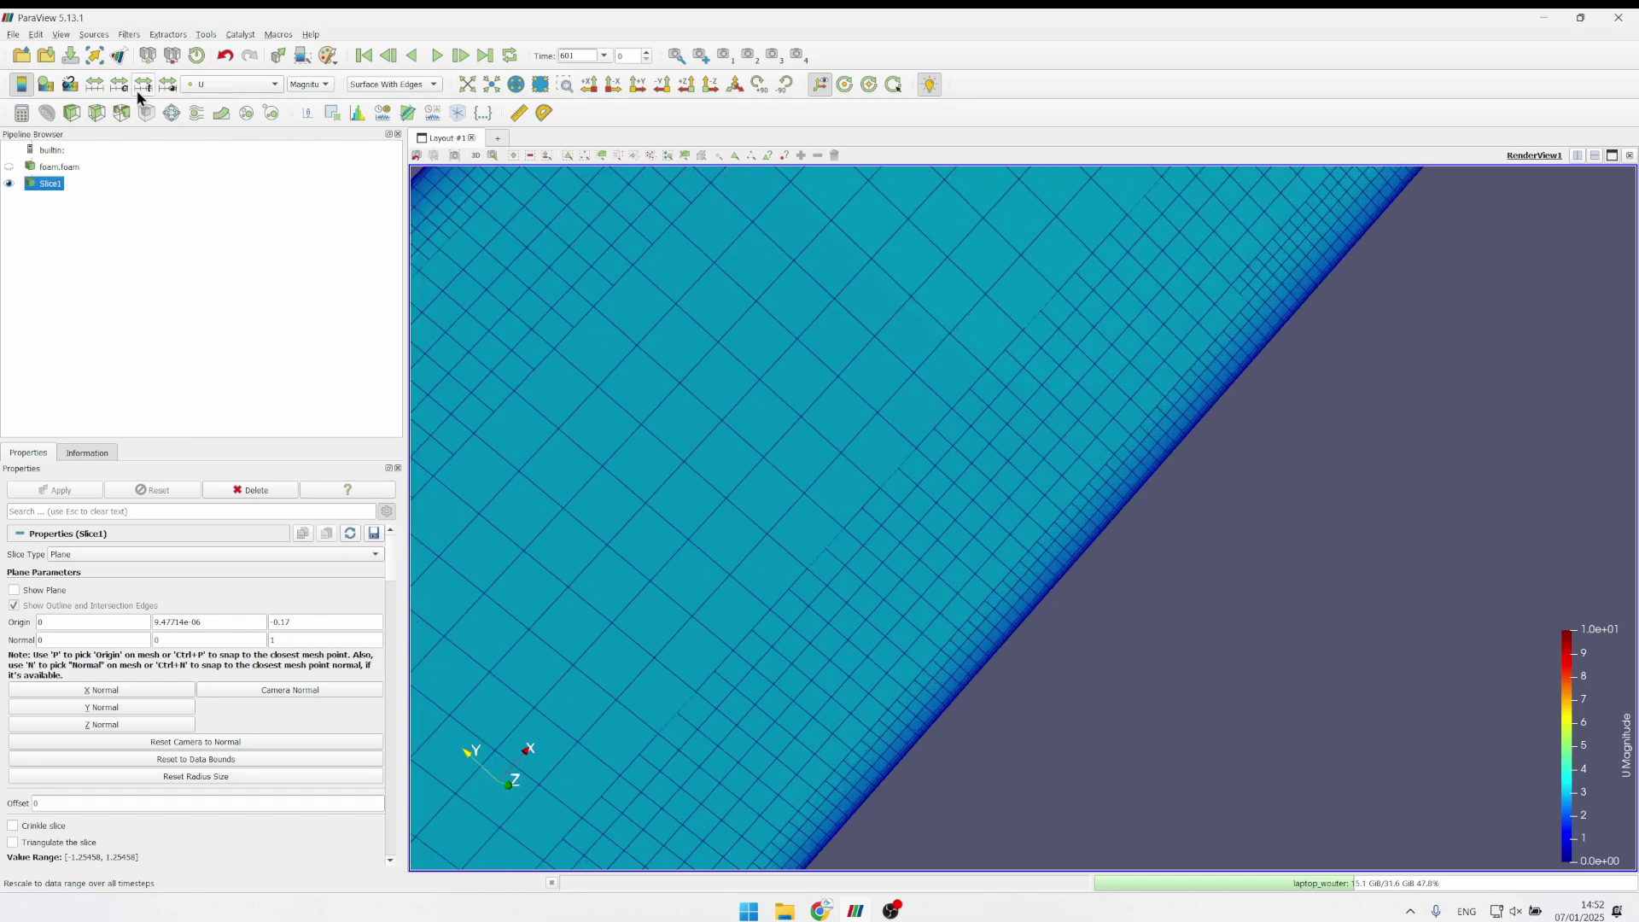
{"action": "left_click", "coordinate": [119, 84]}
{"action": "double_click", "coordinate": [843, 455]}
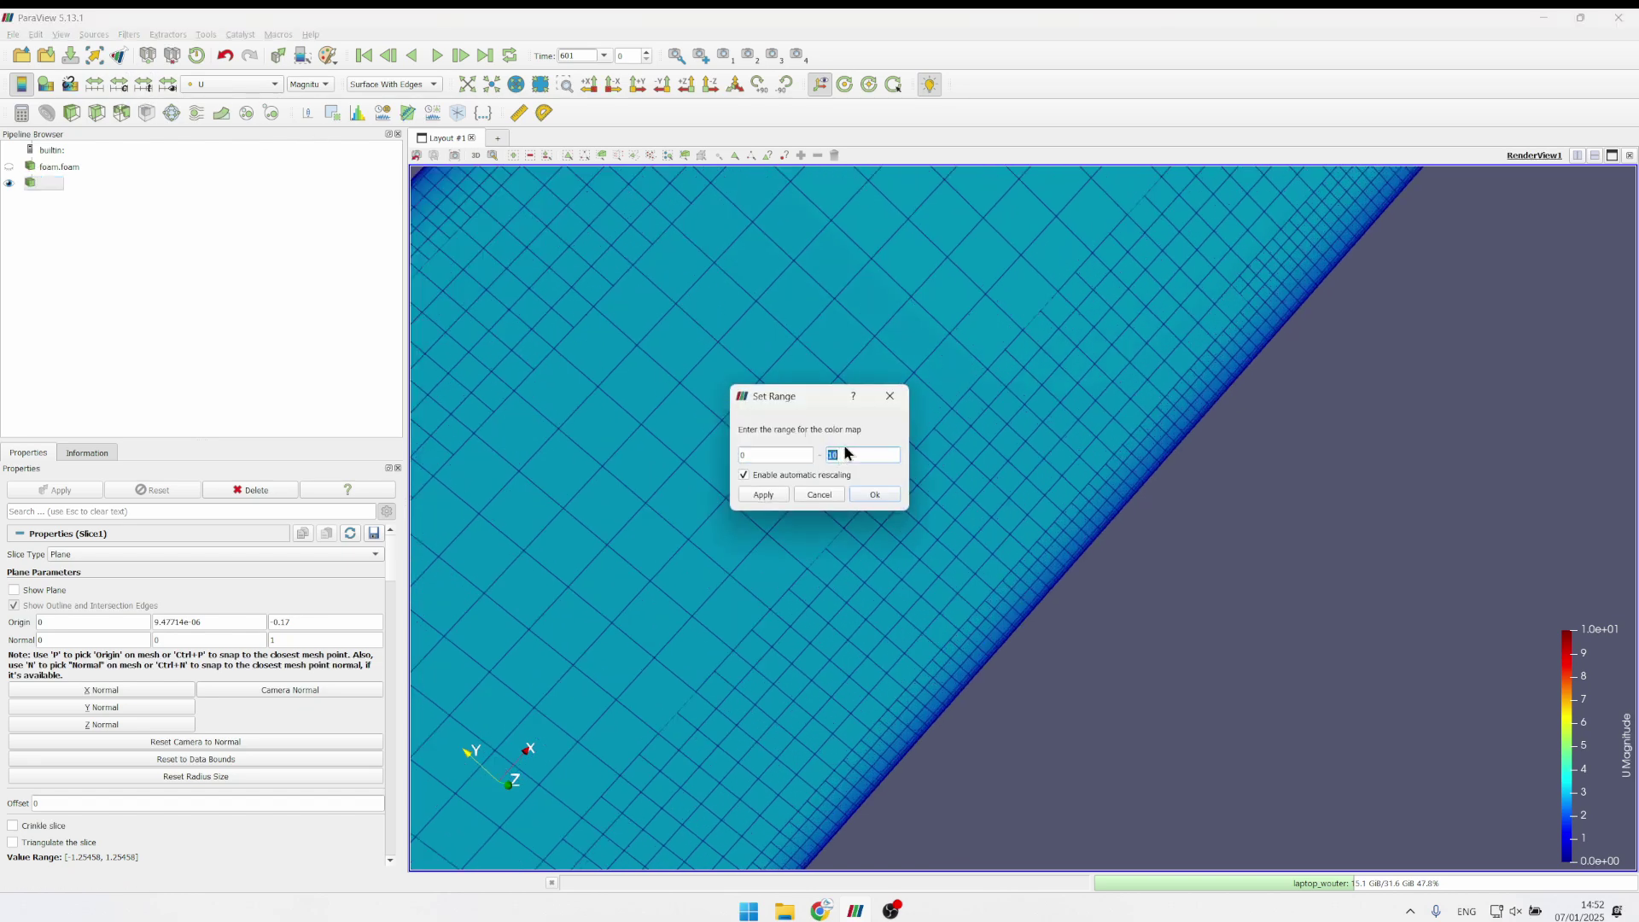
{"action": "key", "text": "Return"}
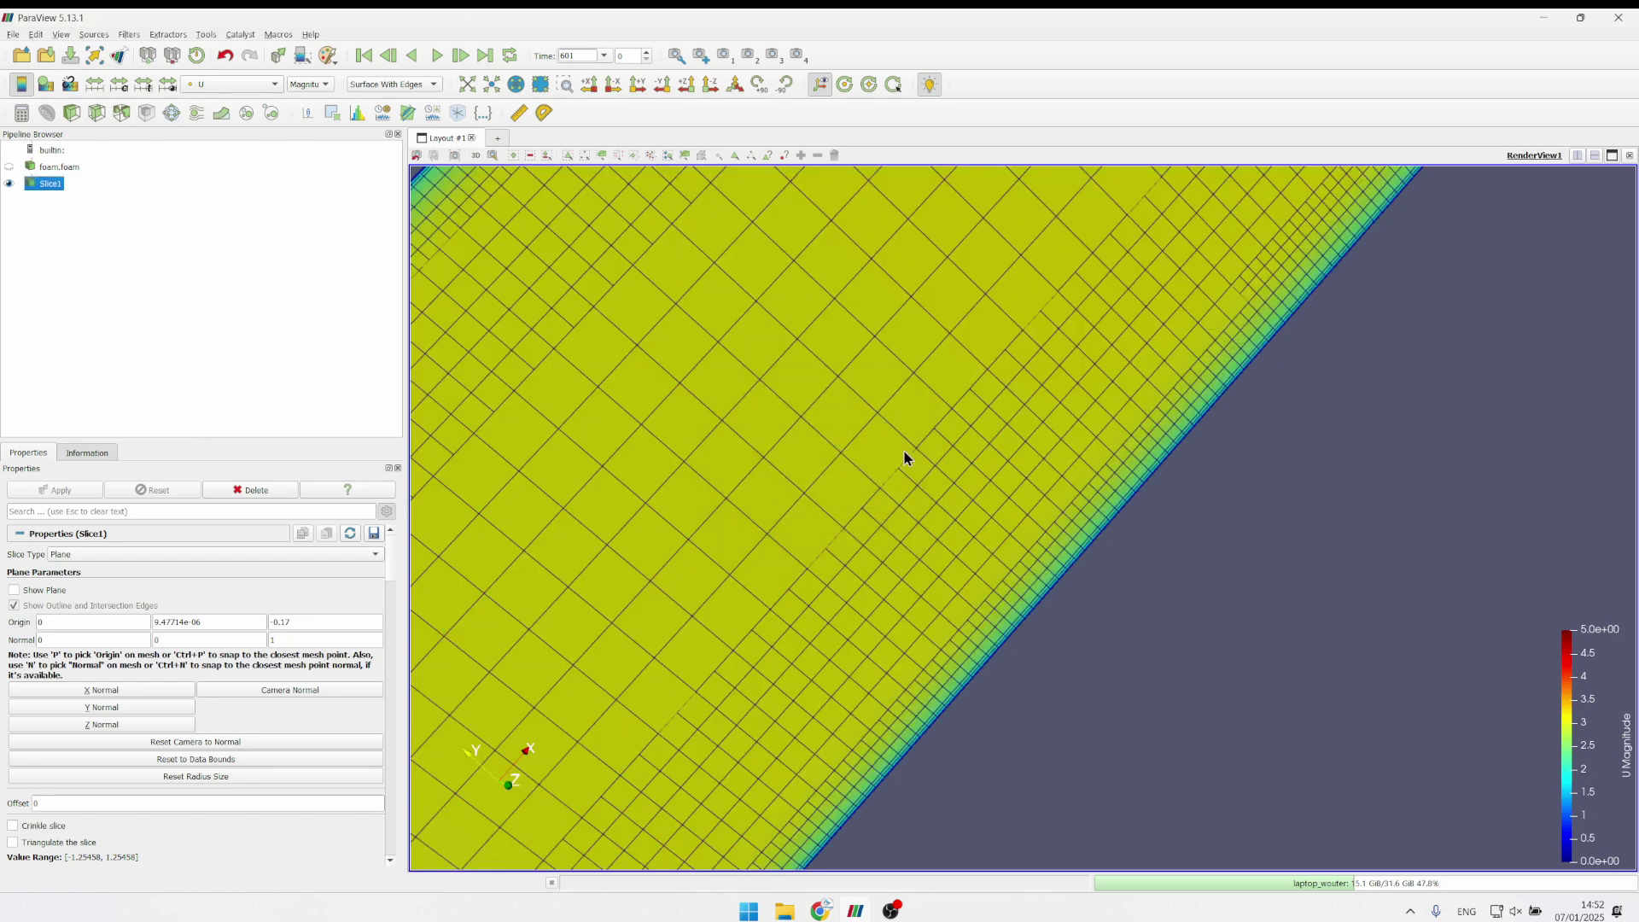
- Display the slice as Surface without mesh edges and examine the velocity gradient along the pipe walls
{"action": "left_click", "coordinate": [367, 85]}
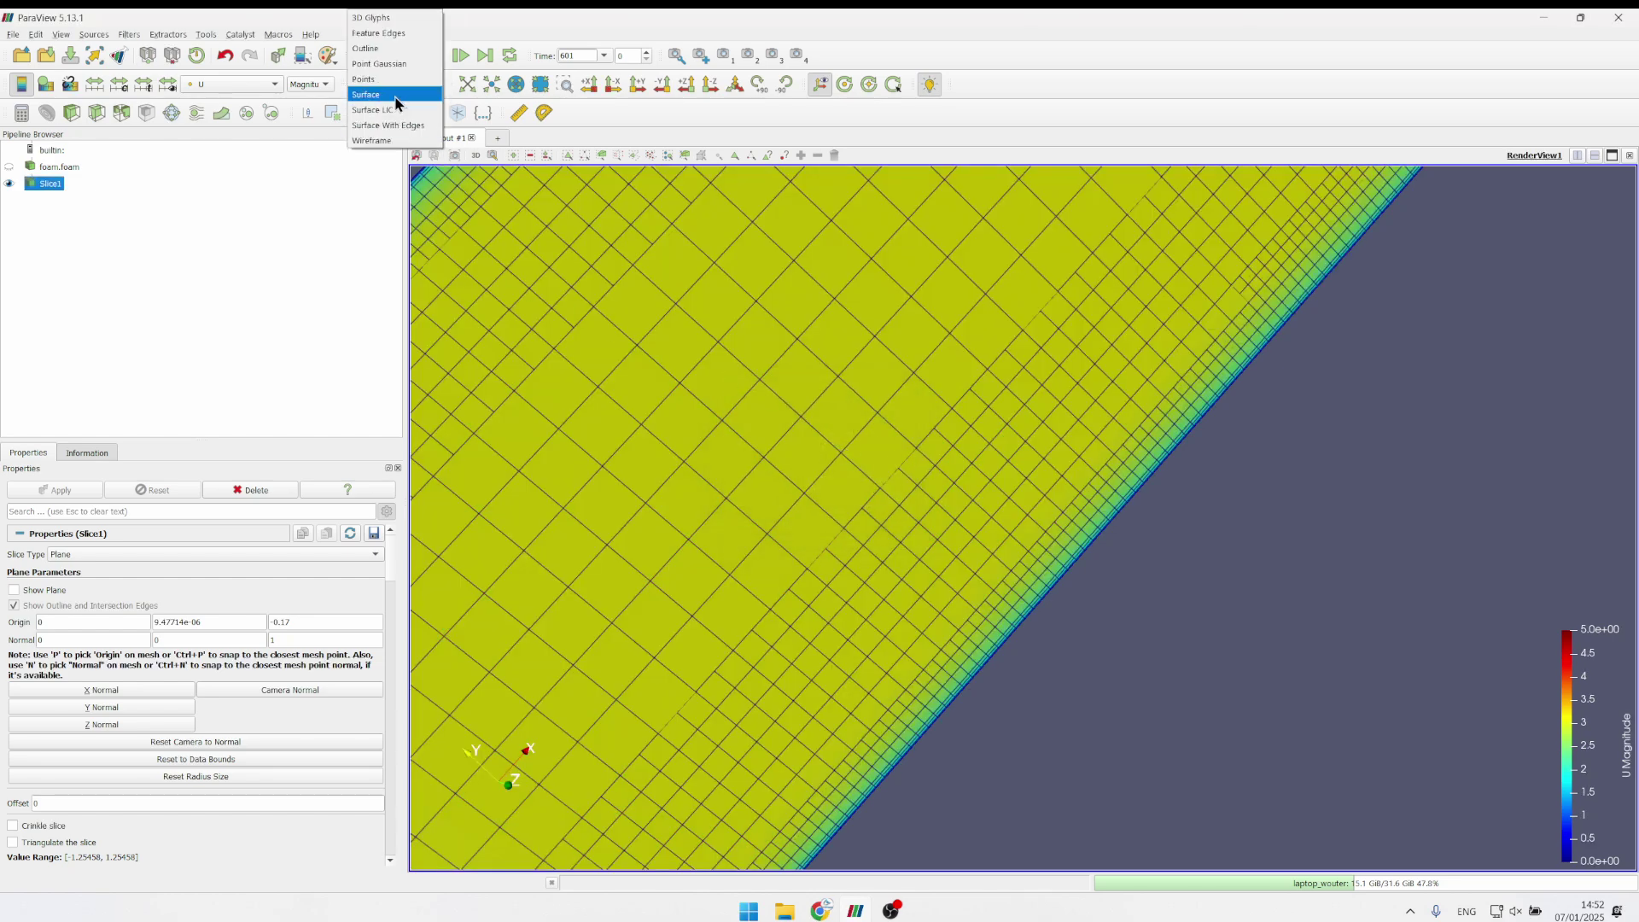
{"action": "left_click", "coordinate": [406, 104]}
{"action": "middle_click_drag", "start_coordinate": [1088, 580], "coordinate": [1261, 644]}
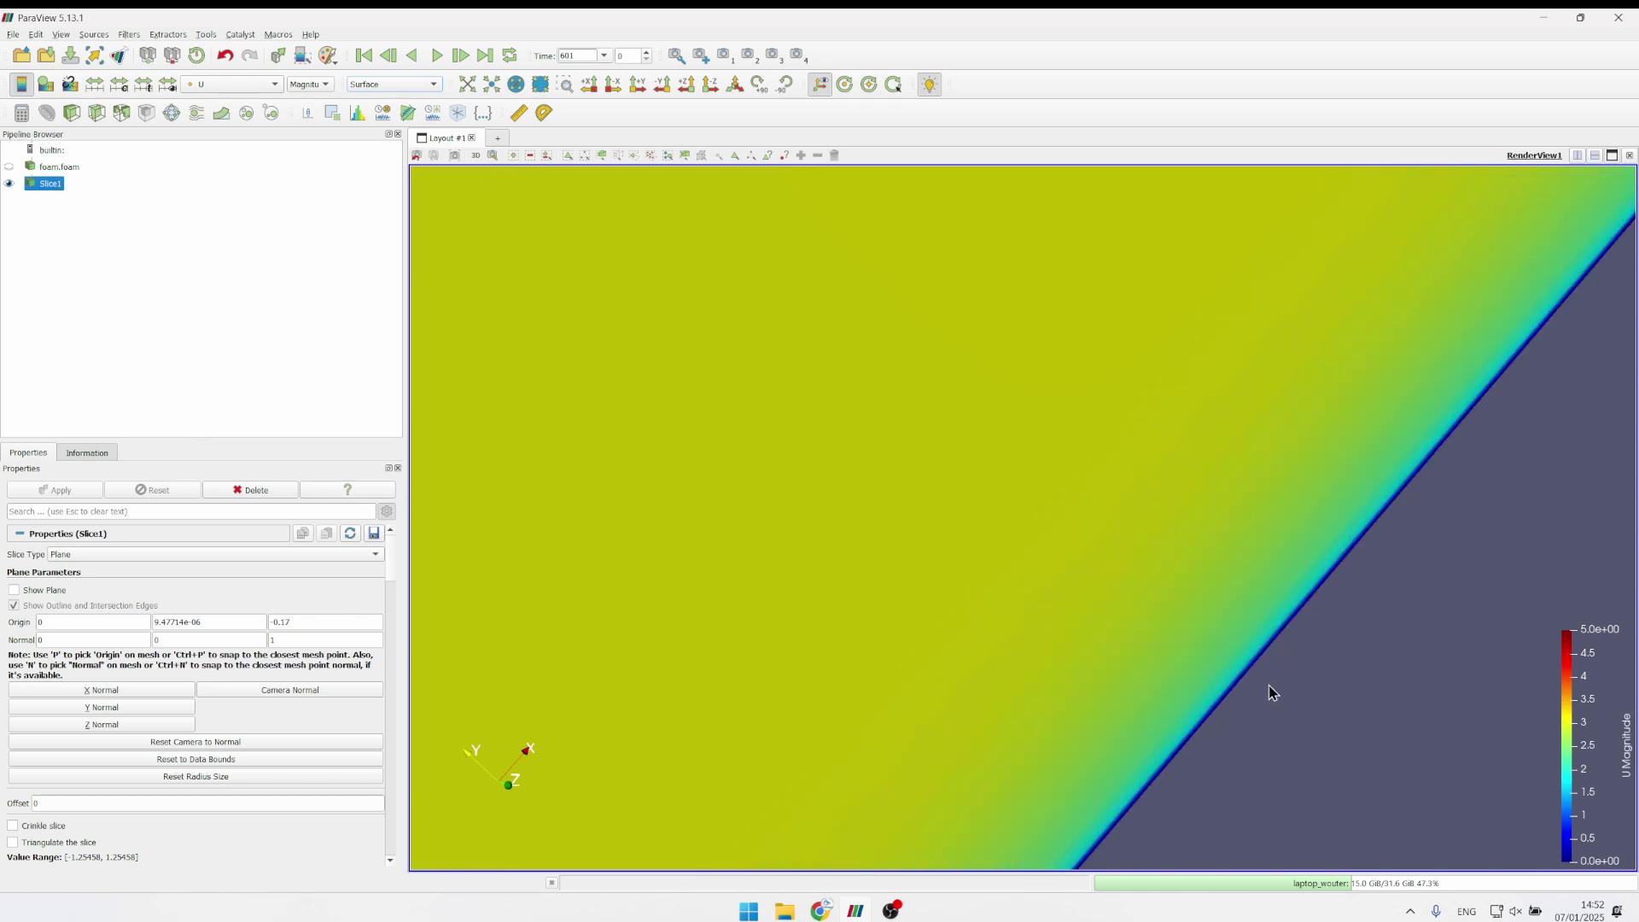
{"action": "middle_click_drag", "start_coordinate": [1272, 691], "coordinate": [956, 587]}
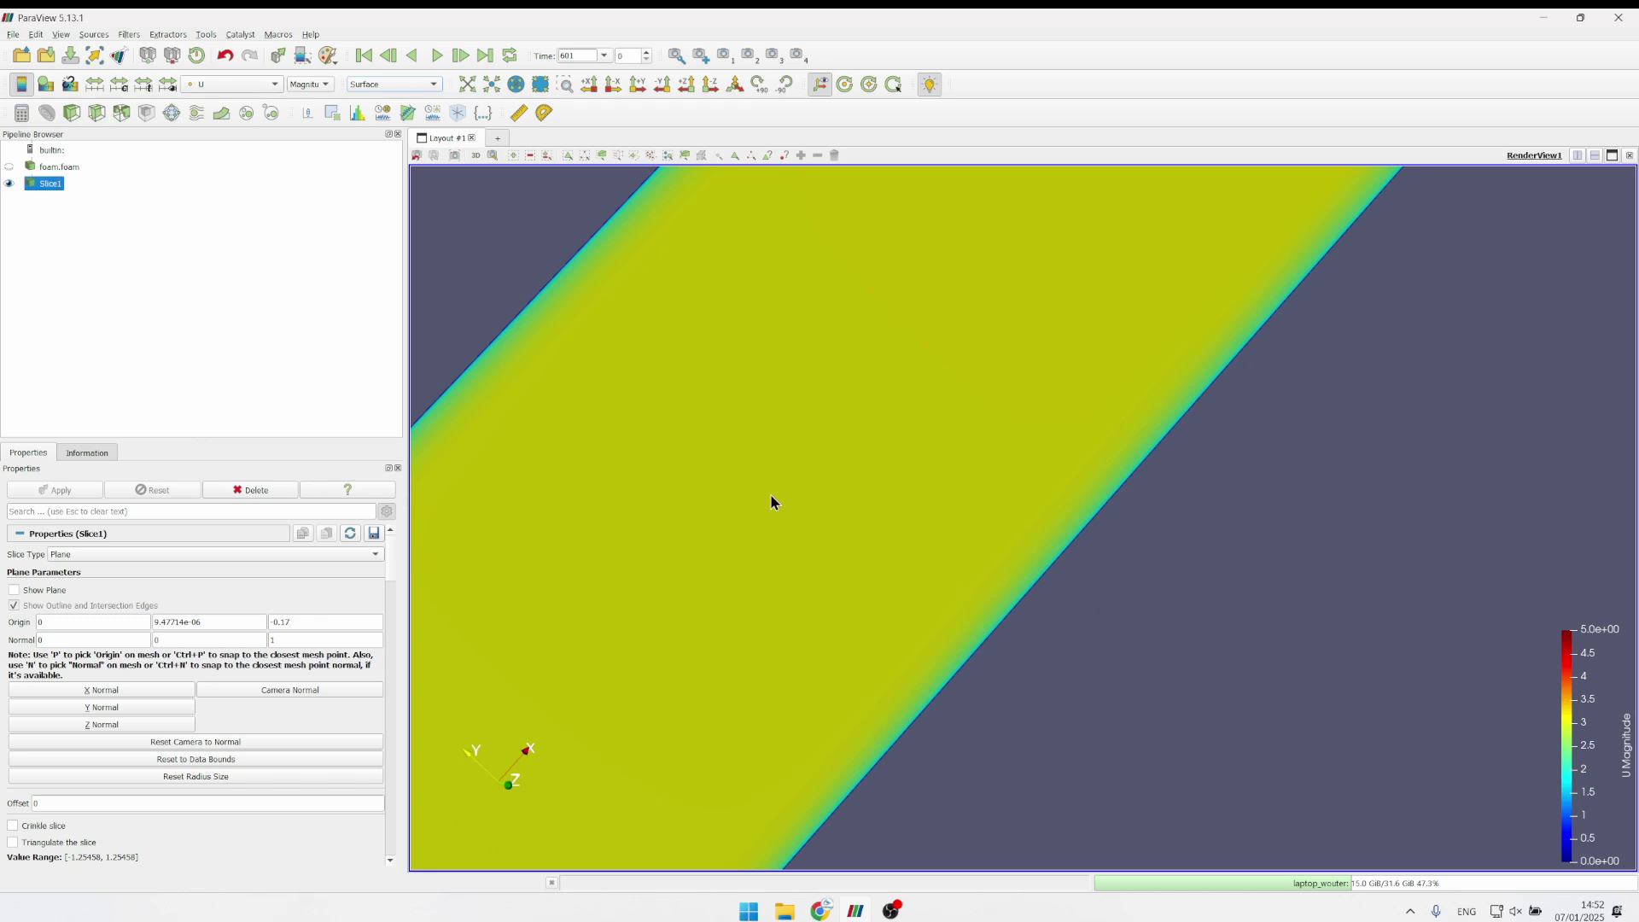
{"action": "scroll", "coordinate": [772, 498], "scroll_direction": "down", "scroll_amount": 10}
{"action": "scroll", "coordinate": [932, 536], "scroll_direction": "down", "scroll_amount": 5}
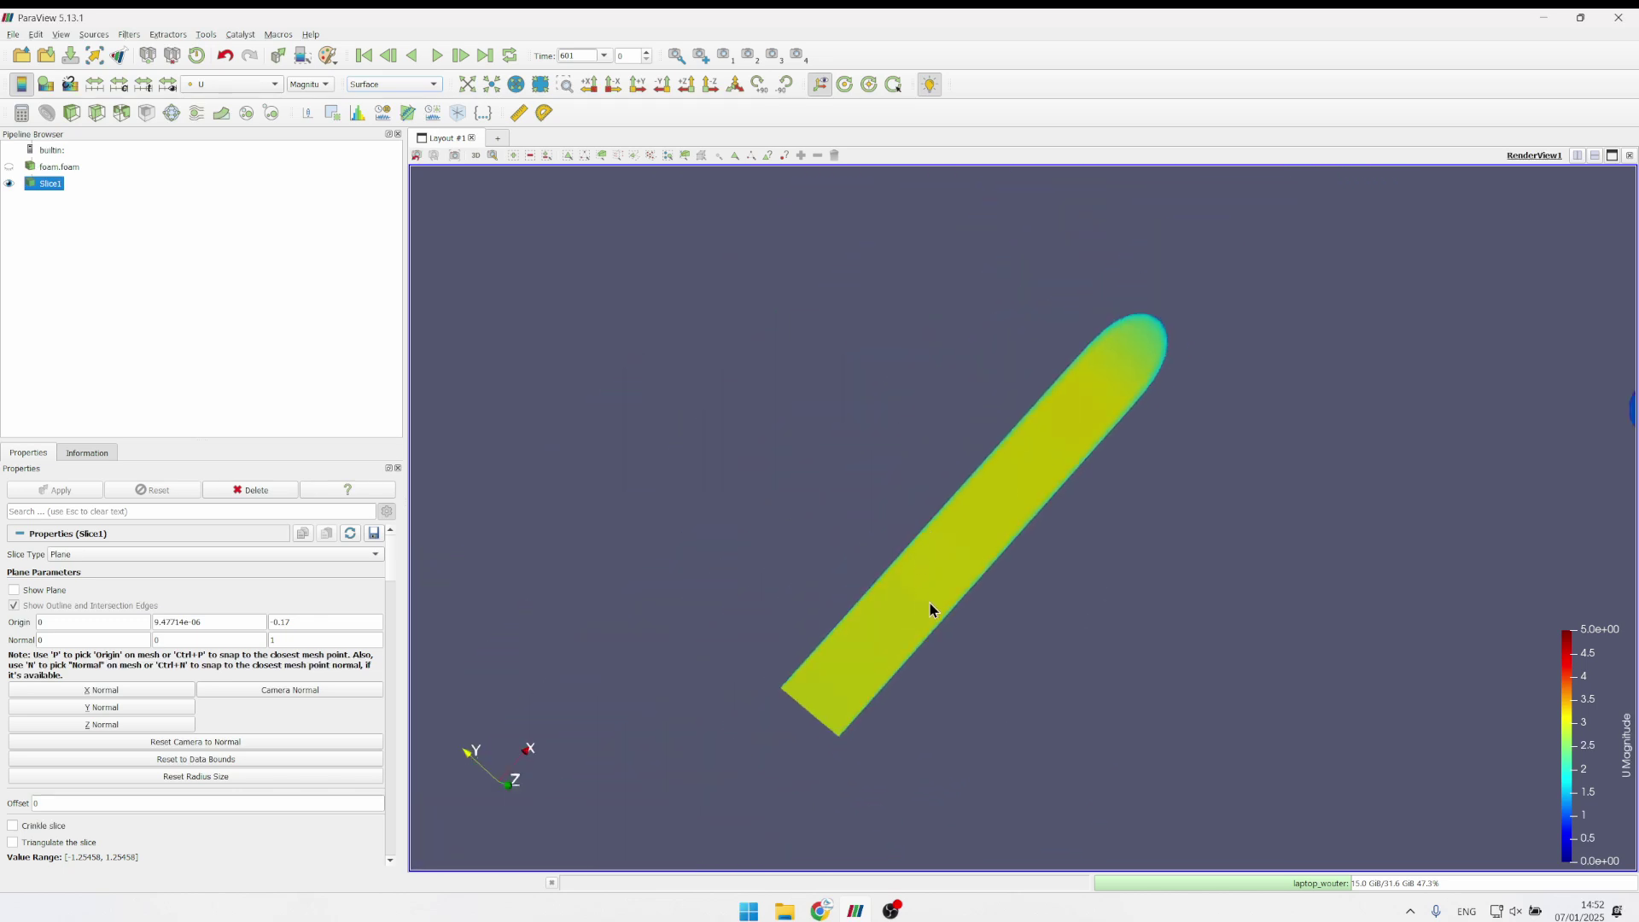
{"action": "scroll", "coordinate": [960, 551], "scroll_direction": "down", "scroll_amount": 3}
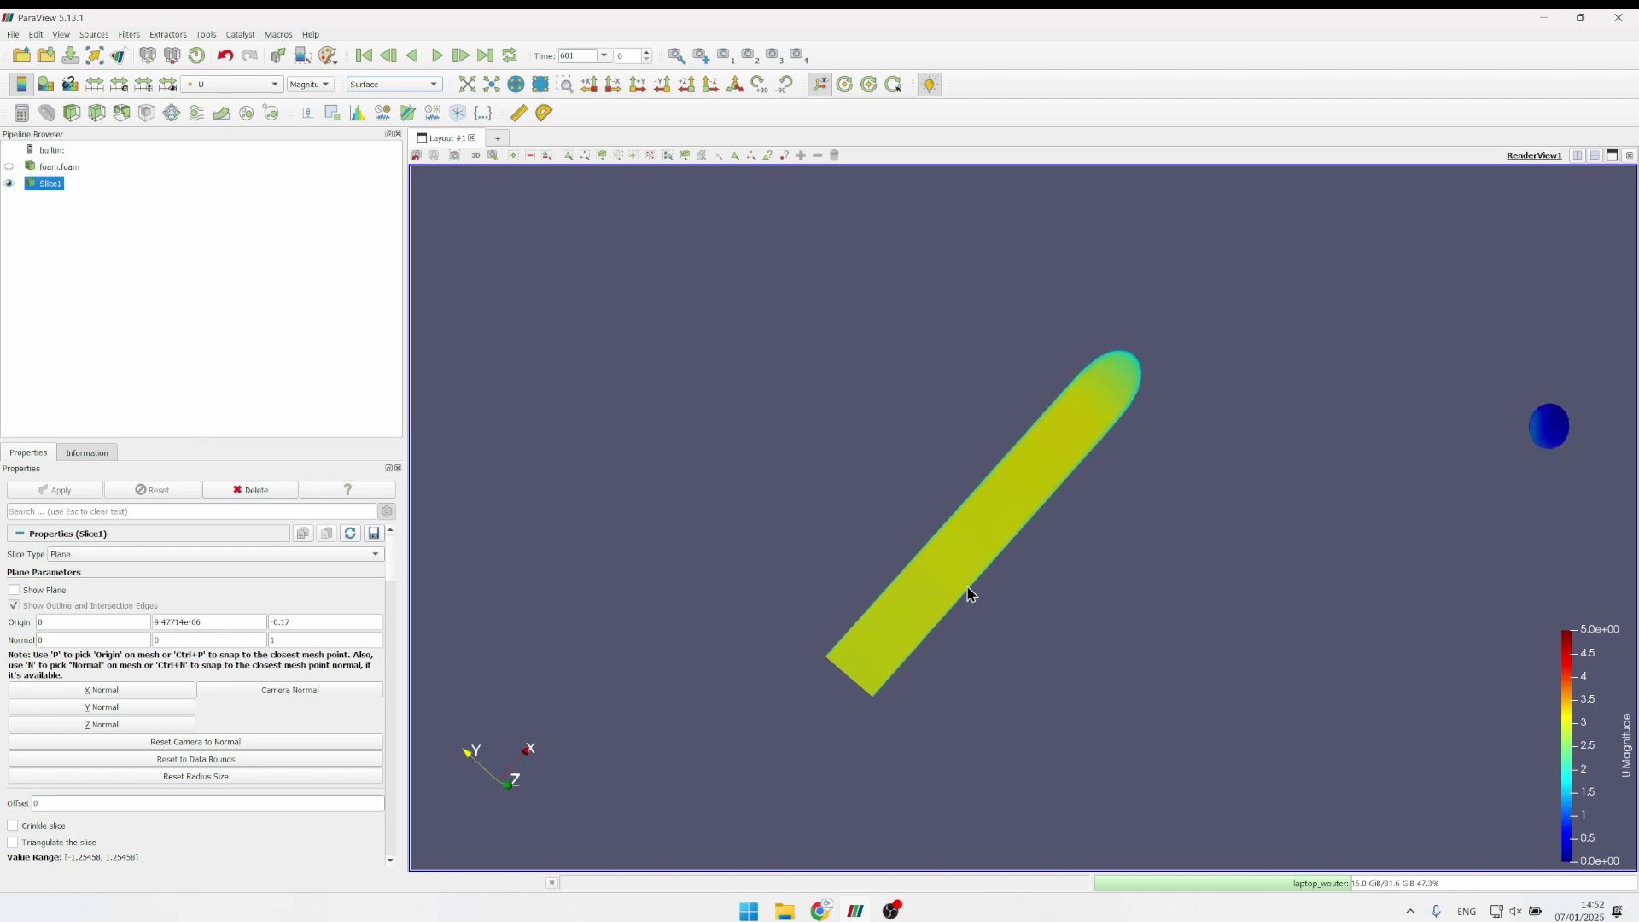